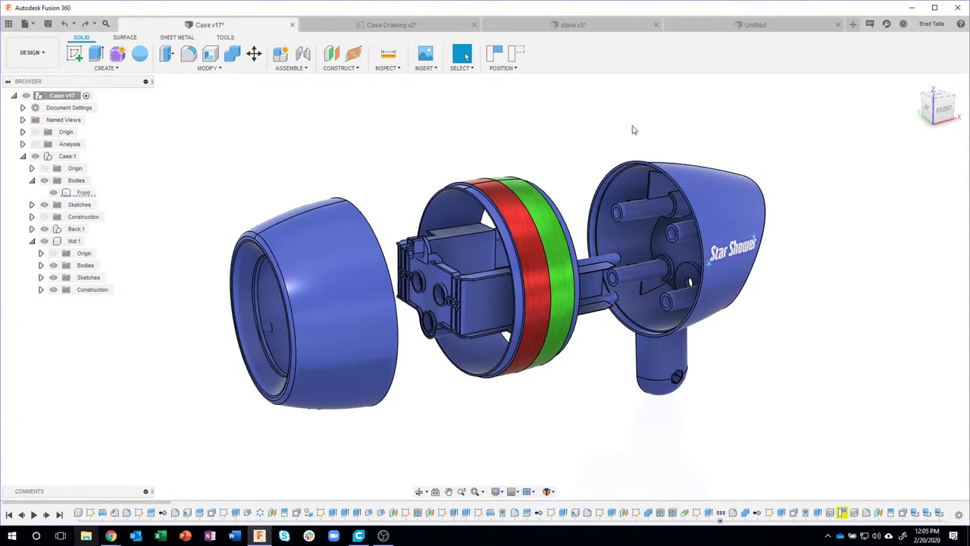
- Switch to the untitled design and create an empty, activated component named Case
left_click(739, 24)
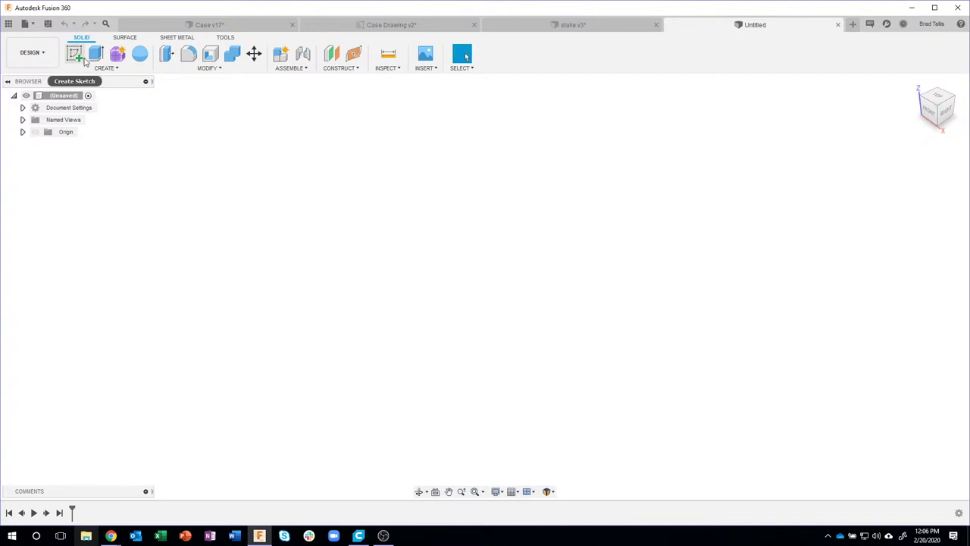
left_click(279, 54)
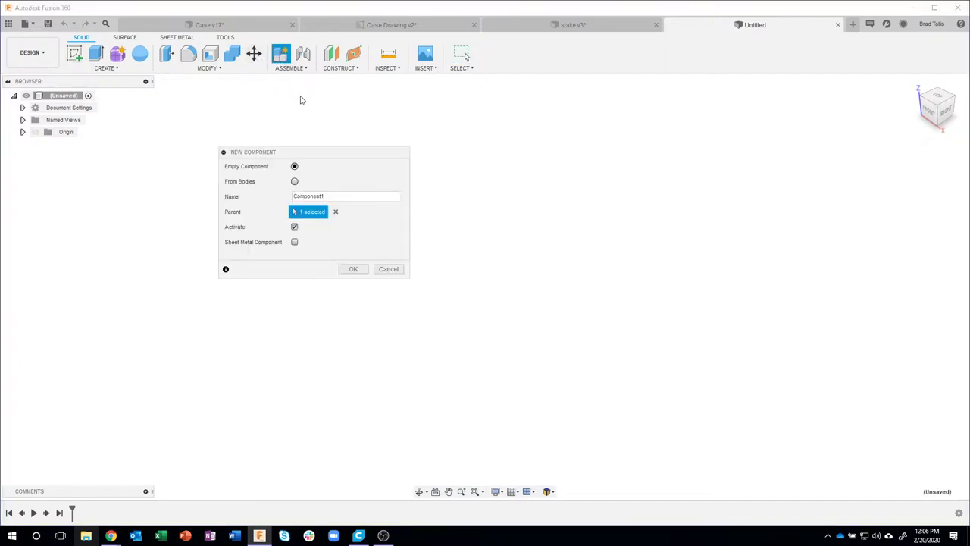
left_click_drag(313, 194, 282, 197)
type("Case")
key("Return")
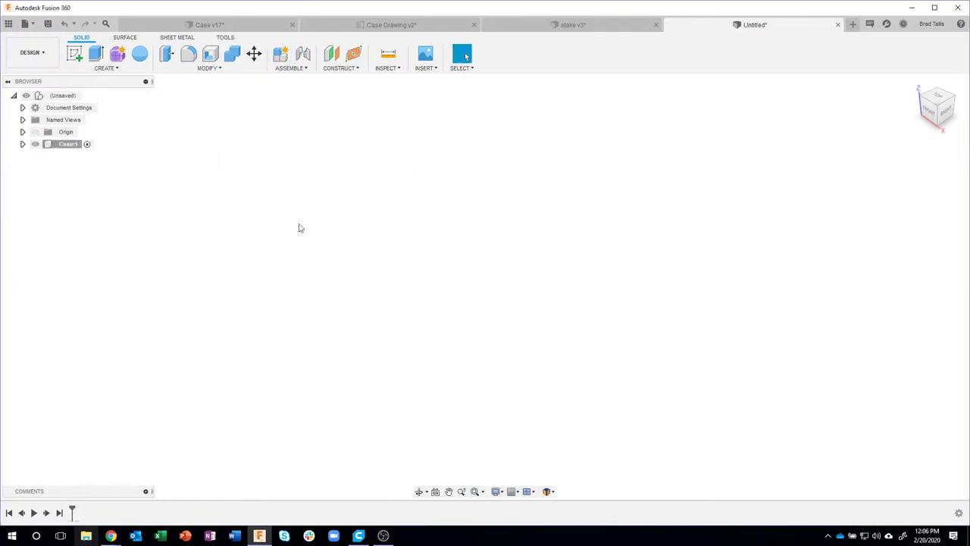
- Save the design as New_Case in the StarShower Laser Light folder of the Tech Thursdays project
left_click(48, 24)
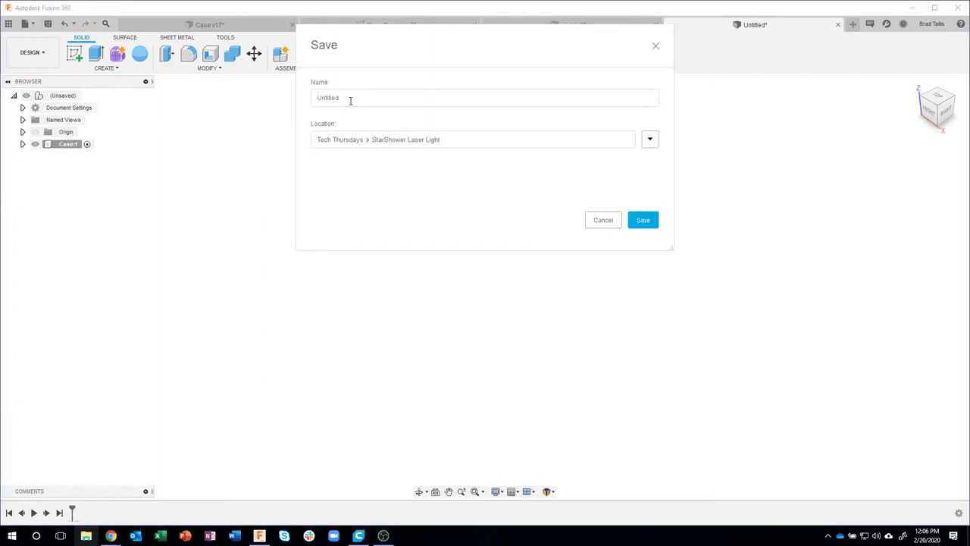
left_click_drag(350, 100, 307, 96)
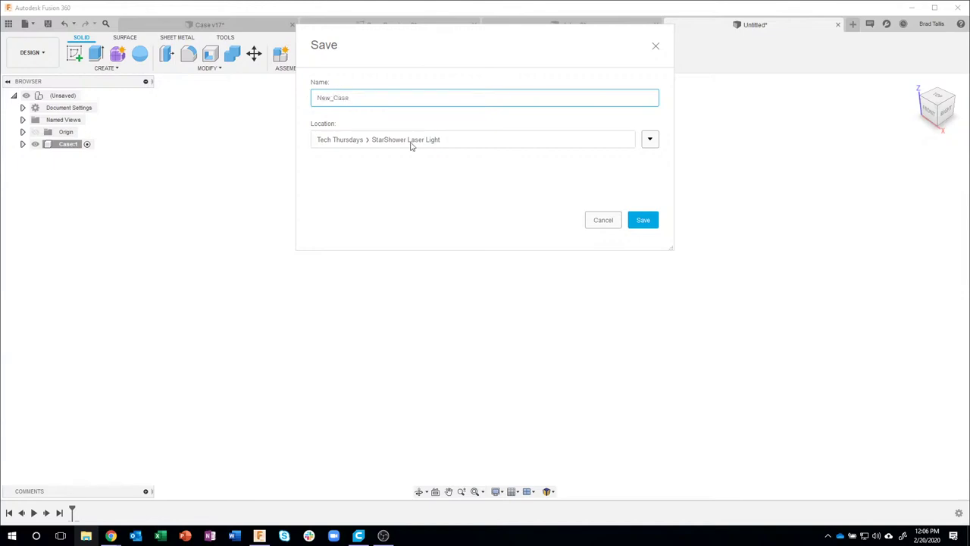
left_click(643, 220)
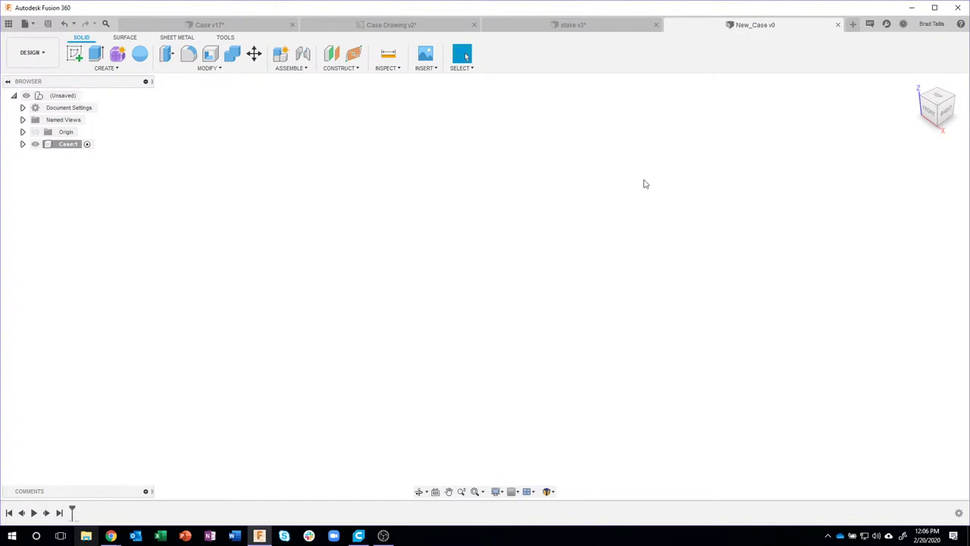
- Start a sketch on the front (XZ) plane and draw a vertical line about 1.96 in long upward from the origin
left_click(74, 53)
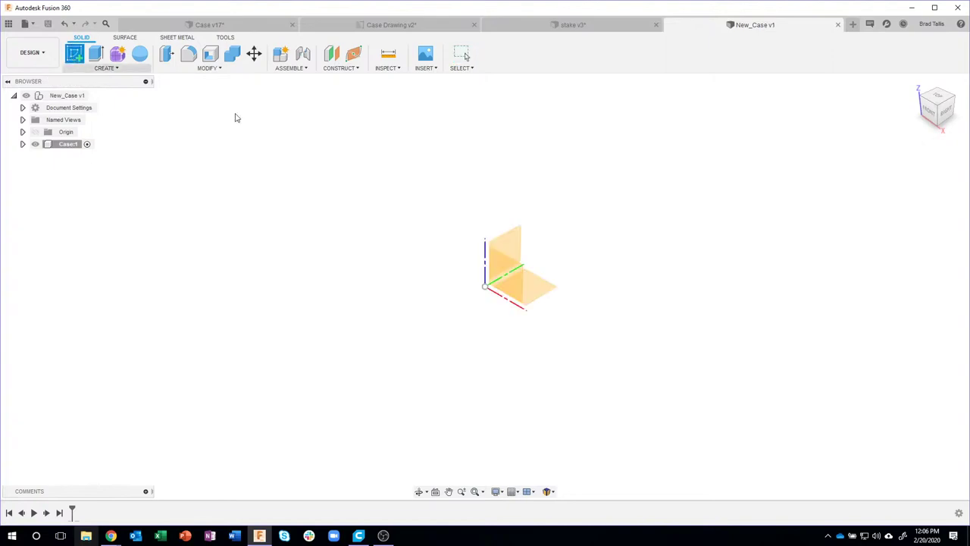
left_click(520, 276)
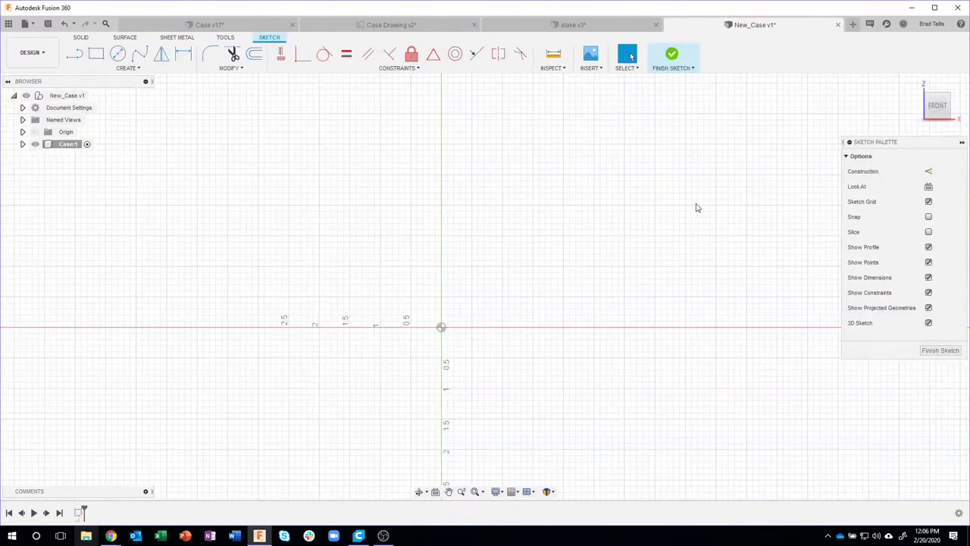
middle_click_drag(666, 209, 543, 208)
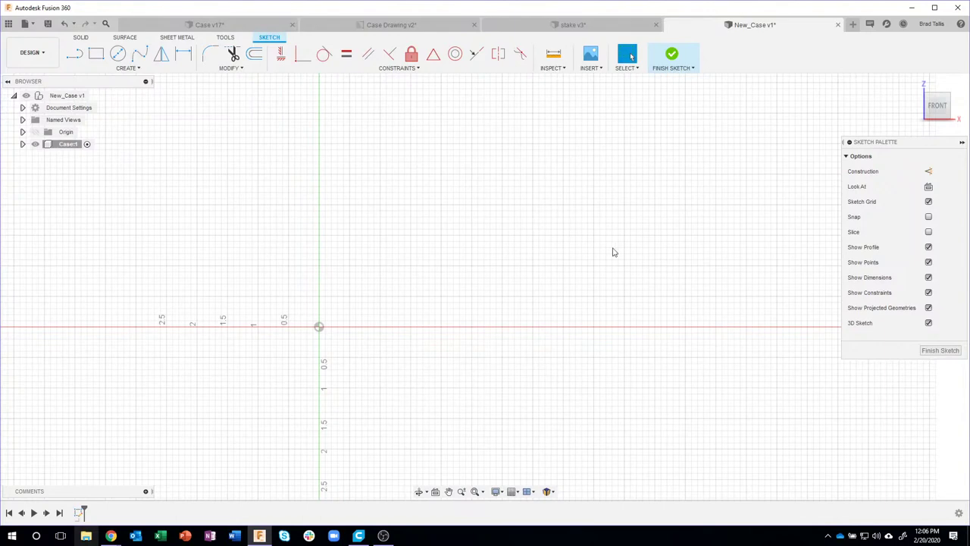
left_click(74, 53)
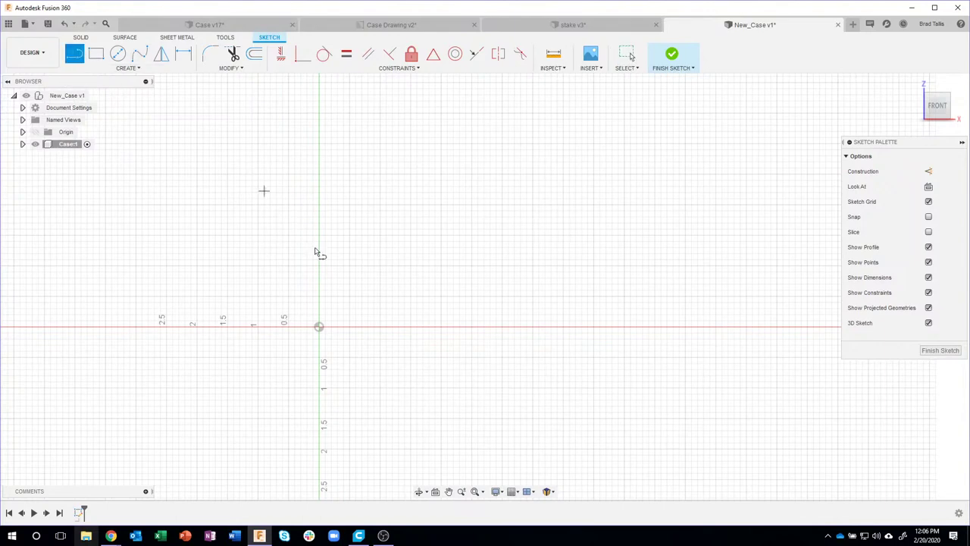
left_click(318, 326)
left_click(318, 206)
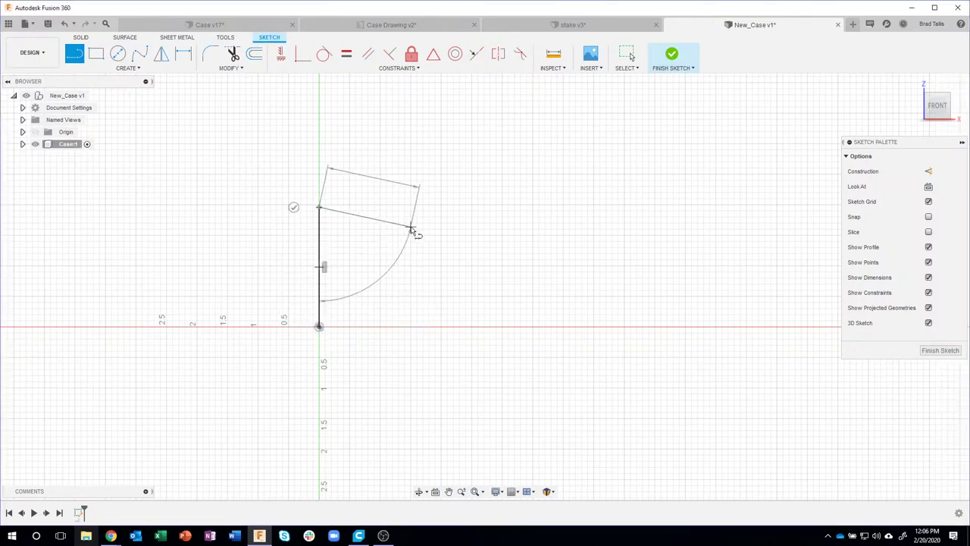
key("Escape")
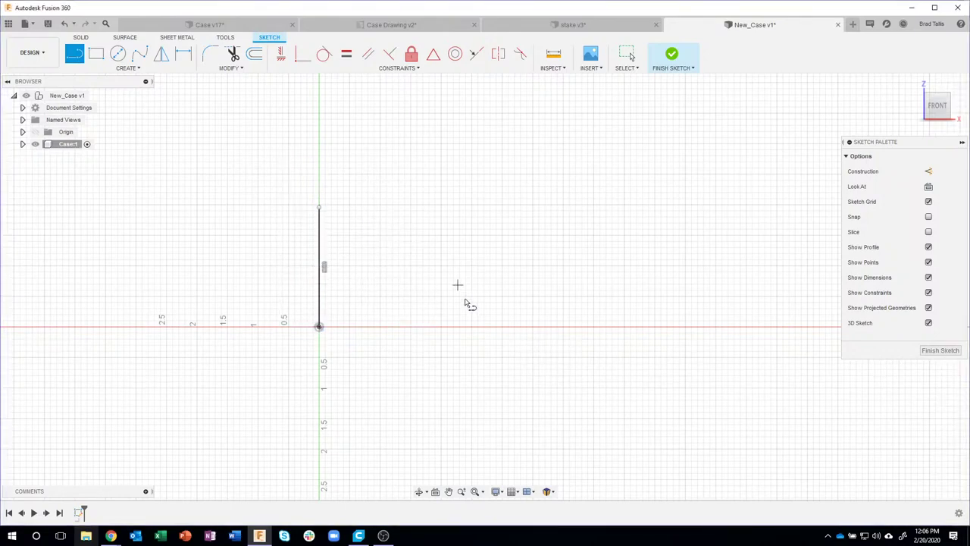
- Draw two separate vertical lines to the right of the first, the middle one about 3.21 in long and the outer one shorter
left_click(474, 346)
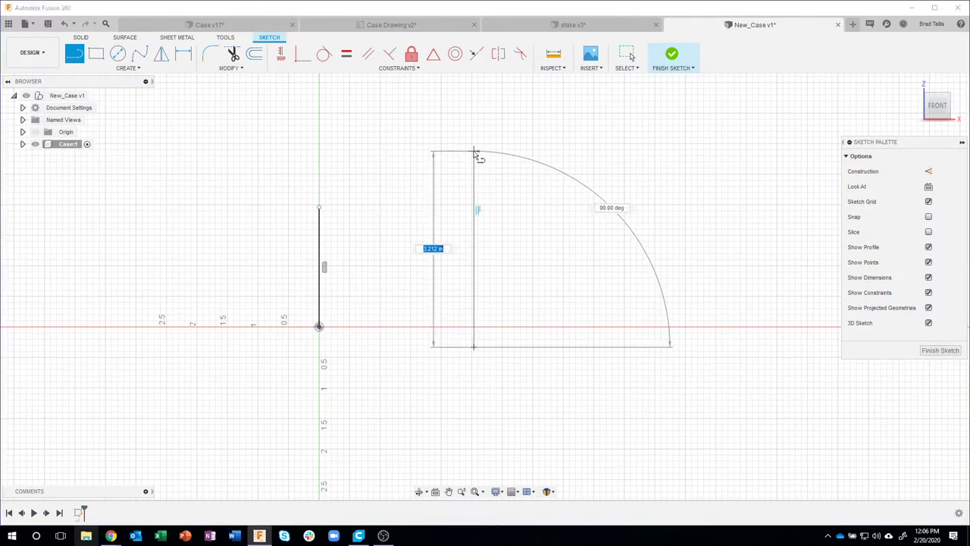
left_click(474, 152)
mouse_move(474, 152)
left_mouse_down()
mouse_move(619, 313)
mouse_move(450, 151)
left_mouse_up()
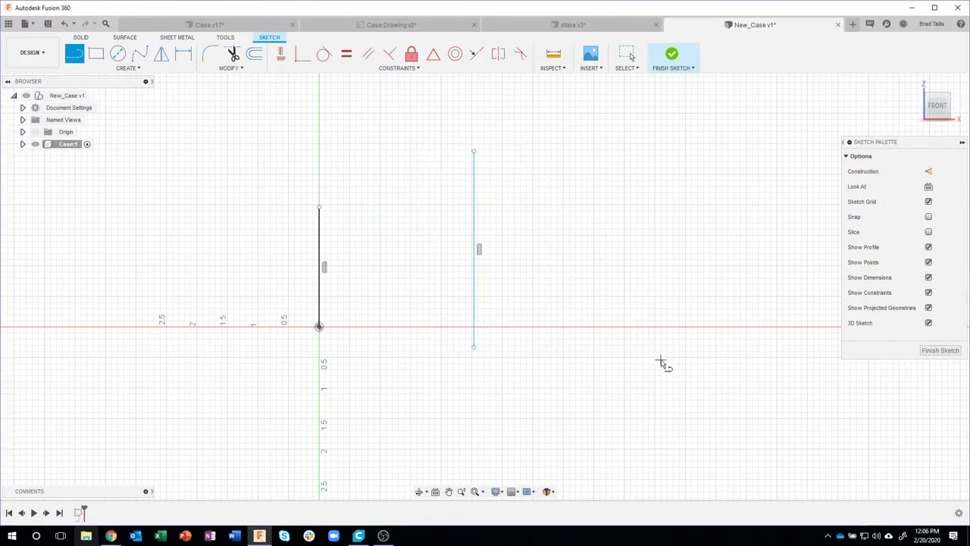
left_click(663, 233)
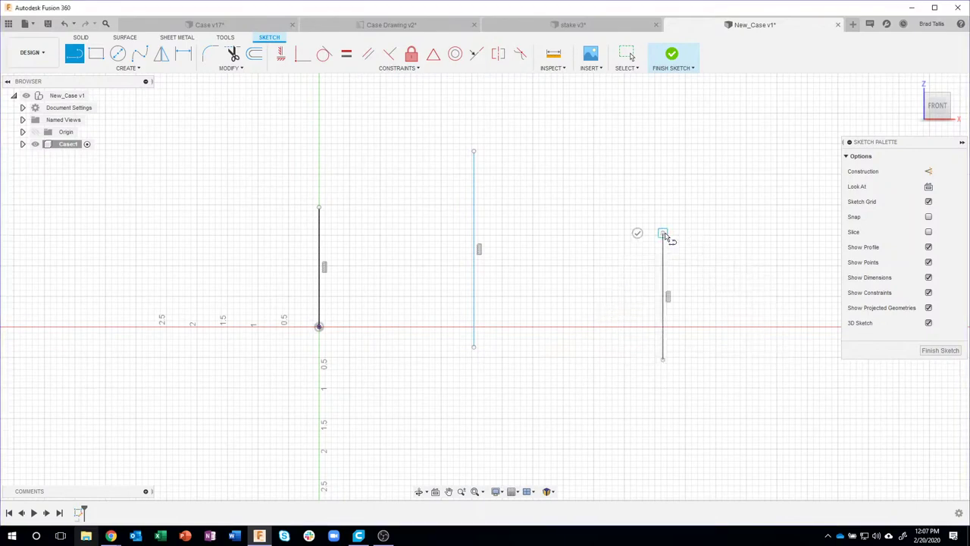
key("Escape")
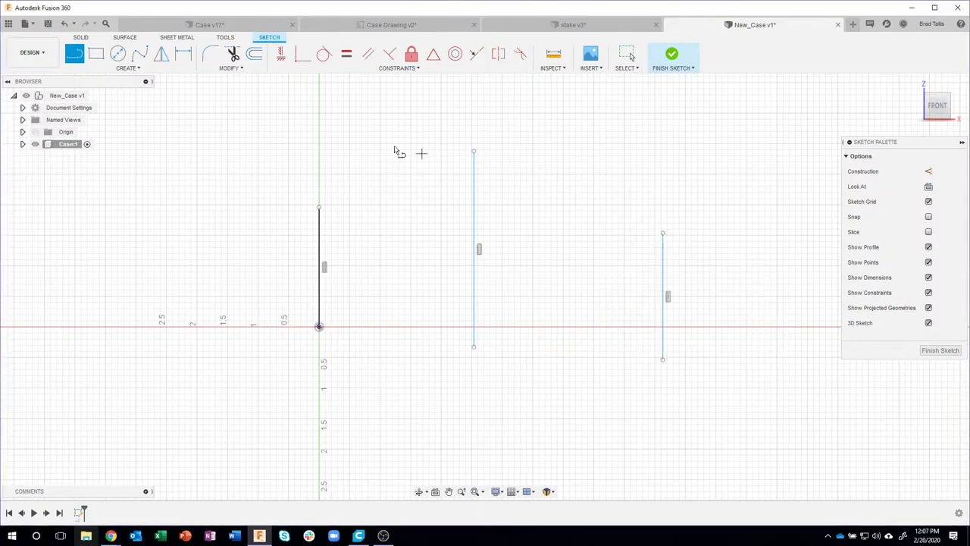
key("Escape")
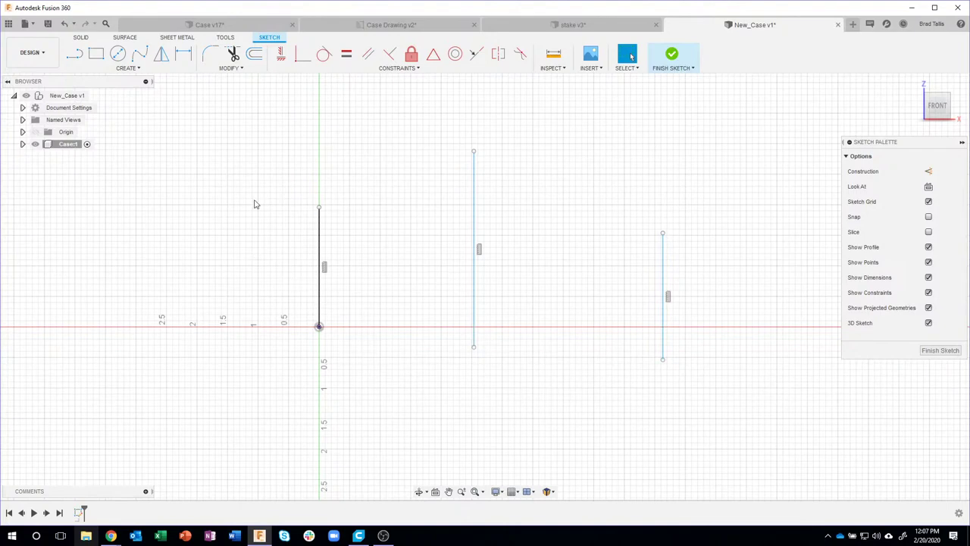
- Align the lower endpoints of the middle and right lines horizontally with the origin using the Horizontal/Vertical constraint
left_click(280, 53)
left_click(474, 348)
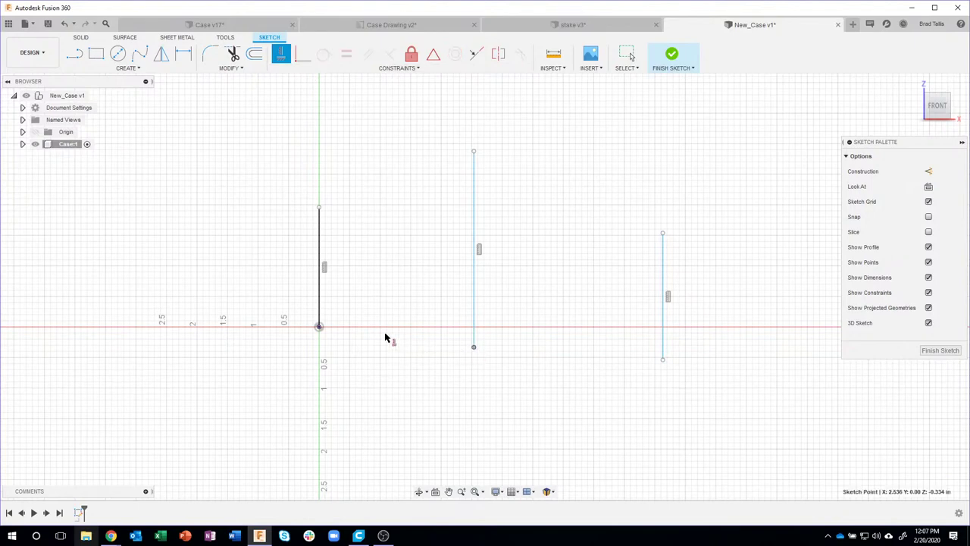
left_click(319, 325)
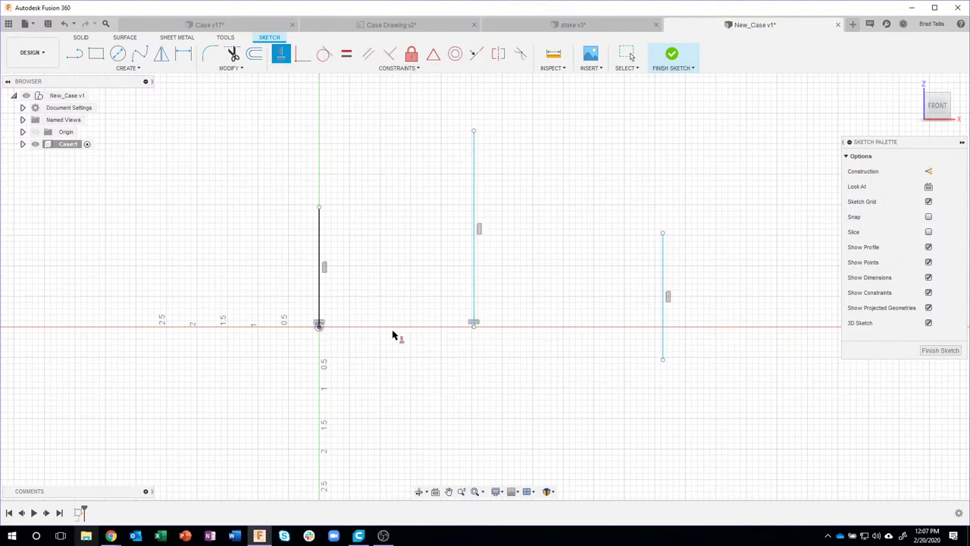
left_click(663, 361)
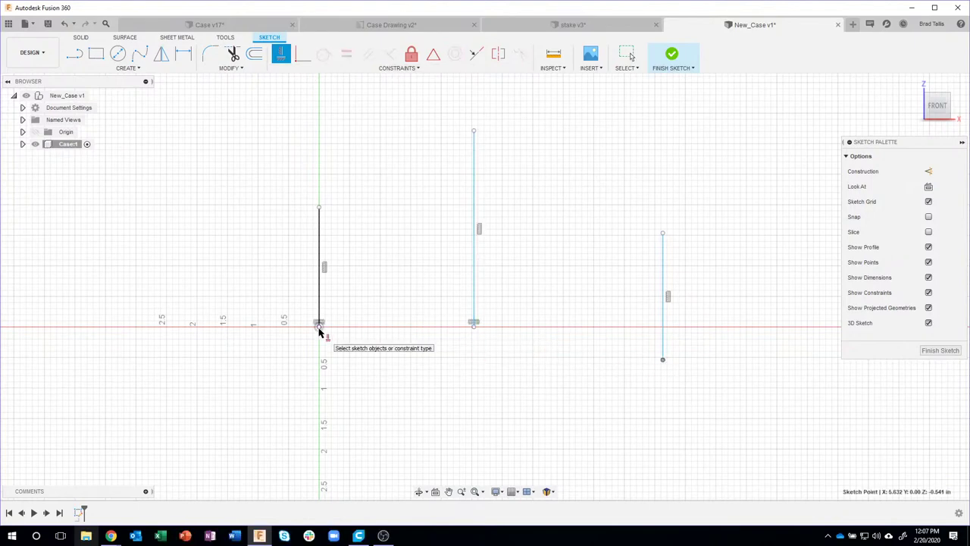
left_click(319, 326)
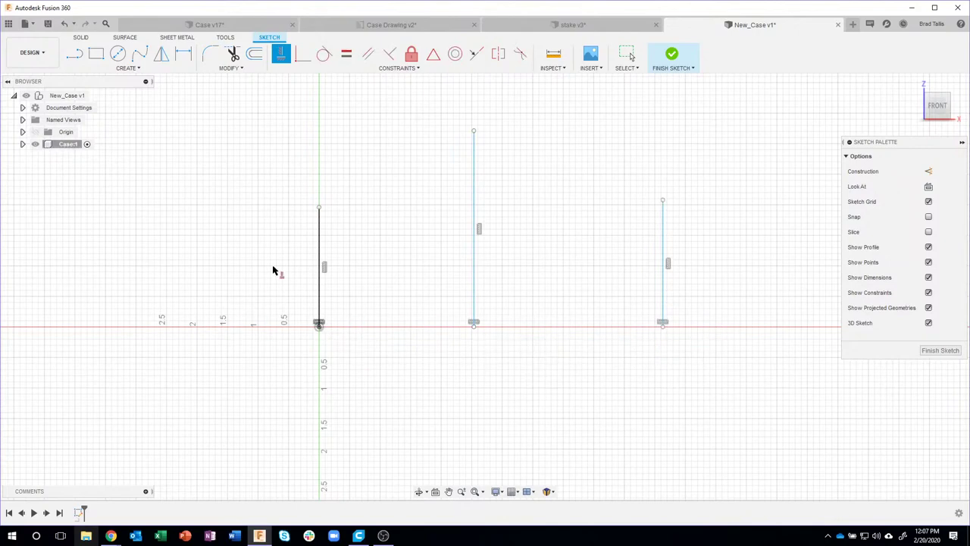
key("Escape")
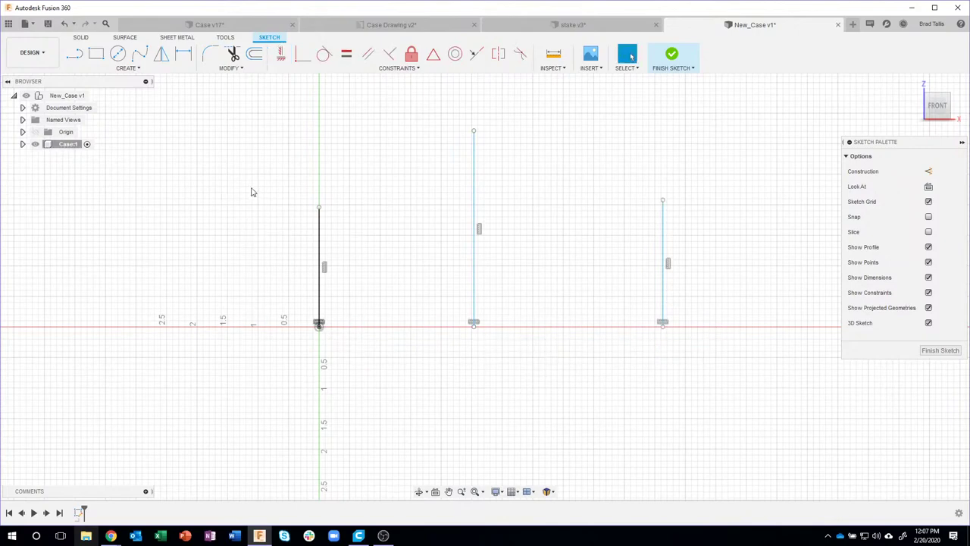
- Draw a fit point spline through the upper endpoints of the three vertical lines
left_click(139, 53)
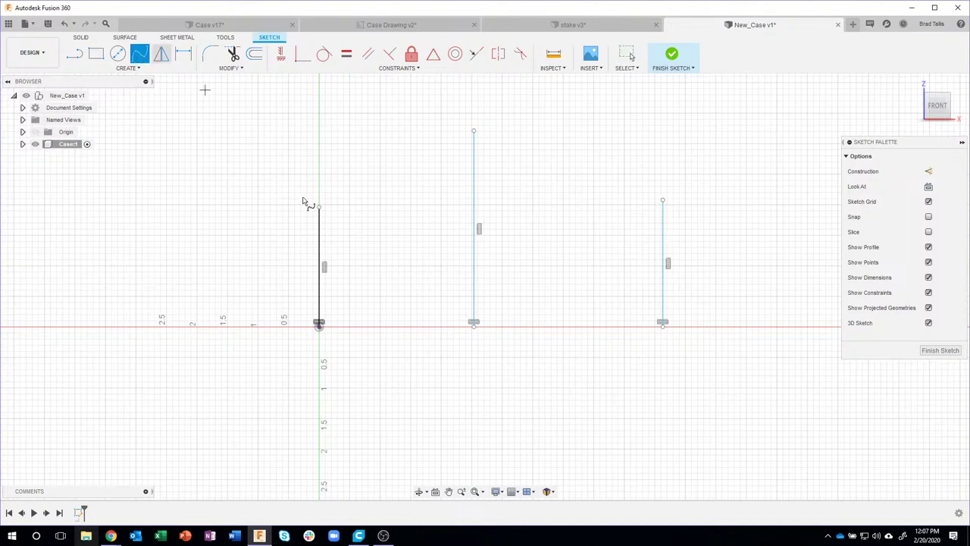
left_click(319, 207)
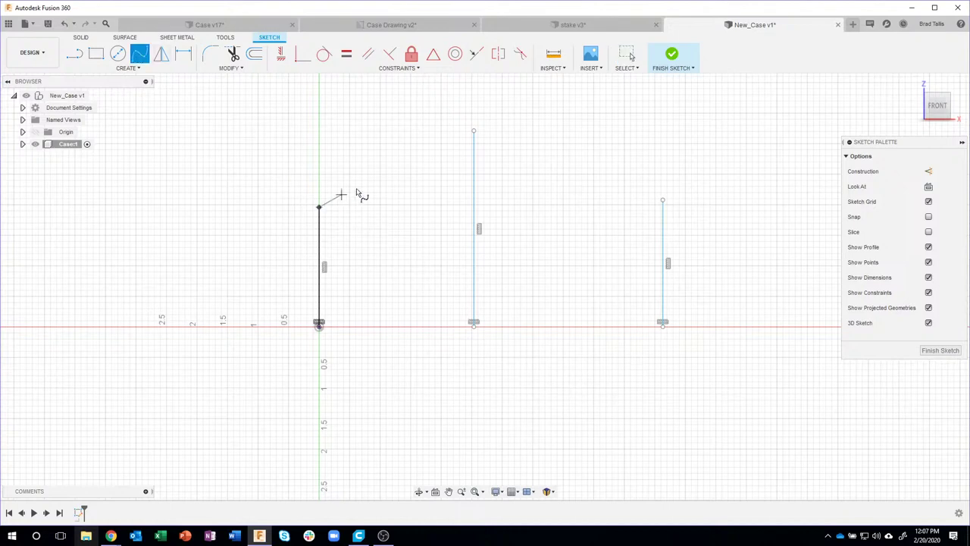
left_click(474, 131)
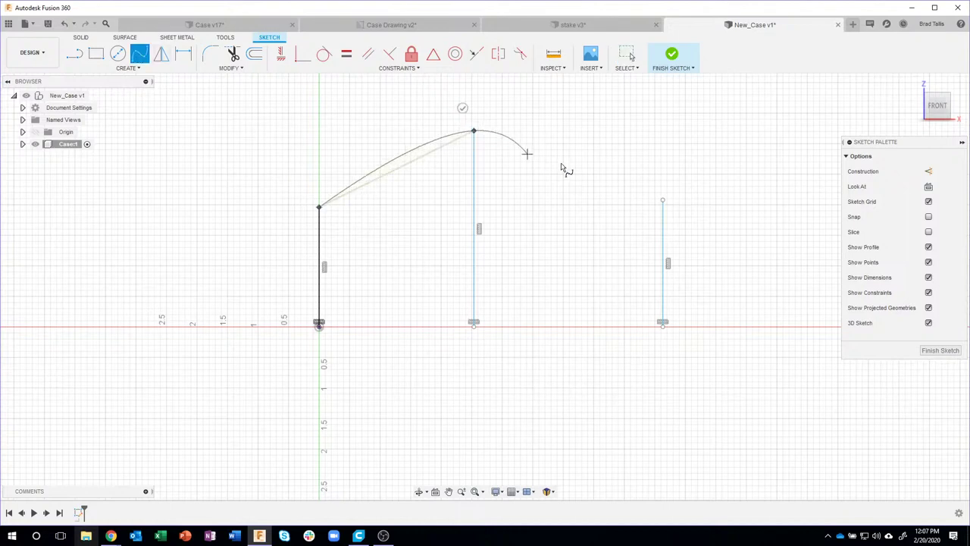
left_click(662, 201)
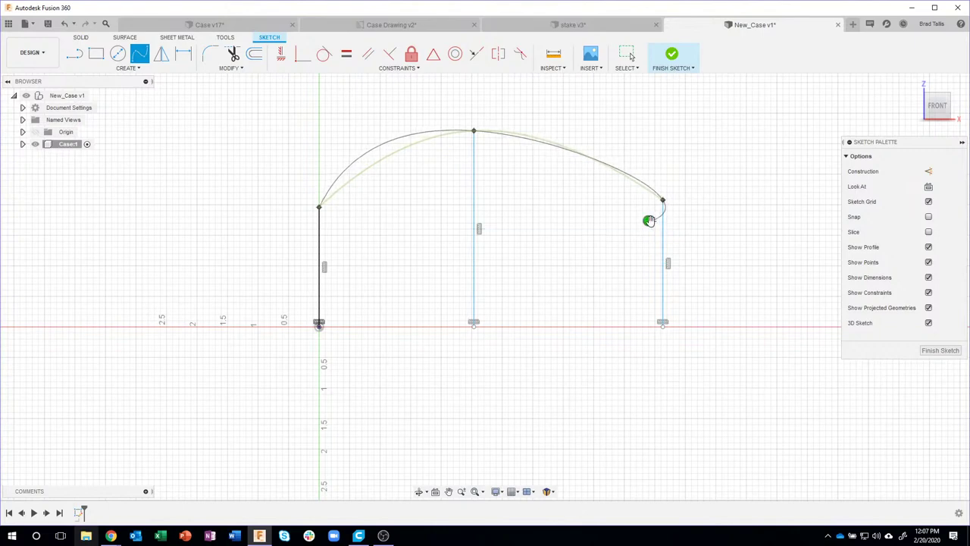
left_click(648, 220)
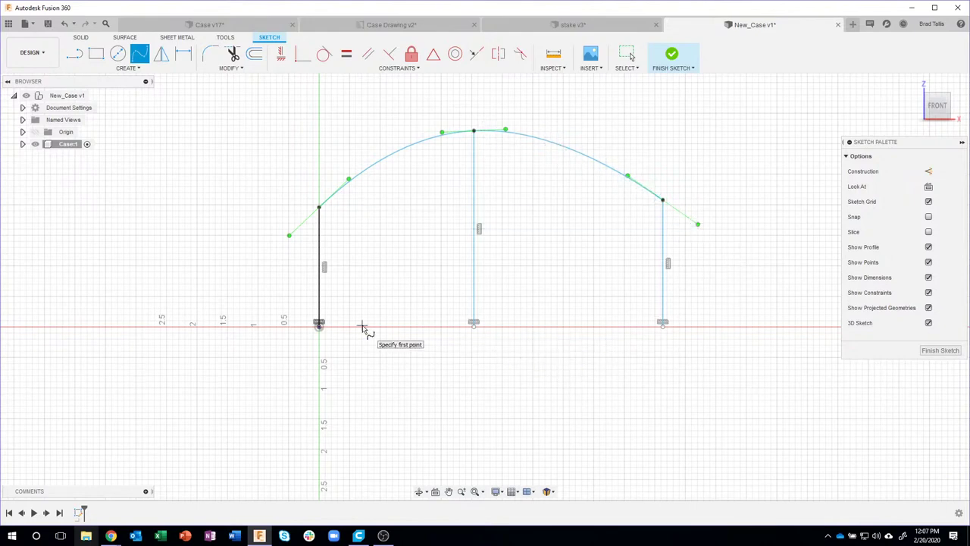
key("Escape")
- Dimension the vertical line at the origin to a length of 1.75 in
key("d")
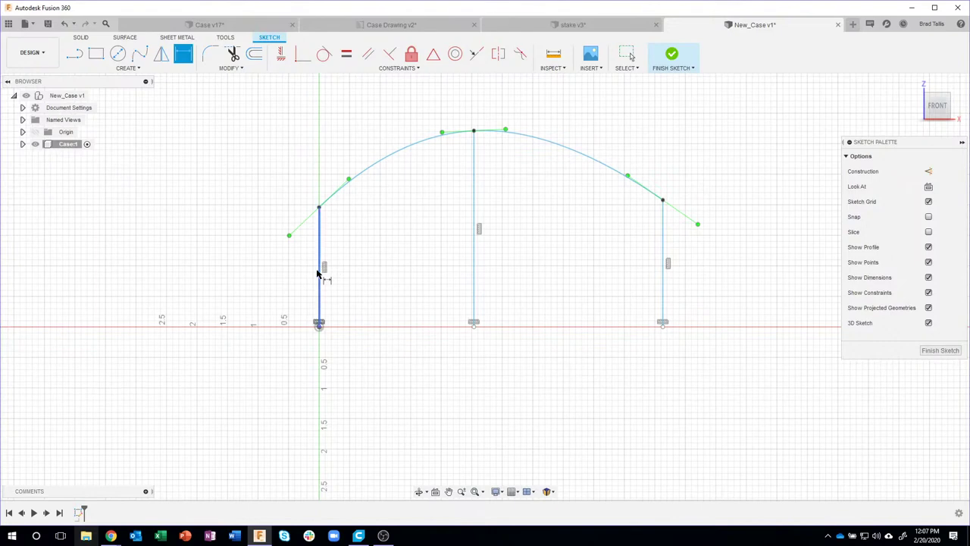
left_click(321, 272)
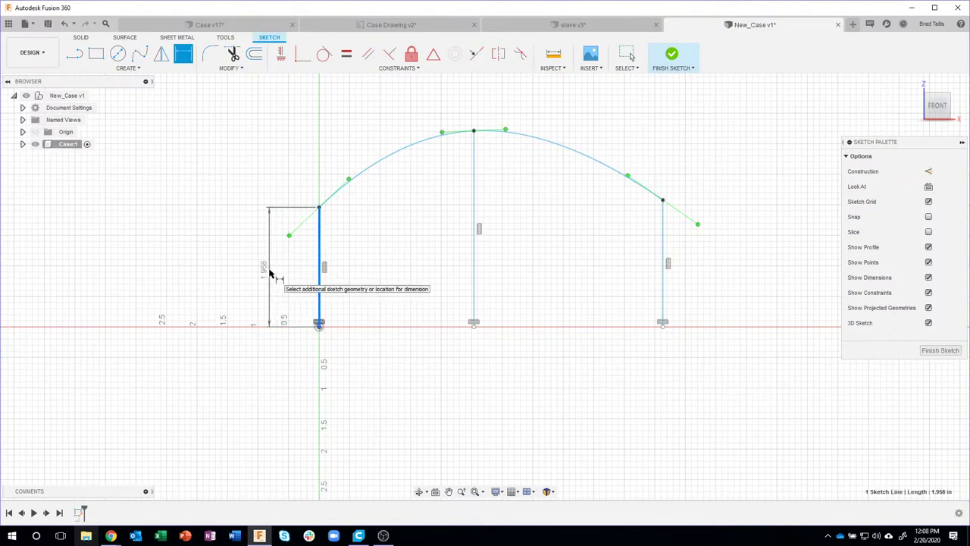
left_click(270, 273)
type("1")
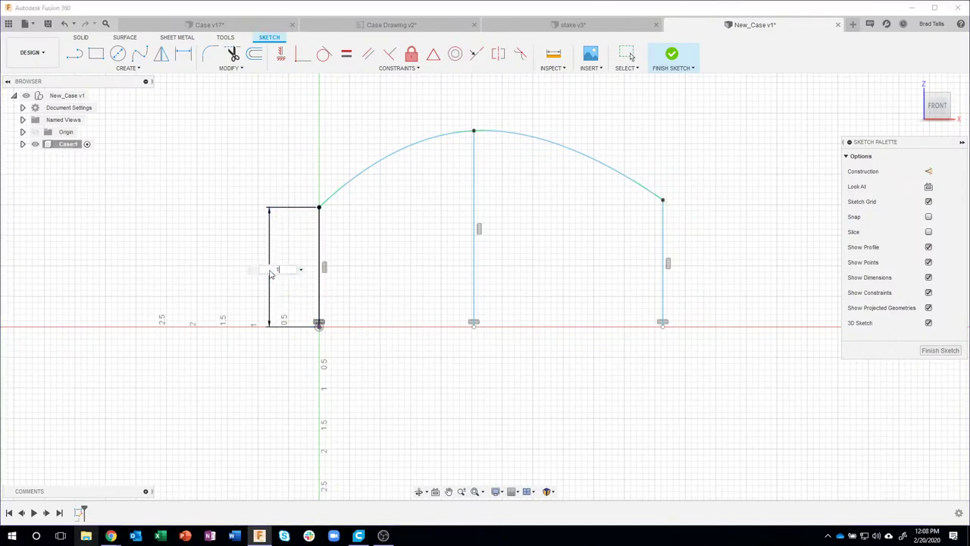
type(".75")
key("Return")
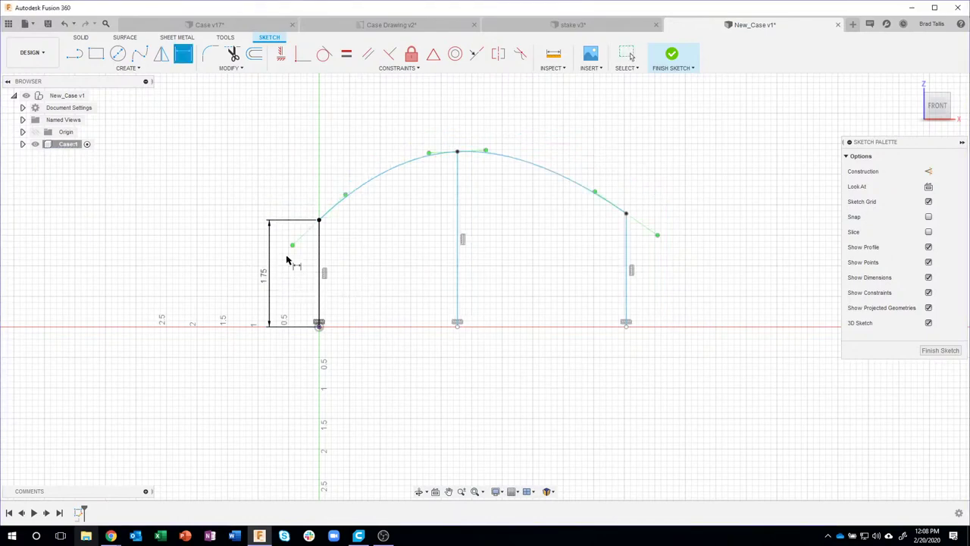
- Dimension the middle vertical line to a length of 2.25 in
left_click(460, 255)
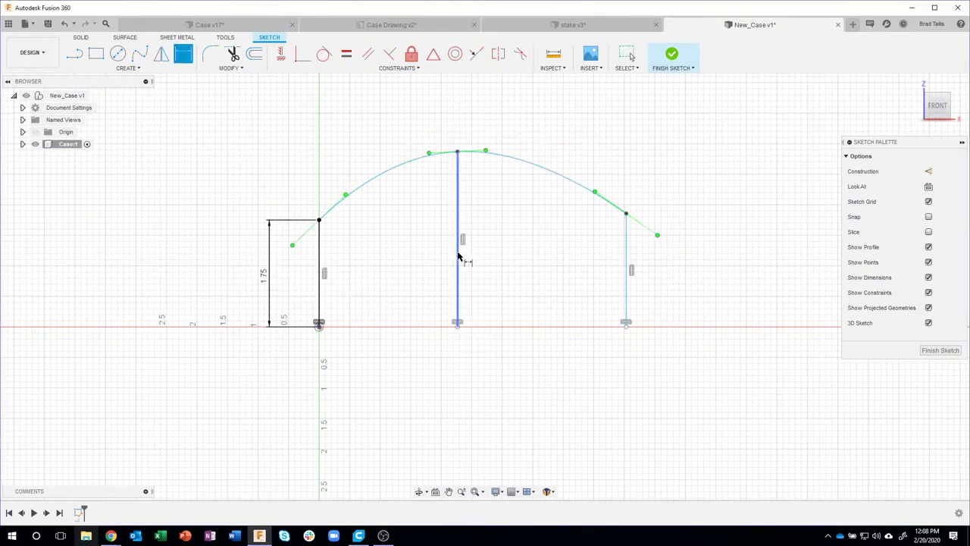
left_click(414, 251)
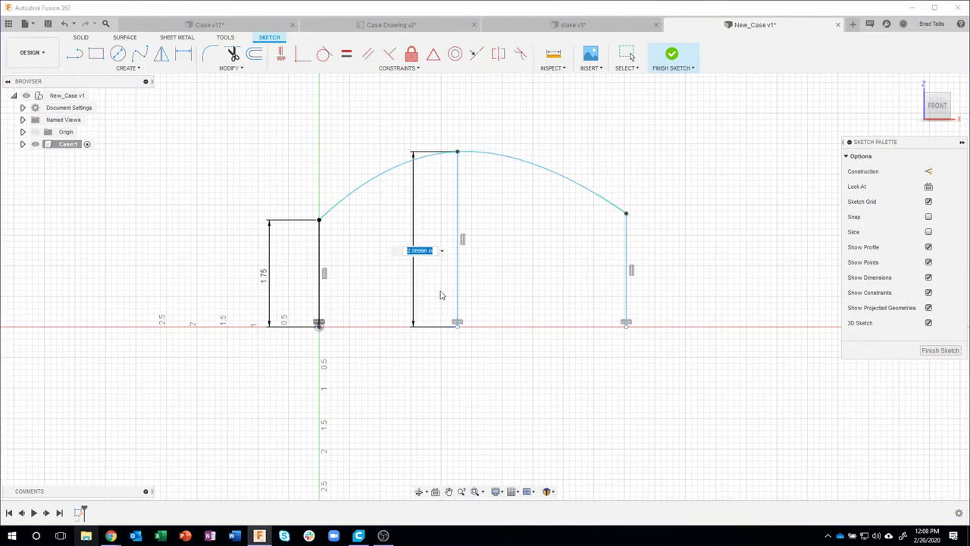
type("2.25")
key("Return")
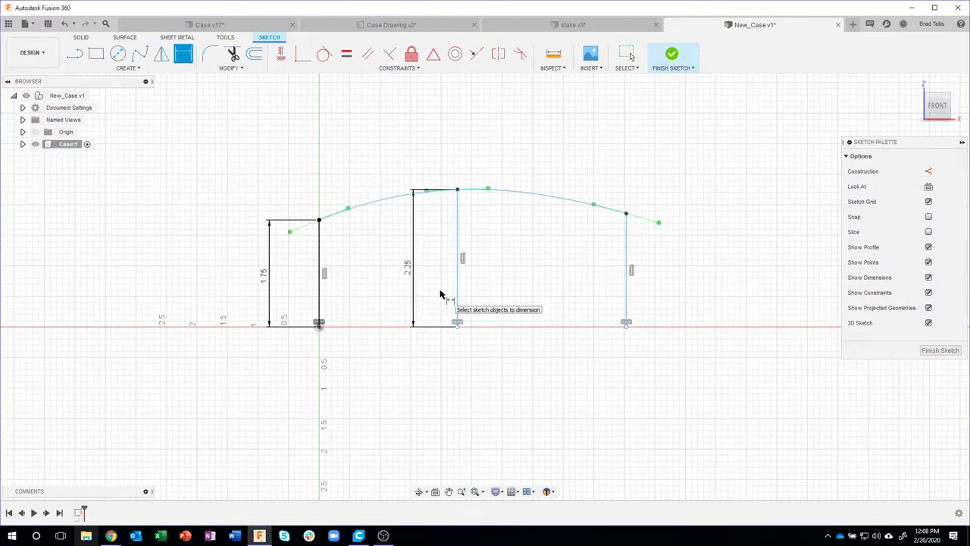
- Dimension the far-end vertical line, farthest from the origin, to a length of 1.5 in
left_click(625, 288)
left_click(596, 283)
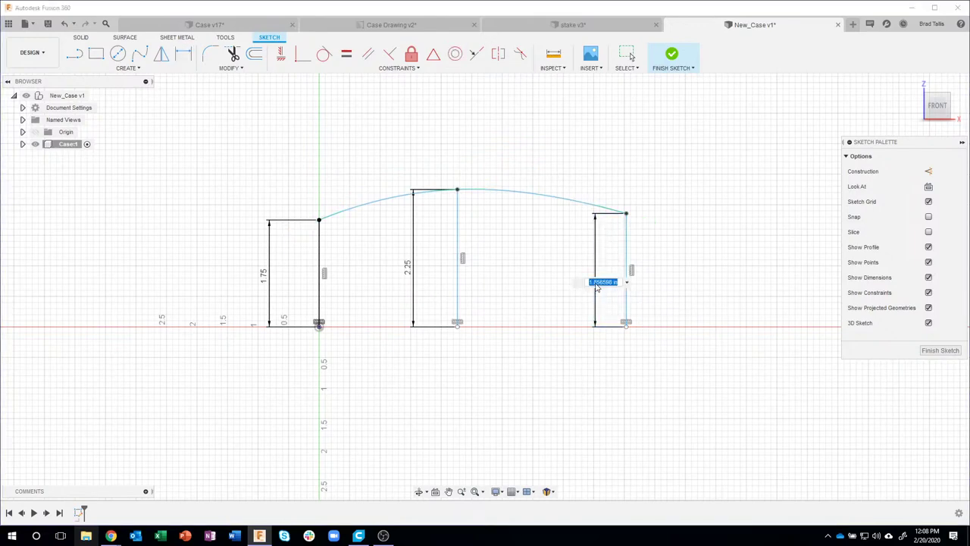
type("1.5")
key("Return")
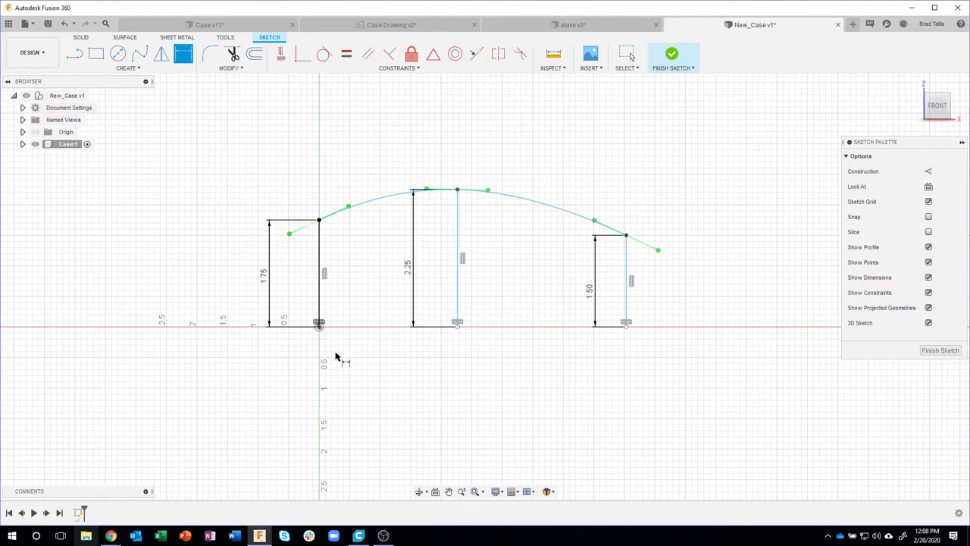
- Dimension the horizontal distance from the origin to the lower endpoint of the middle vertical line as 2.5 in
left_click(320, 329)
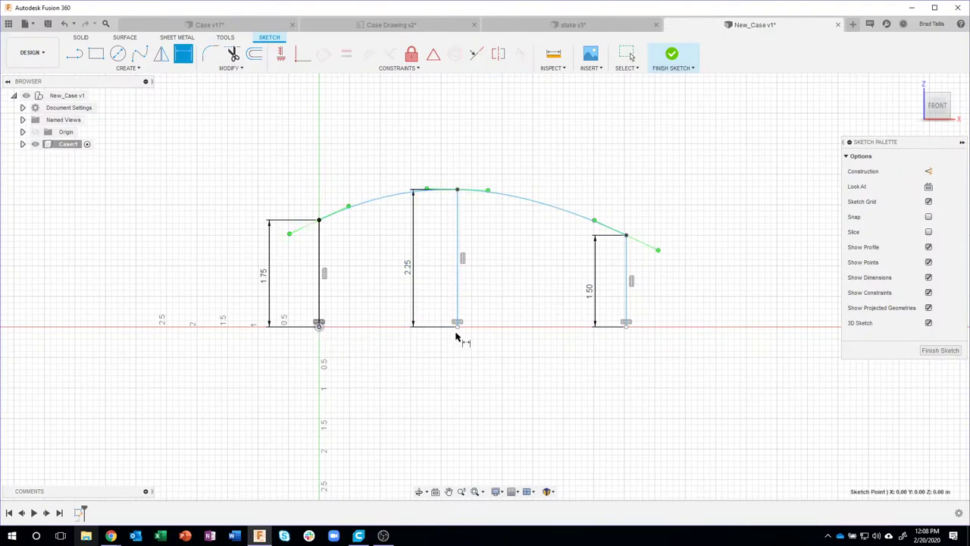
left_click(457, 327)
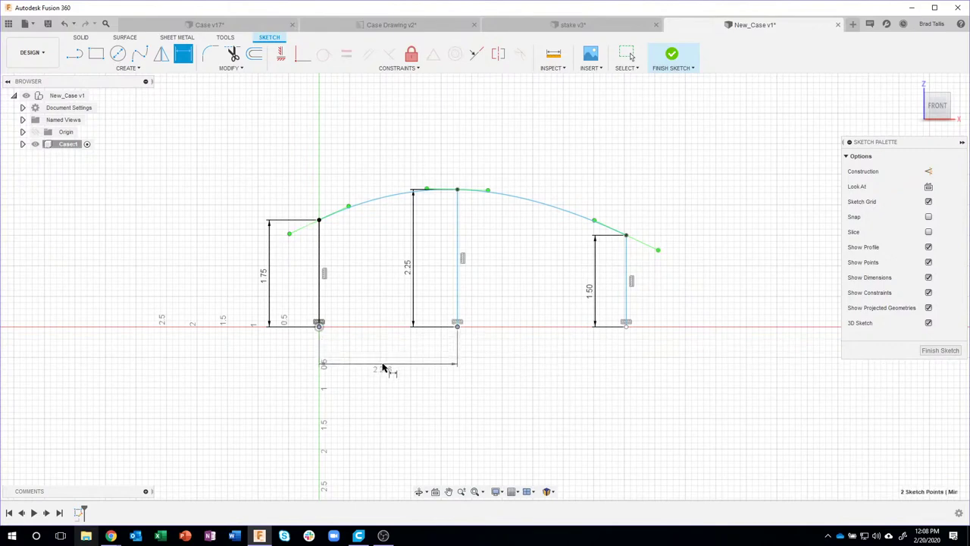
left_click(383, 367)
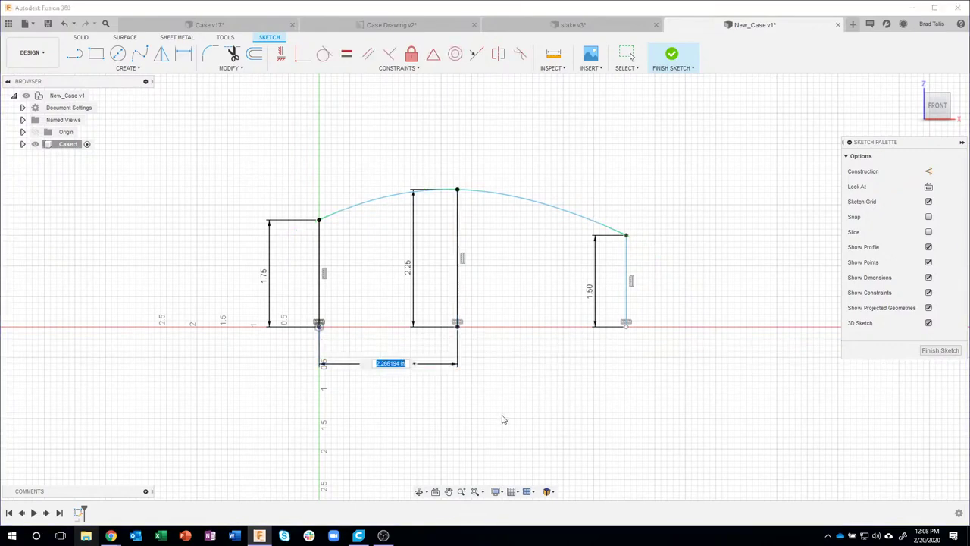
type("2.5")
key("Return")
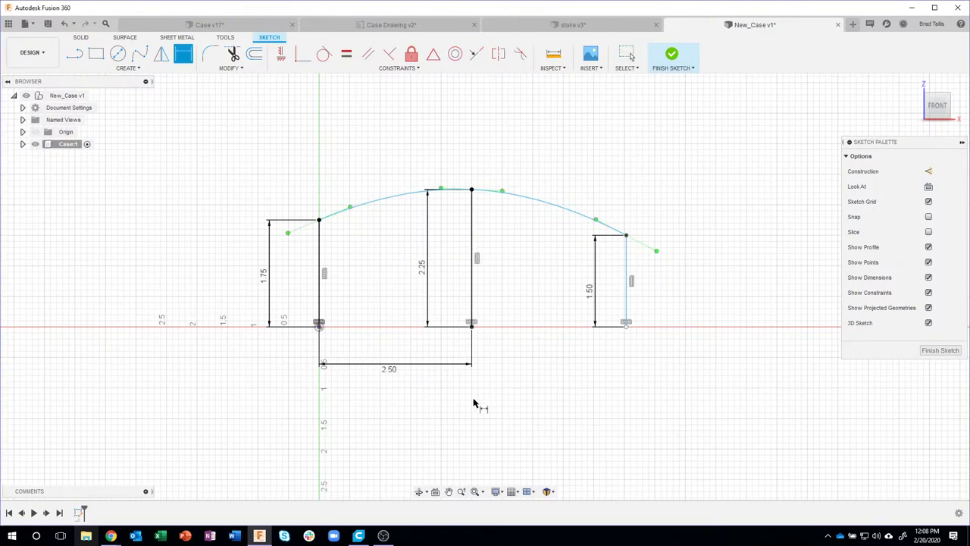
- Dimension the overall horizontal distance from the origin to the lower endpoint of the farthest vertical line as 6.75 in
left_click(320, 327)
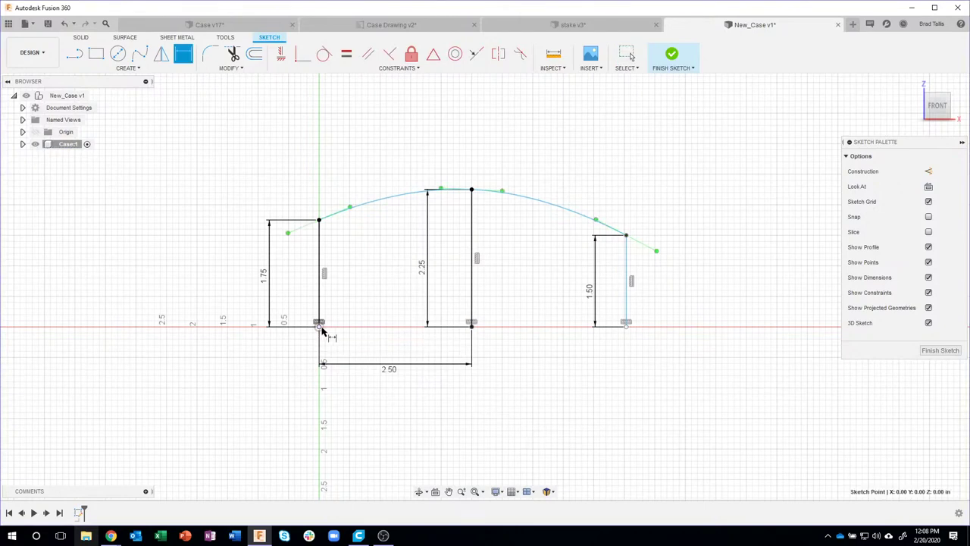
left_click(625, 331)
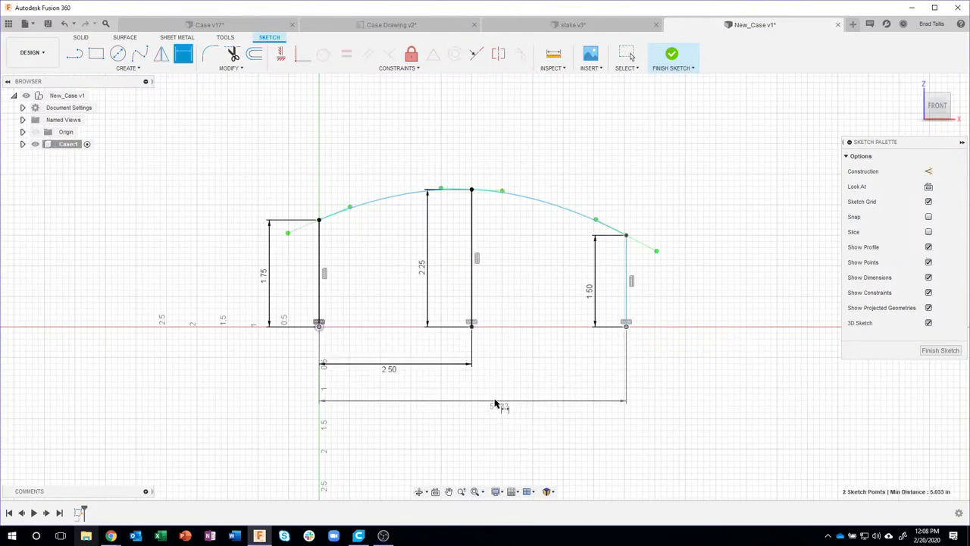
left_click(494, 402)
type("6.75")
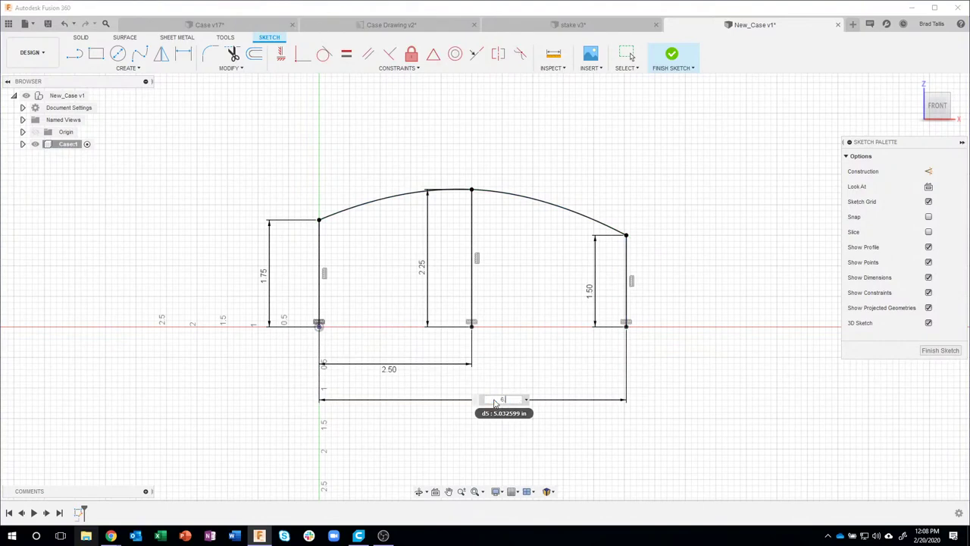
key("Return")
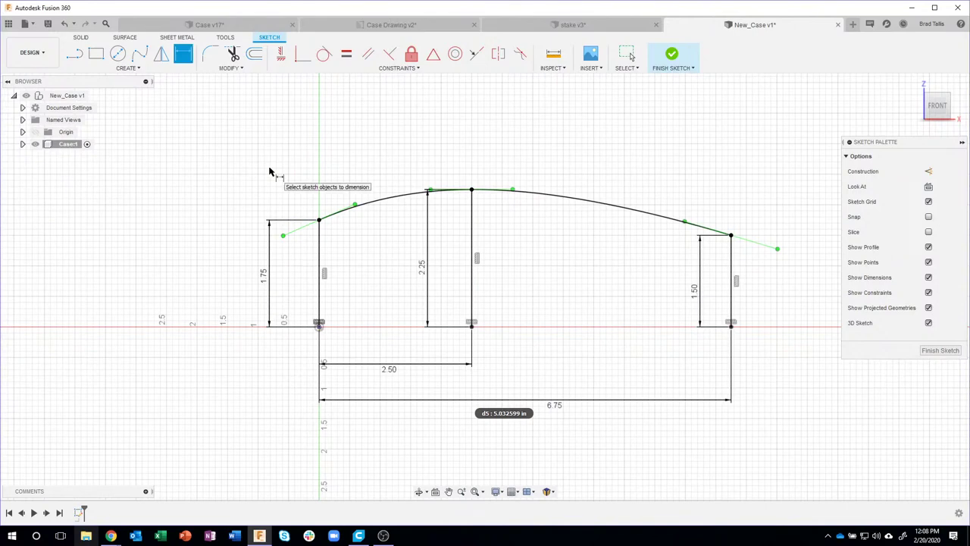
key("Escape")
key("Escape")
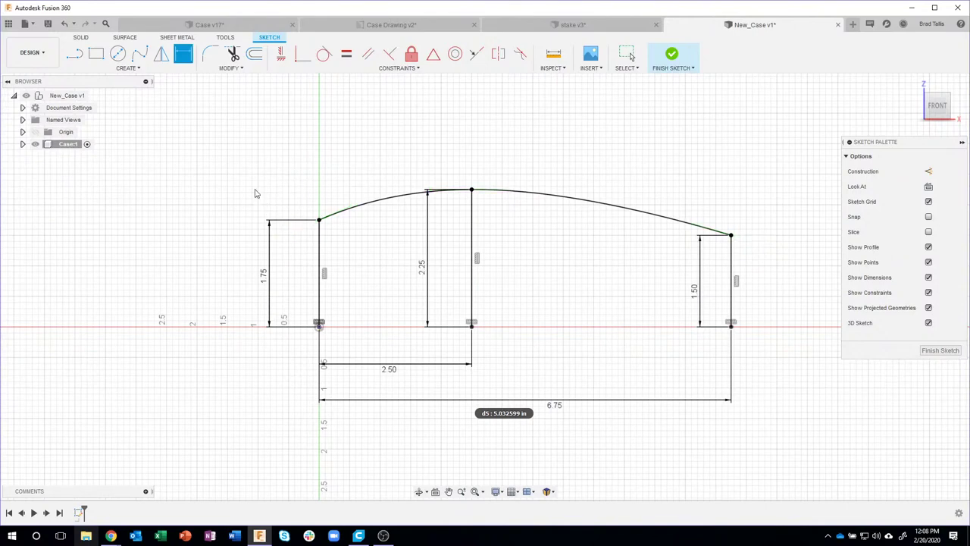
- Examine the dimensioned case profile, including its small front notch, on the first sheet of Case Drawing
left_click(372, 24)
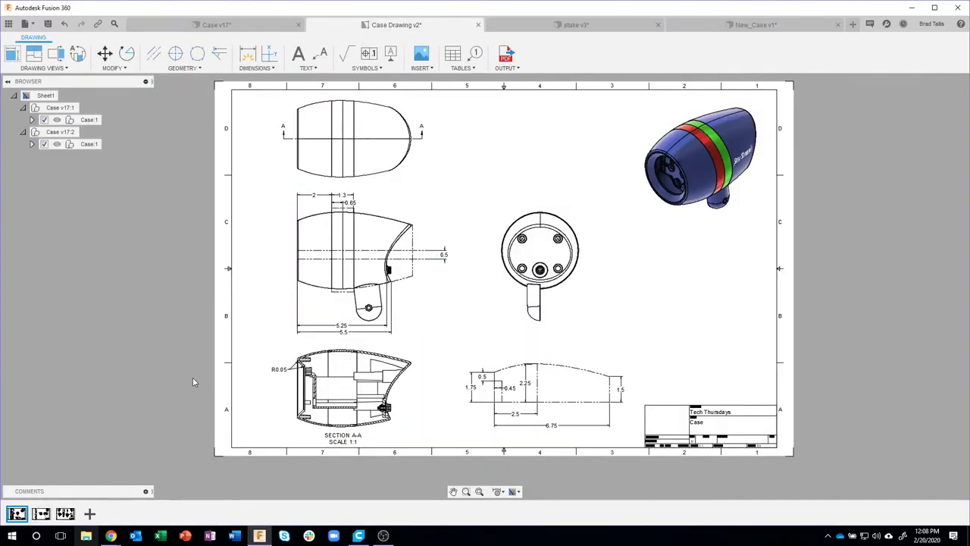
scroll(576, 430, "up", 6)
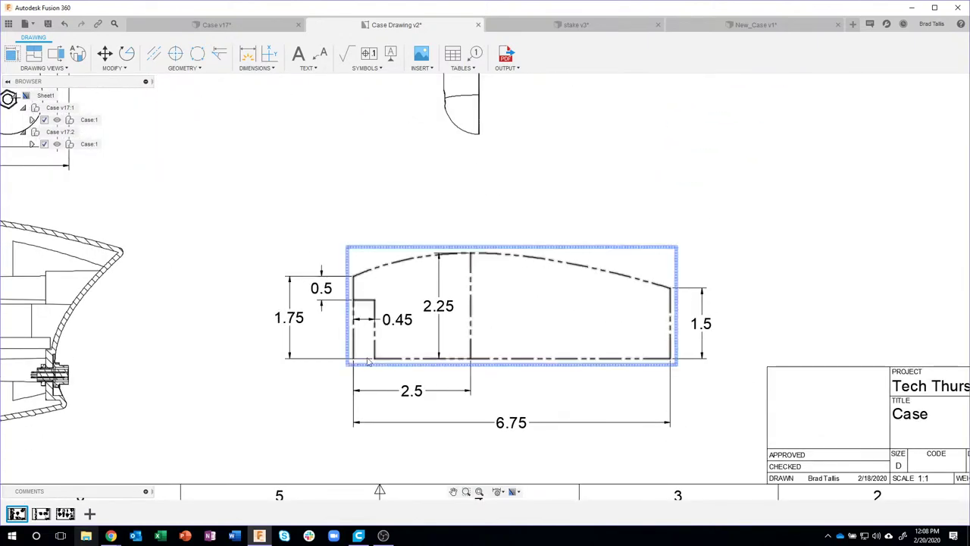
left_click(348, 288)
left_click(683, 282)
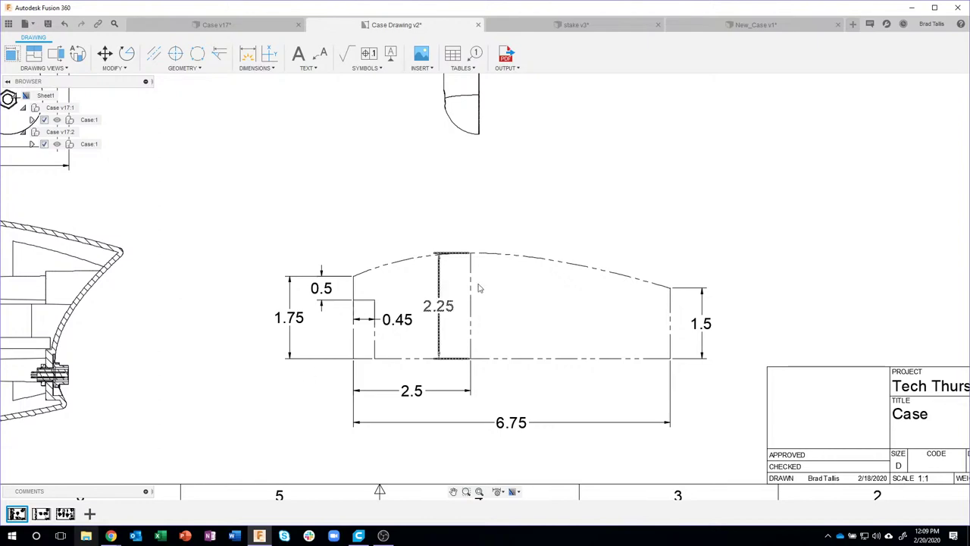
scroll(623, 209, "down", 5)
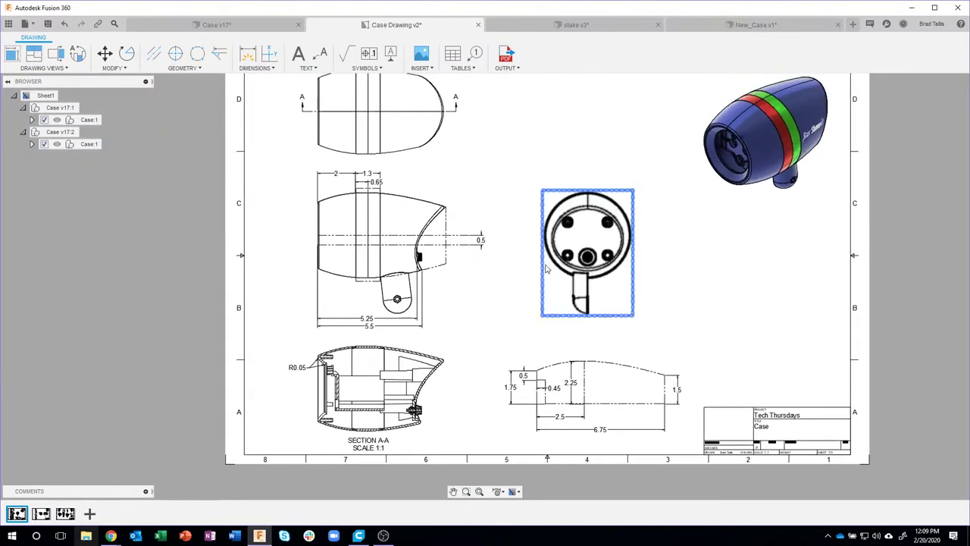
- Review the front and back case sheets of the drawing, revisit the first sheet, and return to the New_Case sketch
left_click(41, 515)
middle_click_drag(167, 365, 407, 455)
scroll(406, 455, "down", 2)
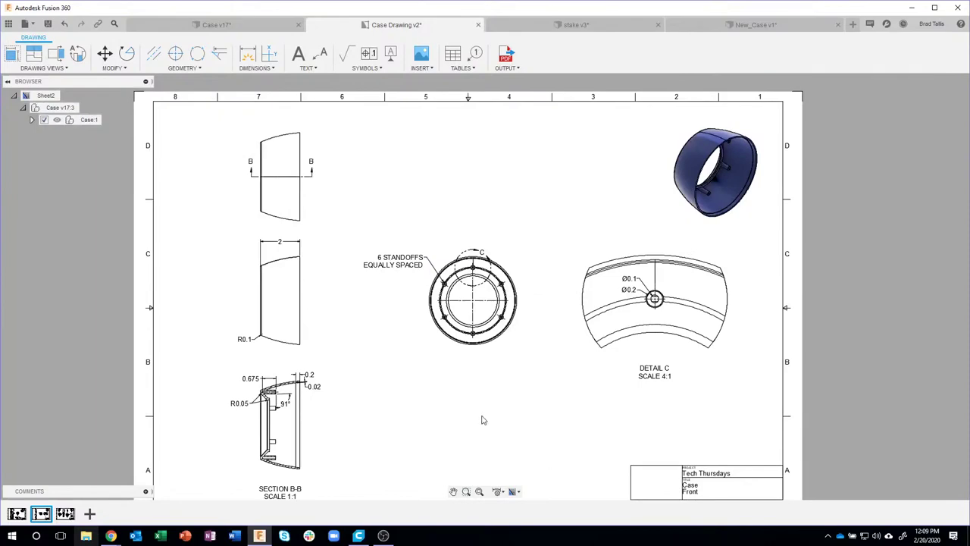
left_click(66, 514)
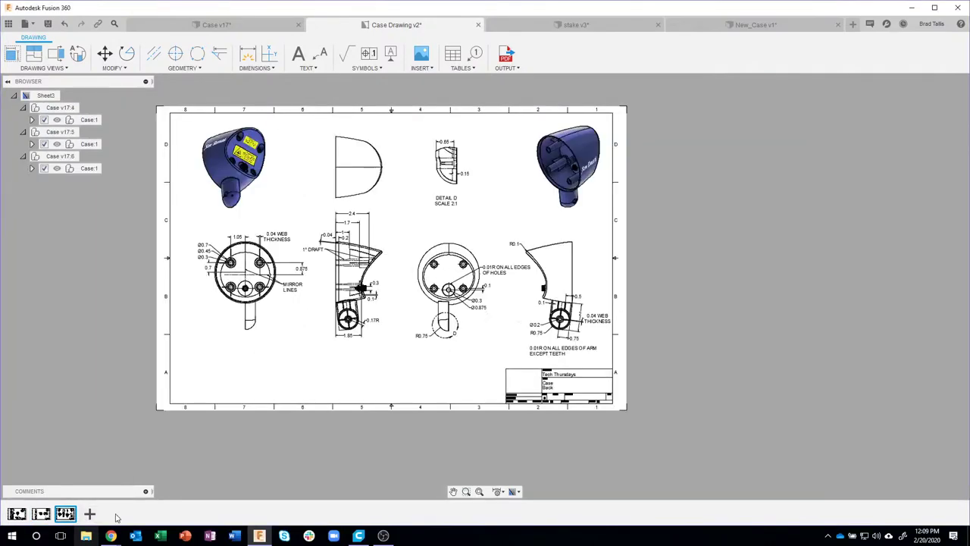
middle_click_drag(377, 345, 445, 396)
scroll(448, 399, "up", 3)
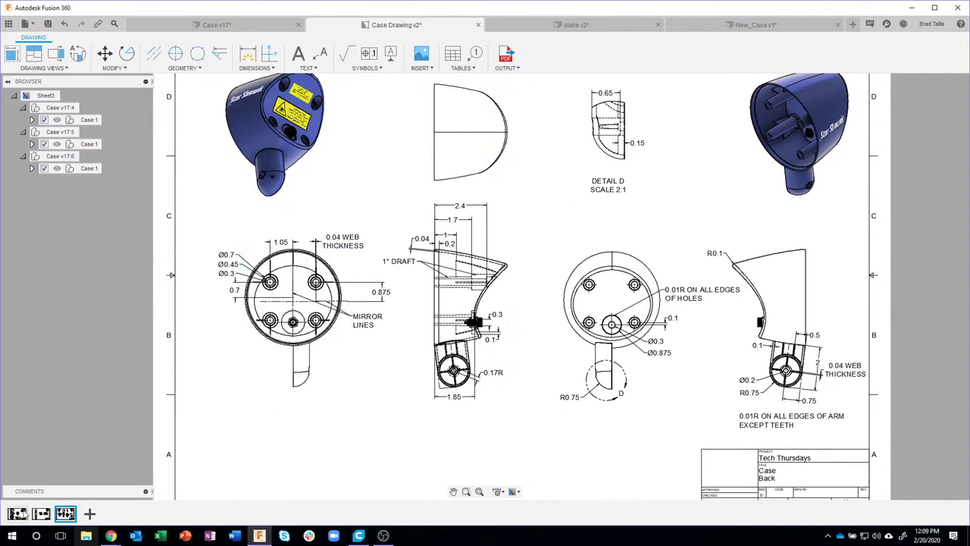
left_click(16, 514)
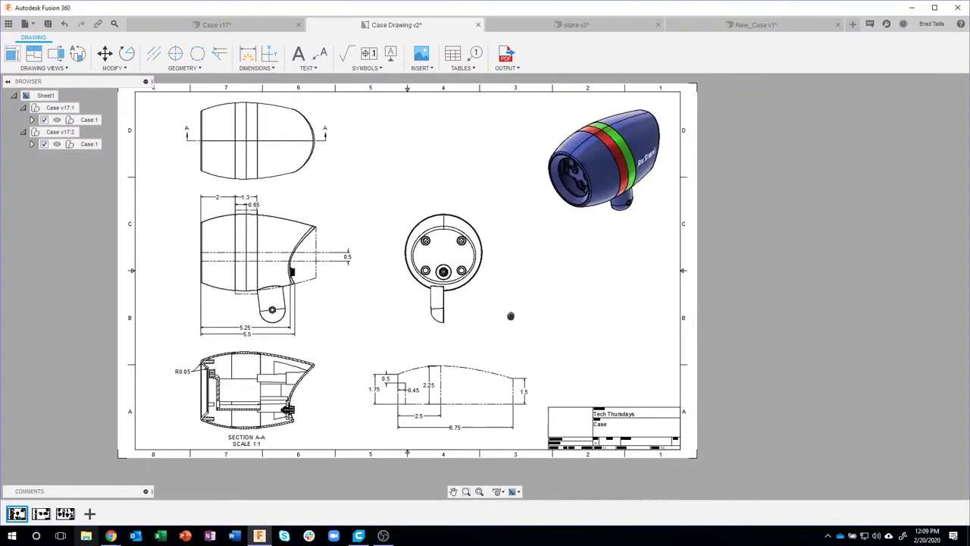
mouse_move(510, 316)
middle_mouse_down()
mouse_move(586, 340)
mouse_move(611, 326)
middle_mouse_up()
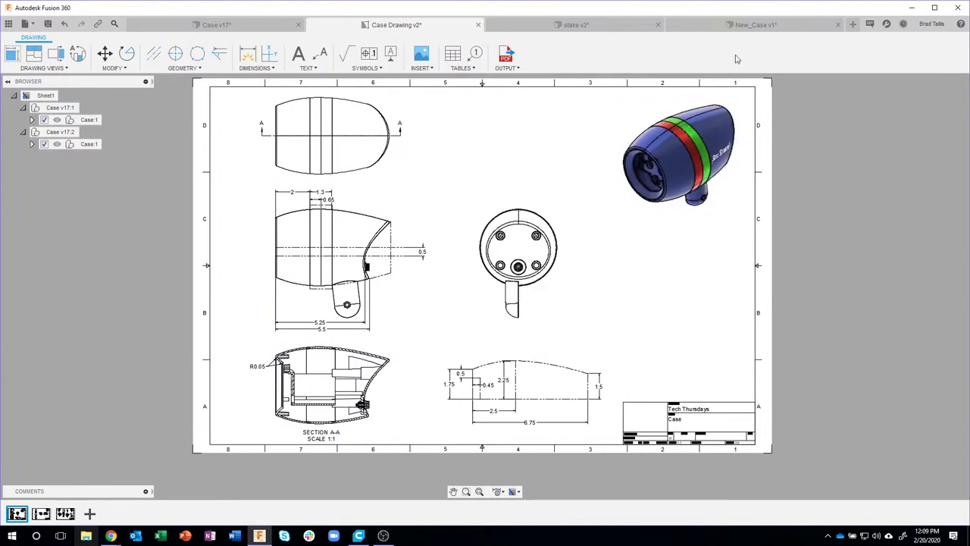
left_click(737, 25)
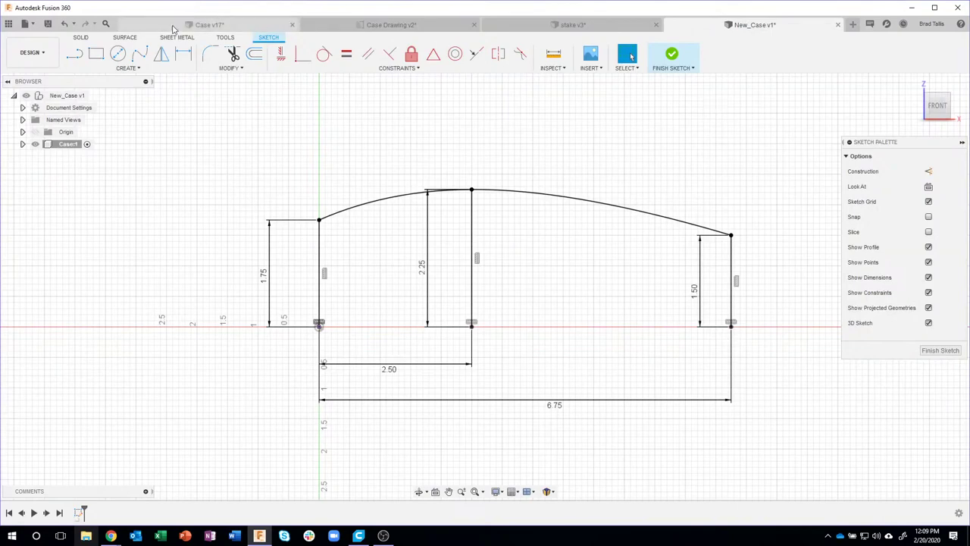
left_click(74, 54)
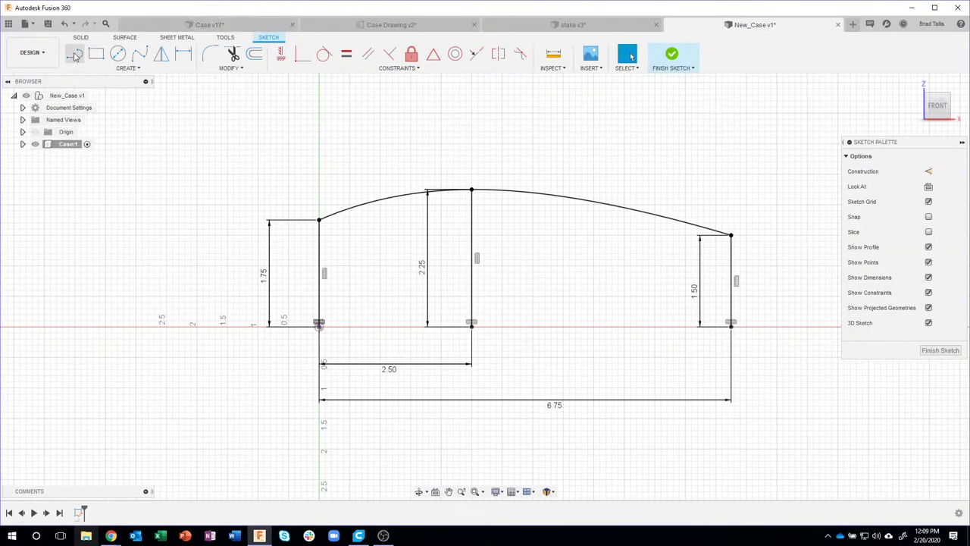
left_click(318, 221)
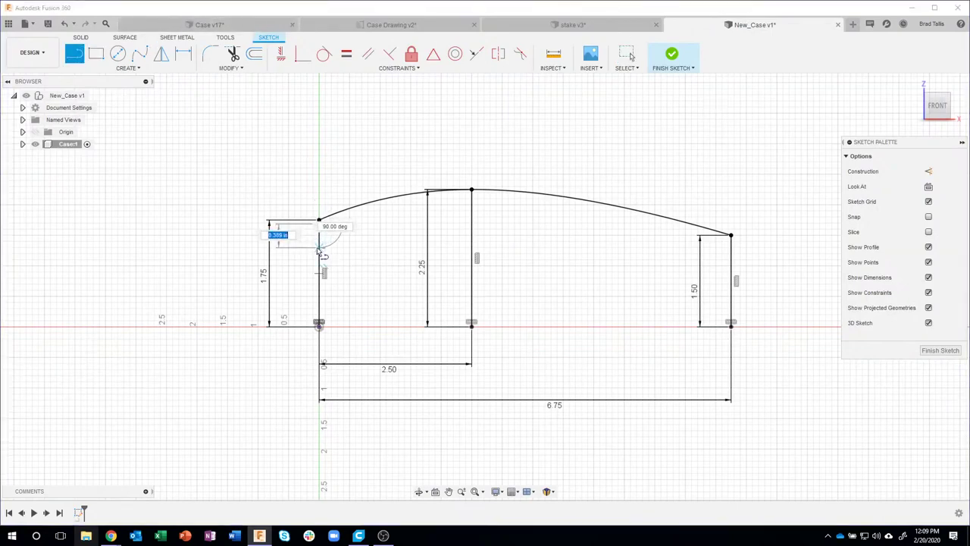
key("Escape")
- Draw connected lines from the origin's vertical line: about 0.7 in across, straight down to the baseline, and along it to the farthest line's lower endpoint
key("l")
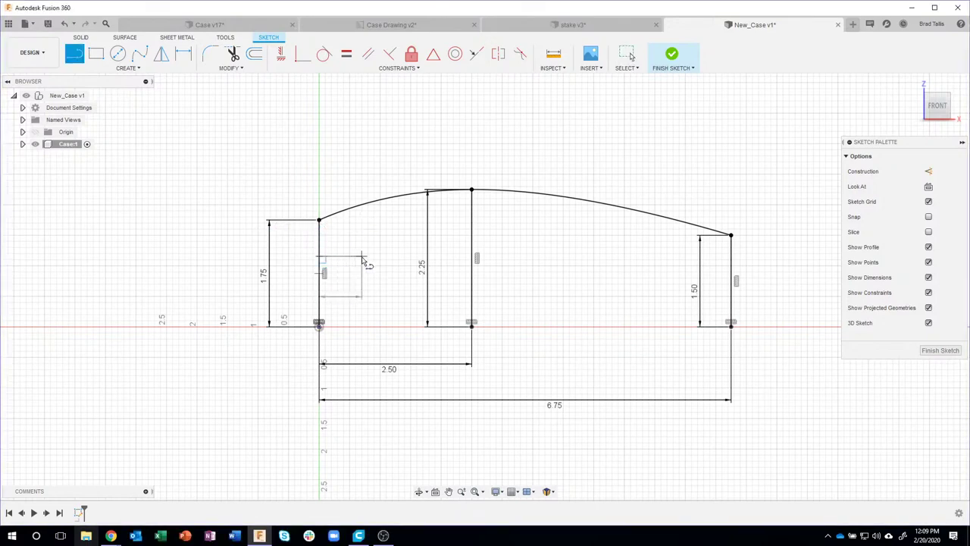
left_click(361, 258)
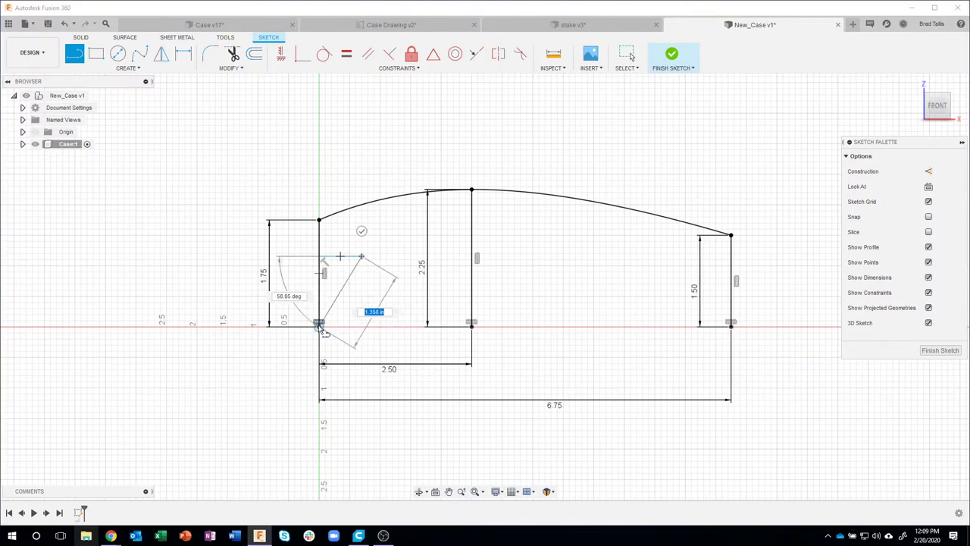
left_click(360, 326)
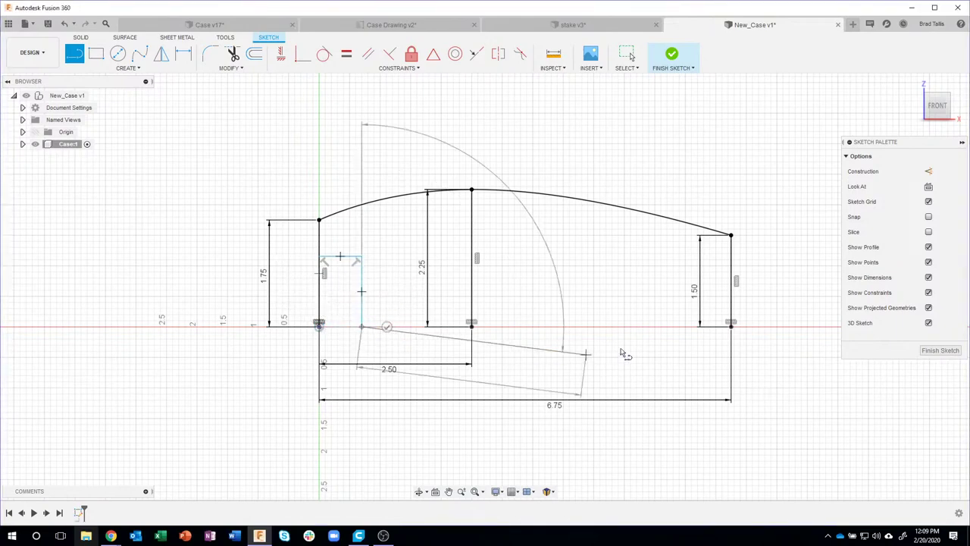
left_click(731, 328)
key("Escape")
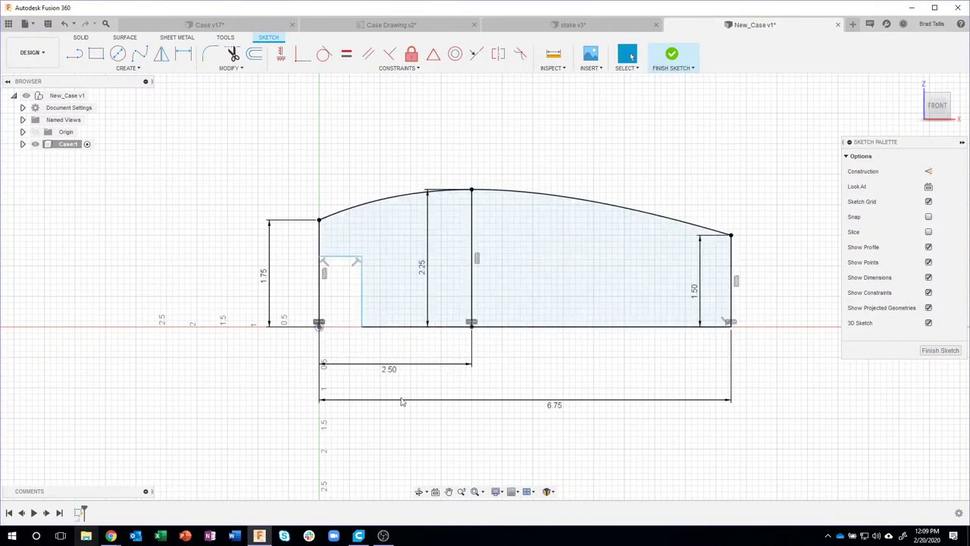
- Dimension the notch's short horizontal line to a length of 0.45 in
left_click(184, 54)
left_click(339, 258)
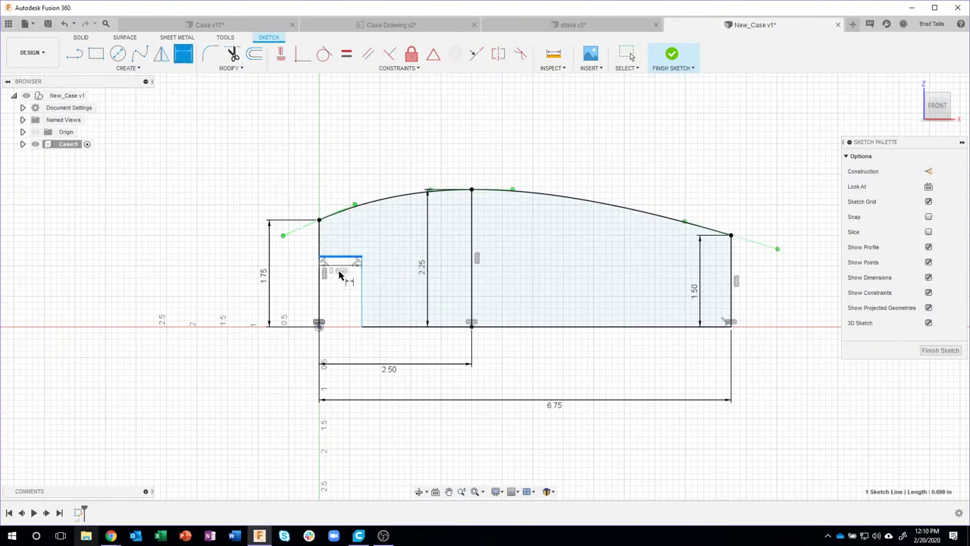
left_click(344, 278)
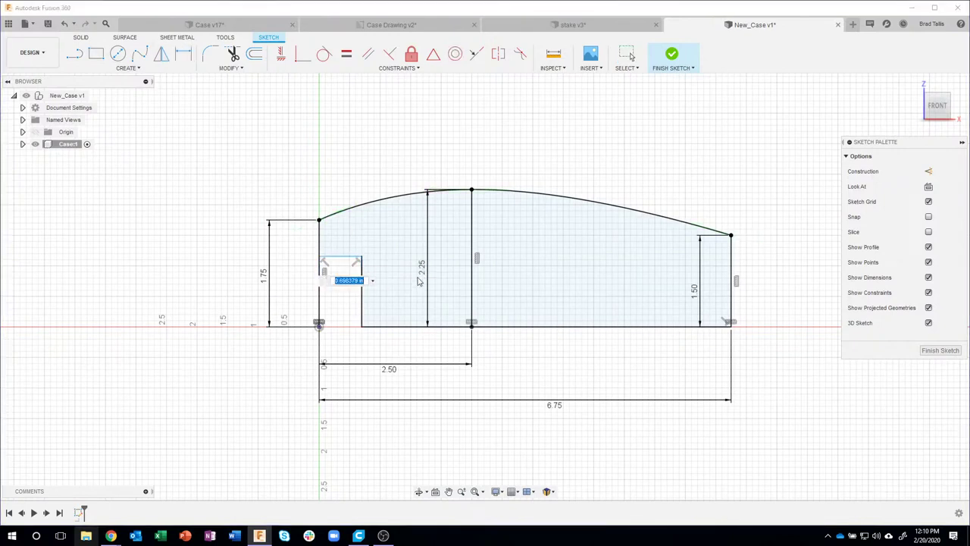
type(".45")
key("Return")
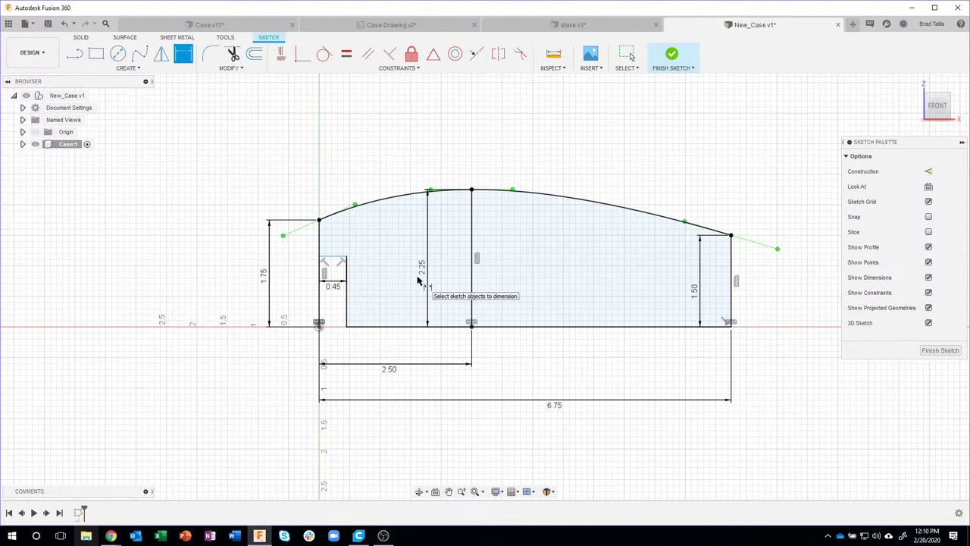
- Dimension the vertical distance from the spline's starting point down to the notch's horizontal line as 0.5 in
left_click(319, 221)
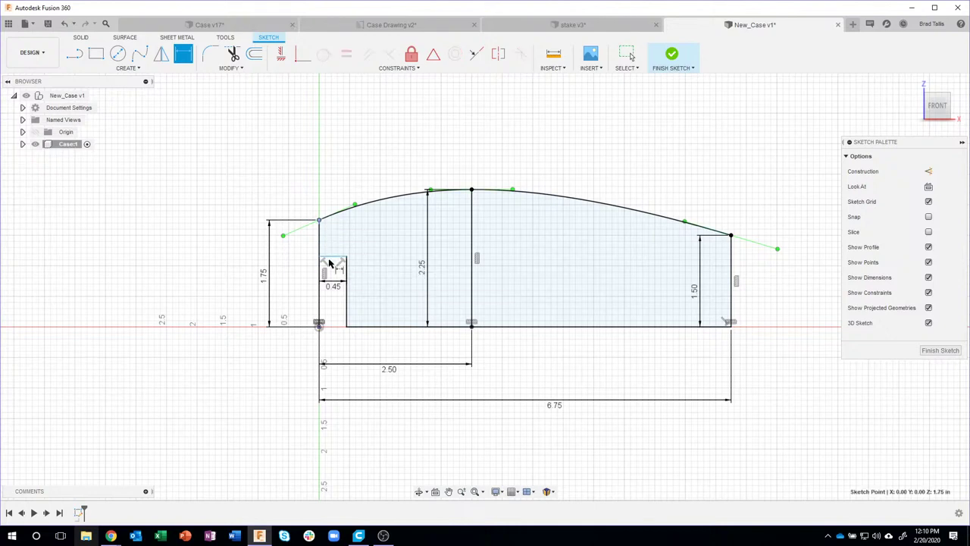
left_click(328, 260)
left_click(306, 248)
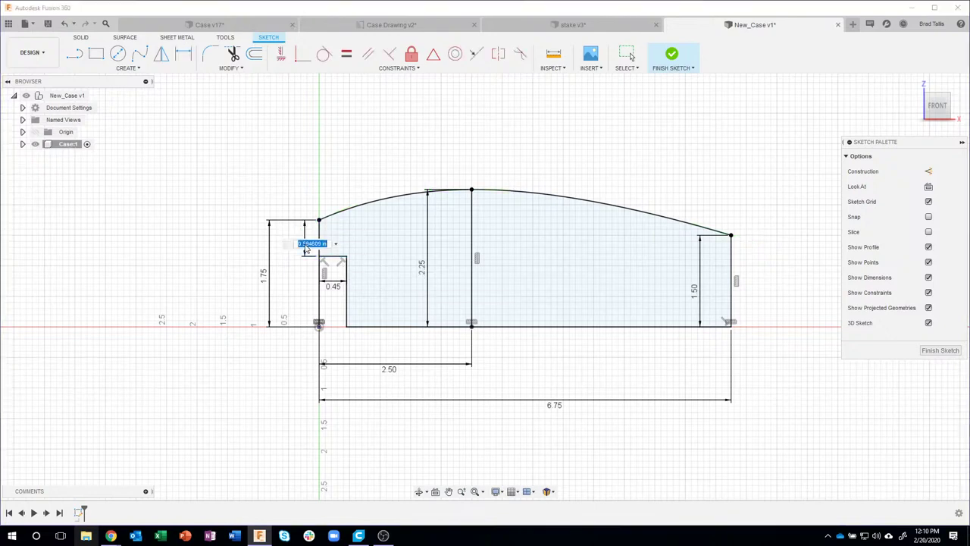
key("BackSpace")
type(".5")
key("Return")
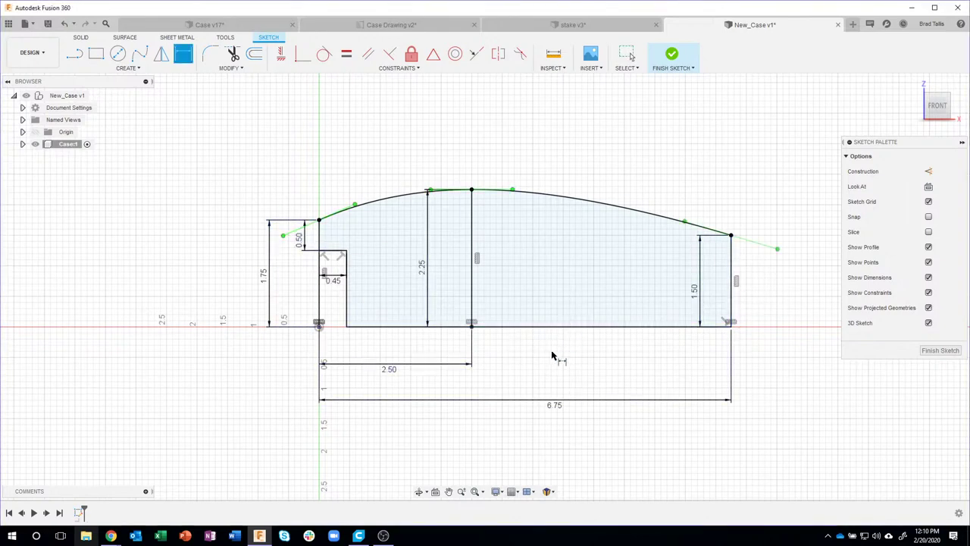
- Finish the sketch and revolve both profiles 360 degrees about the profile's baseline as a new body
left_click(672, 54)
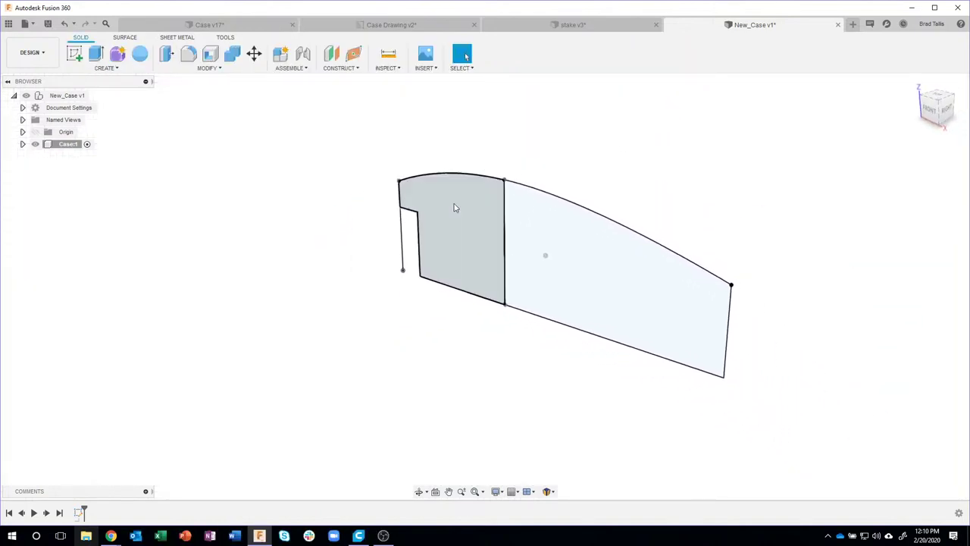
left_click(455, 206)
left_click(541, 218, "shift")
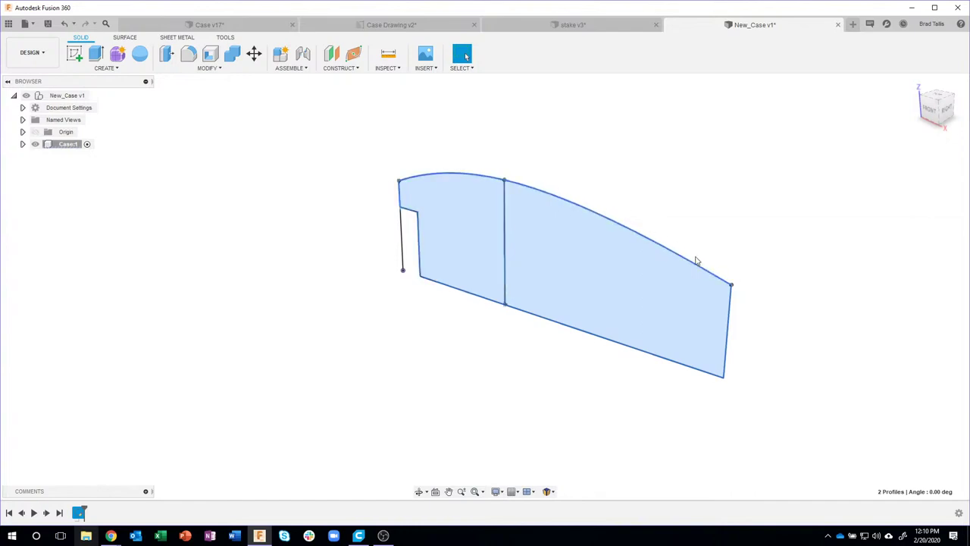
left_click(104, 68)
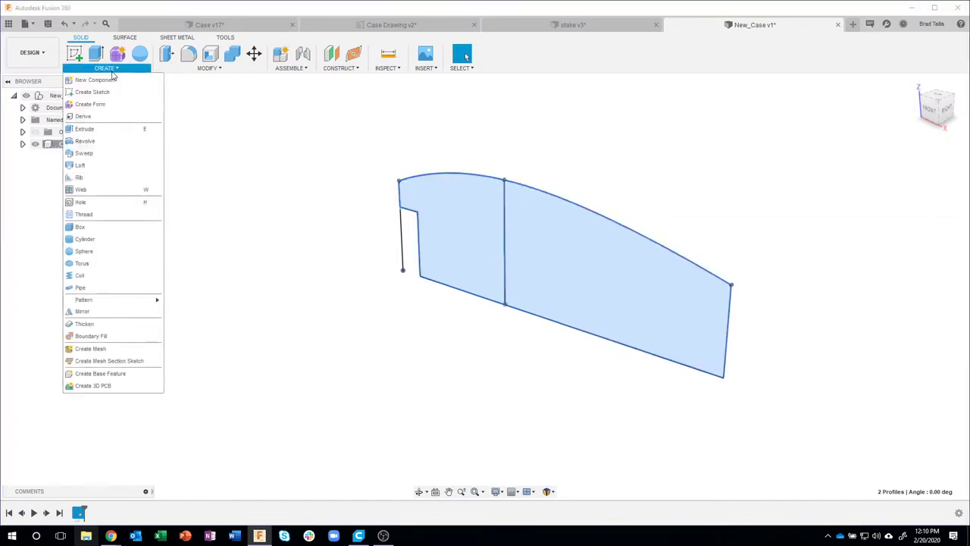
left_click(101, 143)
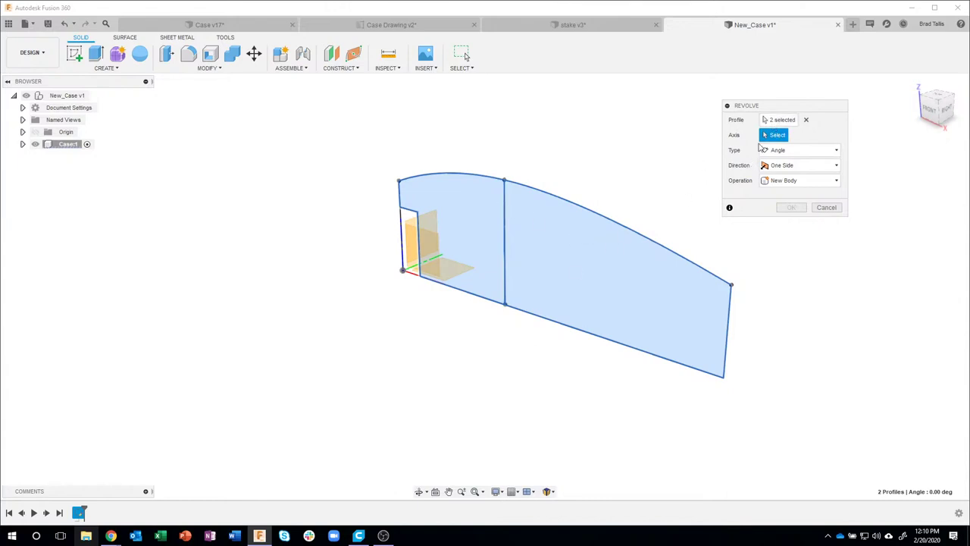
left_click(537, 317)
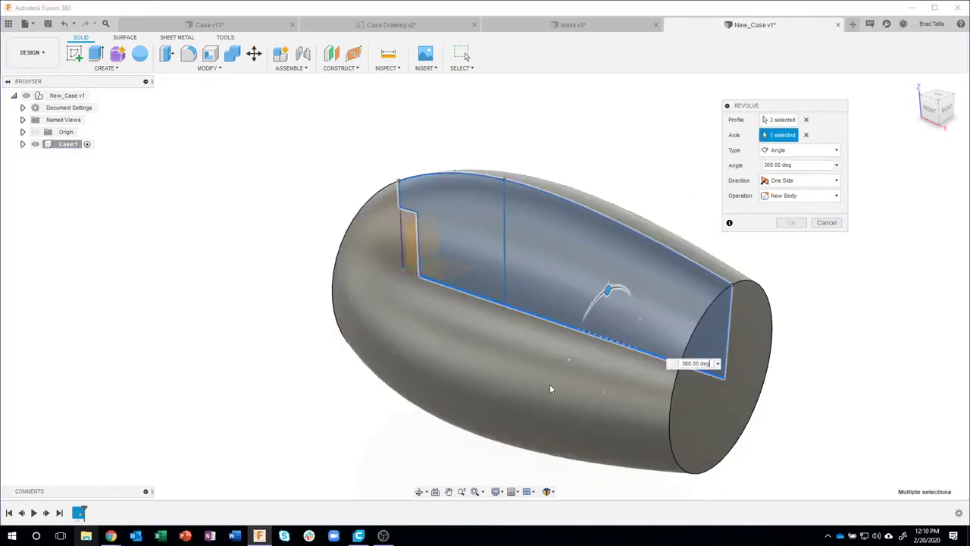
middle_click_drag(856, 332, 804, 309, "shift")
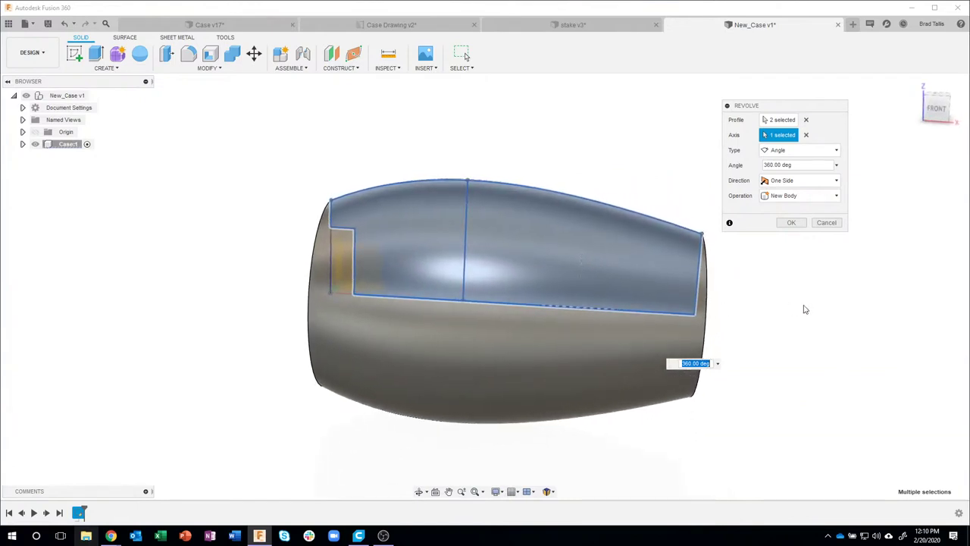
left_click(791, 223)
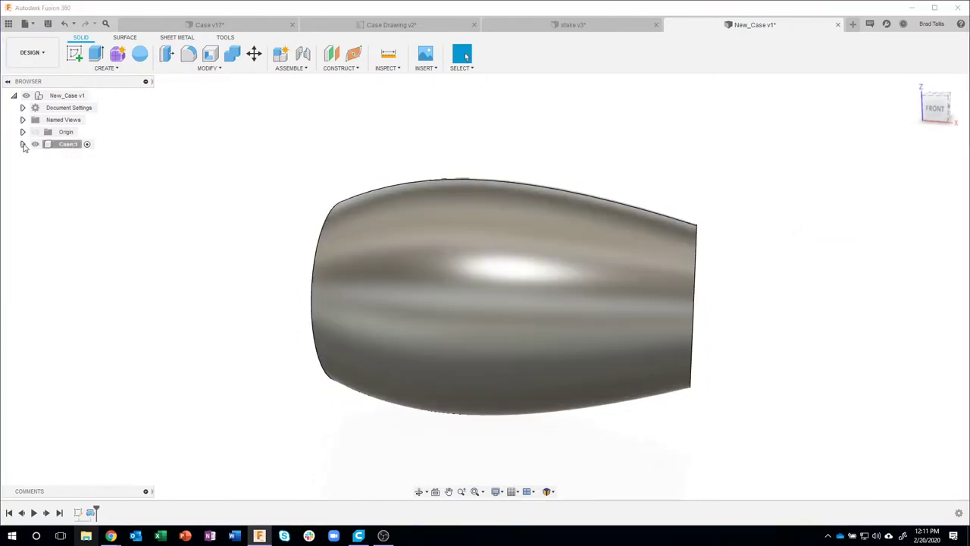
- Expand the Case component in the browser to show the contents of its Bodies and Sketches folders
left_click(22, 145)
left_click(32, 168)
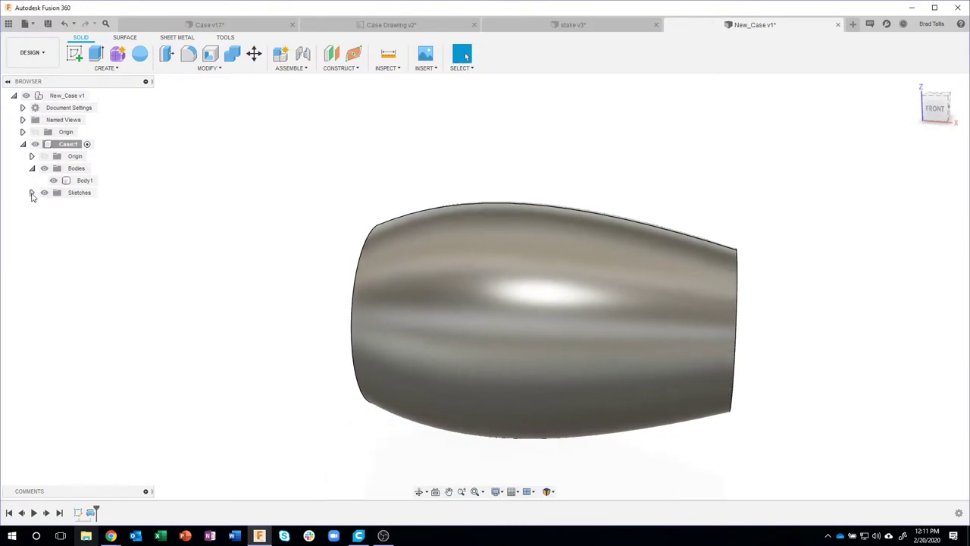
left_click(32, 192)
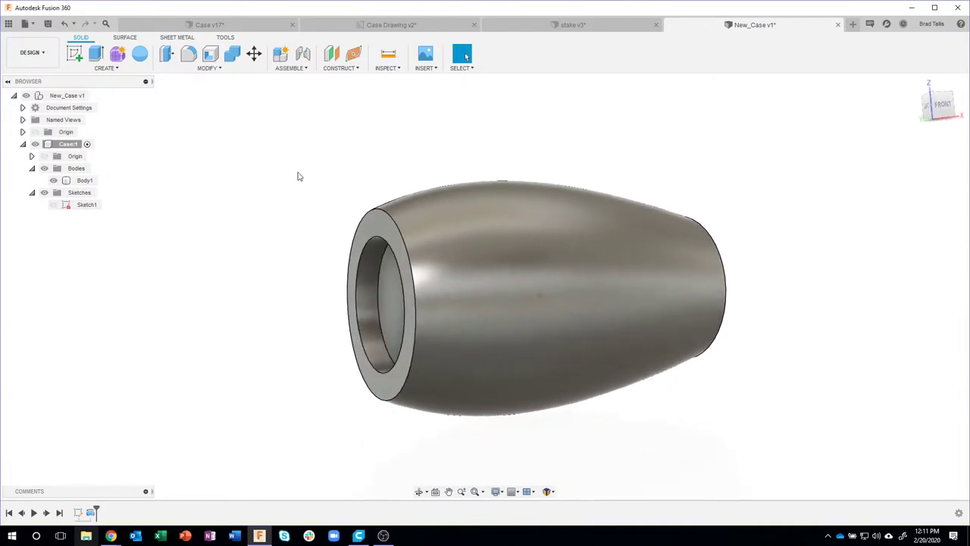
- Chamfer the inner circular rim at the recess opening with an equal distance of 0.35 in
left_click(358, 220)
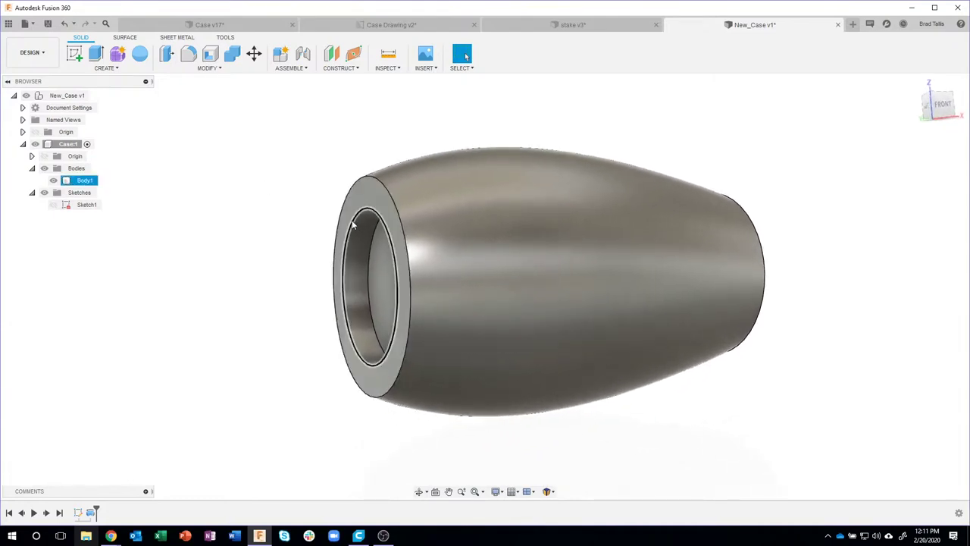
right_click(352, 224)
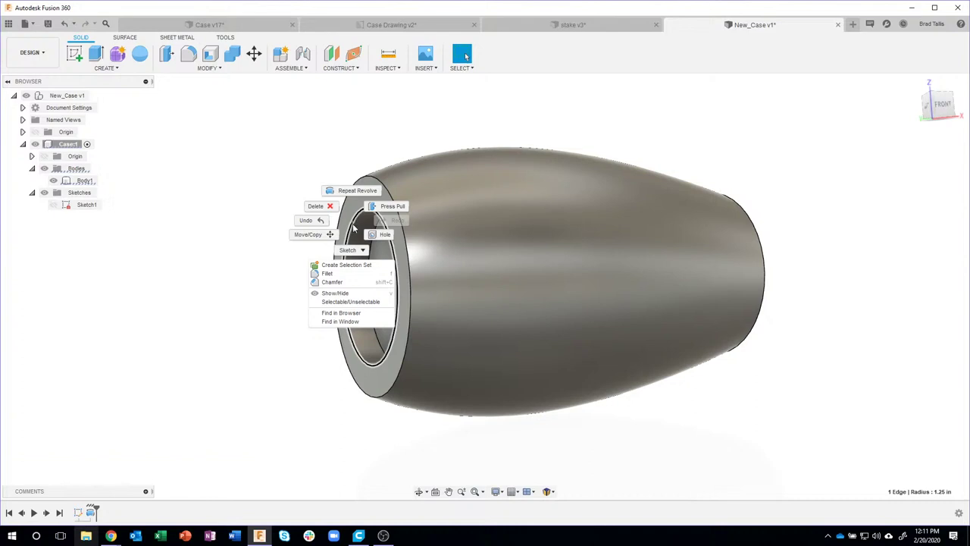
left_click(347, 281)
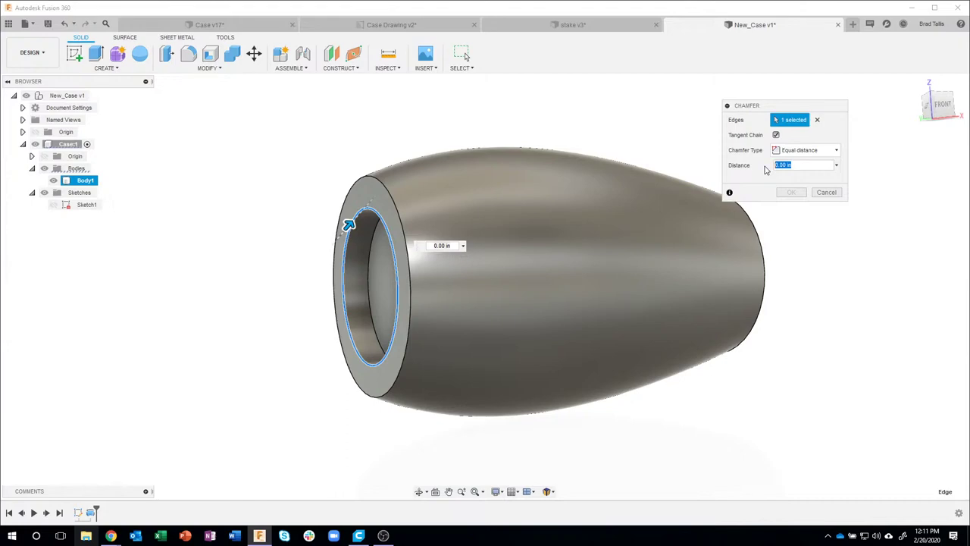
type(".35")
key("Return")
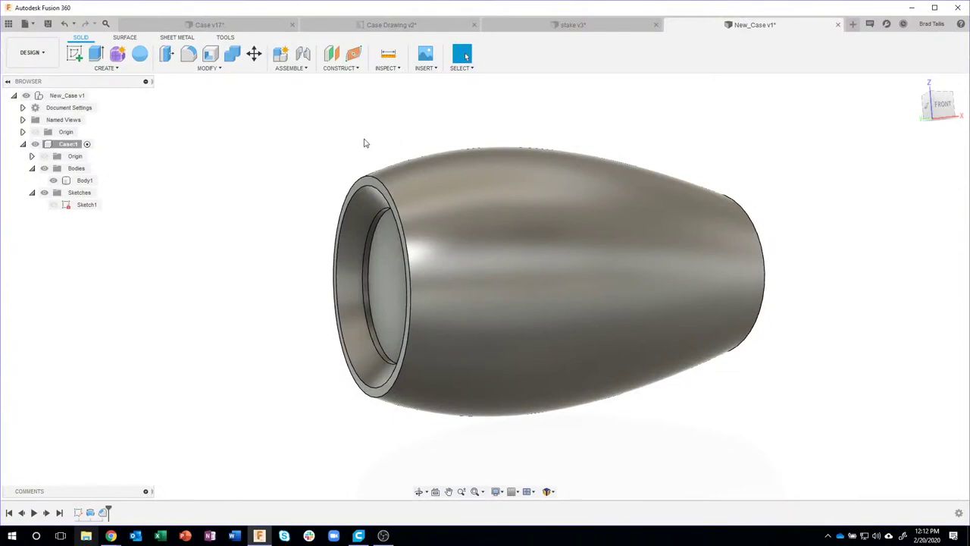
- Fillet the outer and inner circular edges of the recess chamfer with a 0.05 in radius
scroll(363, 141, "up", 5)
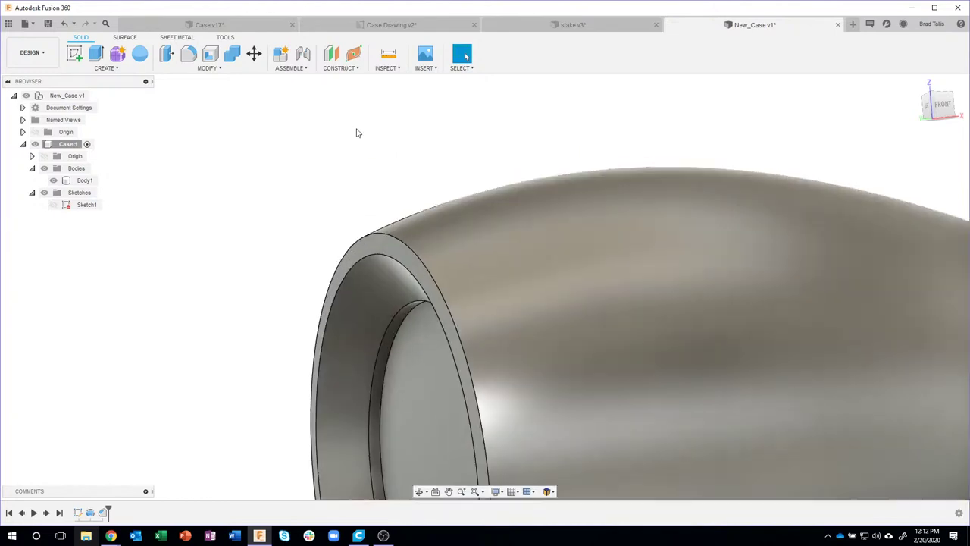
middle_click_drag(348, 185, 426, 171)
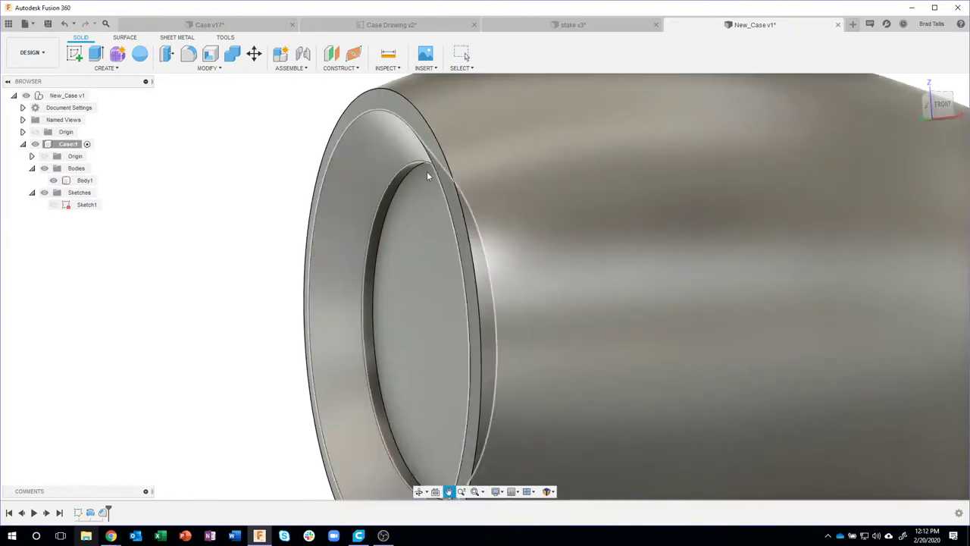
key("Escape")
left_click(343, 133)
right_click(342, 133)
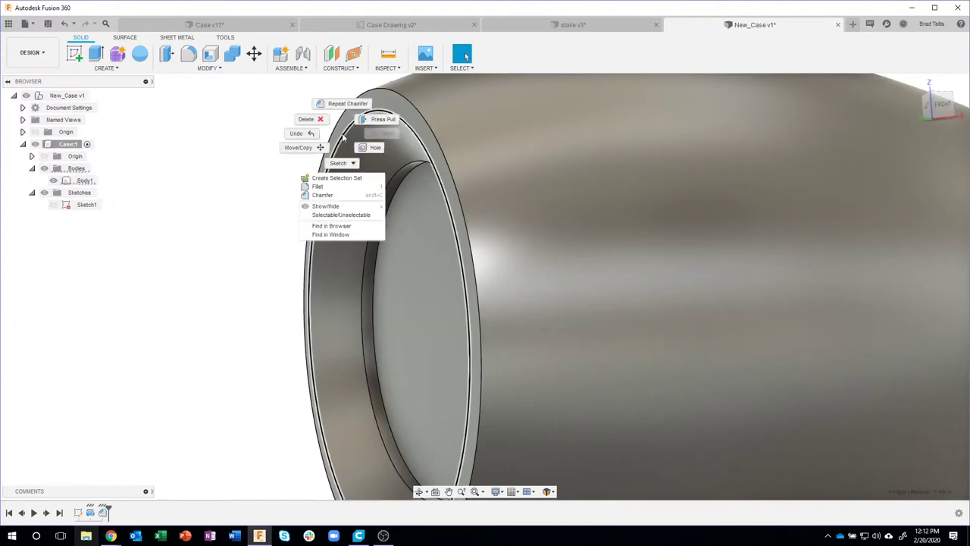
left_click(331, 187)
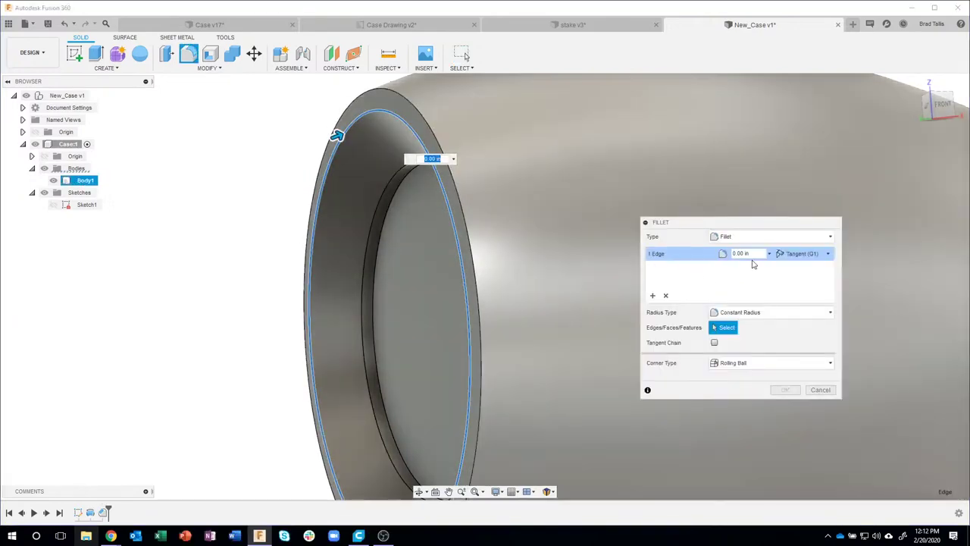
left_click(732, 253)
type("0.05")
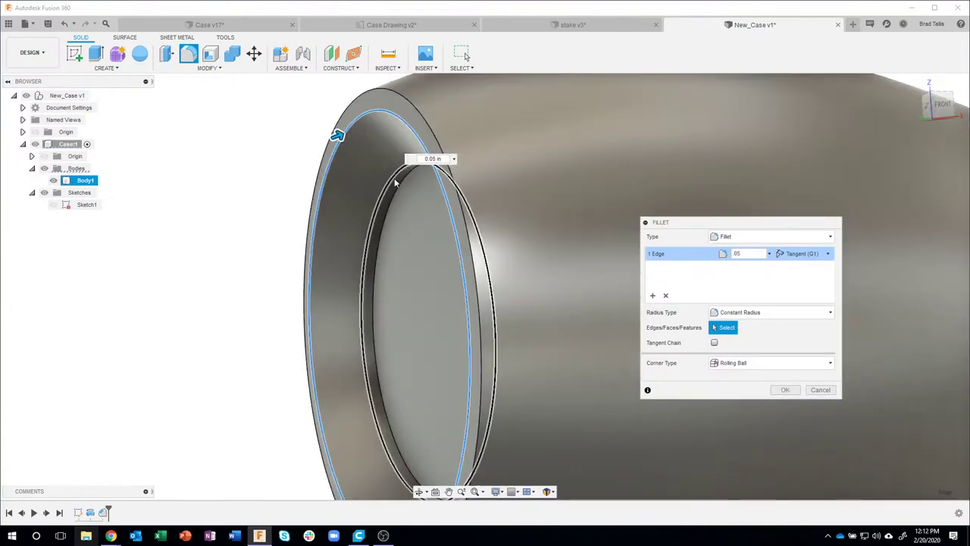
left_click(416, 255)
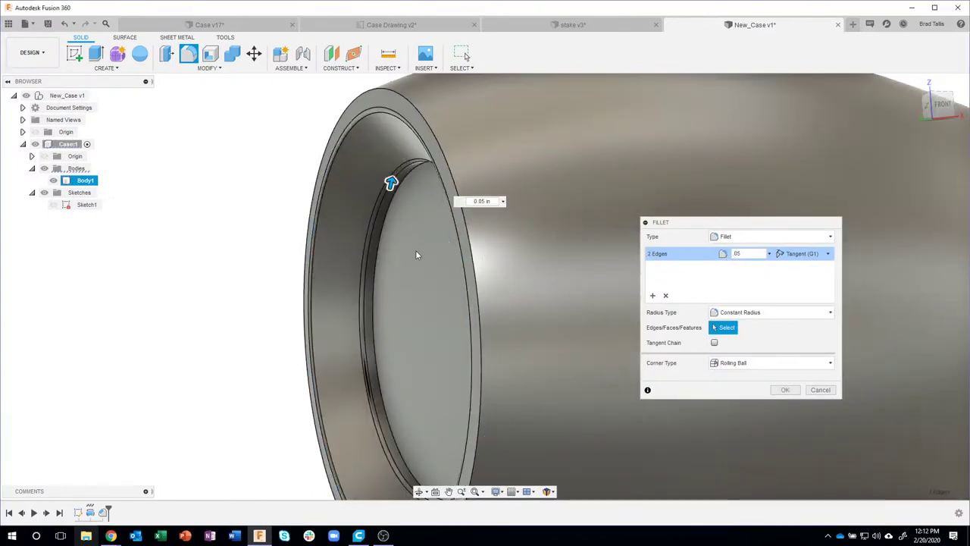
left_click(786, 389)
scroll(199, 333, "down", 5)
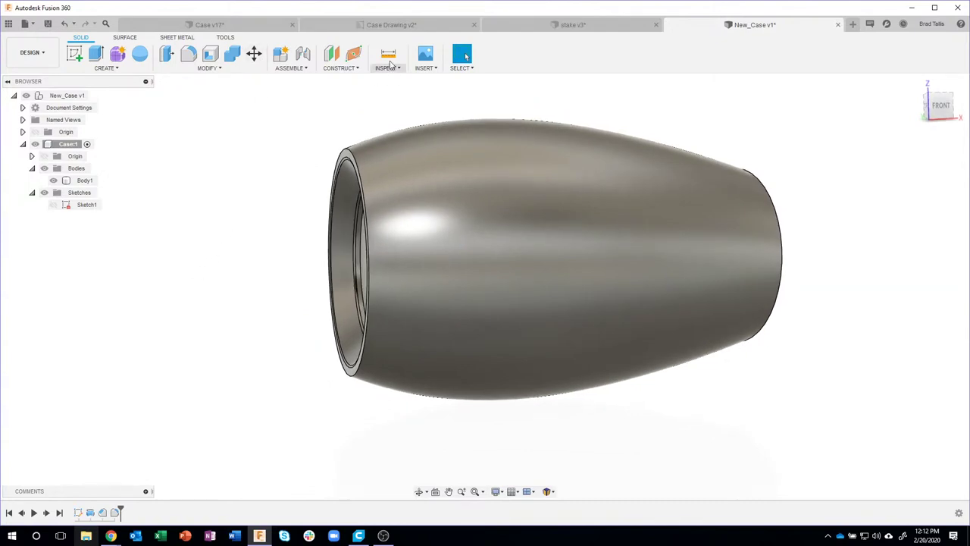
- Check the first sheet of the Case Drawing, return to New_Case, and reopen the profile sketch to review its dimensions before closing it
left_click(383, 27)
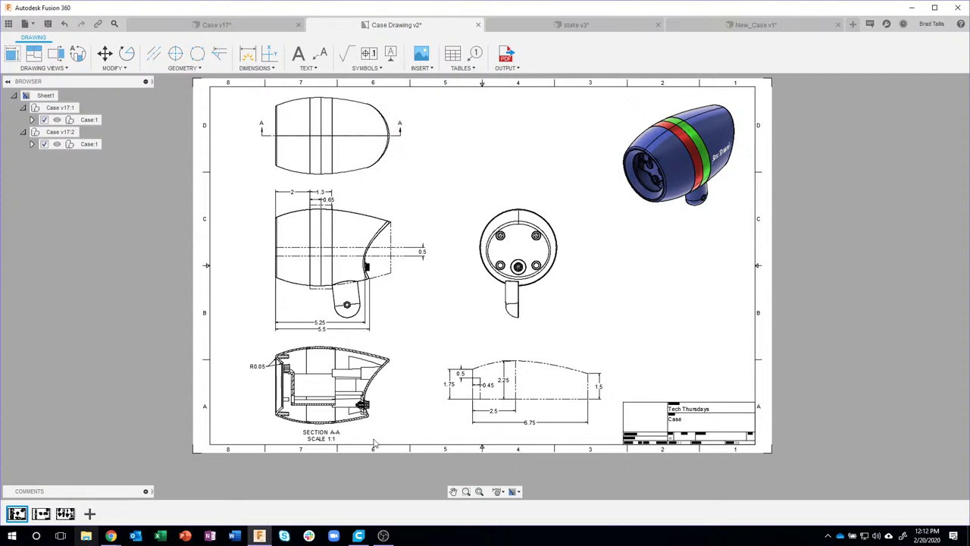
left_click(686, 25)
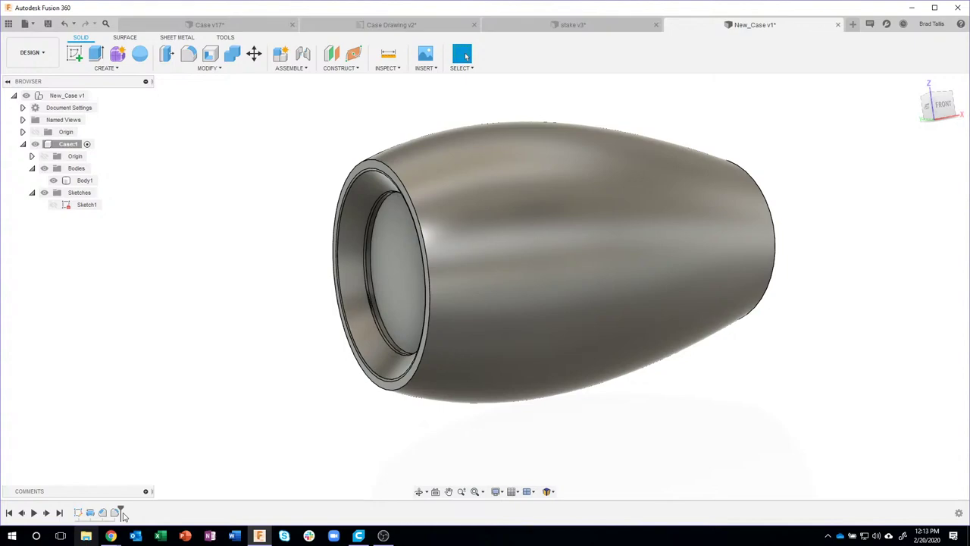
double_click(81, 513)
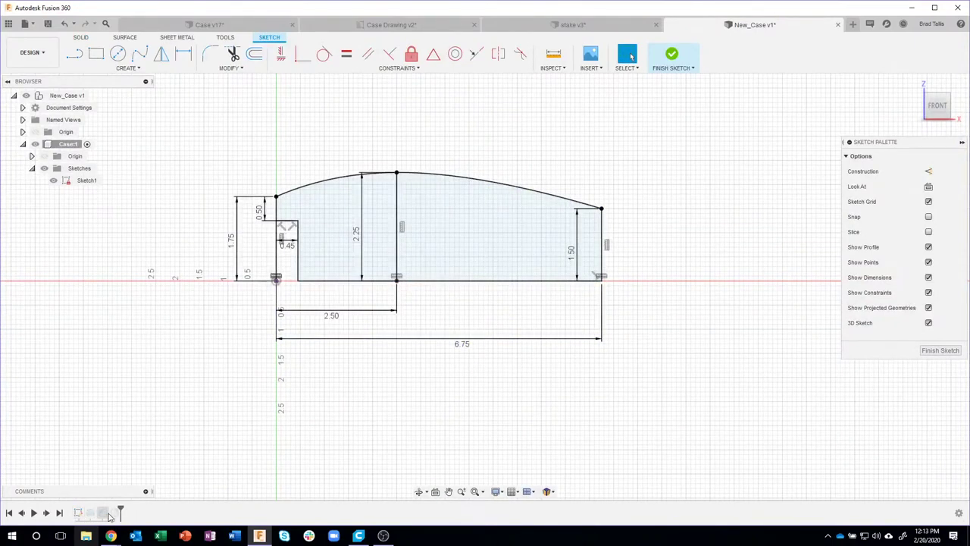
left_click(671, 55)
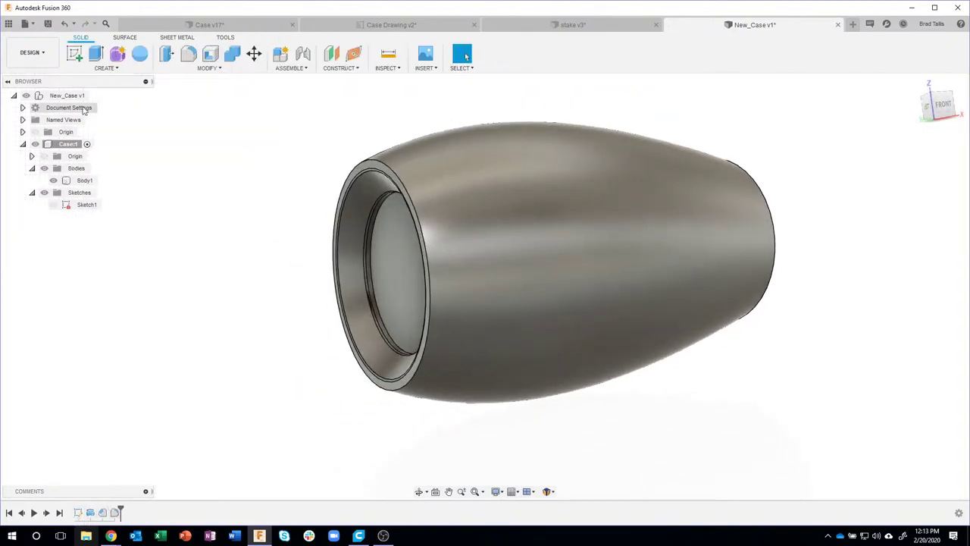
- Create a new sketch on the front origin plane through the revolved body
left_click(74, 53)
middle_click_drag(185, 139, 283, 184, "shift")
left_click(402, 290)
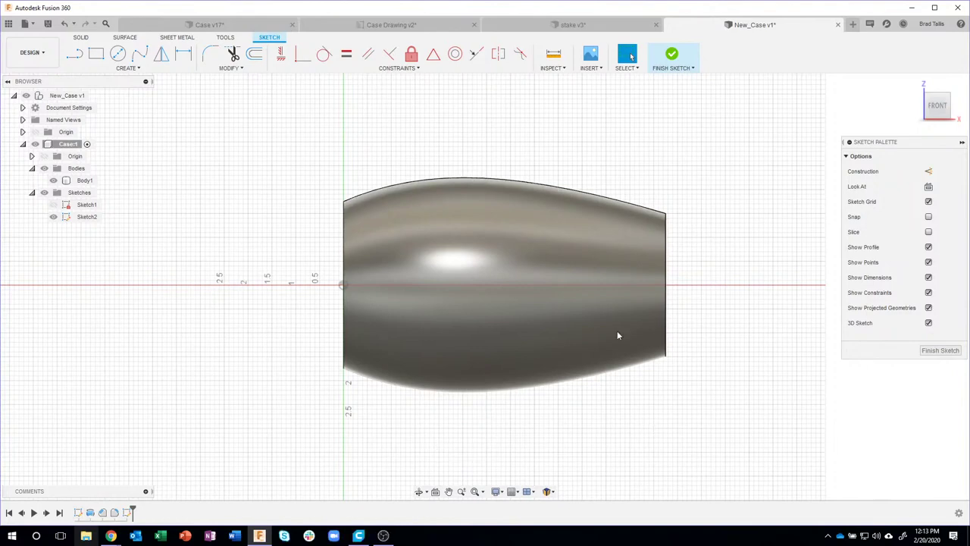
- Draw a horizontal line about 7.97 in long from the origin past the body's narrow end and make it construction geometry
left_click(75, 53)
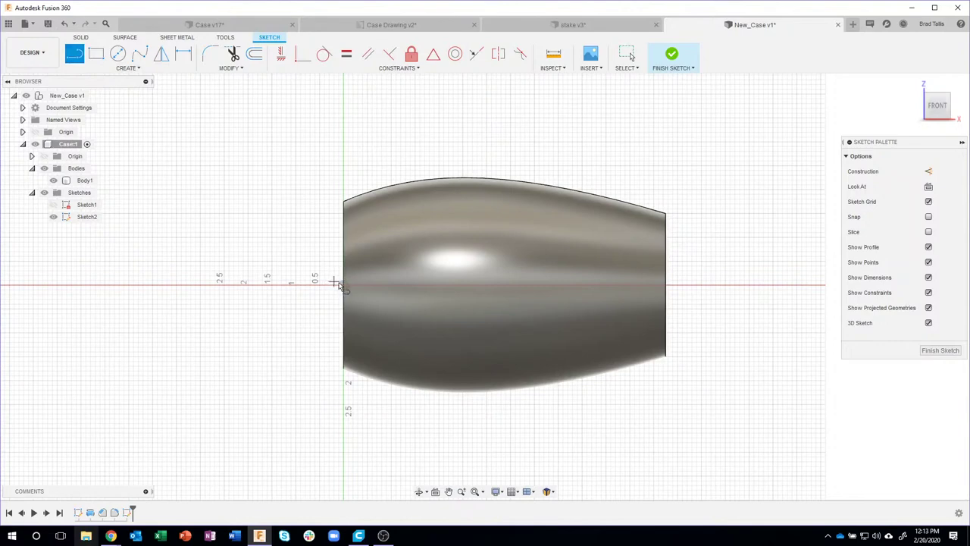
left_click(343, 285)
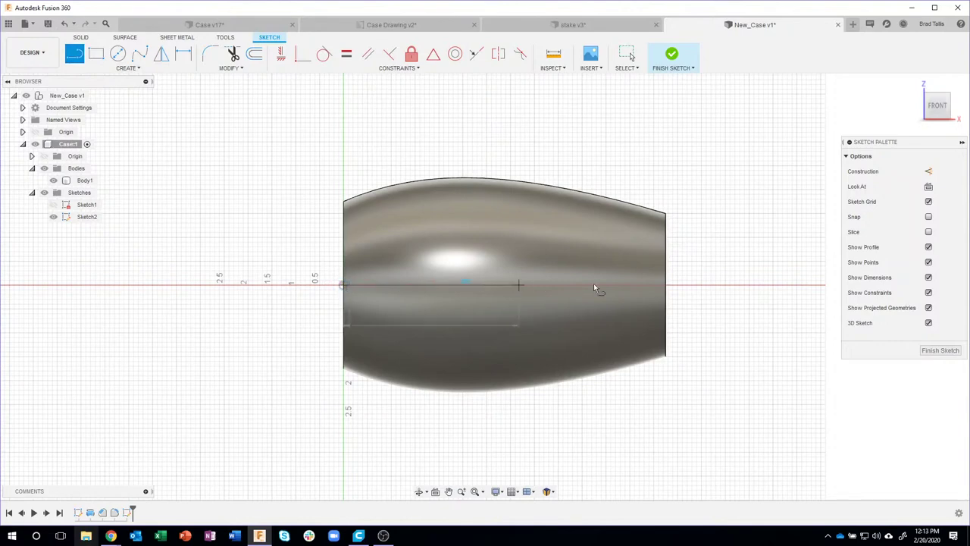
left_click(723, 285)
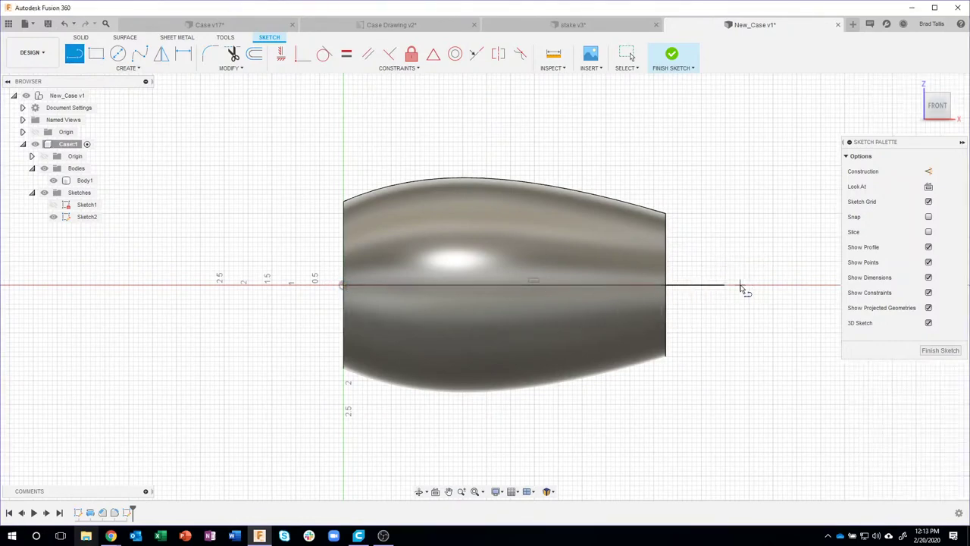
key("Escape")
left_click(692, 286)
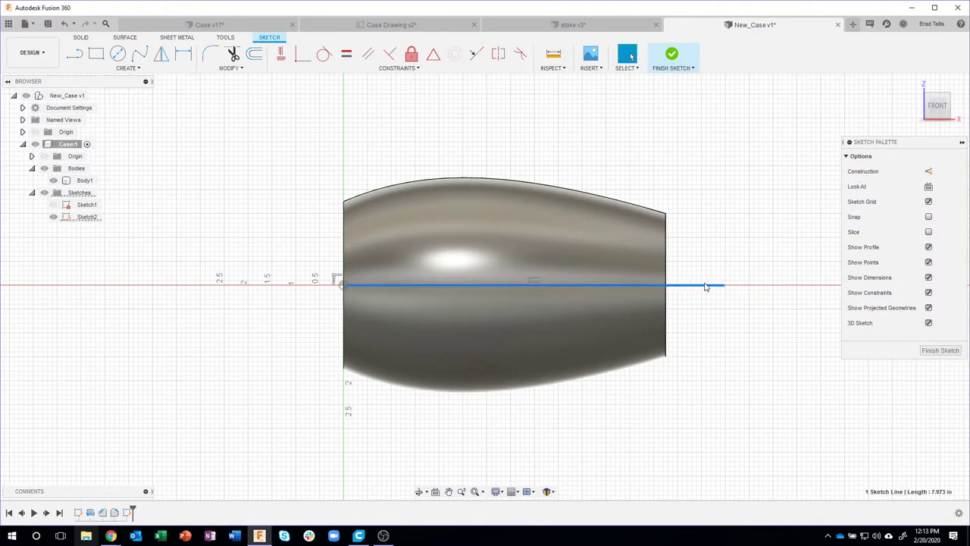
left_click(929, 172)
left_click(769, 208)
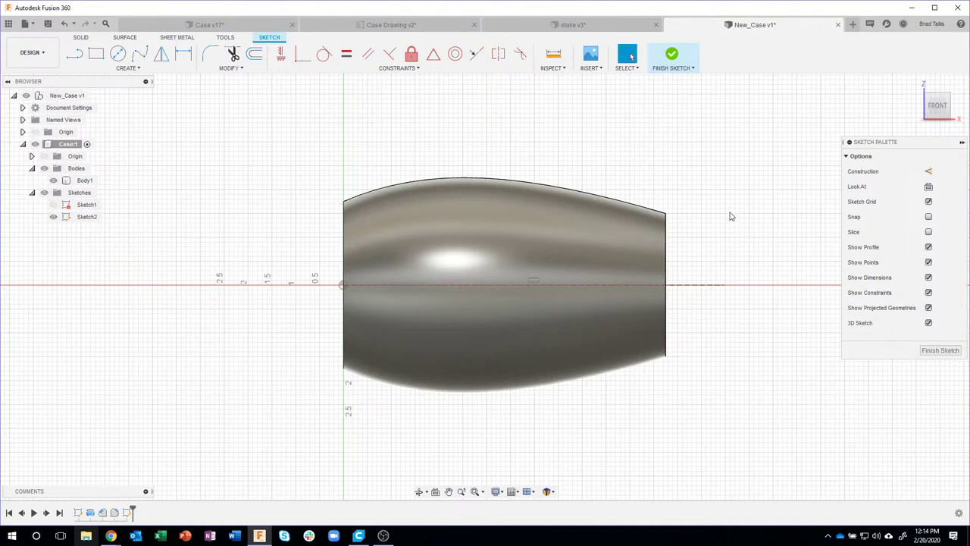
- Project the whole revolved body's outline into the sketch with Projection Link enabled, and hide the body
key("p")
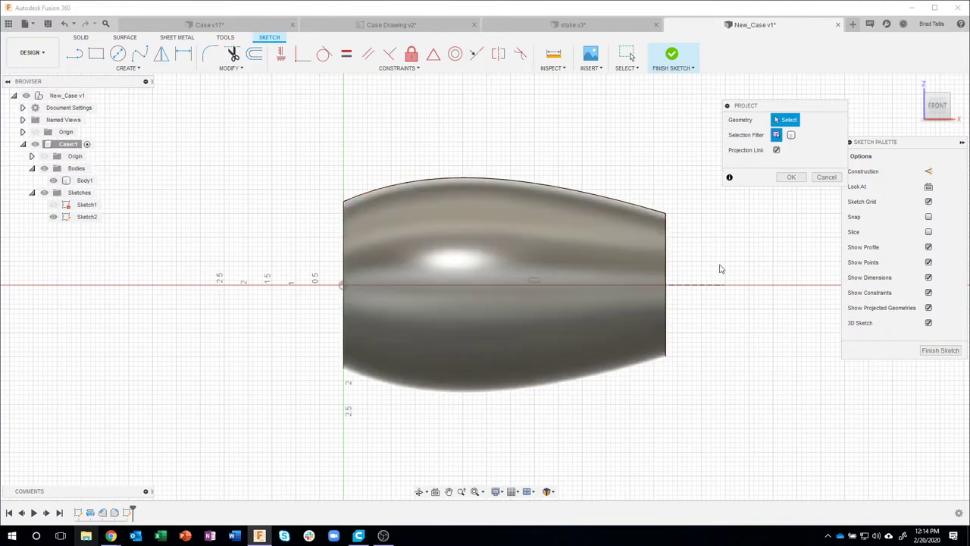
left_click(791, 135)
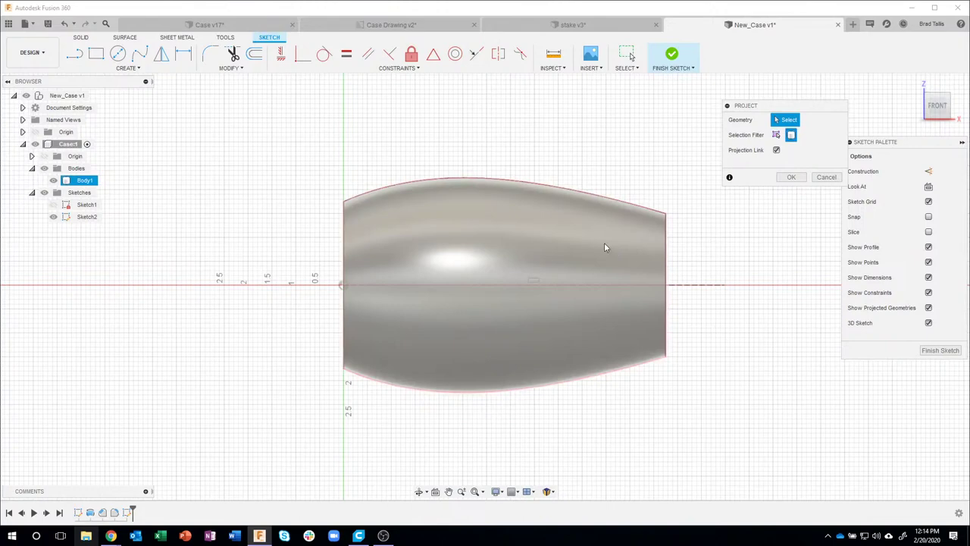
left_click(604, 243)
left_click(787, 178)
left_click(593, 243)
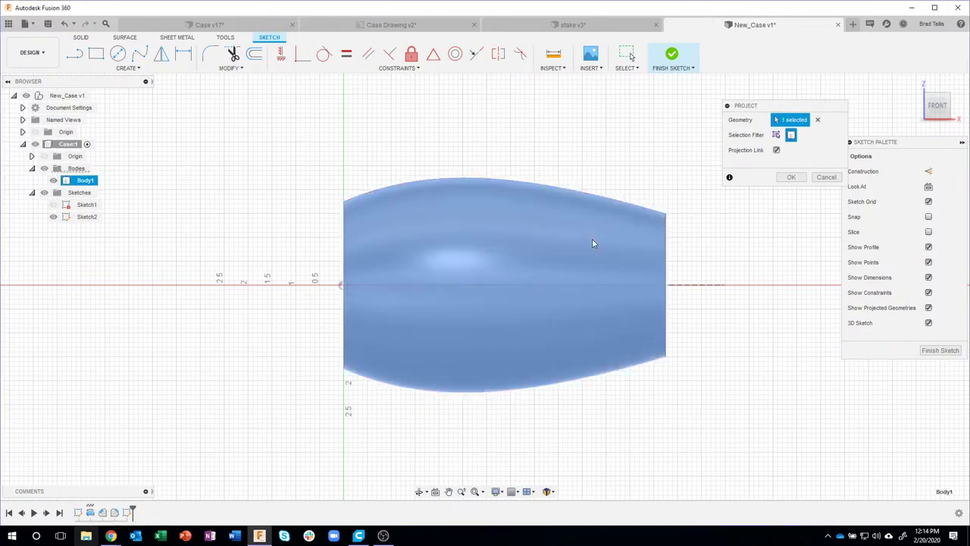
left_click(791, 178)
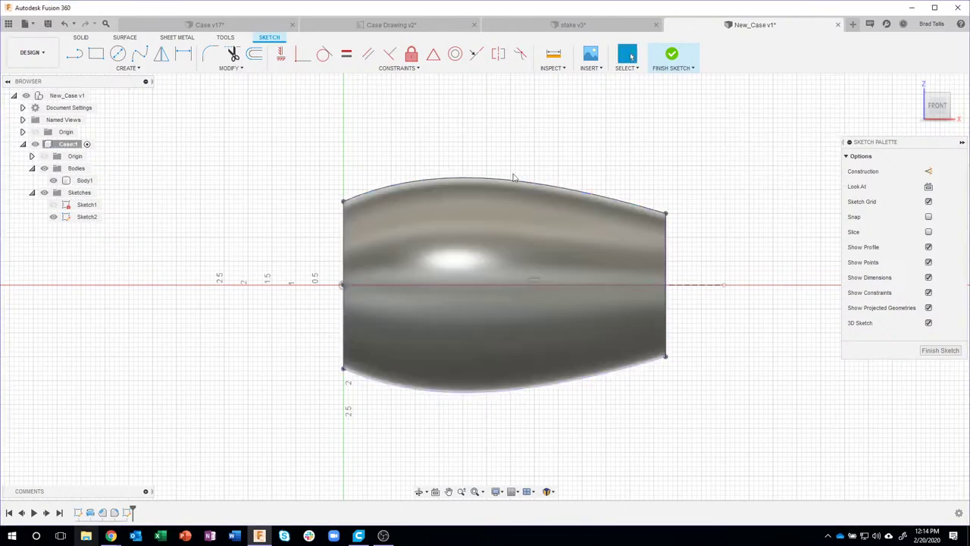
left_click(53, 180)
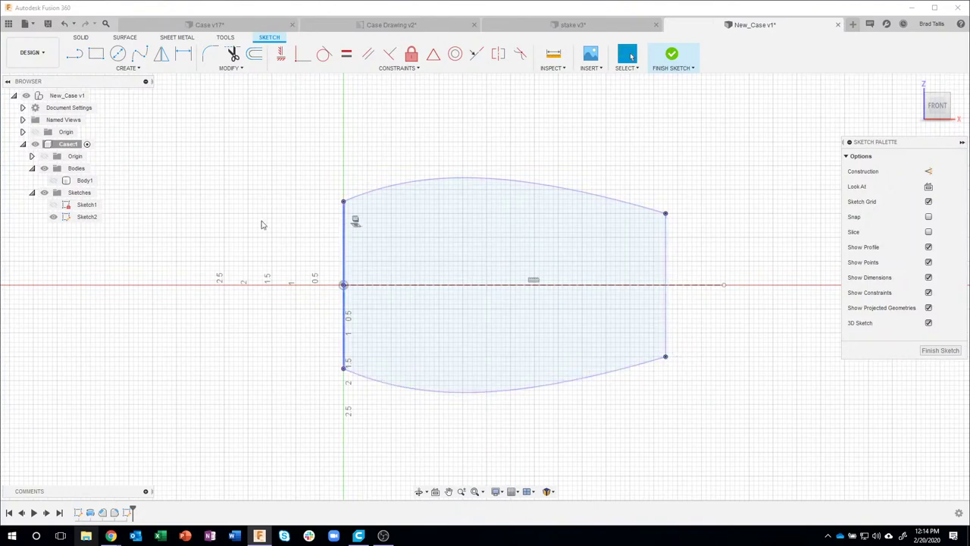
- Try projecting only the body's curved outer face into the sketch with Projection Link enabled, and hide the body
key("v")
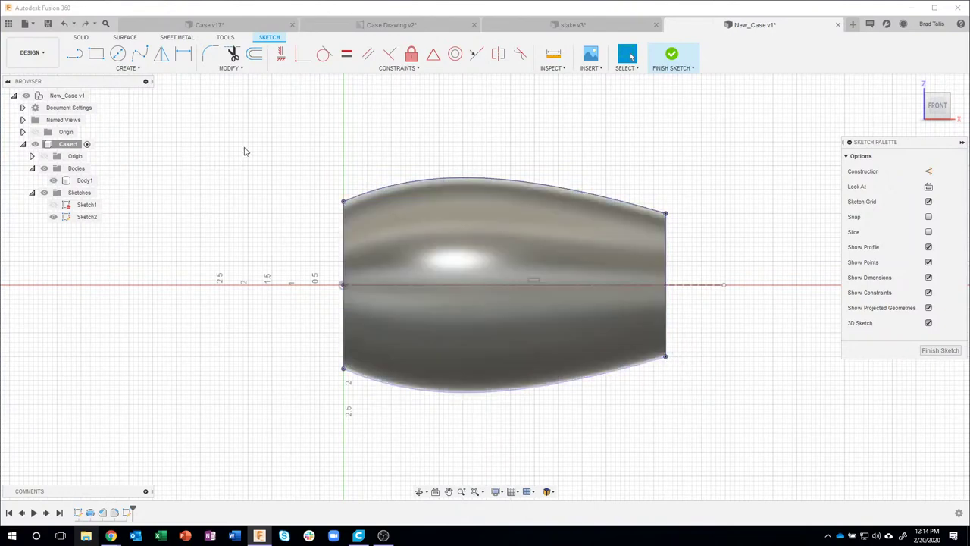
key("p")
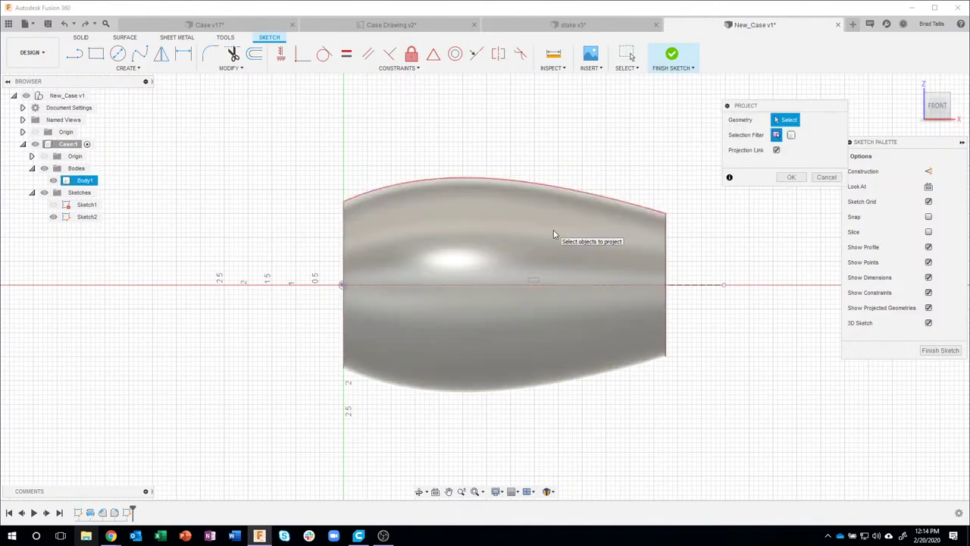
left_click(553, 235)
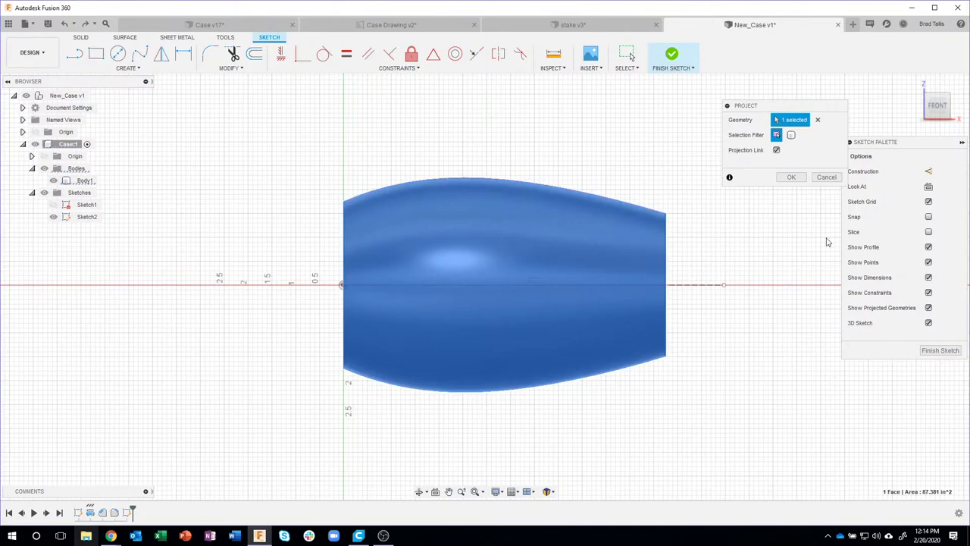
left_click(792, 178)
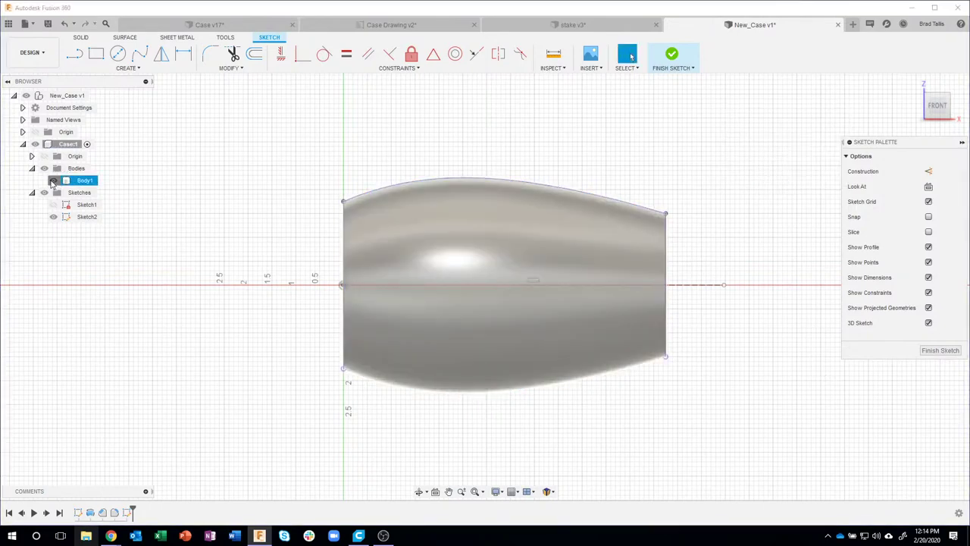
left_click(53, 181)
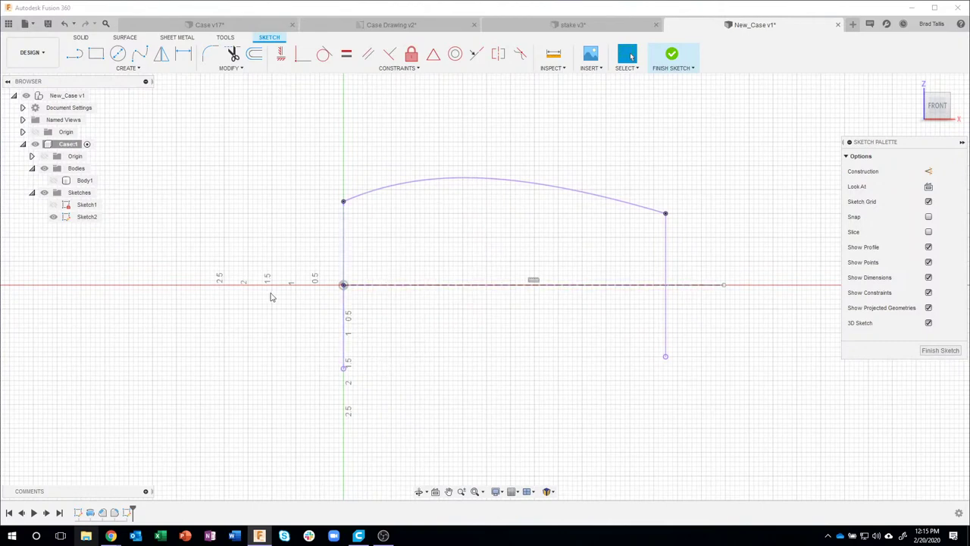
- Undo the face-only projection and project the whole body's outline into the sketch using the Bodies selection filter with Projection Link enabled
key("ctrl+z")
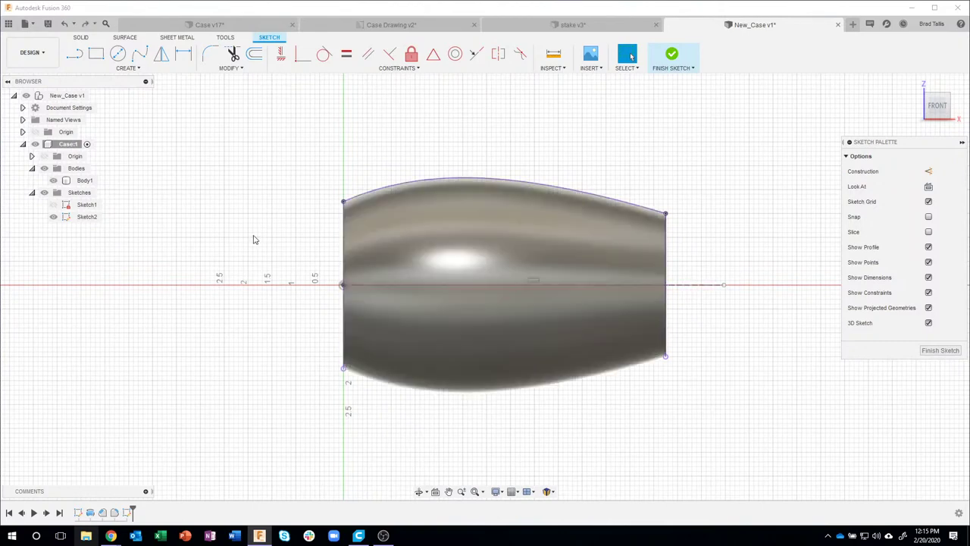
left_click(350, 155)
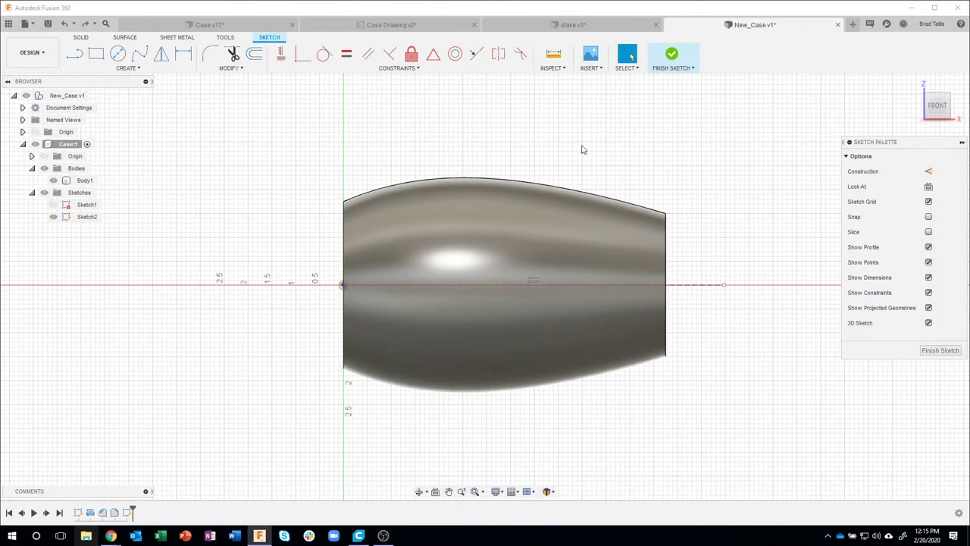
key("p")
left_click(600, 259)
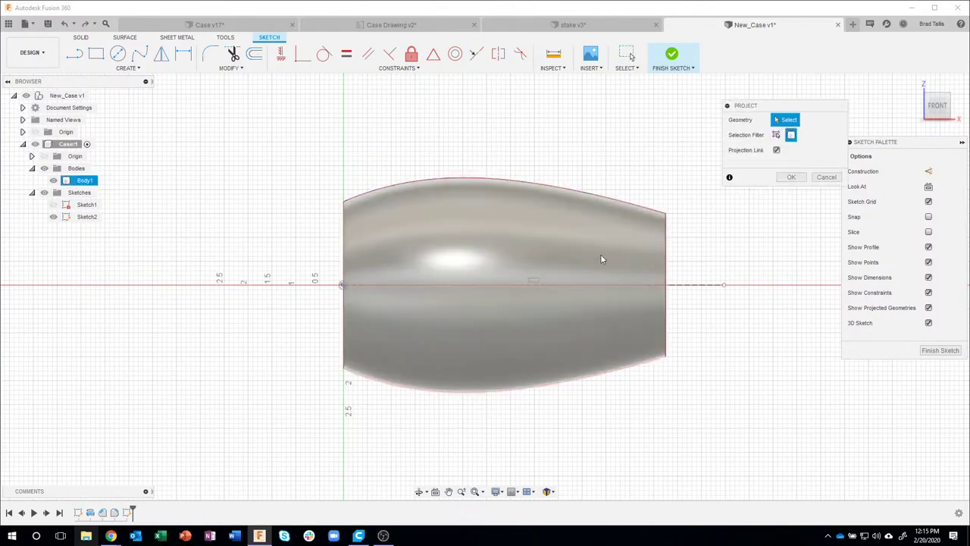
left_click(790, 176)
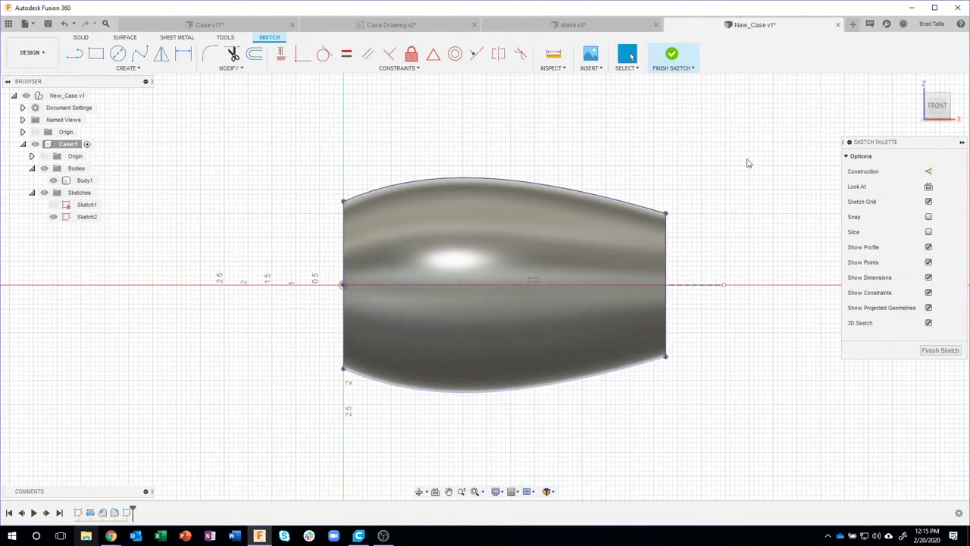
- Offset the construction centerline 0.5 in toward the underside of the body
left_click(141, 54)
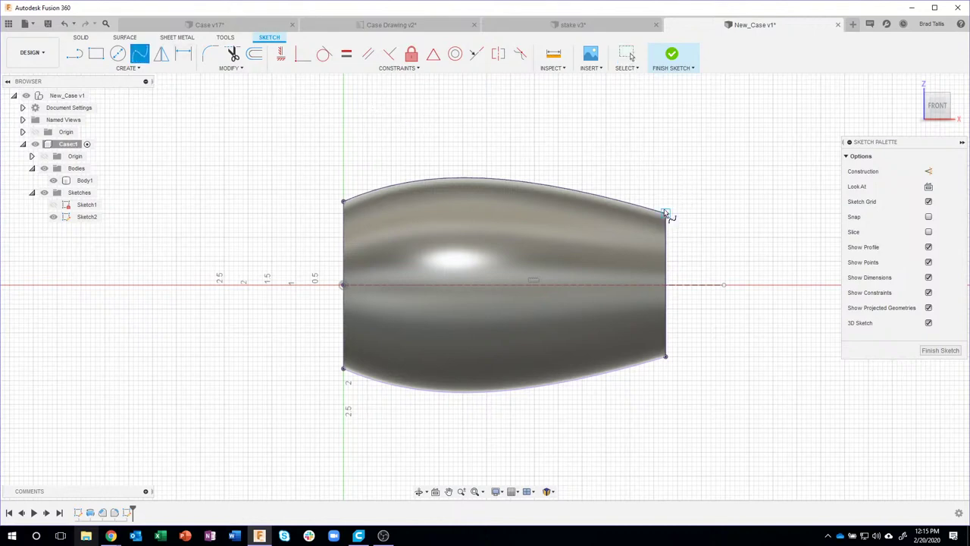
key("Escape")
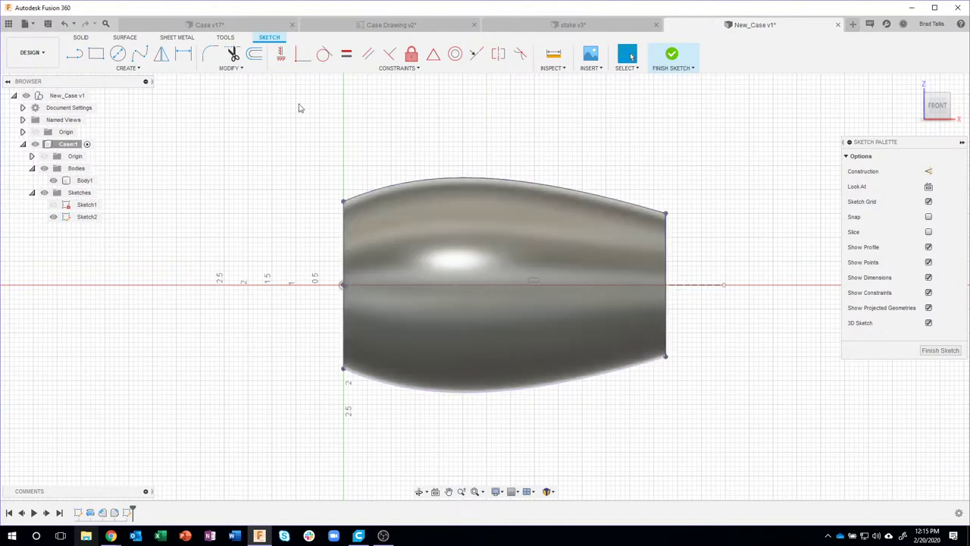
left_click(250, 58)
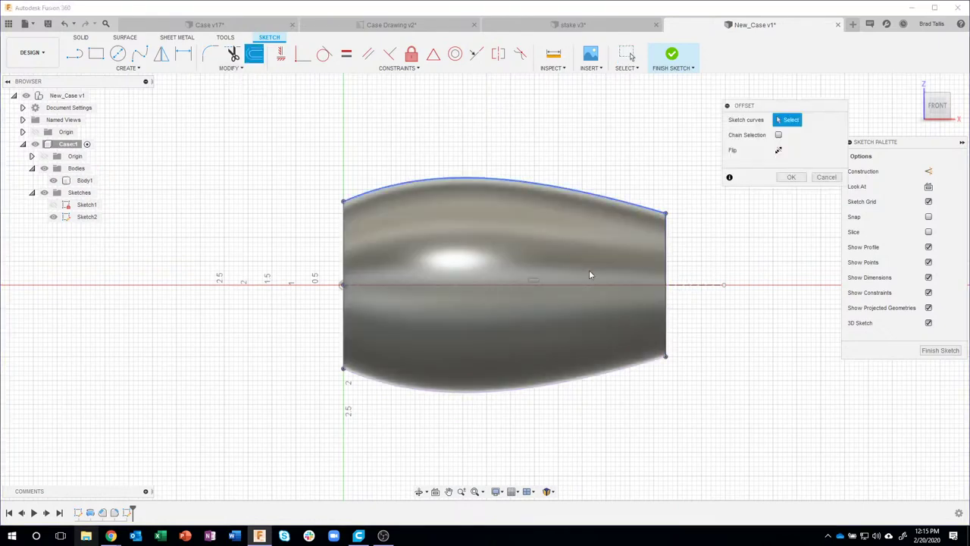
left_click(698, 286)
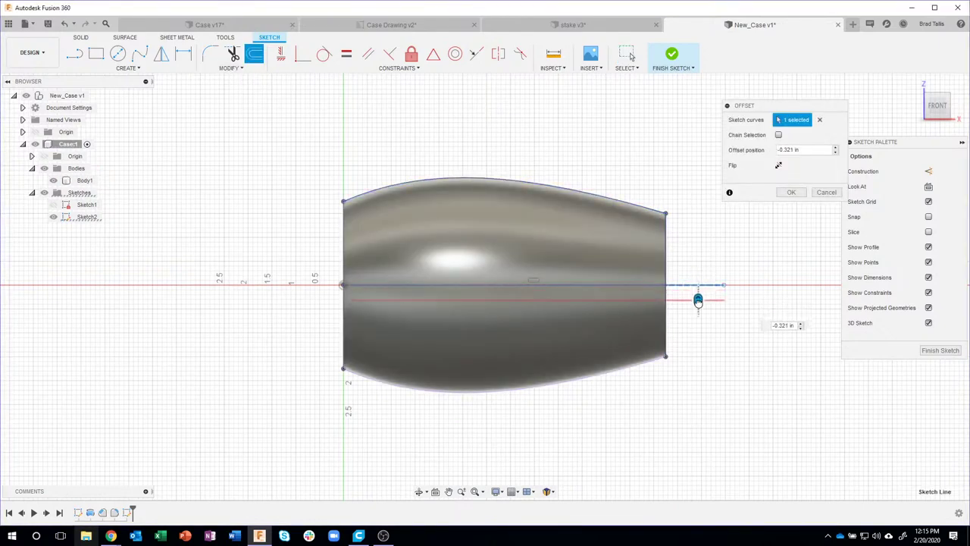
type("-5")
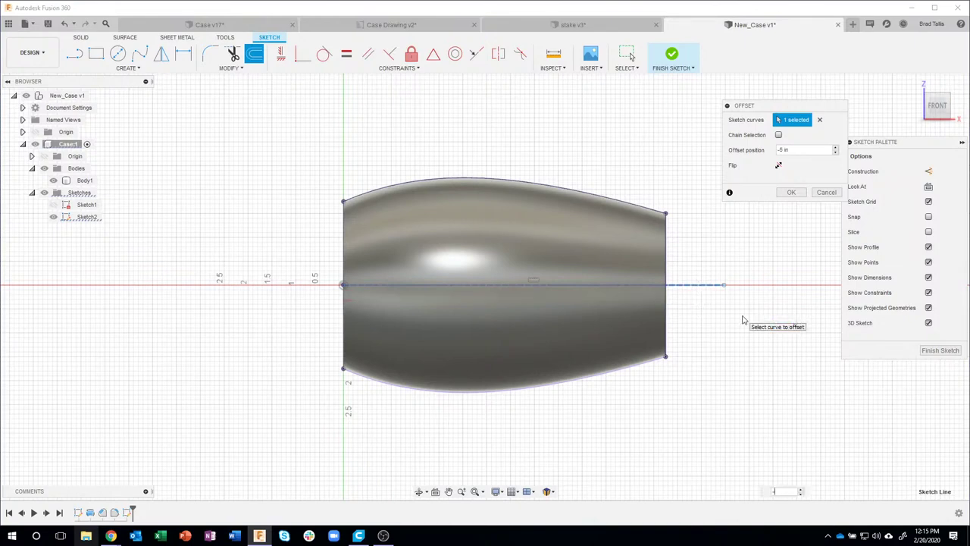
key("Return")
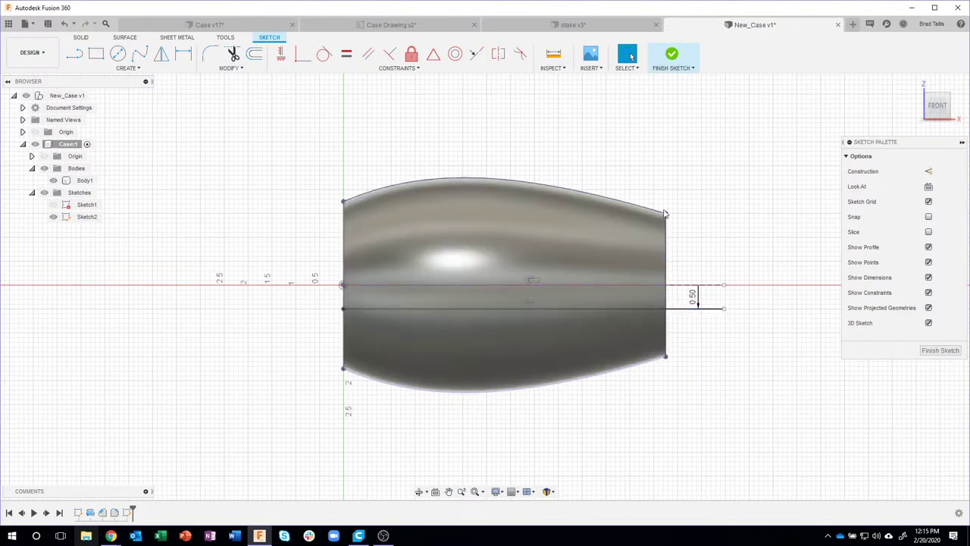
- Draw a three-point fit spline from the narrow end's upper corner through the offset line to the projected lower outline
left_click(140, 53)
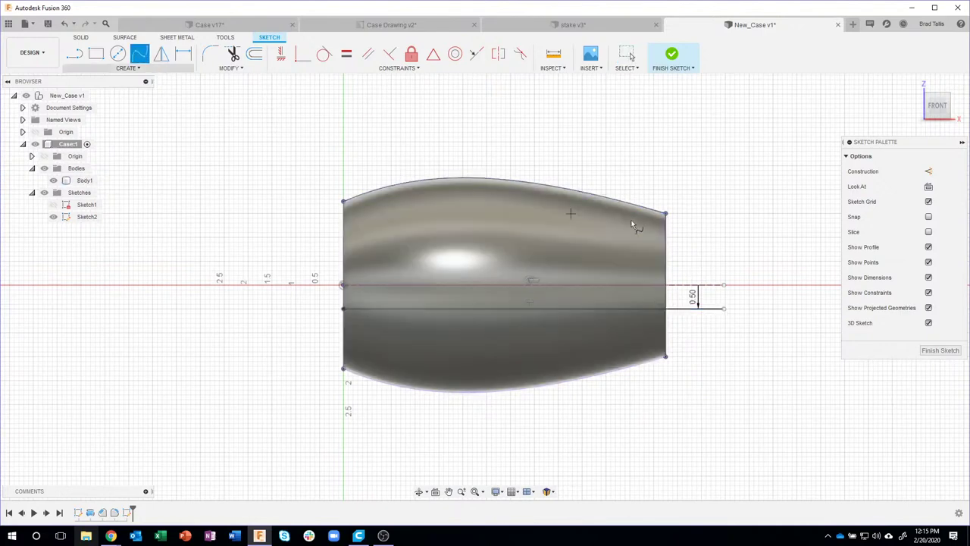
left_click(587, 309)
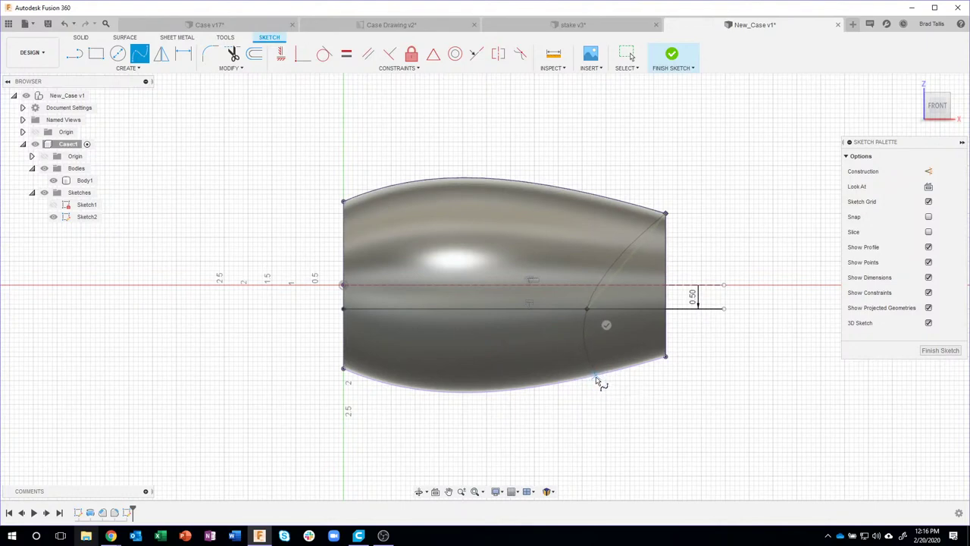
left_click(593, 376)
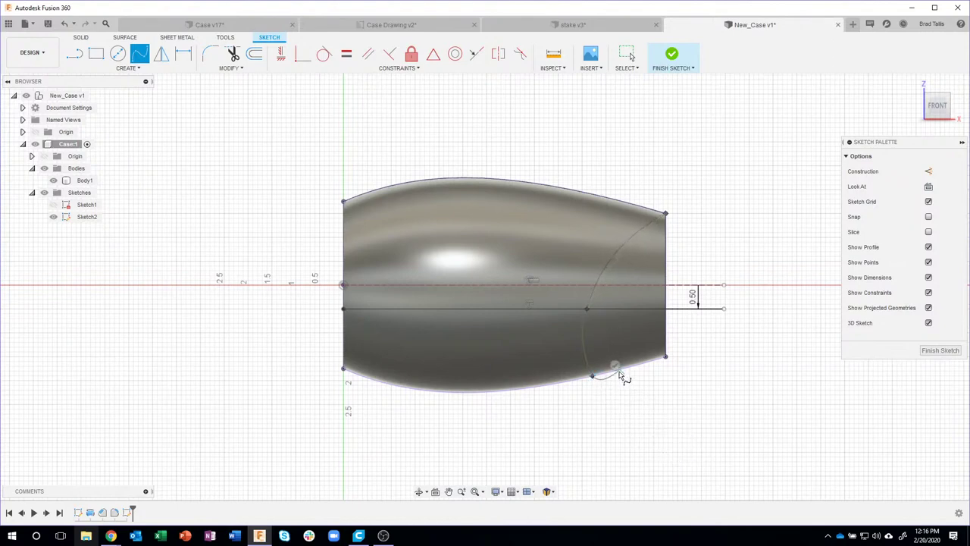
key("Return")
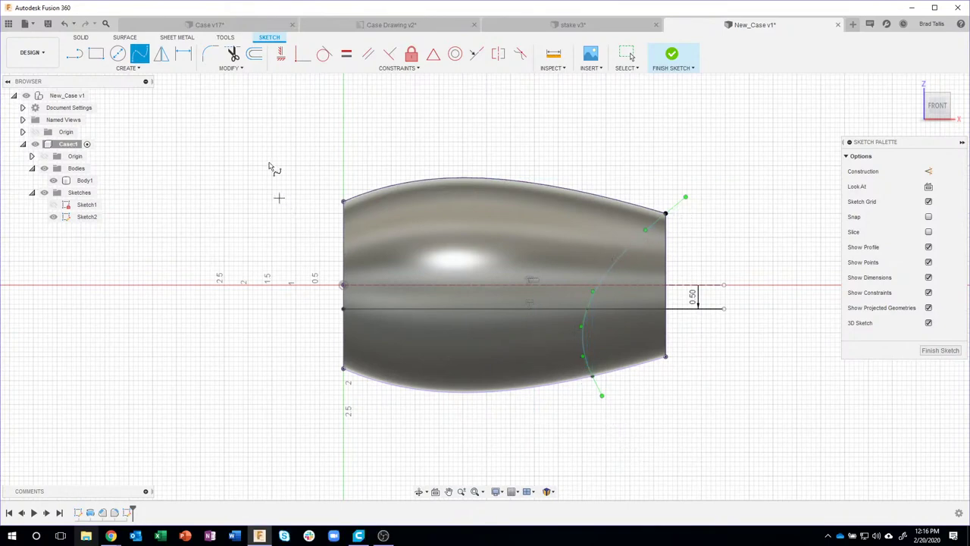
- Dimension the spline's middle point on the offset line 5.25 in horizontally from the body's wide end
key("d")
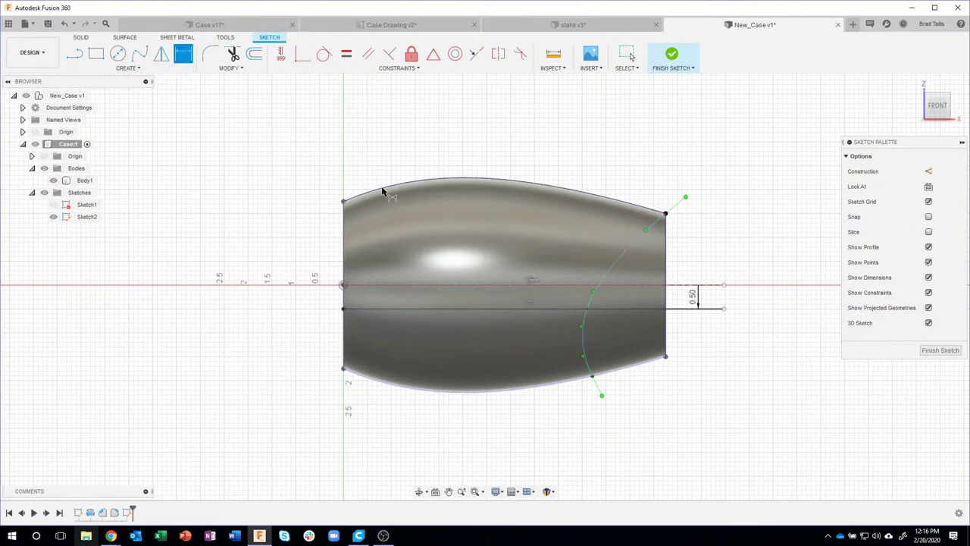
left_click(587, 310)
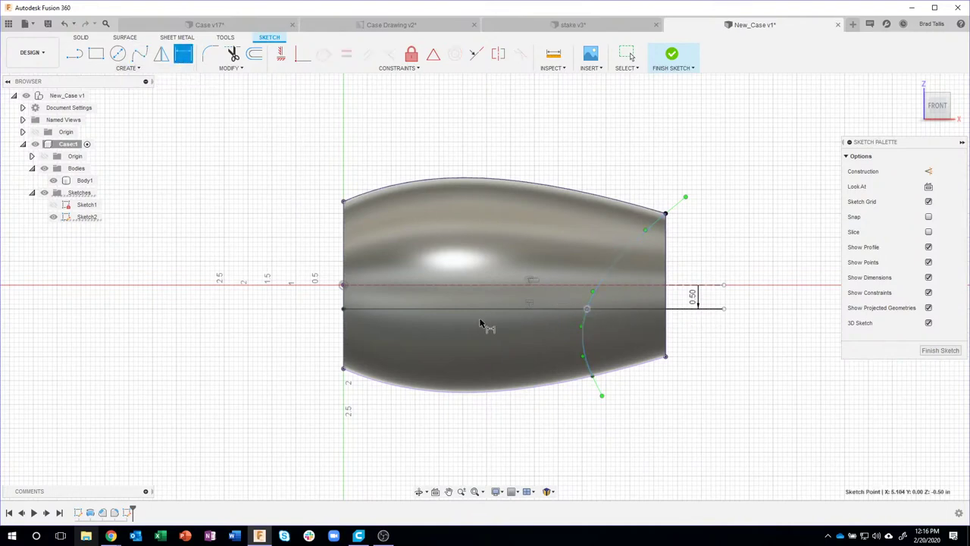
left_click(343, 309)
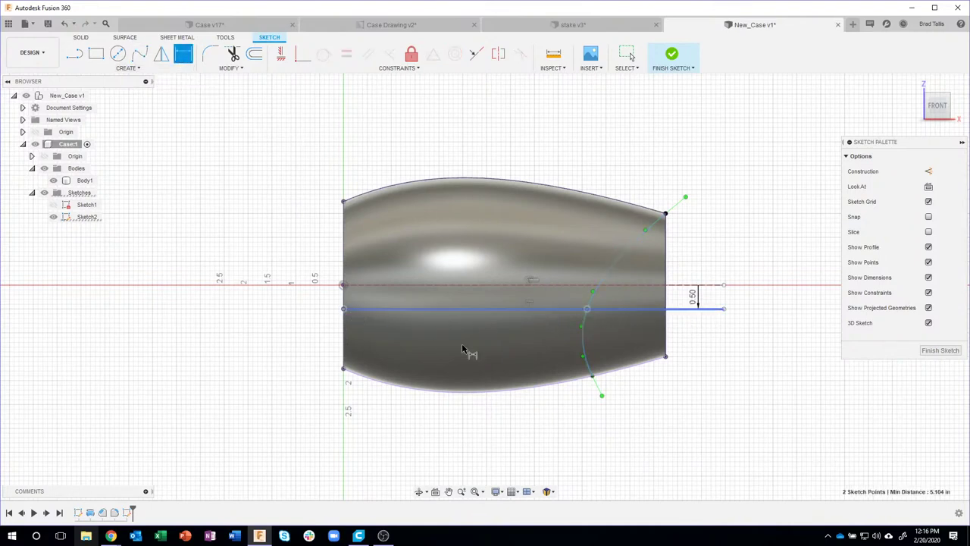
left_click(489, 445)
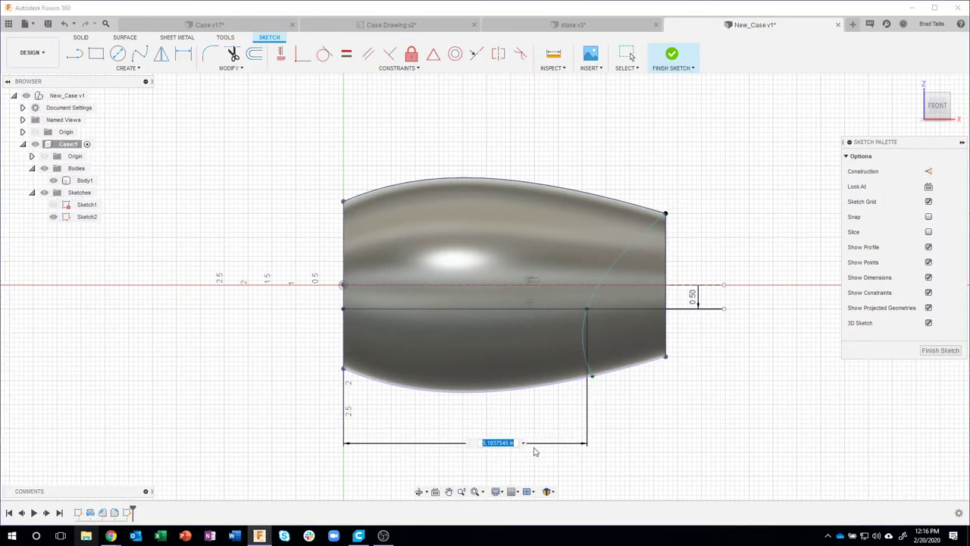
type("5.25")
key("Return")
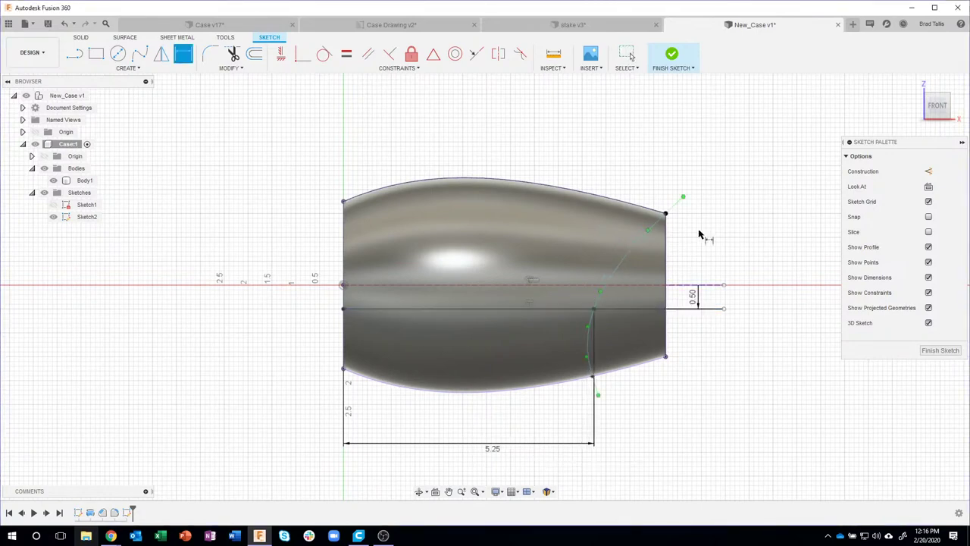
- Dimension the spline's lower endpoint 5.5 in horizontally from the body's wide end and finish the sketch
left_click(593, 378)
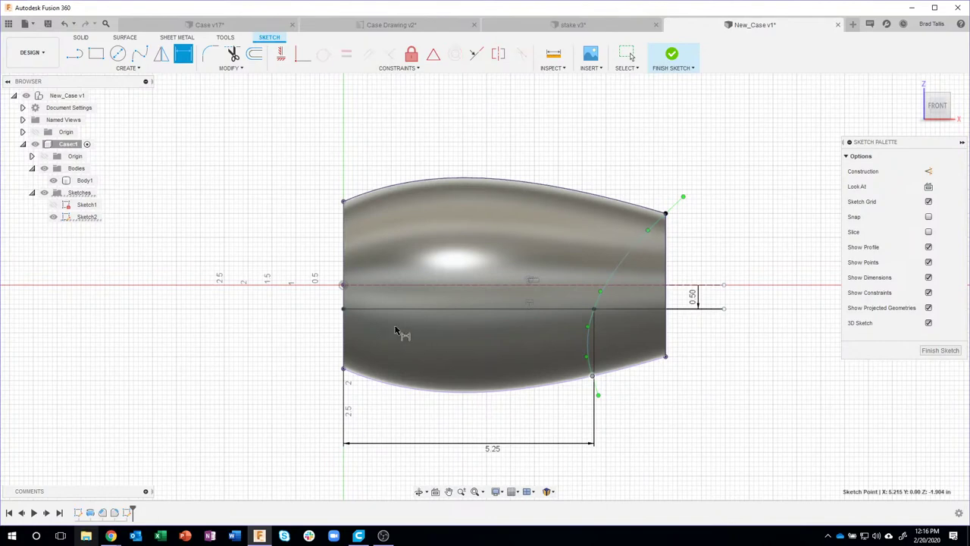
left_click(343, 309)
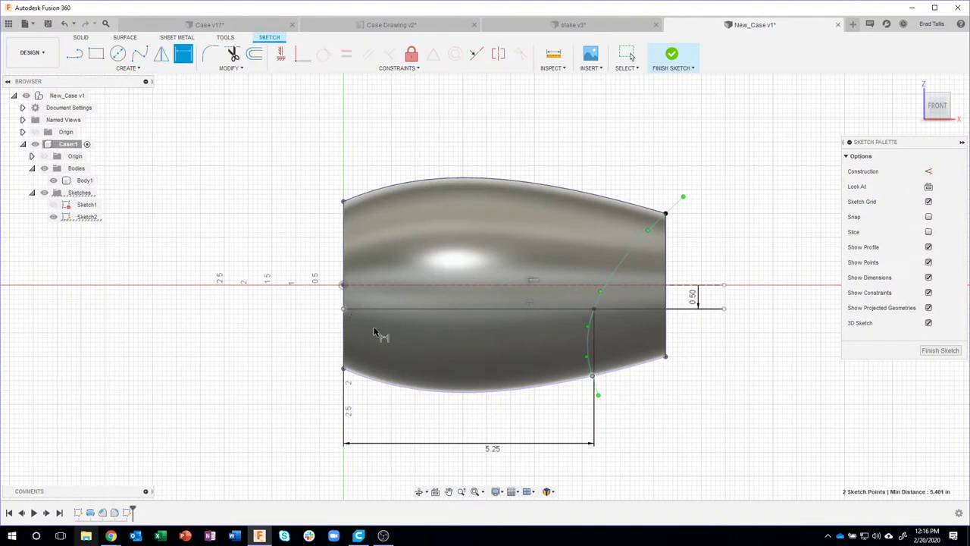
left_click(523, 468)
type("5")
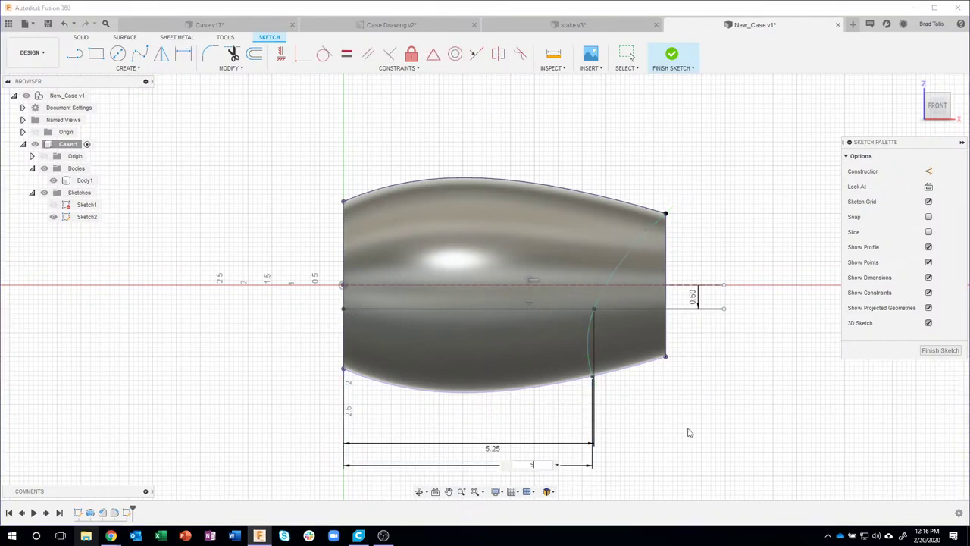
type(".5")
key("Return")
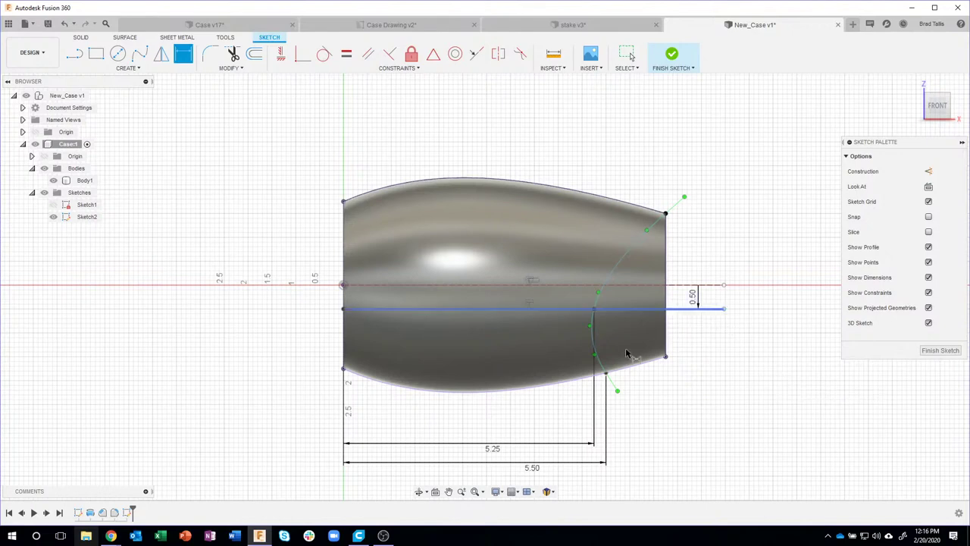
left_click(672, 56)
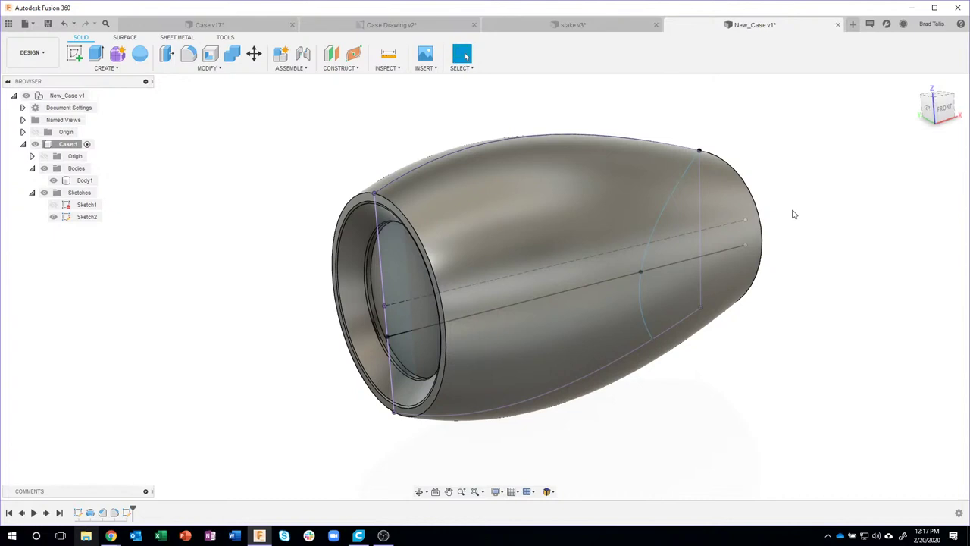
- Split the case body using the fit spline as the splitting tool and remove the cut-off piece at the narrow end
middle_click_drag(757, 209, 225, 73, "shift")
left_click(221, 71)
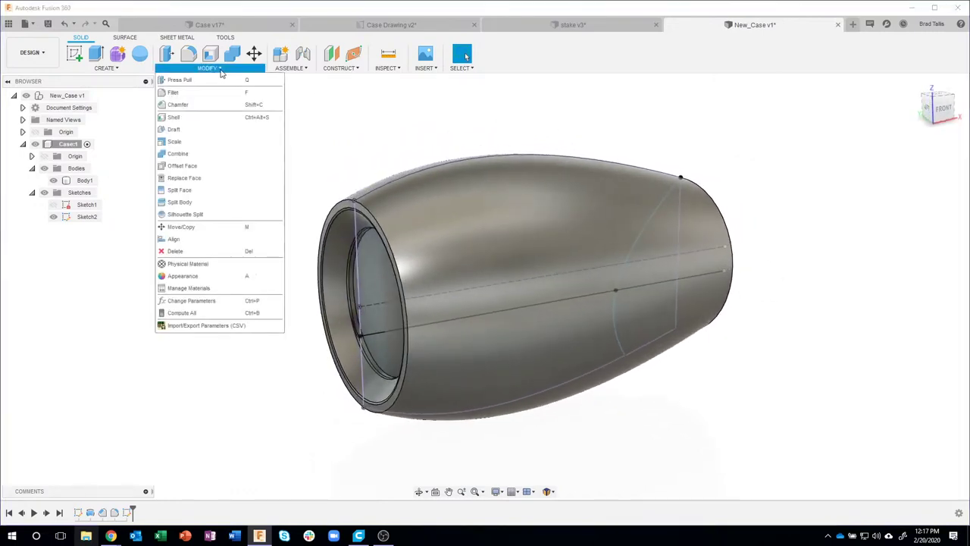
left_click(196, 202)
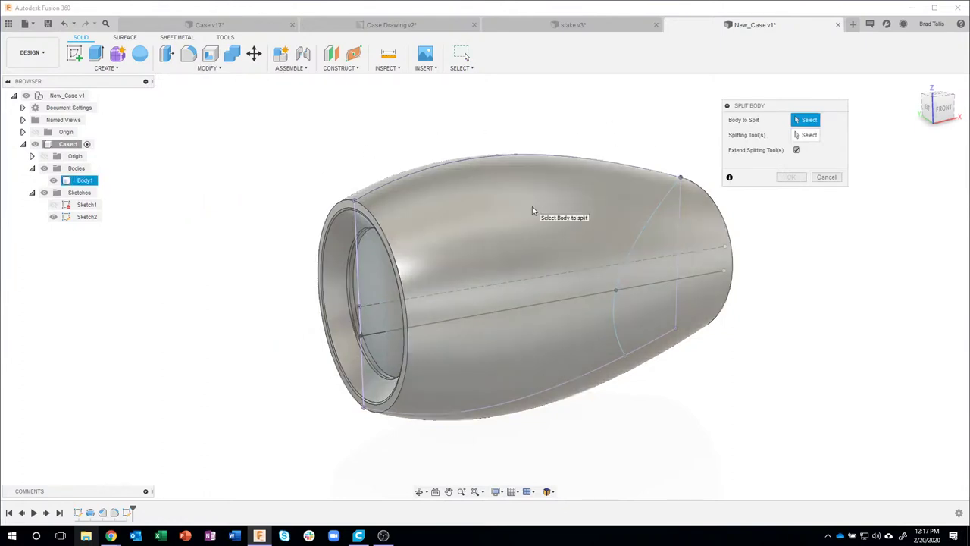
left_click(574, 203)
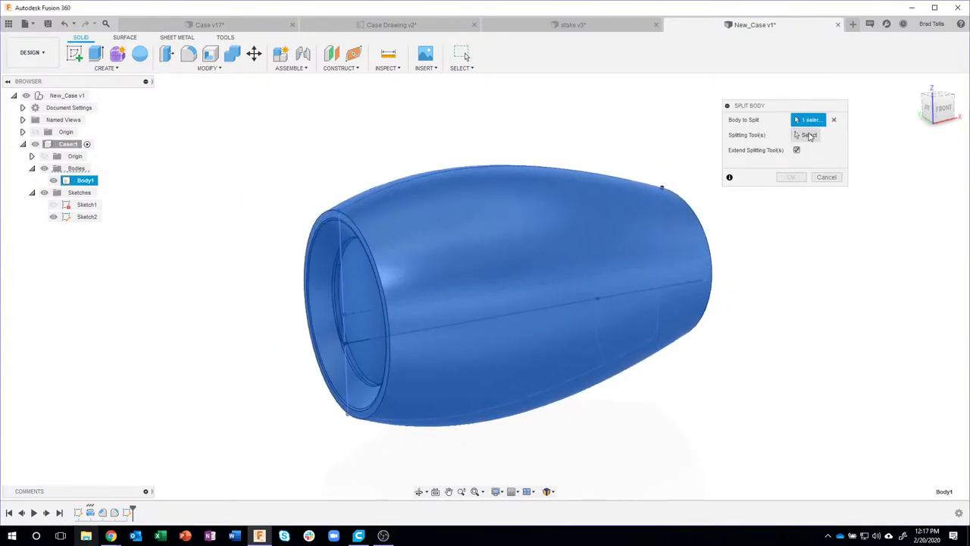
left_click(800, 135)
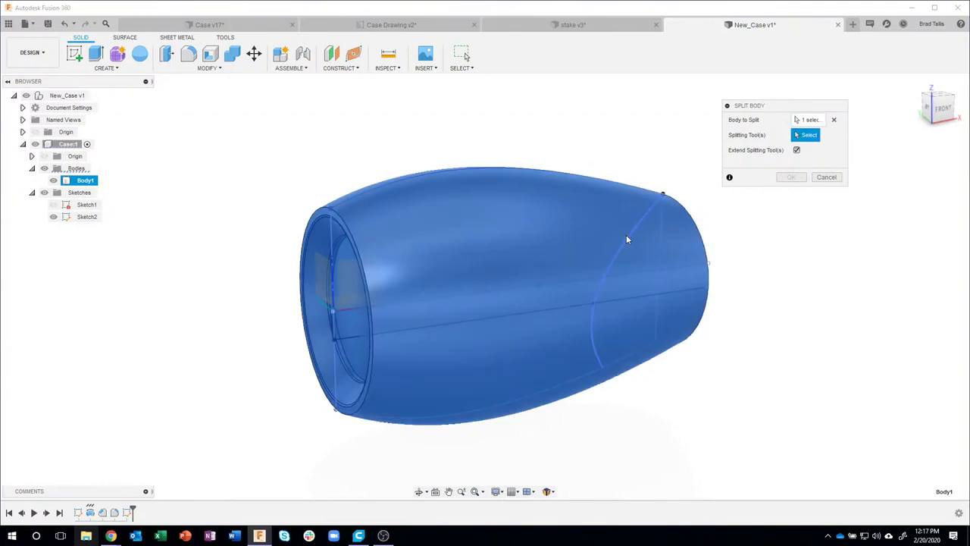
left_click(632, 236)
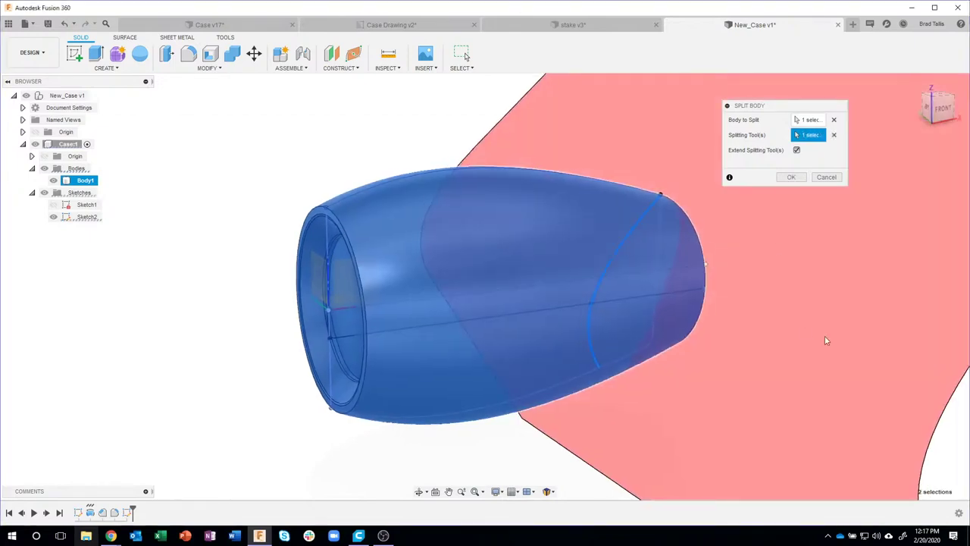
middle_click_drag(824, 338, 805, 193, "shift")
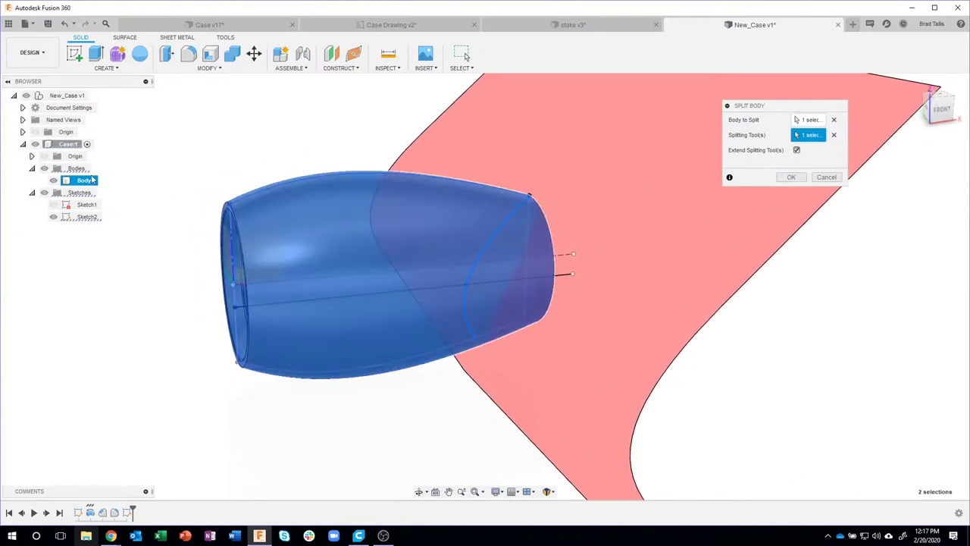
left_click(791, 177)
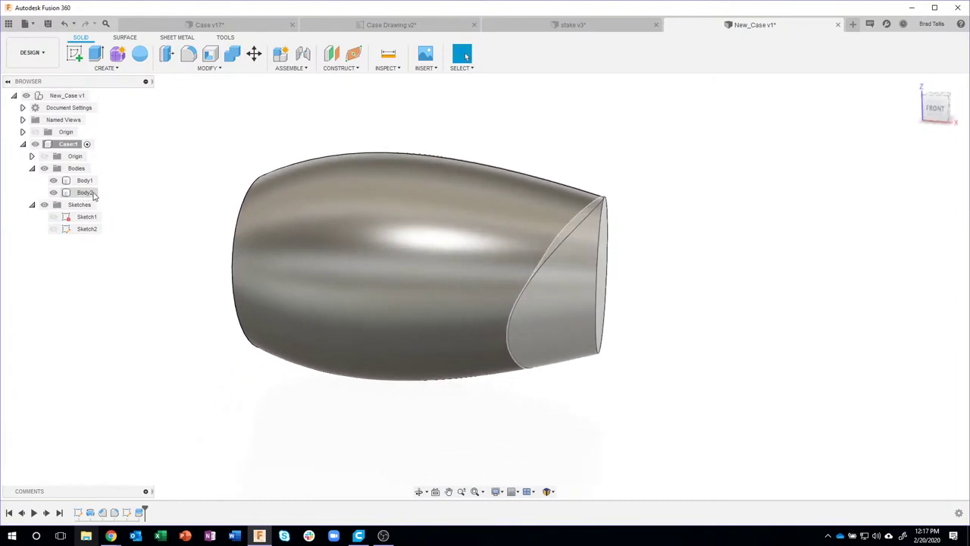
right_click(85, 193)
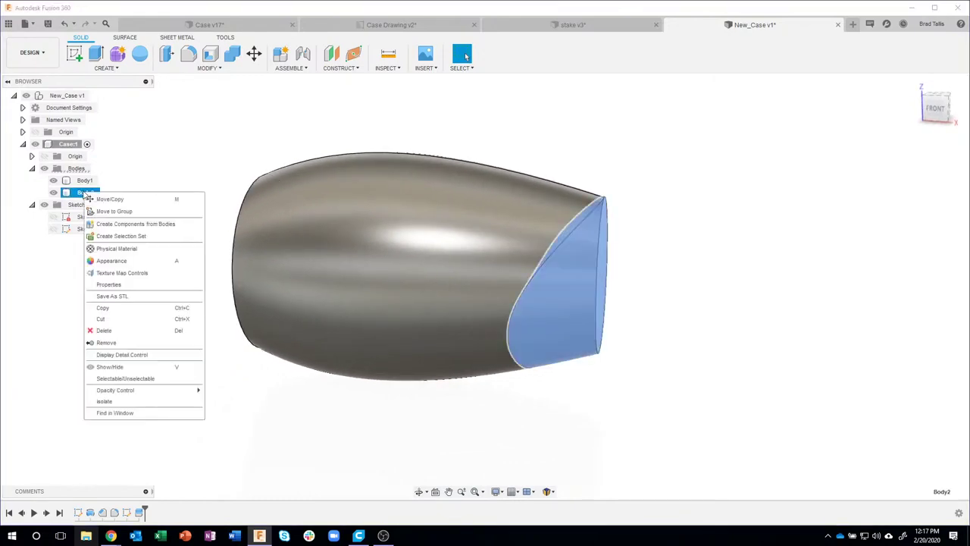
left_click(111, 342)
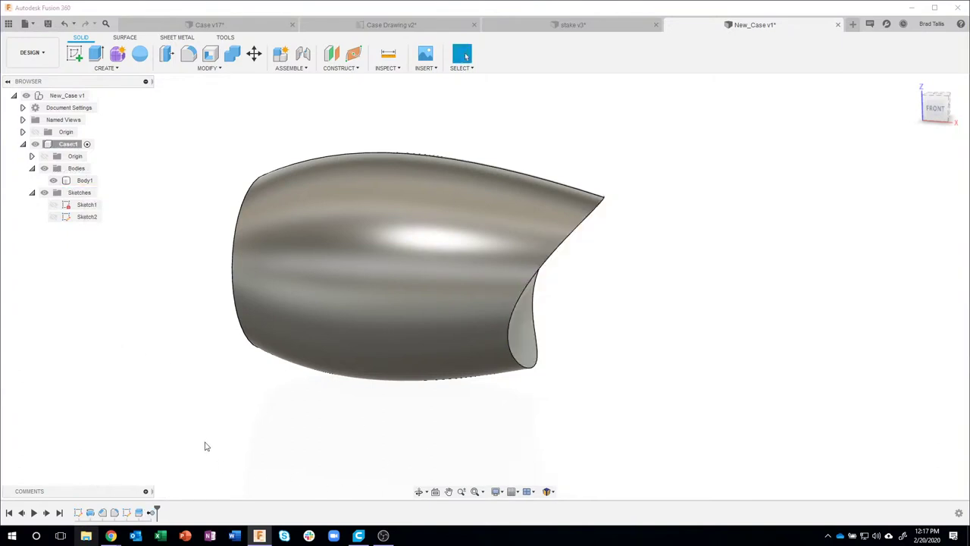
- Suppress the cut-off piece's Remove feature in the timeline to bring the piece back, and unsuppress the feature again
right_click(85, 181)
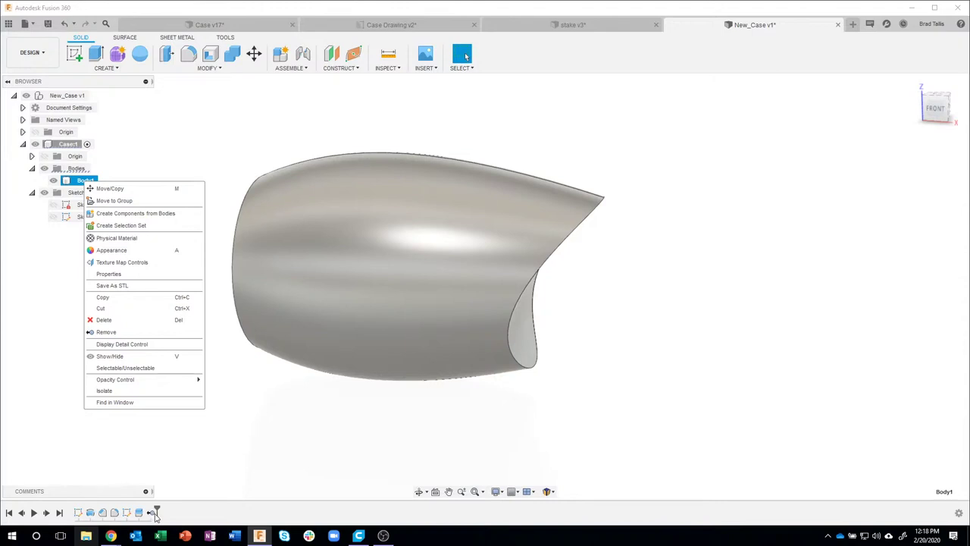
left_click(193, 462)
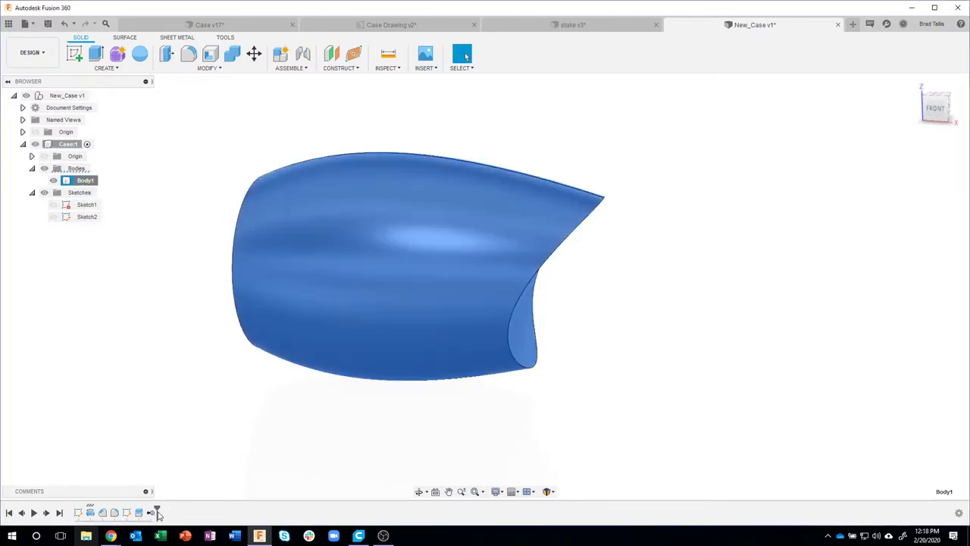
right_click(150, 513)
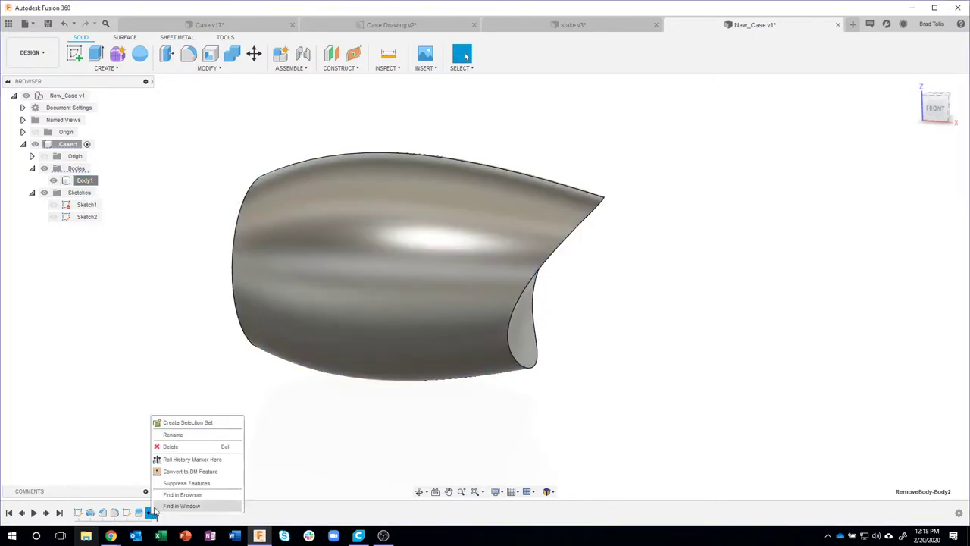
left_click(187, 483)
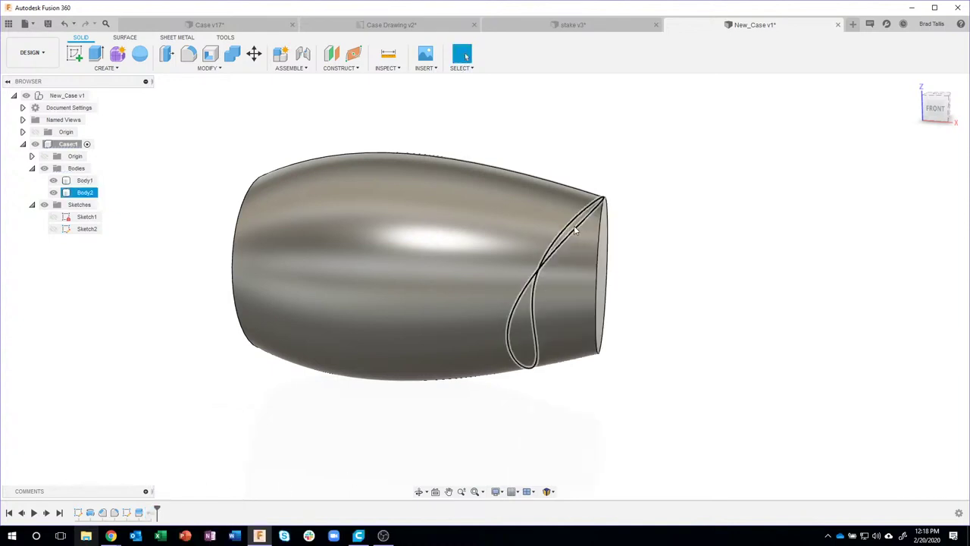
right_click(150, 513)
left_click(187, 482)
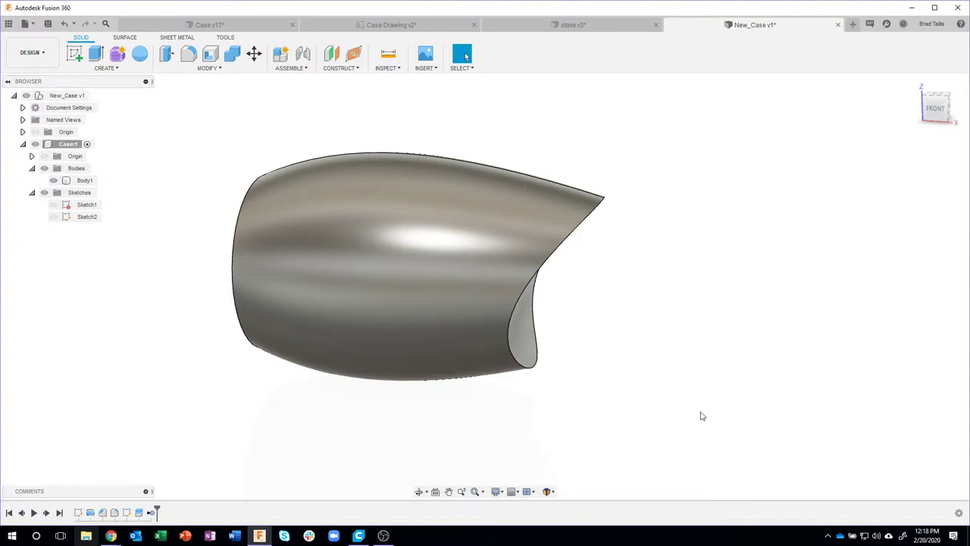
- Fillet the curved cut edge at the narrow end and the outer edge of the wide end with a 0.1 in constant radius
middle_click_drag(701, 415, 659, 307, "shift")
left_click(595, 268)
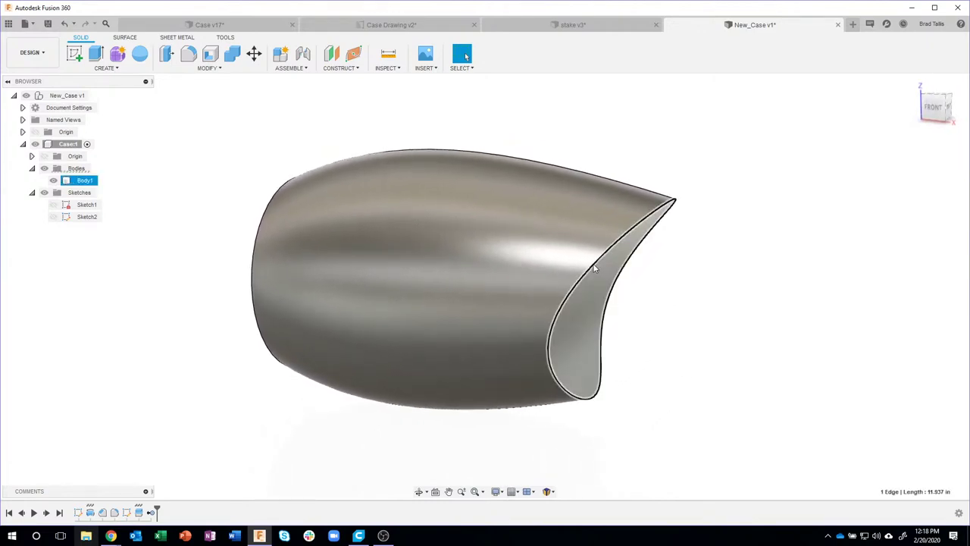
right_click(595, 268)
left_click(576, 317)
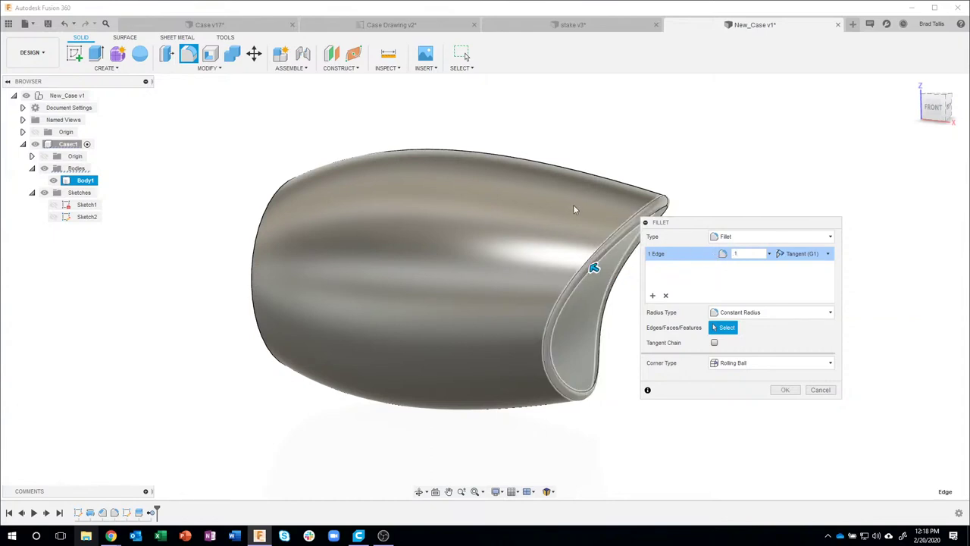
mouse_move(716, 210)
middle_mouse_down("shift")
mouse_move(483, 194)
mouse_move(343, 228)
middle_mouse_up("shift")
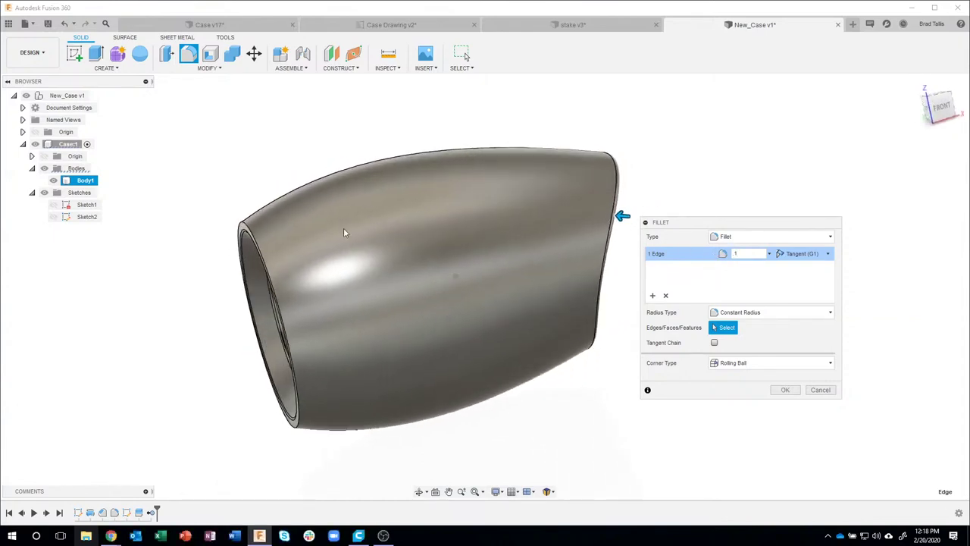
left_click(242, 229)
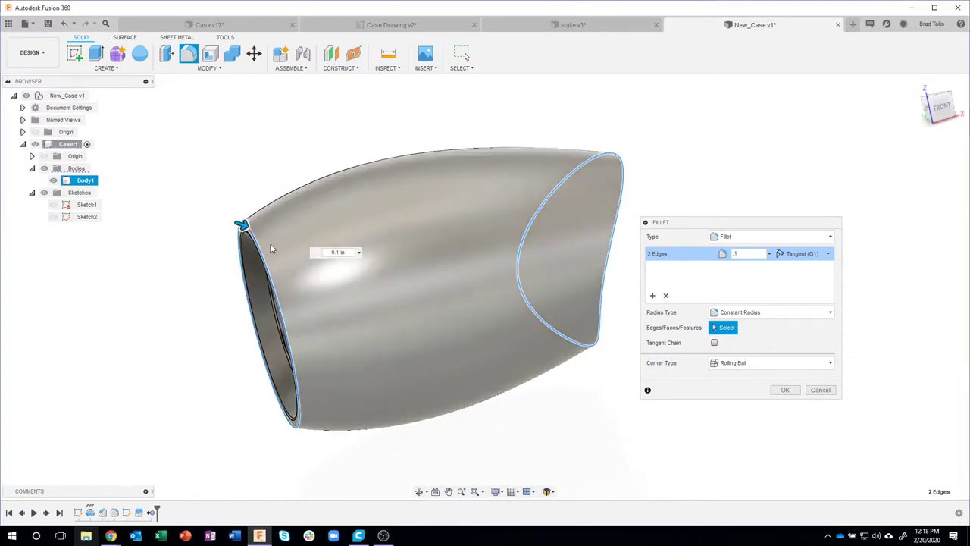
middle_click_drag(418, 398, 375, 484, "shift")
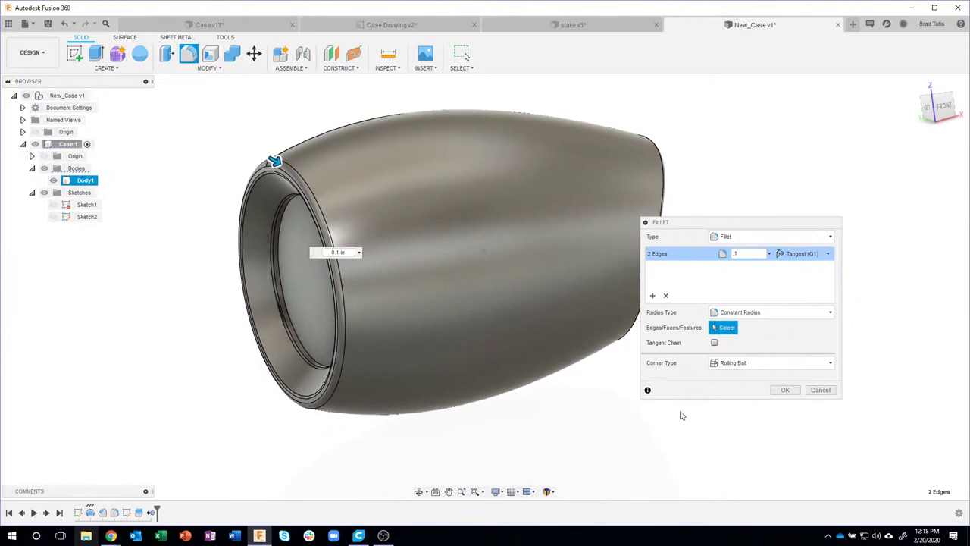
left_click(784, 390)
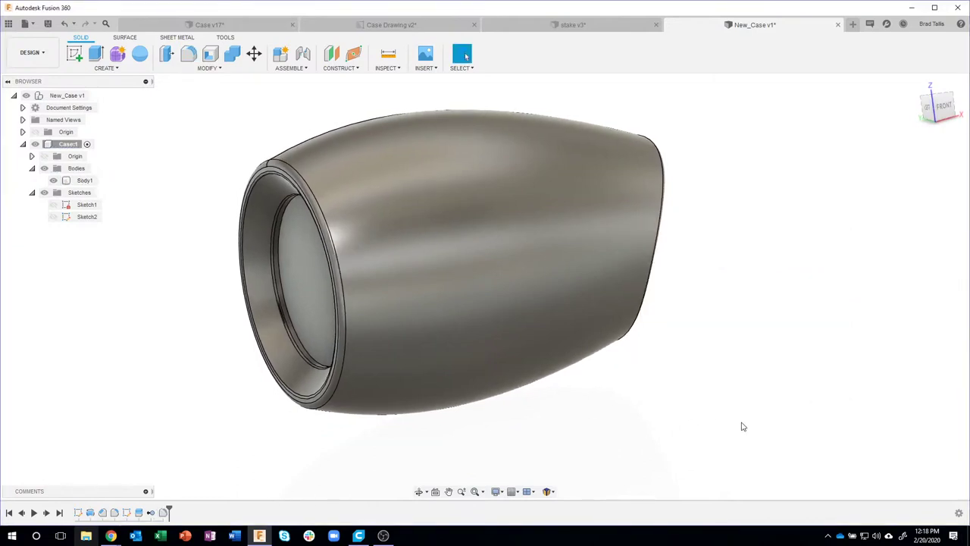
- Create a section analysis through the body on the XZ plane with zero offset, and hide the analysis
middle_click_drag(743, 426, 341, 288, "shift")
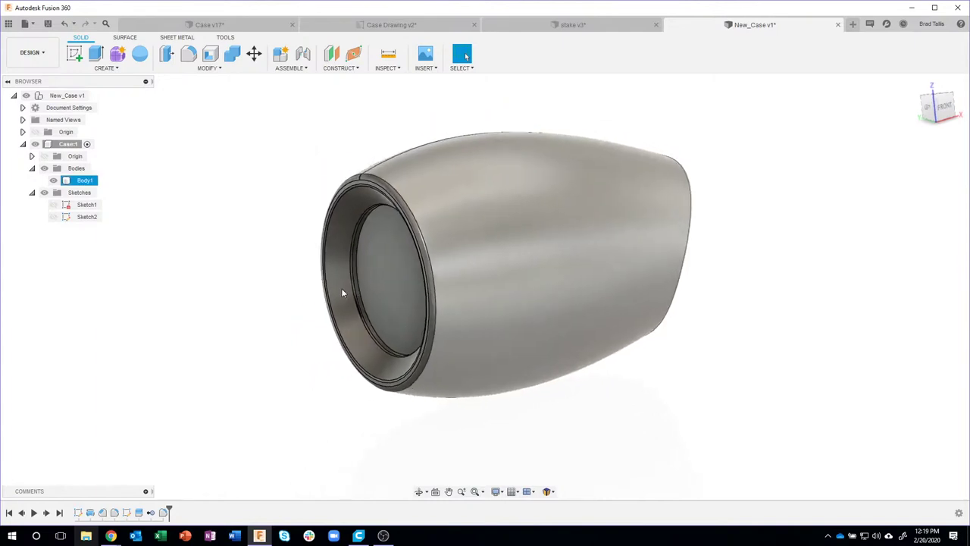
left_click(160, 185)
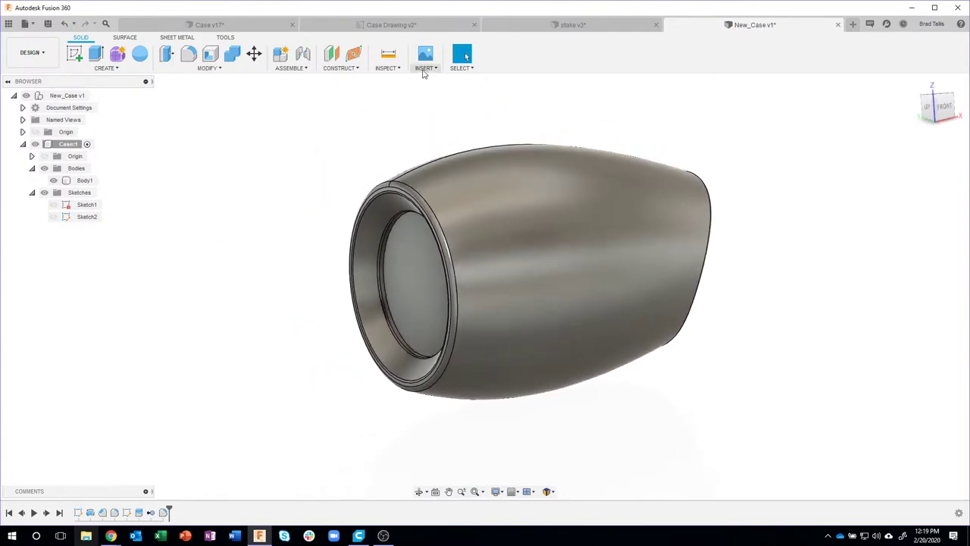
left_click(388, 69)
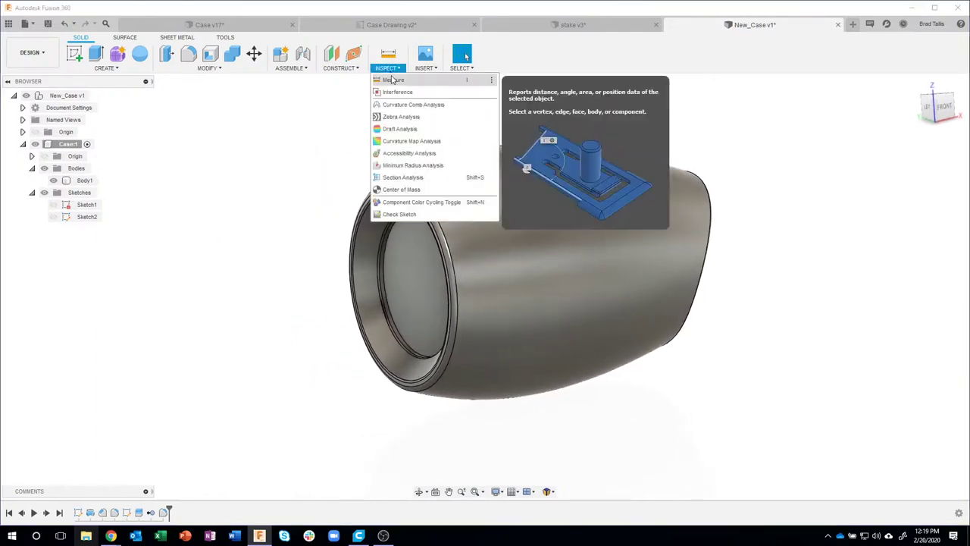
left_click(398, 177)
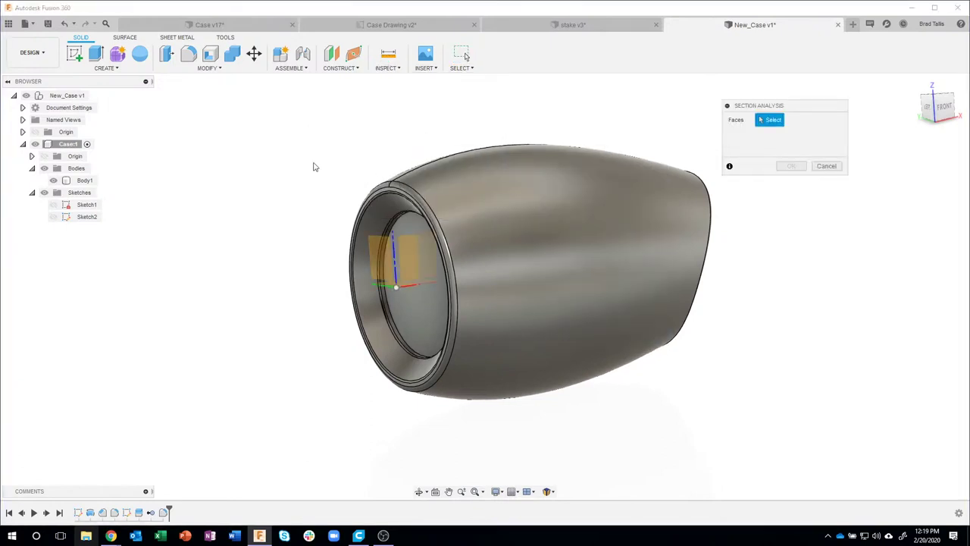
left_click(395, 269)
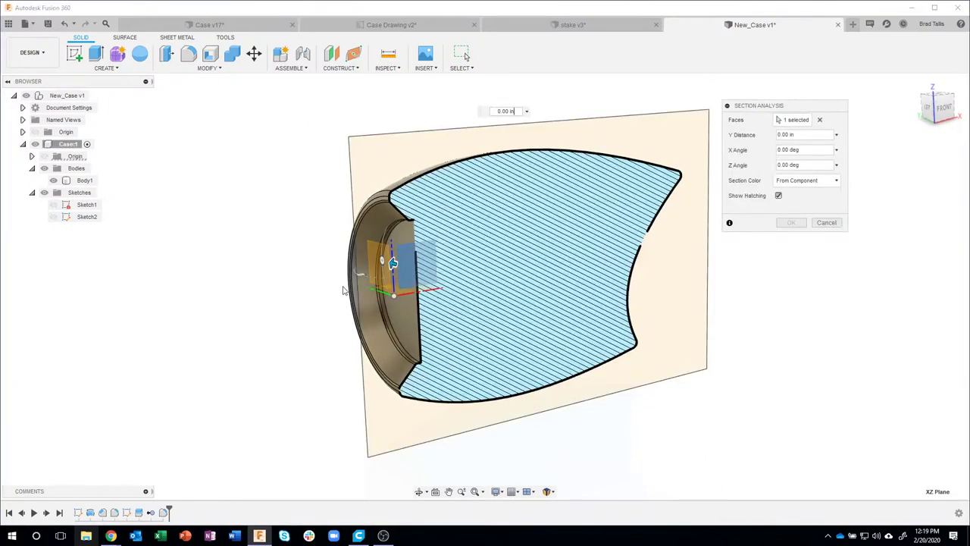
middle_click_drag(534, 400, 667, 241, "shift")
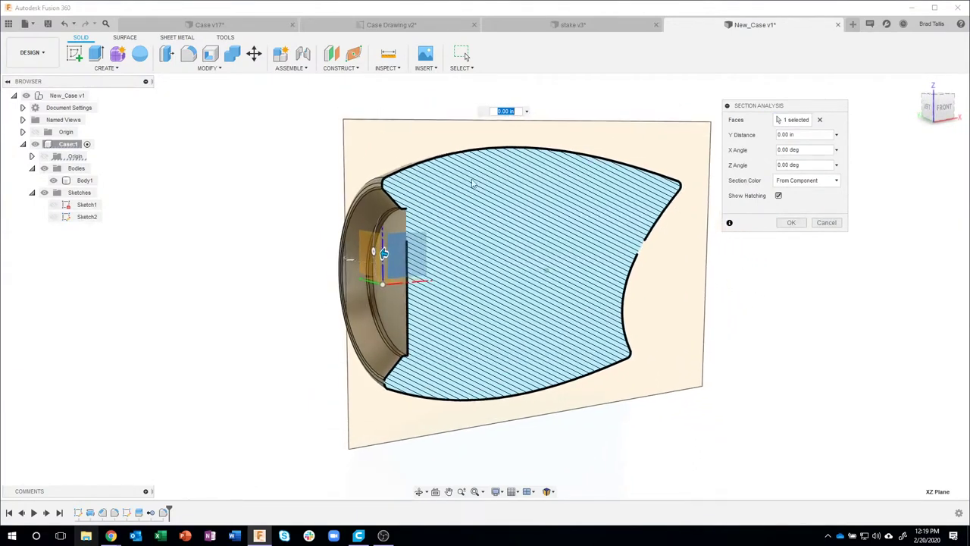
left_click(788, 223)
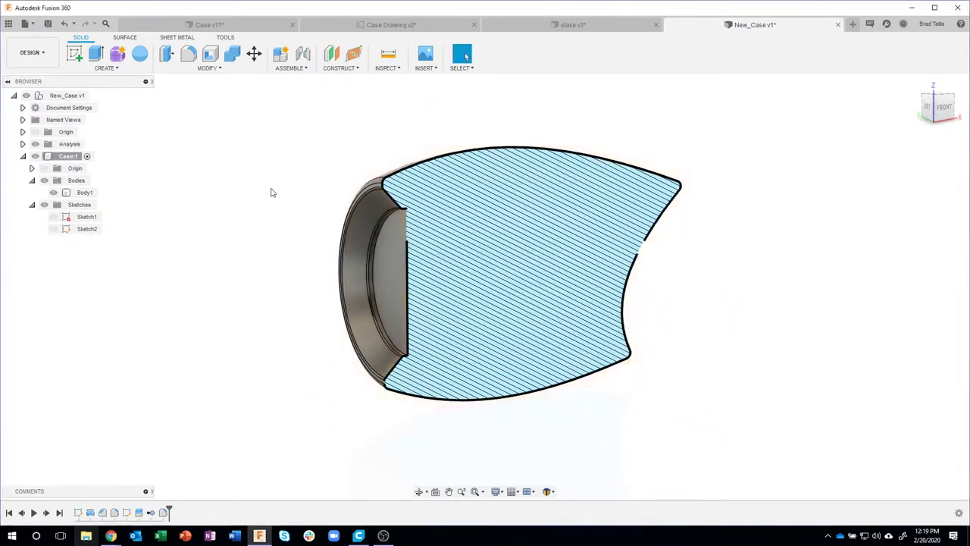
left_click(35, 144)
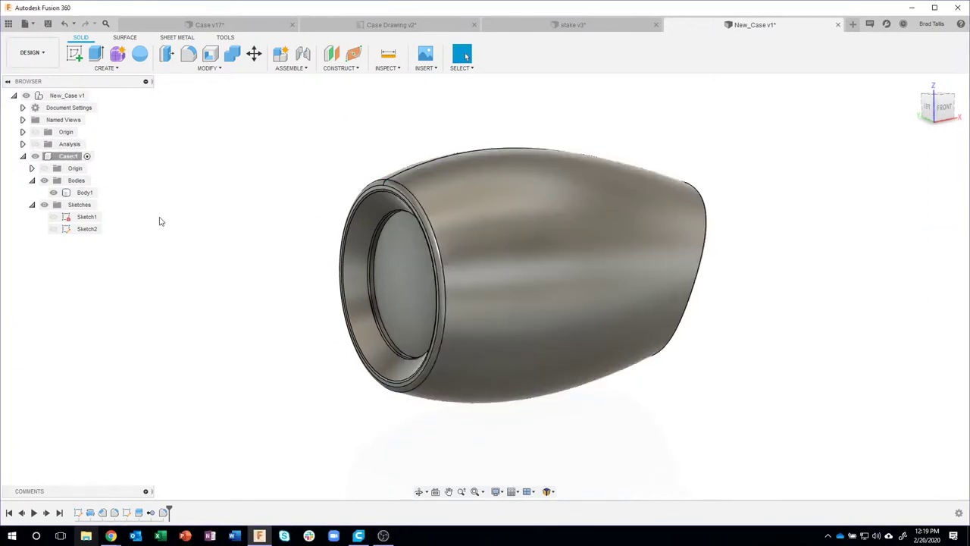
- Shell the body 0.1 in thick to the inside, opening it at the recessed circular face in the wide end
left_click(209, 67)
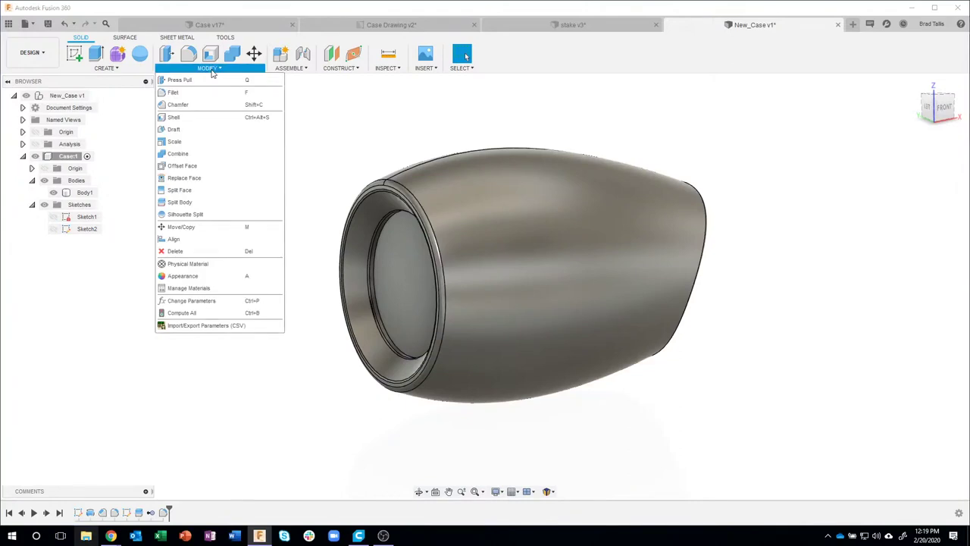
left_click(194, 118)
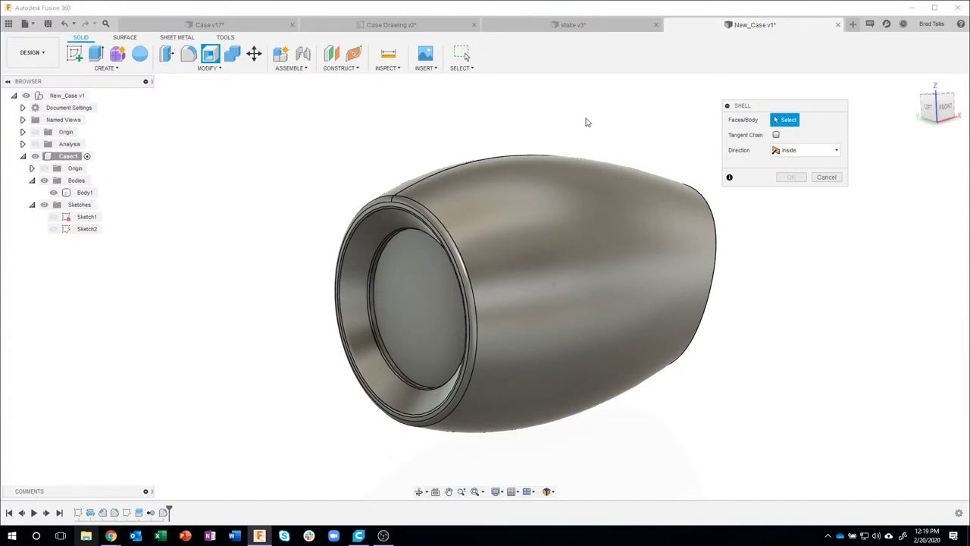
left_click(382, 304)
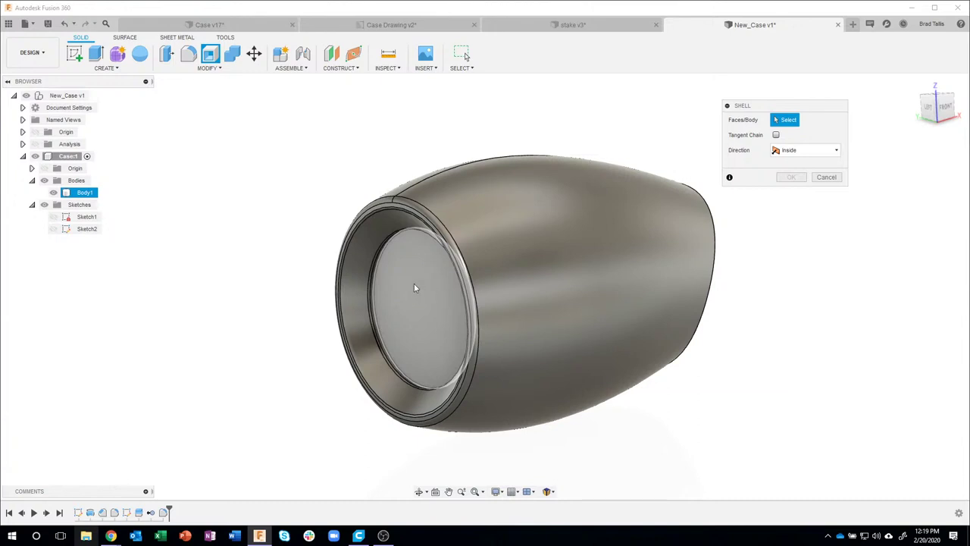
left_click(414, 286)
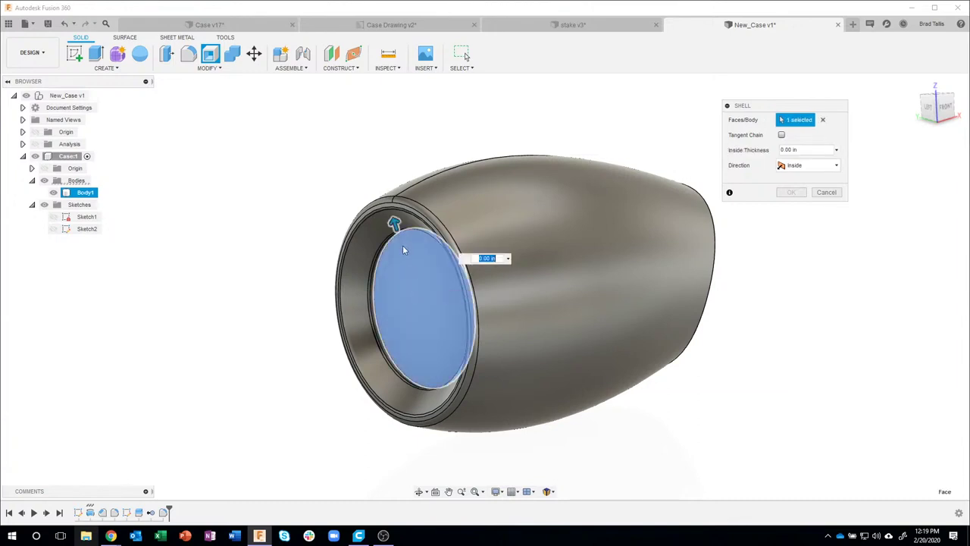
left_click_drag(394, 221, 401, 210)
middle_click_drag(527, 415, 405, 222, "shift")
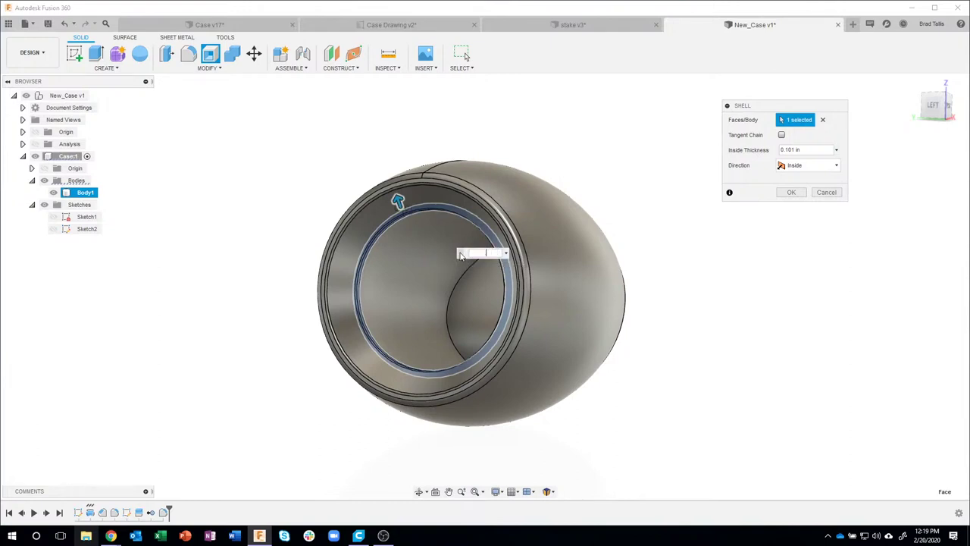
type("0.1")
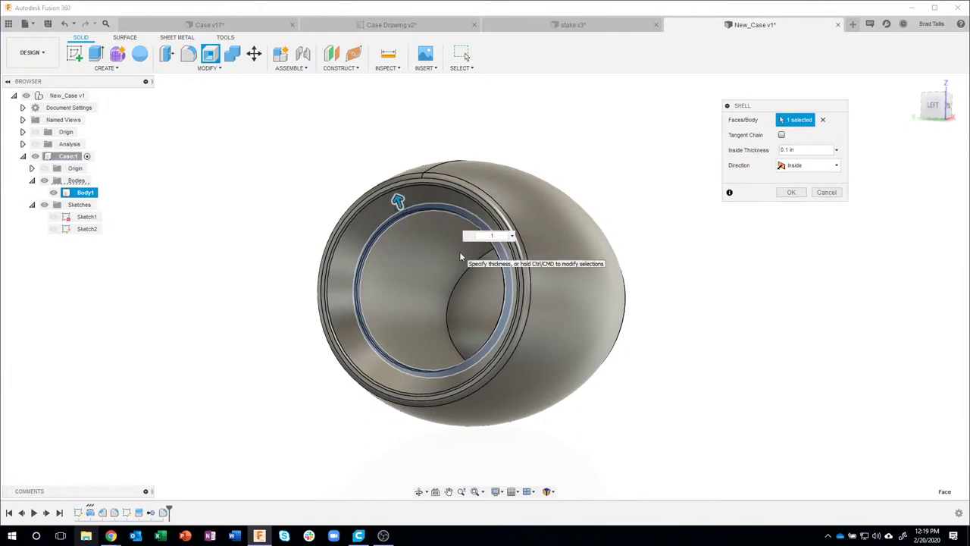
left_click(788, 195)
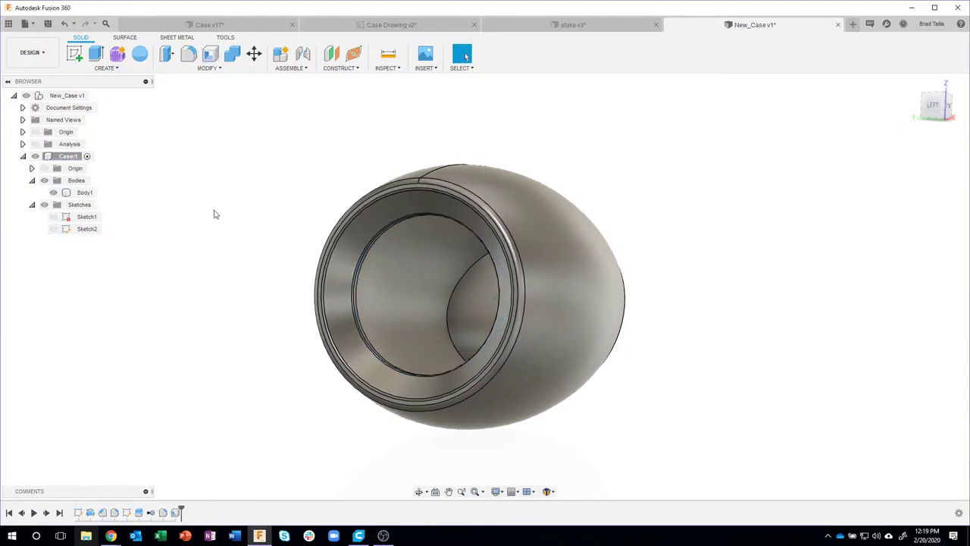
- Show the section analysis to inspect the shelled body's wall thickness and interior, and hide the analysis again
left_click(36, 143)
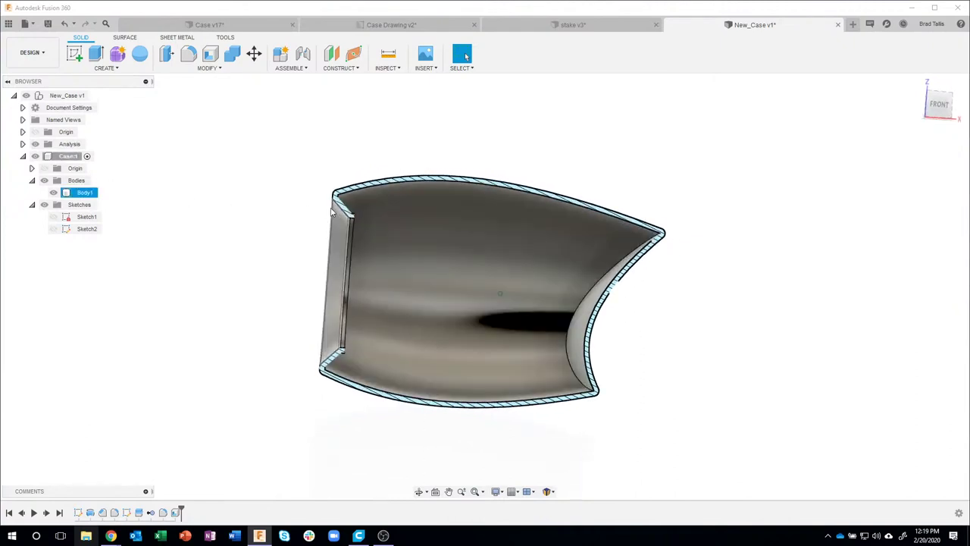
left_click(598, 303)
left_click(170, 210)
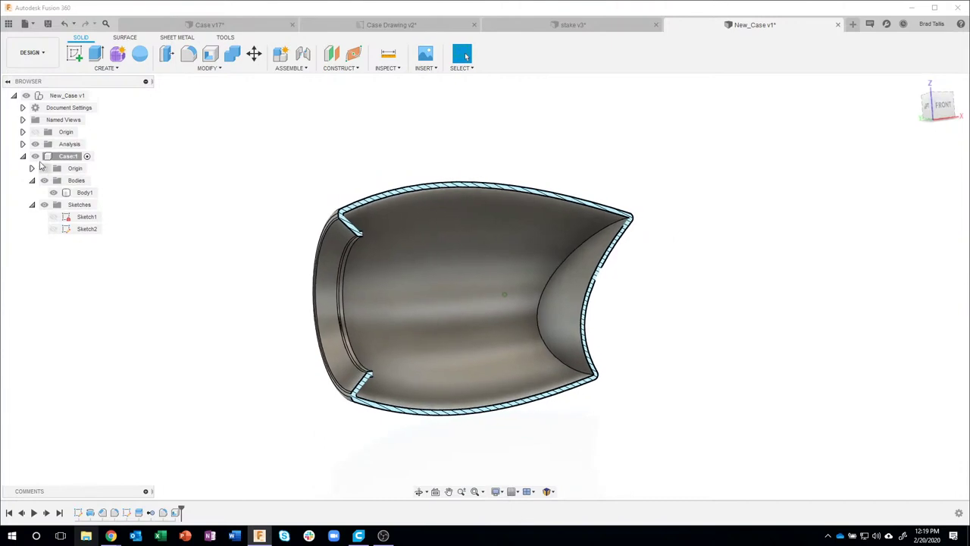
left_click(36, 146)
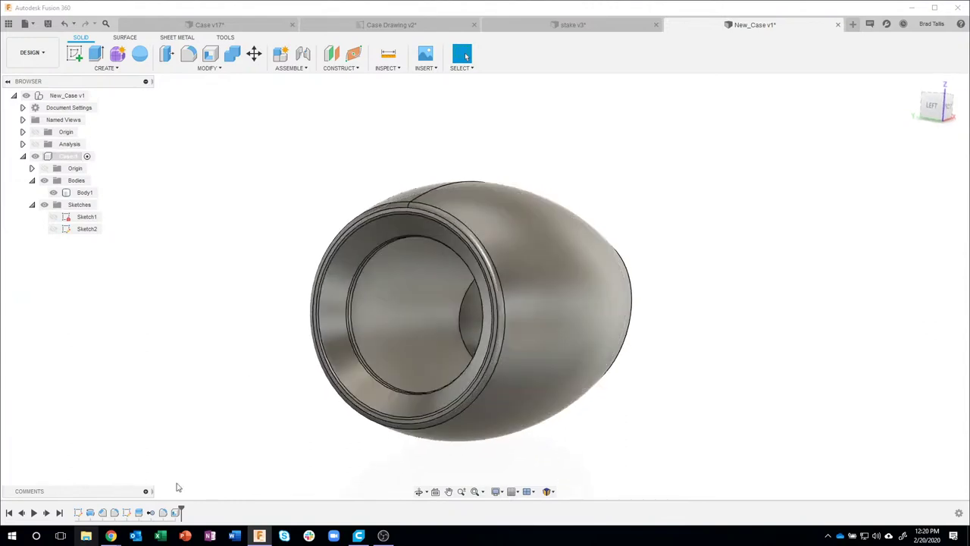
left_click(410, 296)
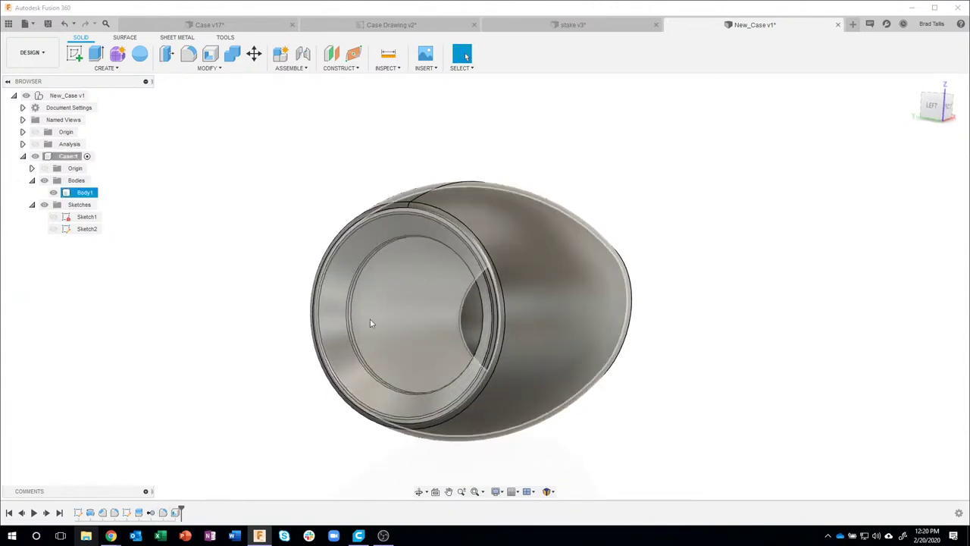
left_click(256, 170)
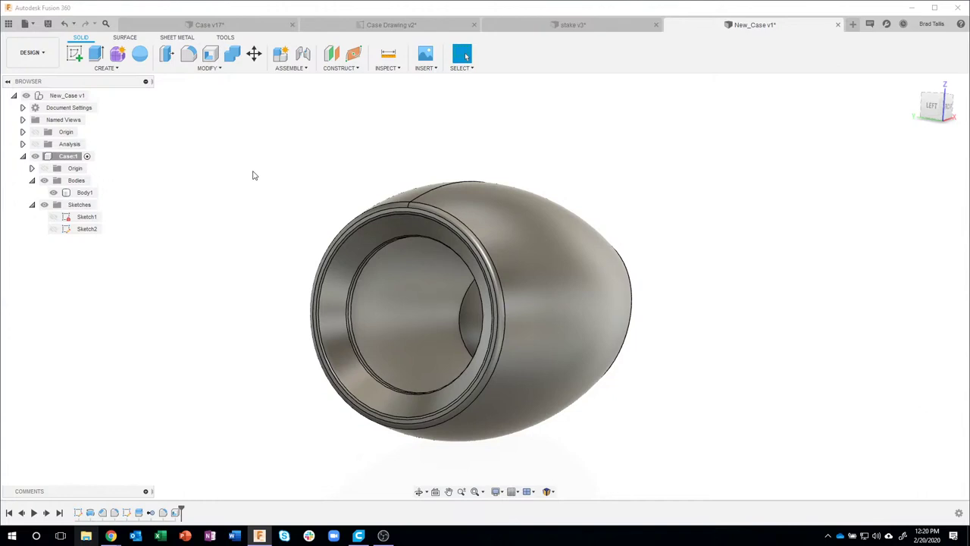
- Edit Sketch2 and draw a two-point rectangle about 1.79 in wide and 5.53 in tall across the full height of the body
middle_click_drag(254, 175, 440, 119, "shift")
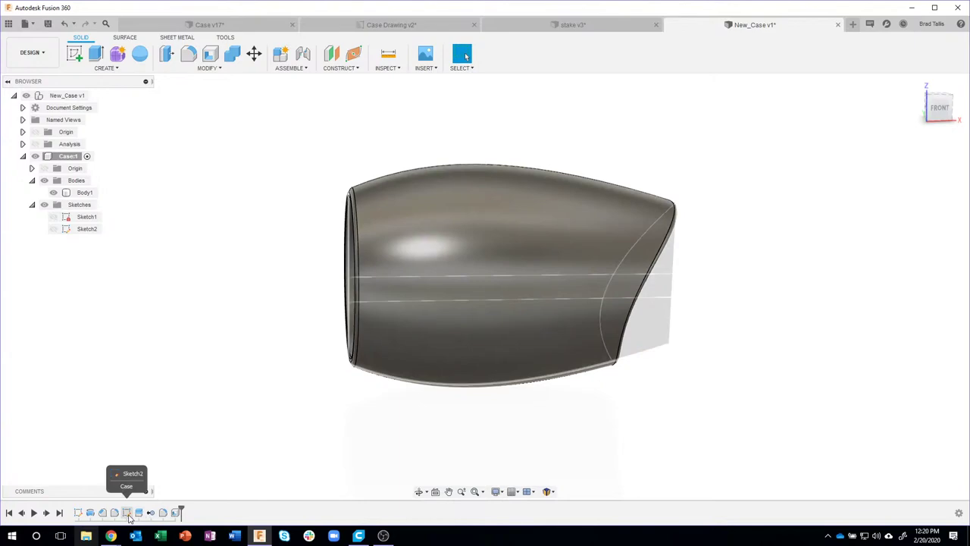
double_click(129, 515)
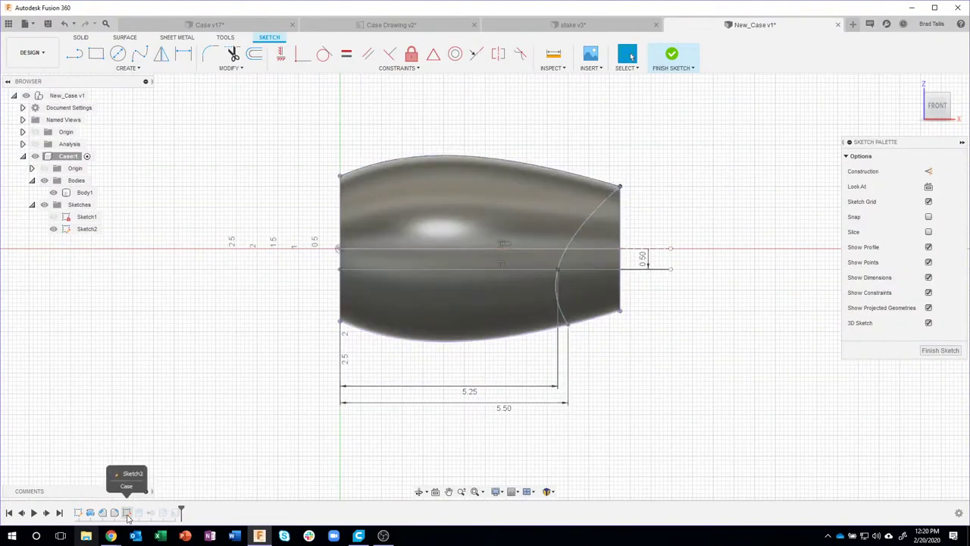
left_click(96, 53)
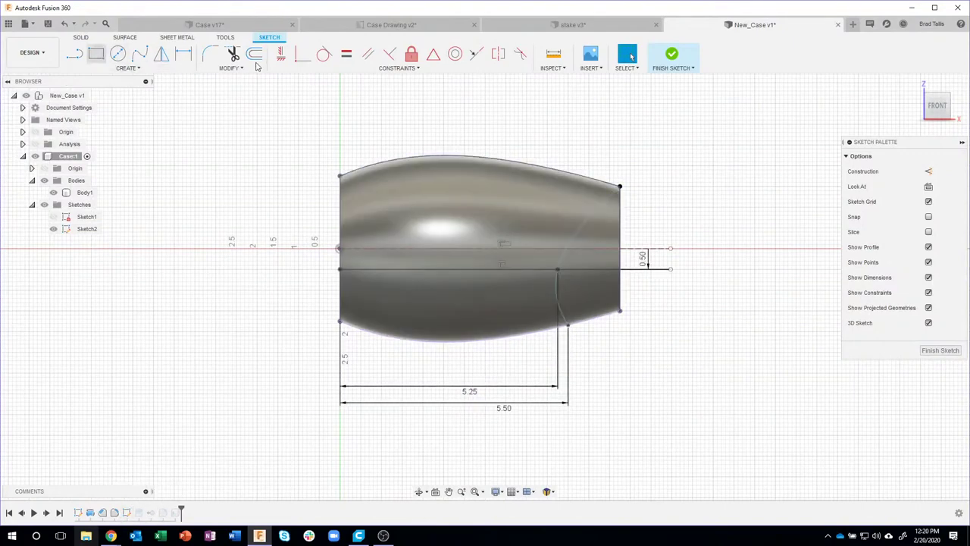
left_click(386, 135)
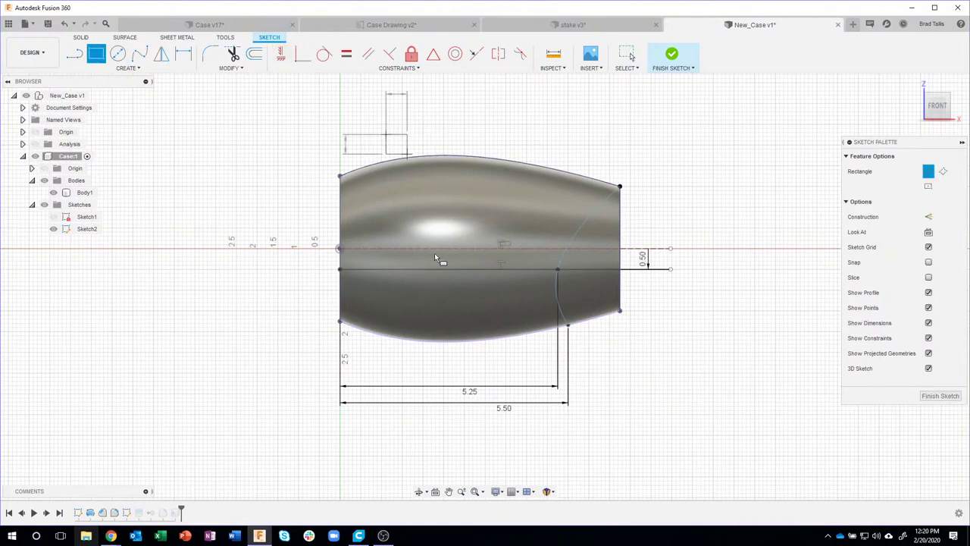
left_click(460, 365)
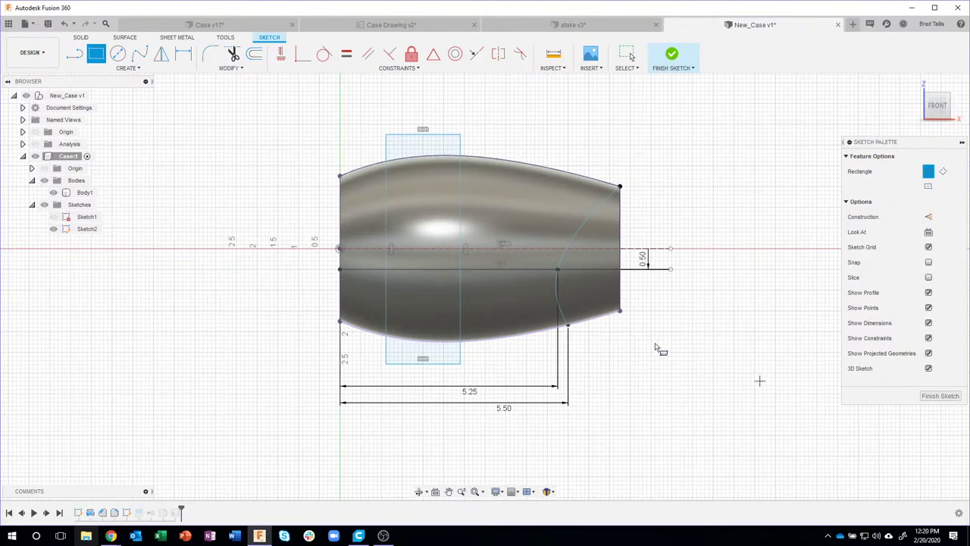
- Dimension the rectangle's width to 1.3 in
key("d")
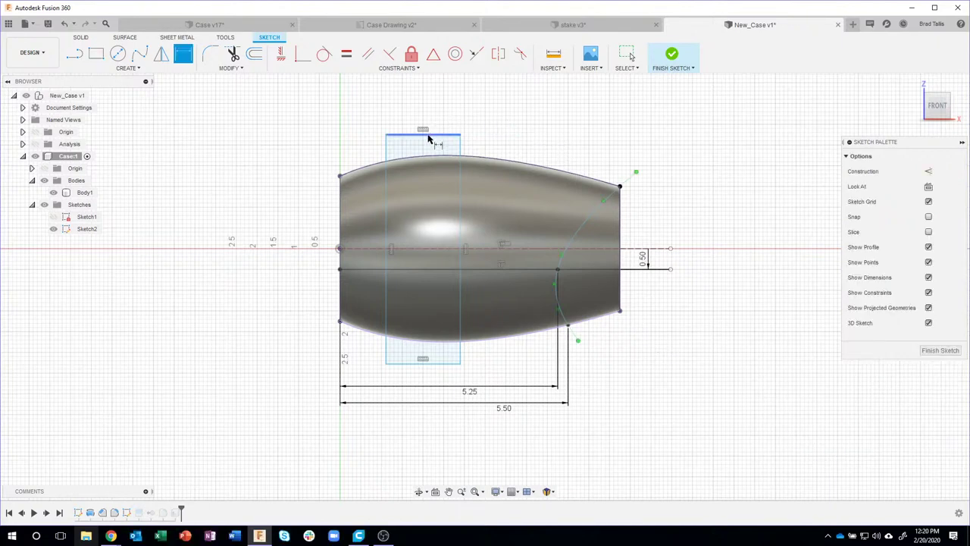
left_click(424, 135)
left_click(424, 113)
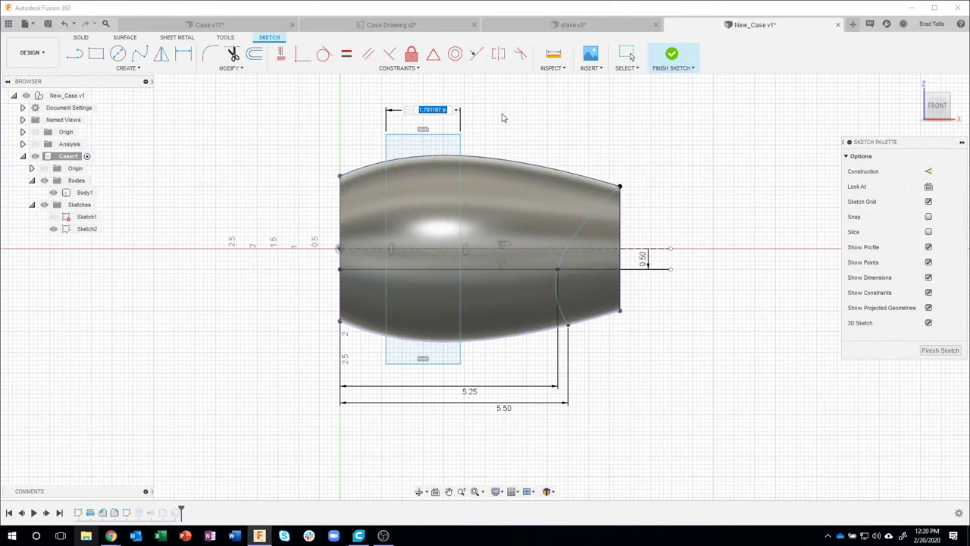
type("1.3")
key("Return")
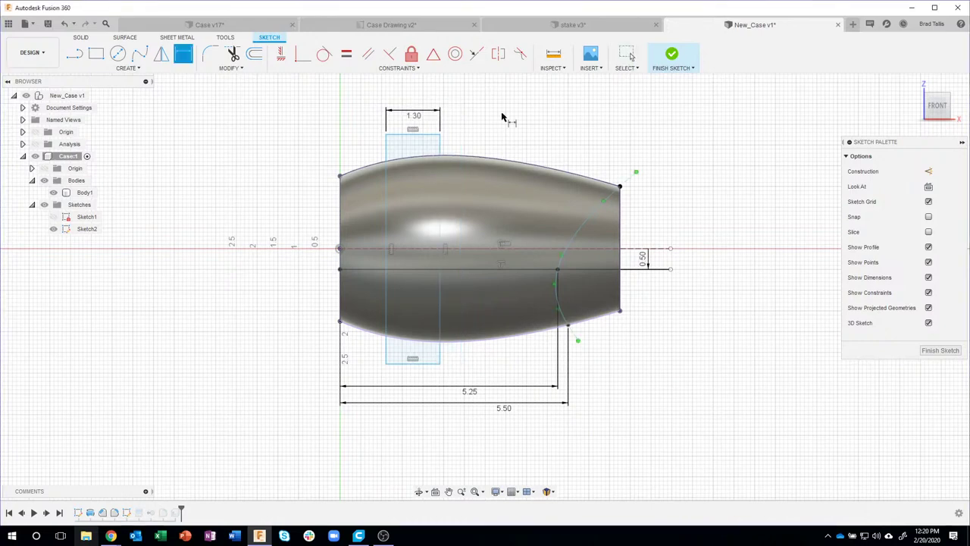
- Dimension the distance between the body's wide end and the rectangle's nearer vertical side to 2 in
left_click(386, 152)
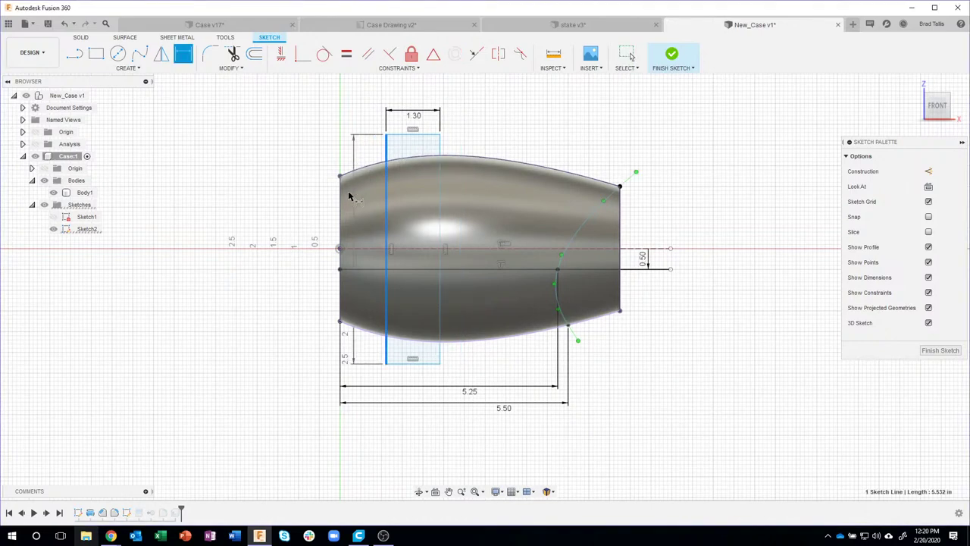
left_click(340, 198)
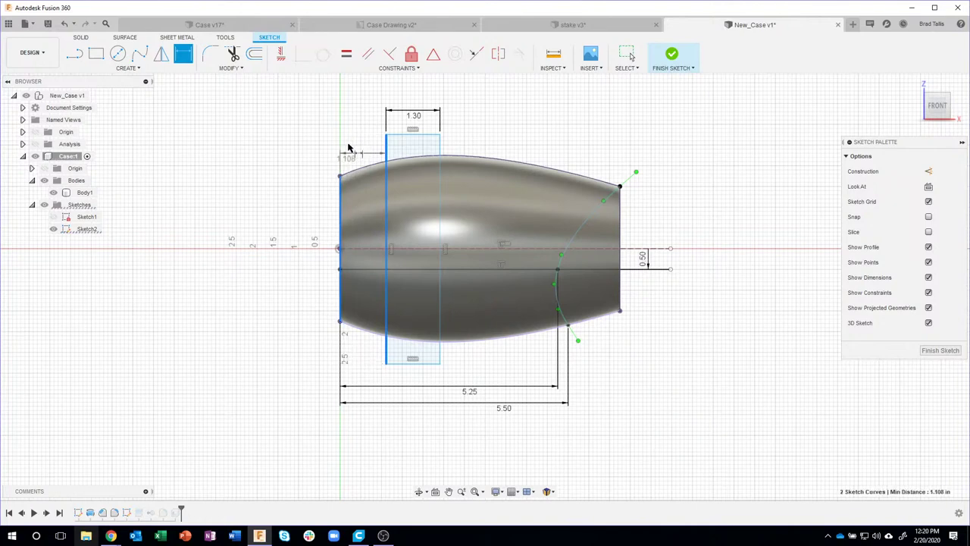
left_click(356, 97)
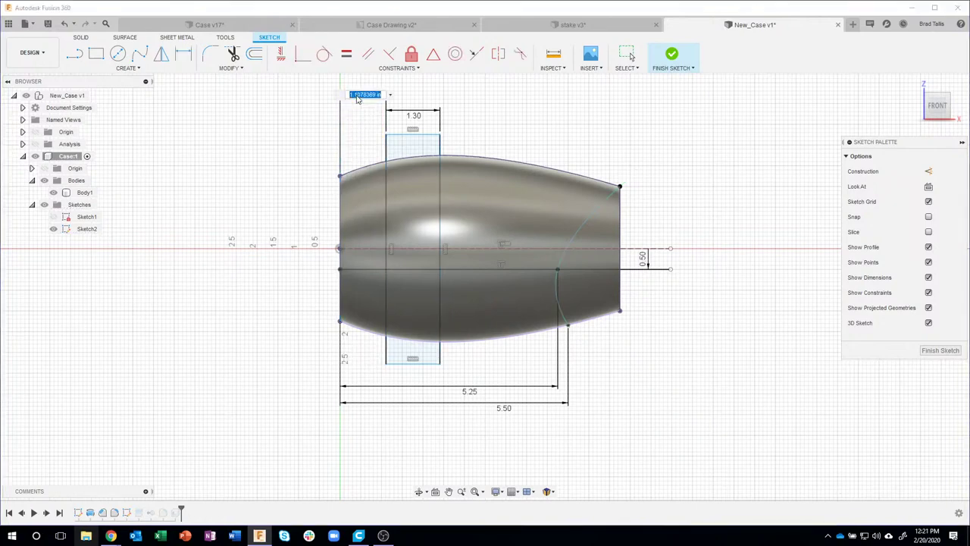
type("2")
key("Return")
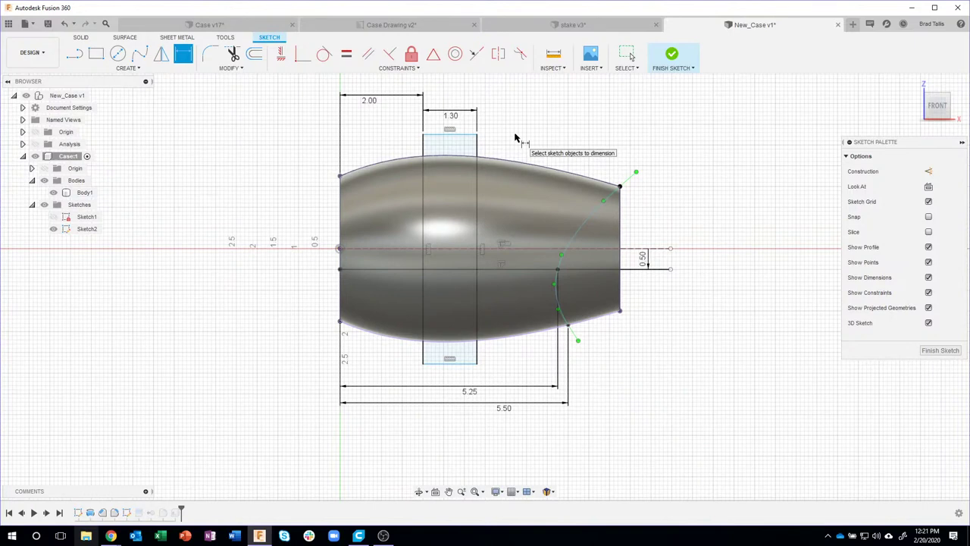
- Dimension the rectangle's height to 5.5 in and finish the sketch
left_click(478, 146)
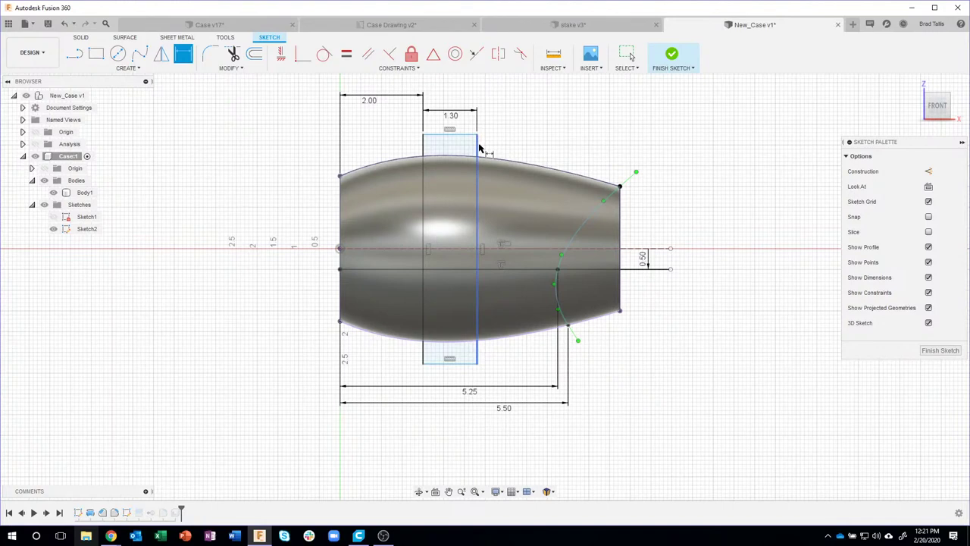
left_click(530, 147)
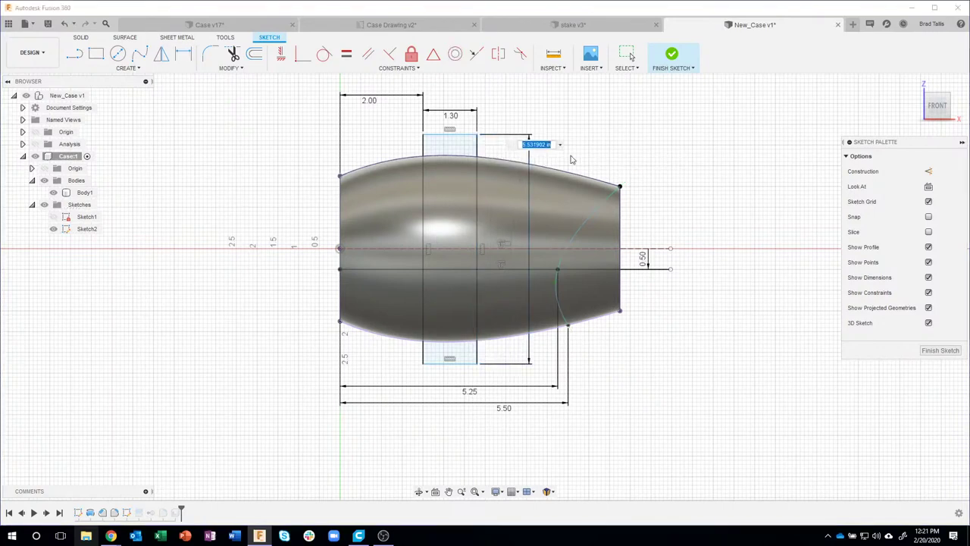
type("5.5")
key("Return")
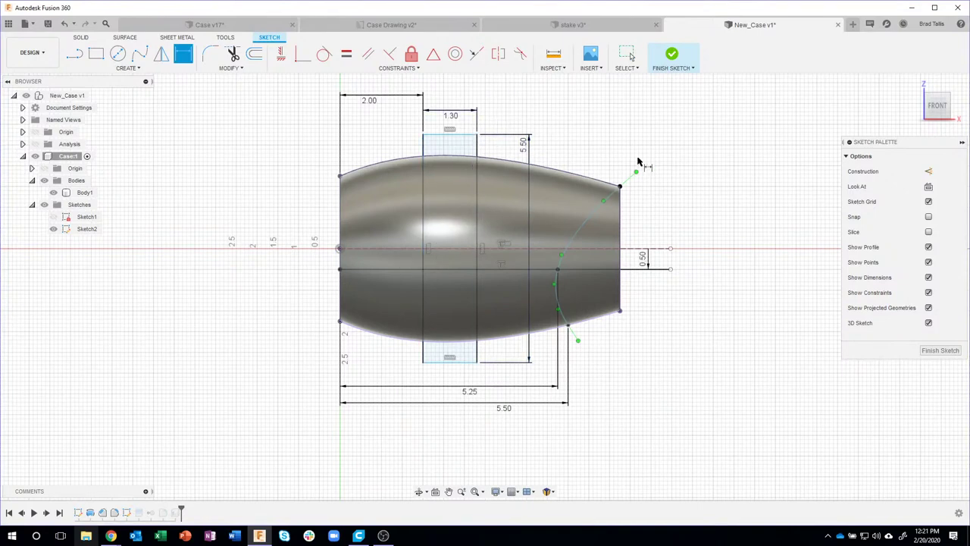
key("Escape")
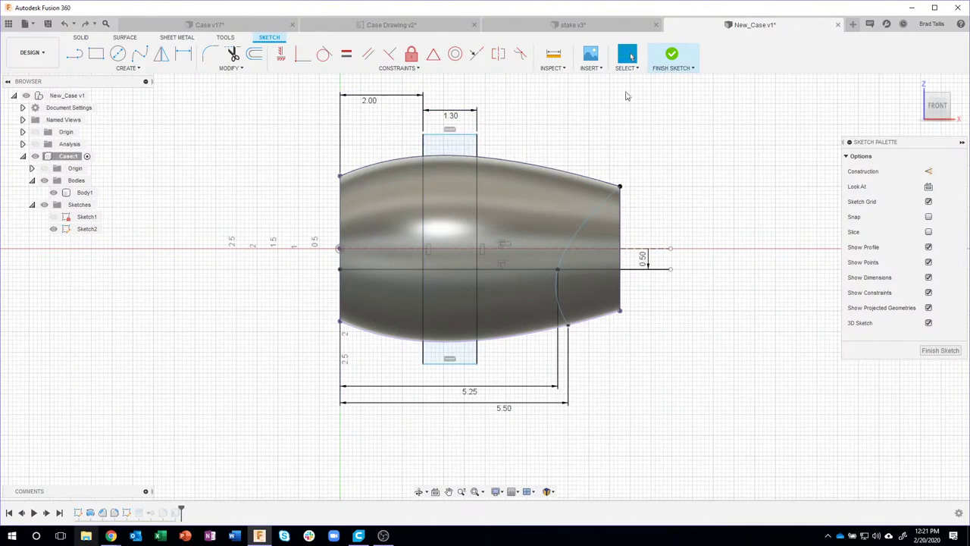
left_click(672, 59)
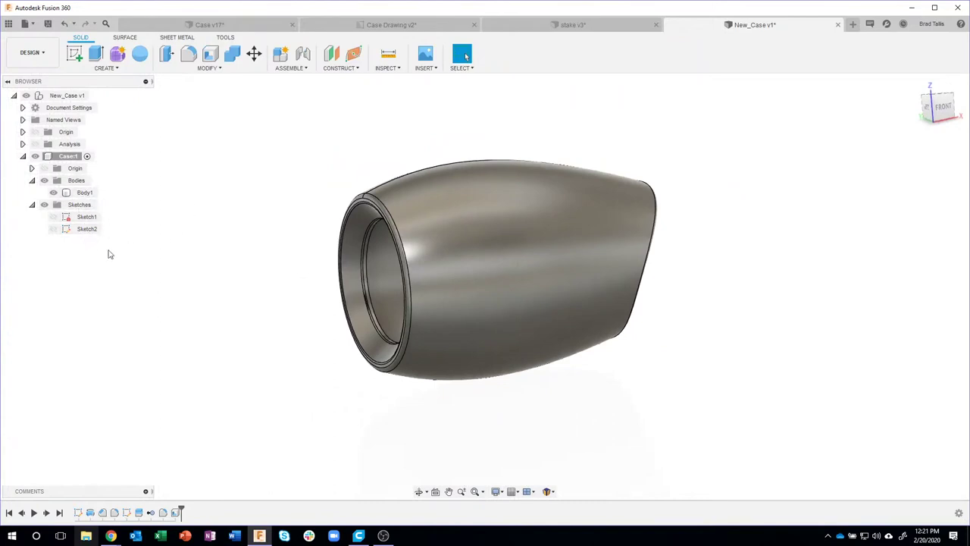
- Turn on the visibility of Sketch2 so that its rectangle can be selected in the model
left_click(53, 229)
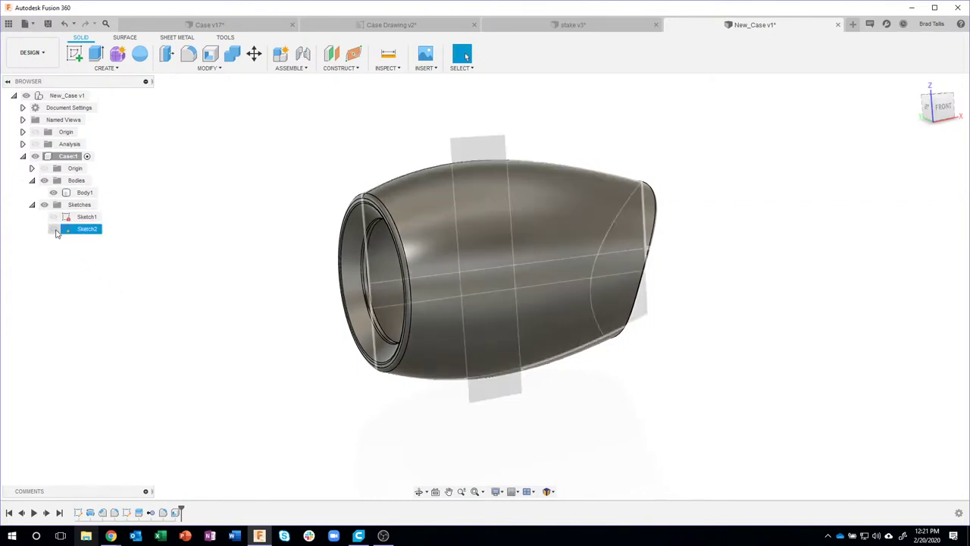
left_click(53, 229)
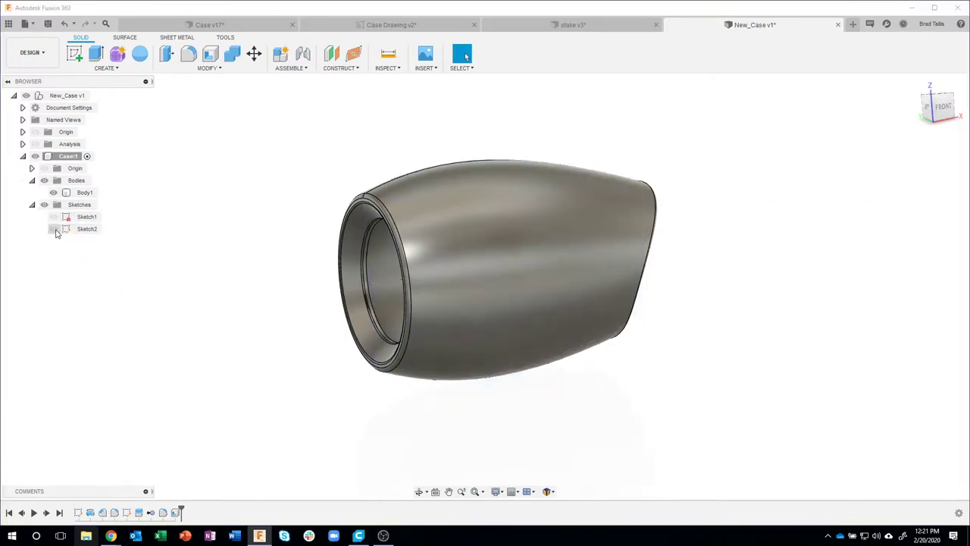
left_click(53, 229)
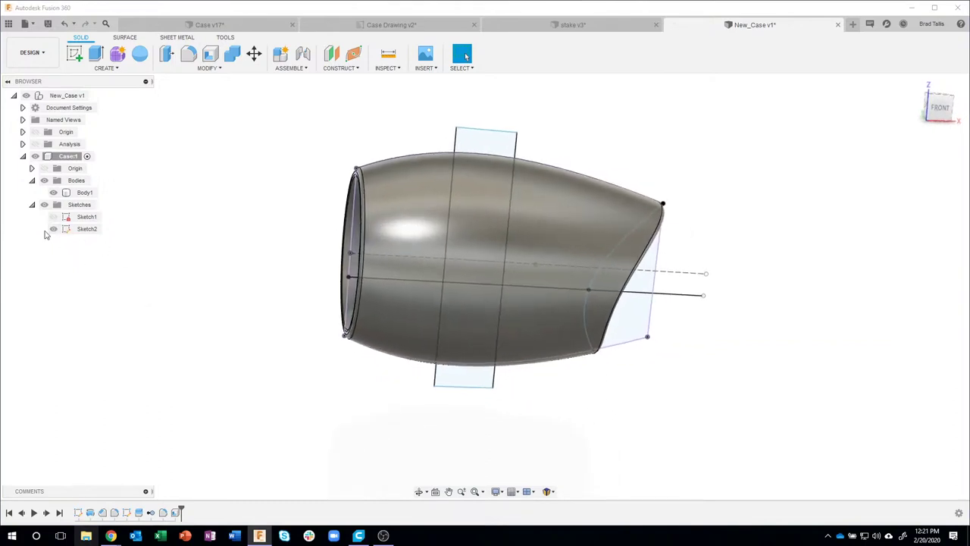
left_click(57, 232)
left_click(96, 309)
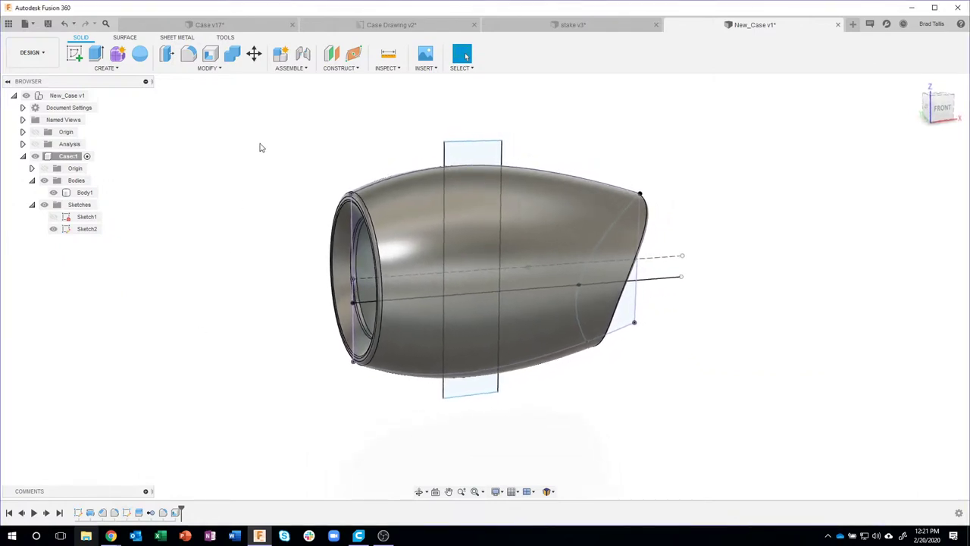
- Split the shelled body with the sketched rectangle as an extended splitting tool, and hide Sketch2
left_click(241, 68)
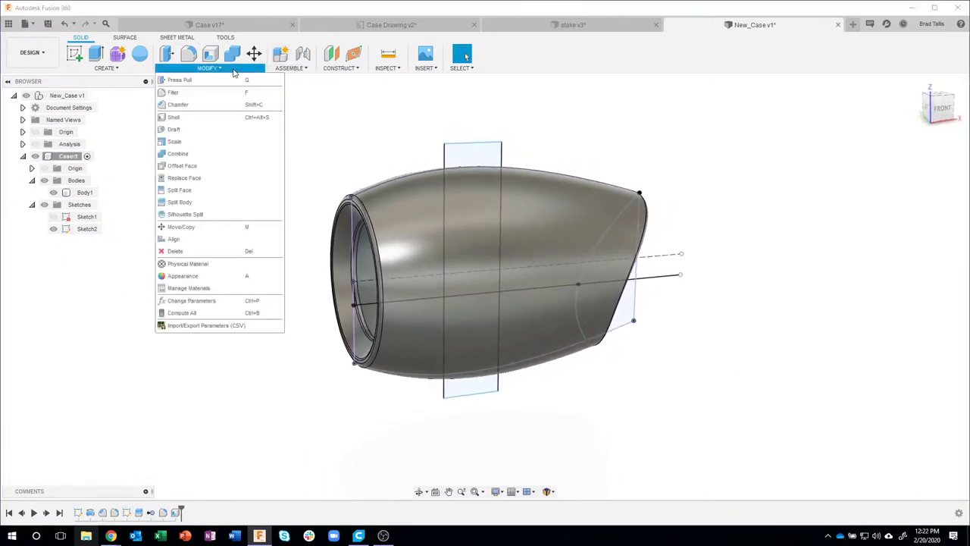
left_click(182, 203)
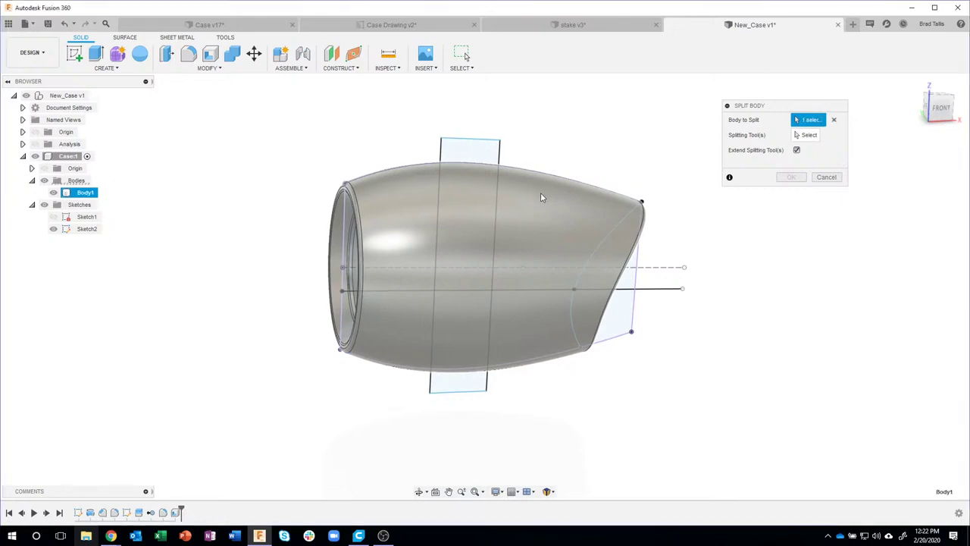
left_click(540, 192)
left_click(806, 135)
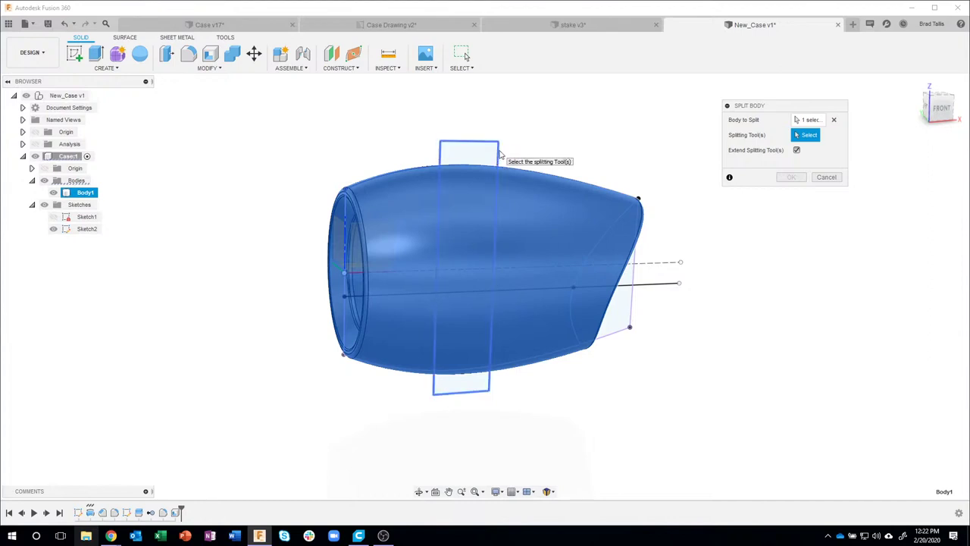
left_click(501, 152)
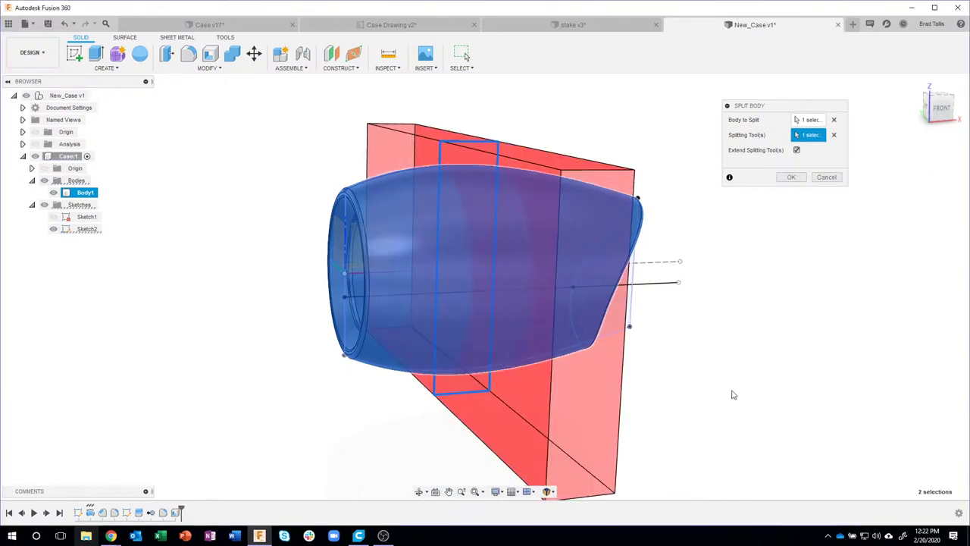
middle_click_drag(732, 394, 792, 199, "shift")
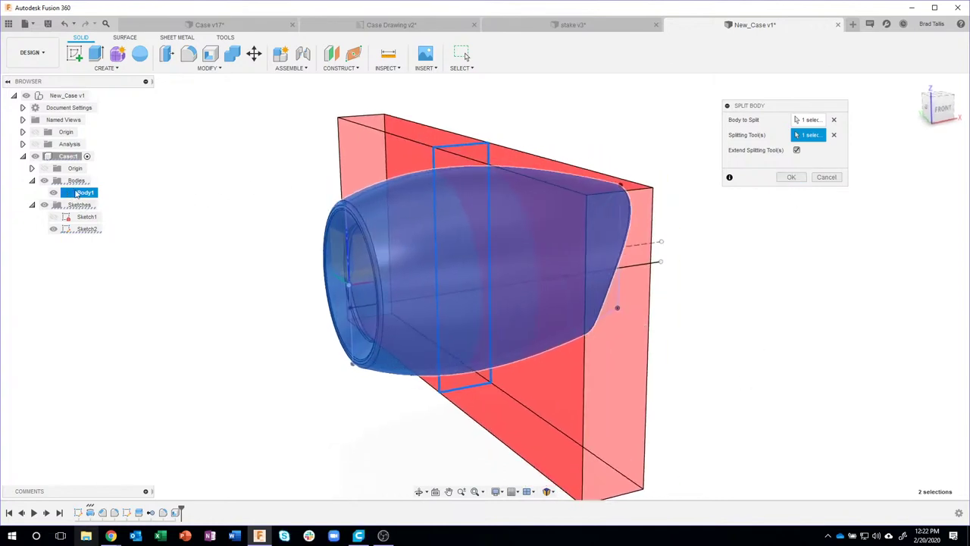
left_click(788, 177)
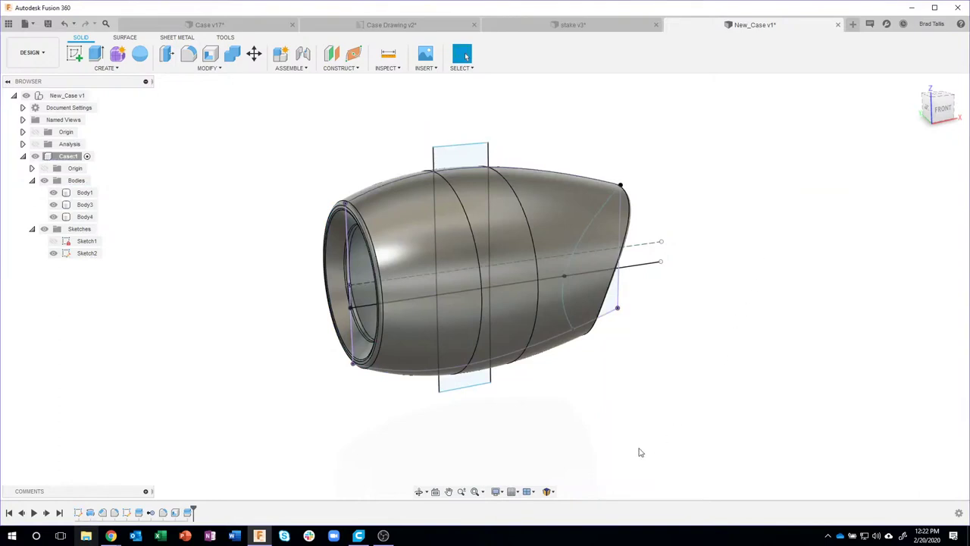
left_click(53, 252)
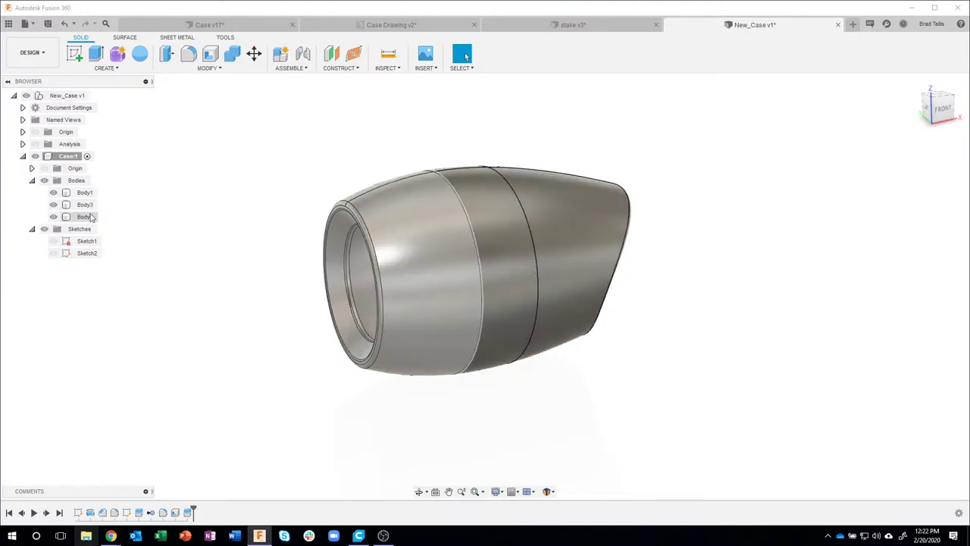
- Rename the body piece at the wide open end as Front
double_click(85, 218)
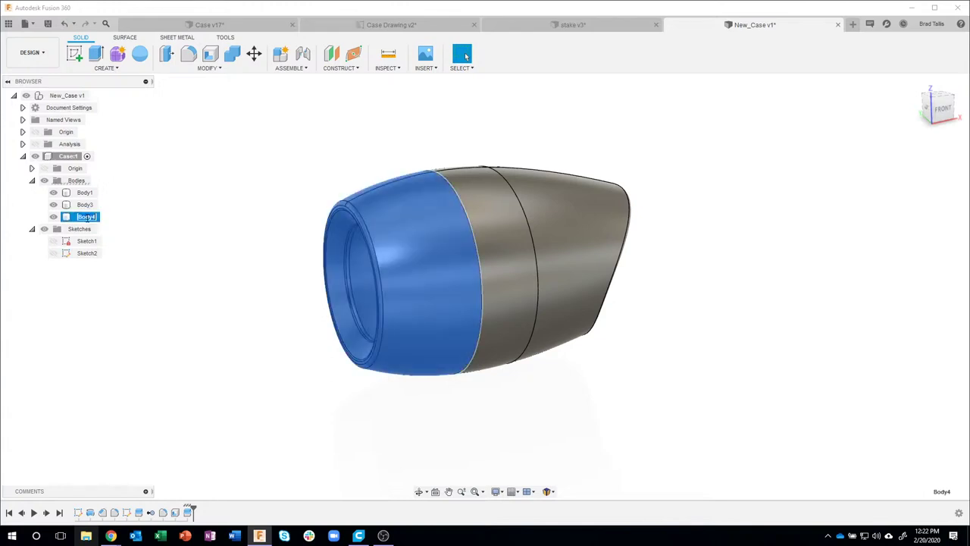
type("Front")
key("Return")
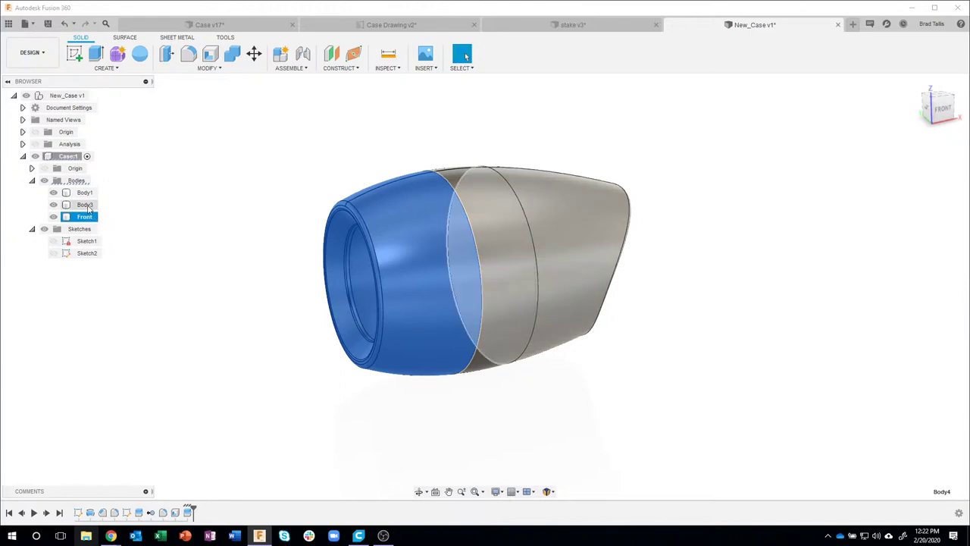
- Rename the body piece at the slanted end as Back and the middle ring piece as Mid
double_click(84, 205)
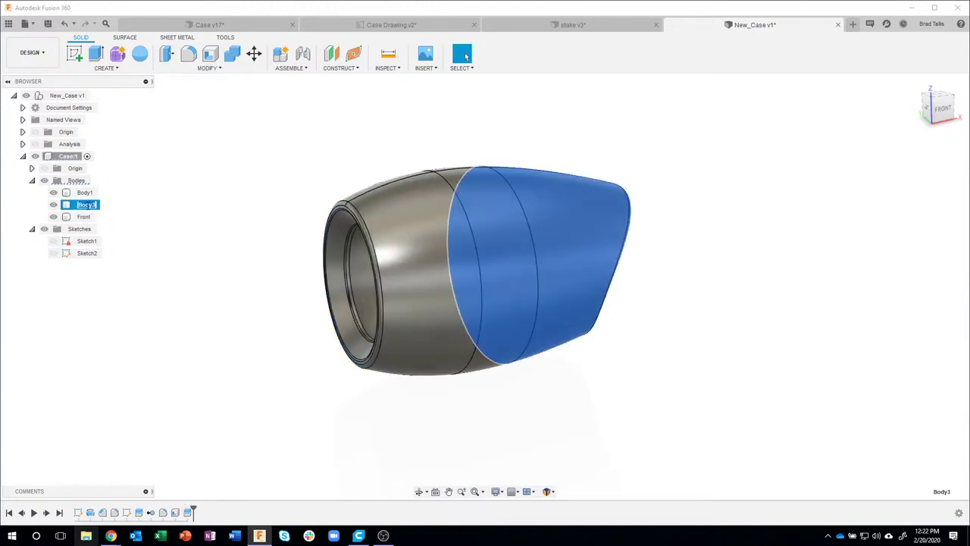
type("Back")
key("Return")
double_click(84, 192)
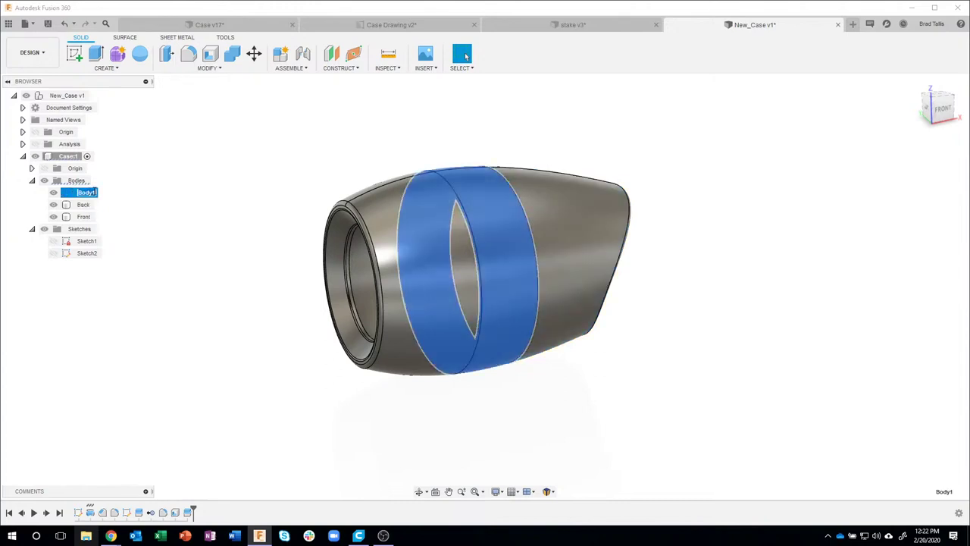
type("Mid")
key("Return")
left_click(213, 211)
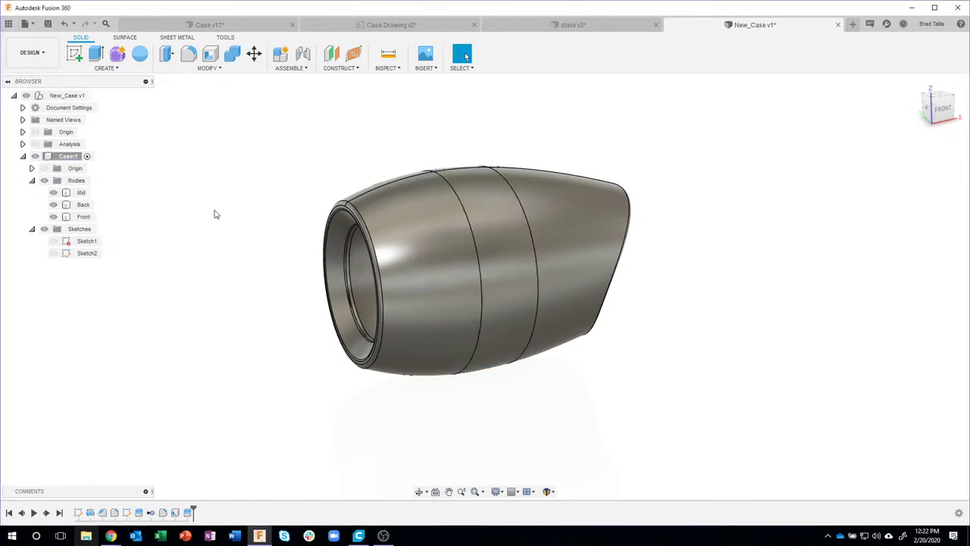
- Create a component from the Front body and activate that component
middle_click_drag(218, 212, 459, 175, "shift")
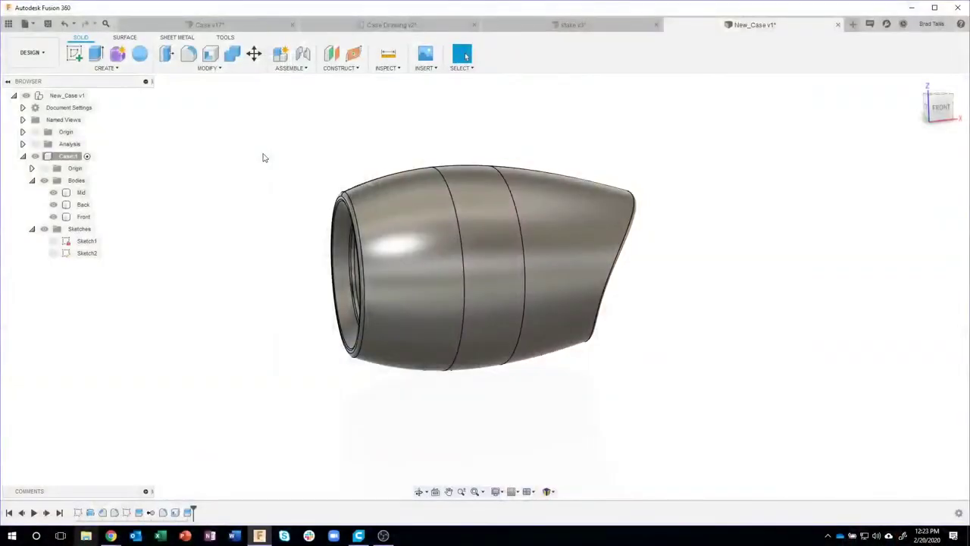
right_click(83, 218)
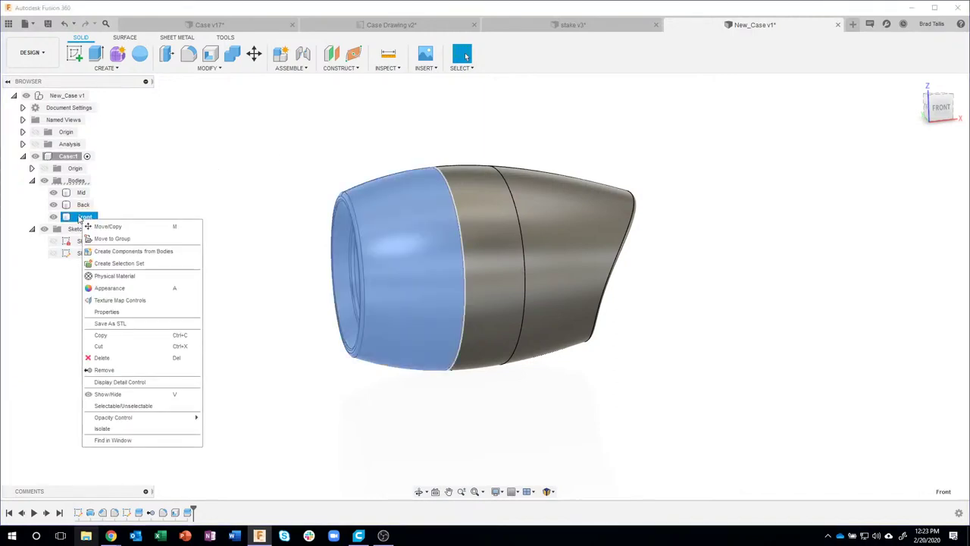
left_click(144, 251)
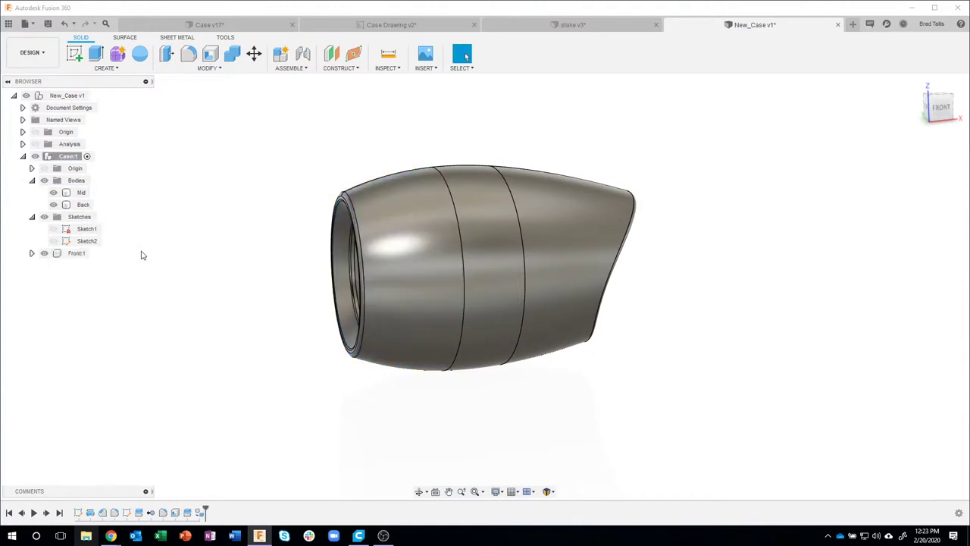
left_click(84, 158)
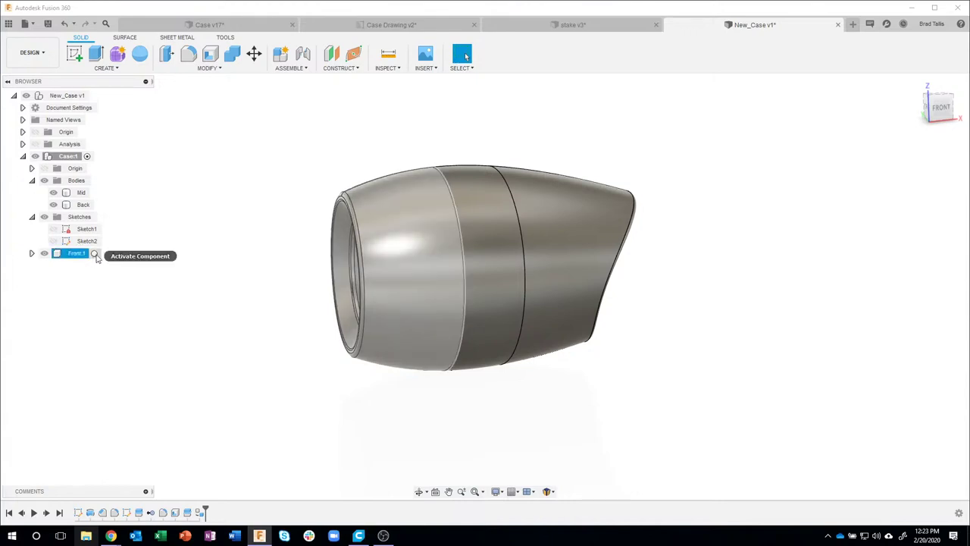
left_click(95, 253)
left_click(217, 257)
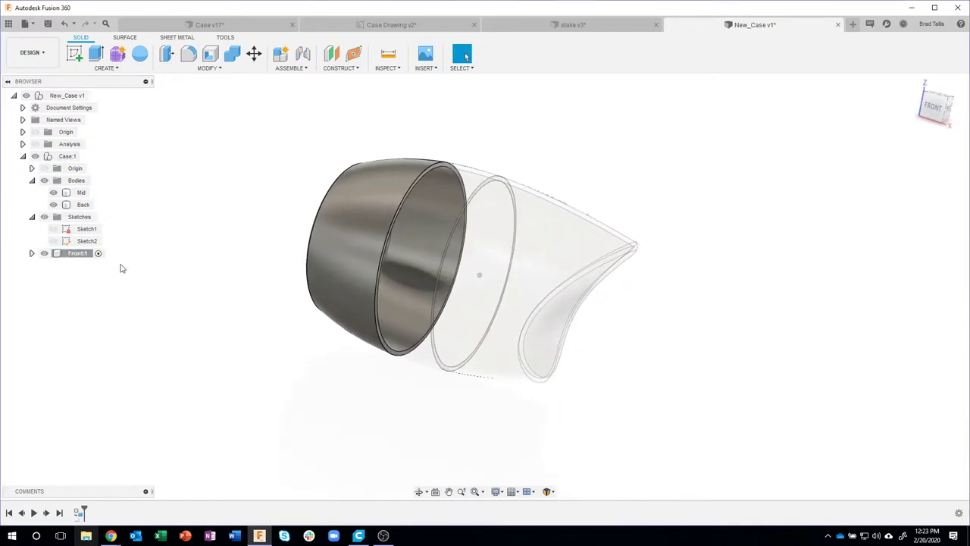
- Hide the Mid and Back bodies so that only the Front piece is shown
left_click(80, 255)
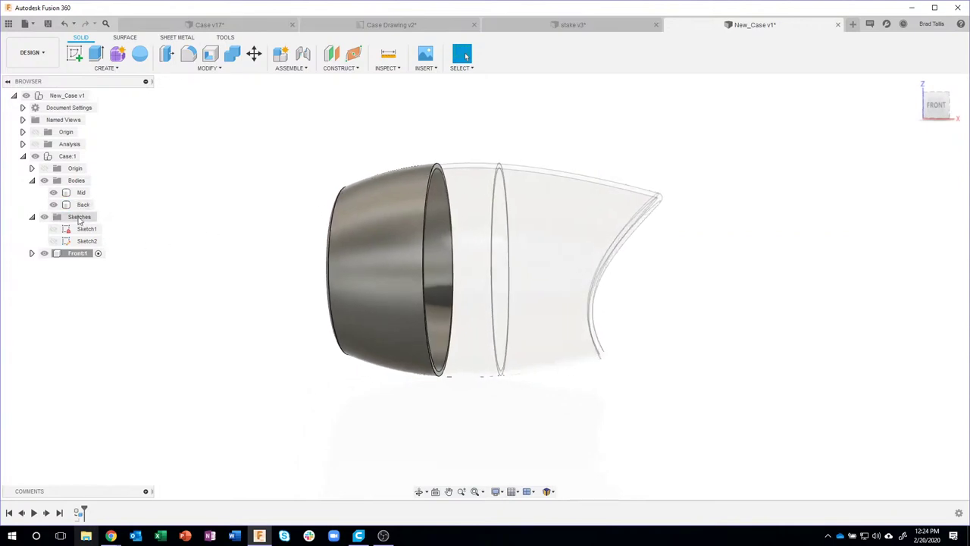
left_click(76, 257)
left_click(53, 206)
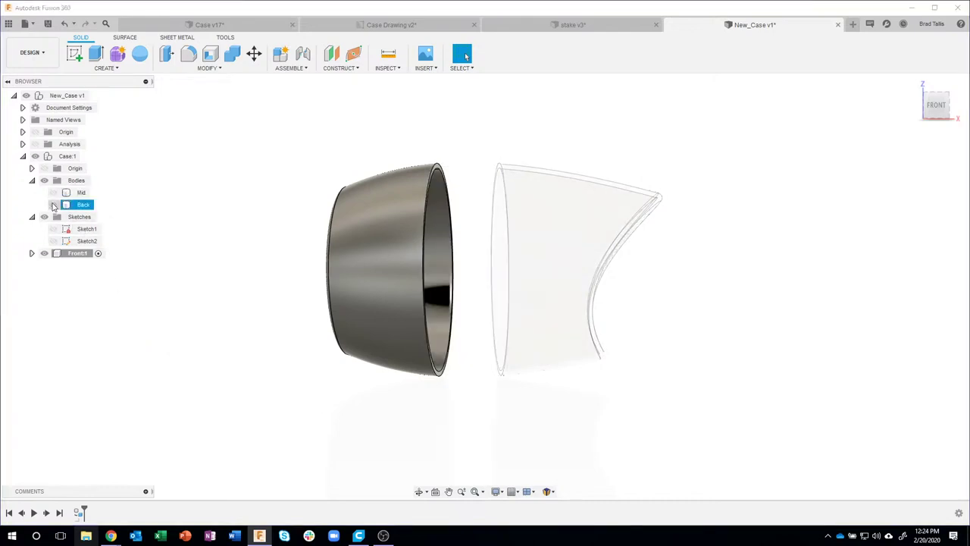
left_click(53, 206)
middle_click_drag(223, 273, 485, 219, "shift")
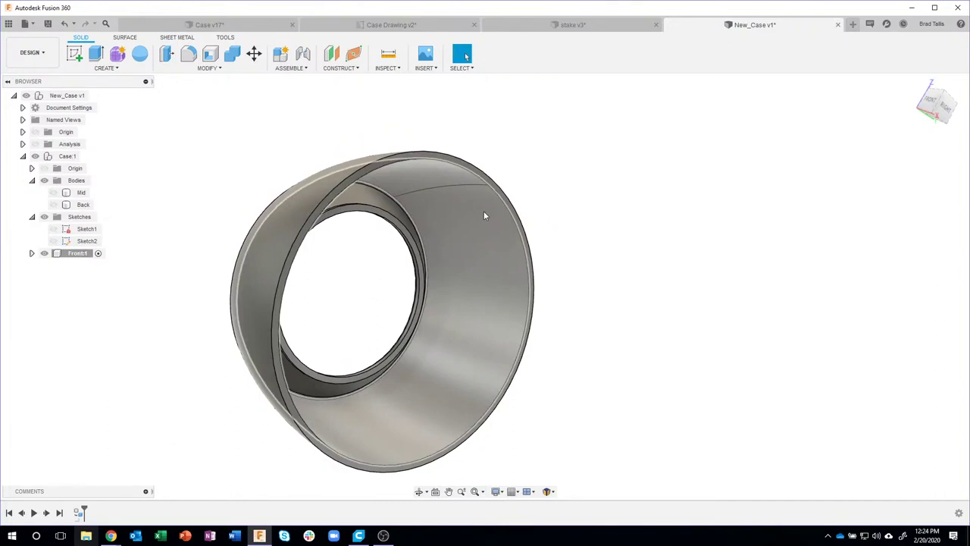
- Thin the Front component's wall by offsetting its large inner face outward with Offset Face
left_click(482, 210)
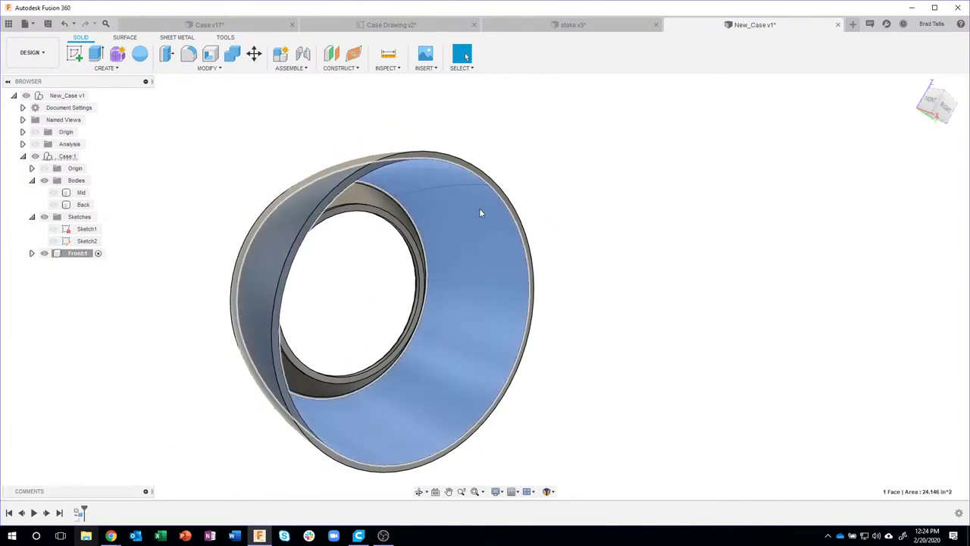
right_click(477, 212)
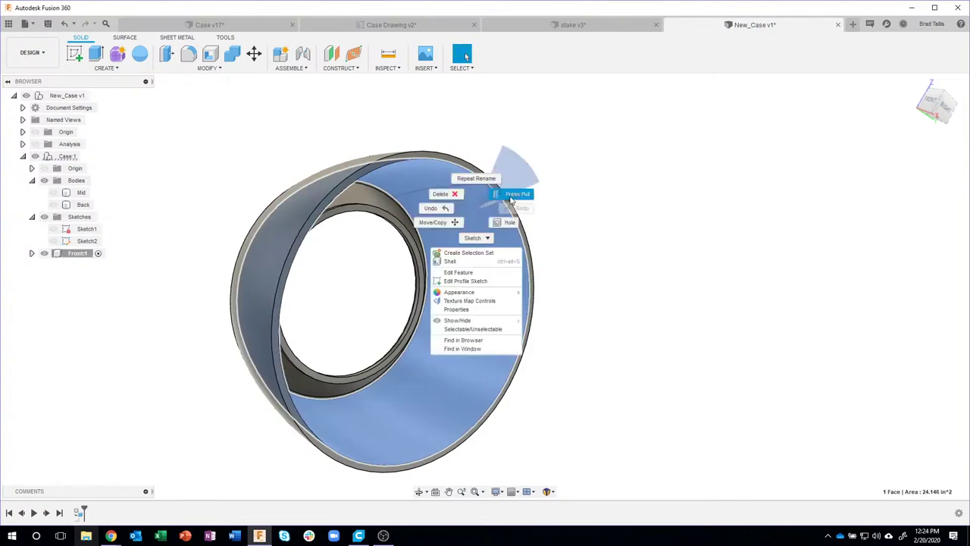
left_click(213, 70)
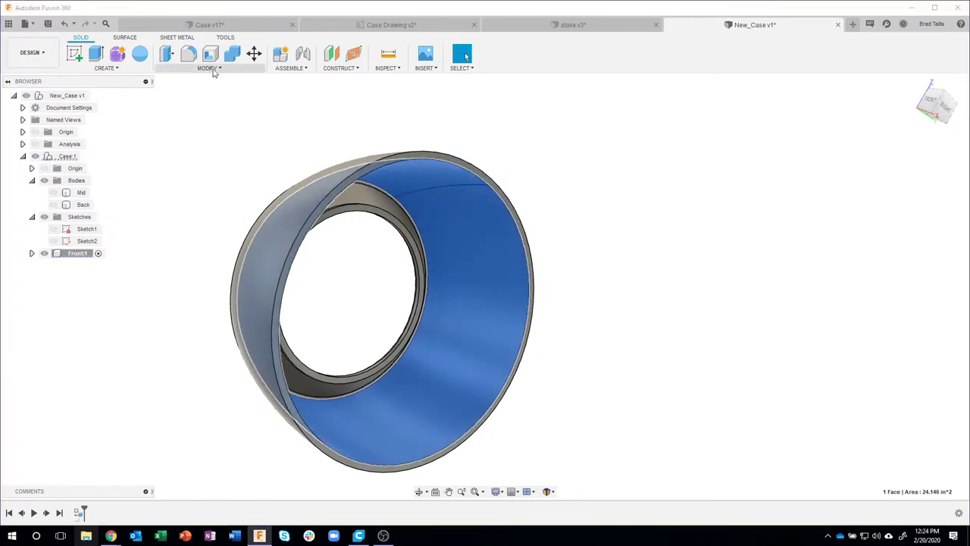
left_click(212, 70)
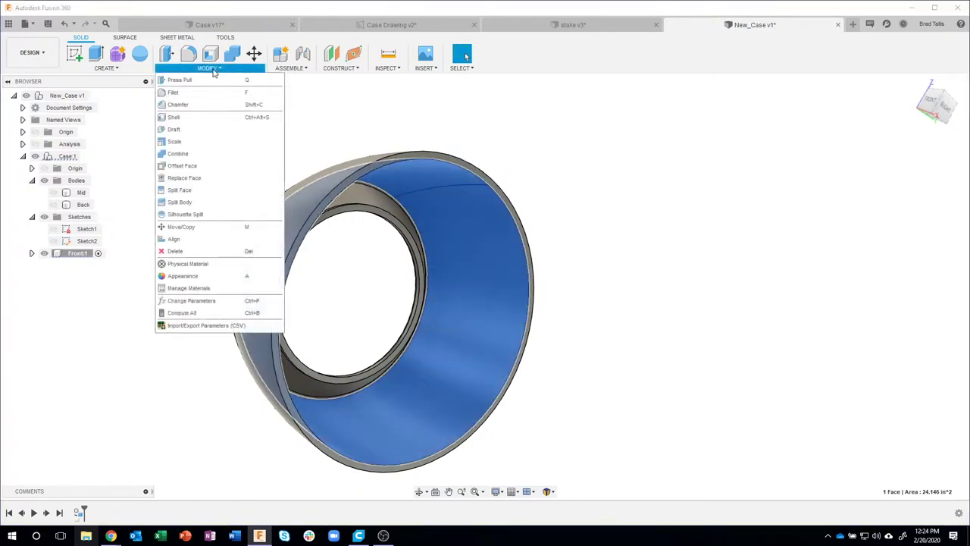
left_click(205, 168)
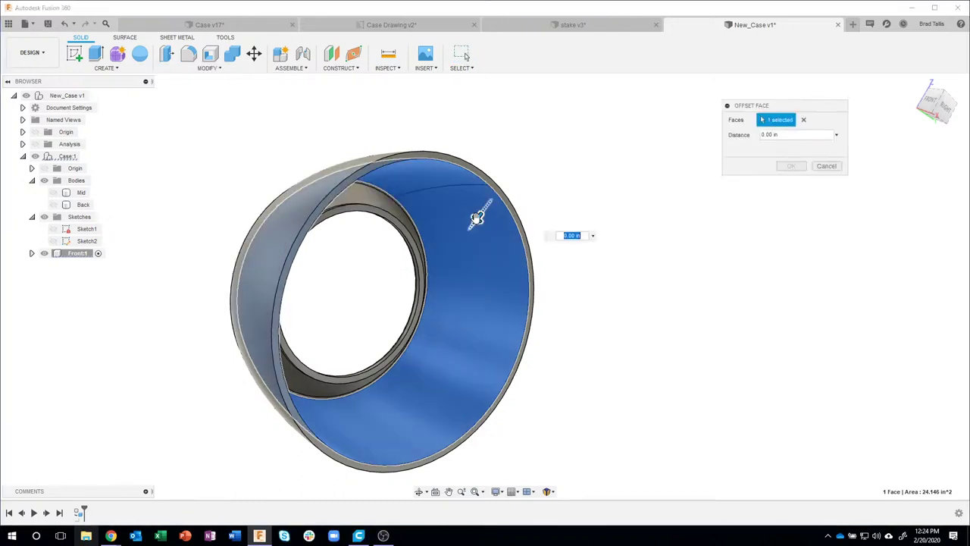
mouse_move(475, 218)
left_mouse_down()
mouse_move(485, 210)
mouse_move(480, 220)
left_mouse_up()
left_click(589, 235)
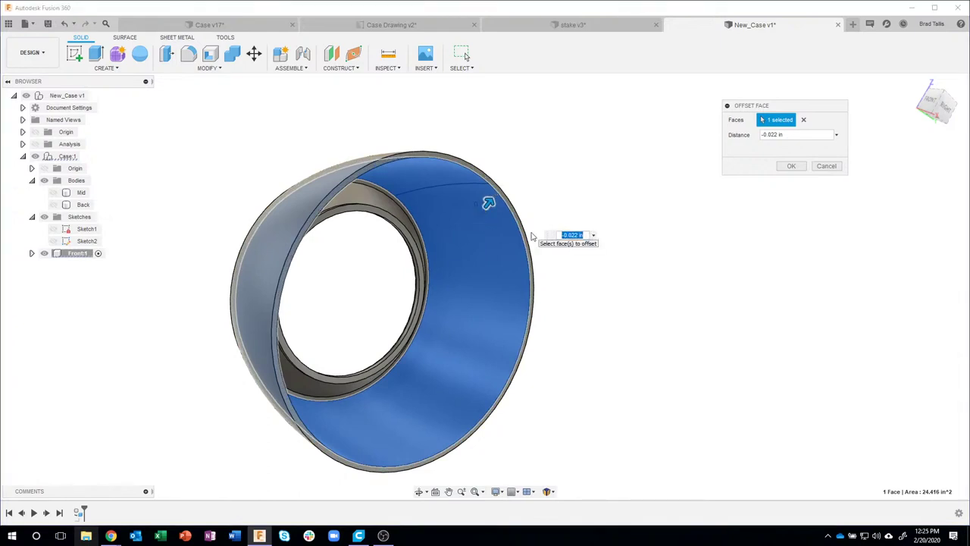
key("BackSpace")
key("Return")
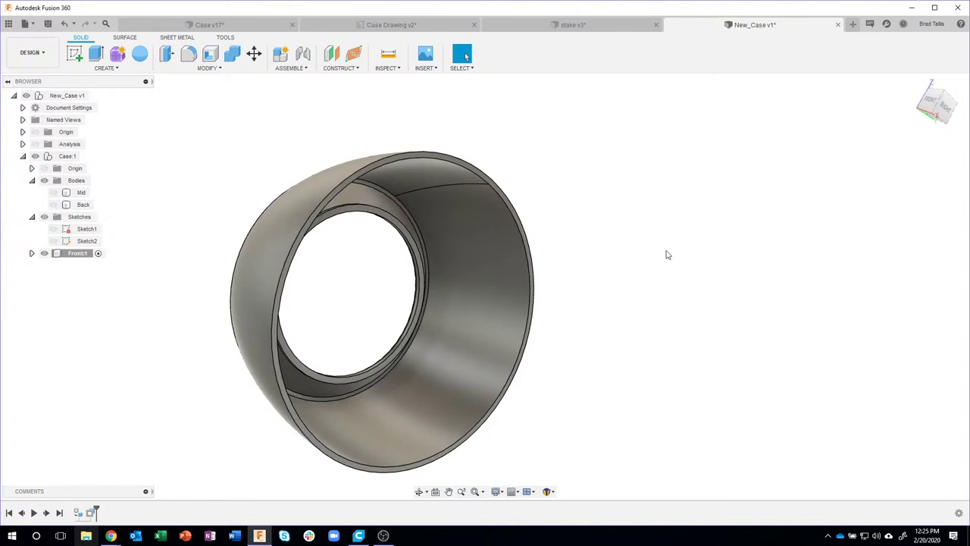
- Create a sketch on the narrow flat ring face inside the Front component and start projecting geometry into it
middle_click_drag(667, 254, 423, 175, "shift")
scroll(410, 171, "up", 5)
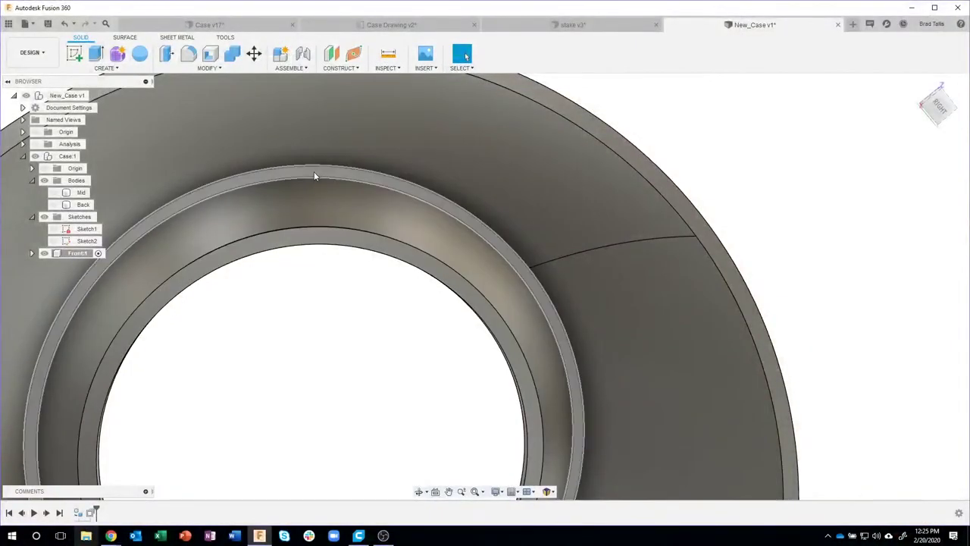
left_click(314, 174)
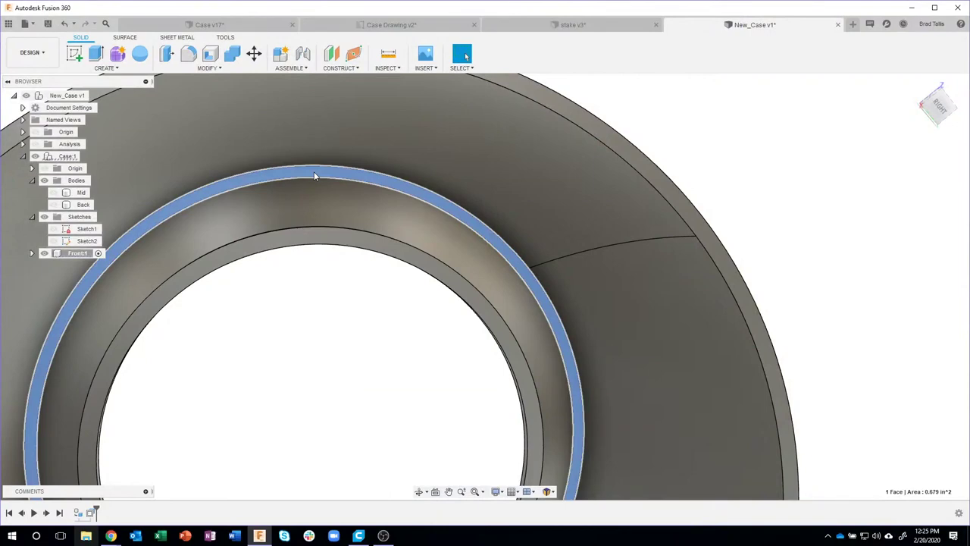
right_click(314, 174)
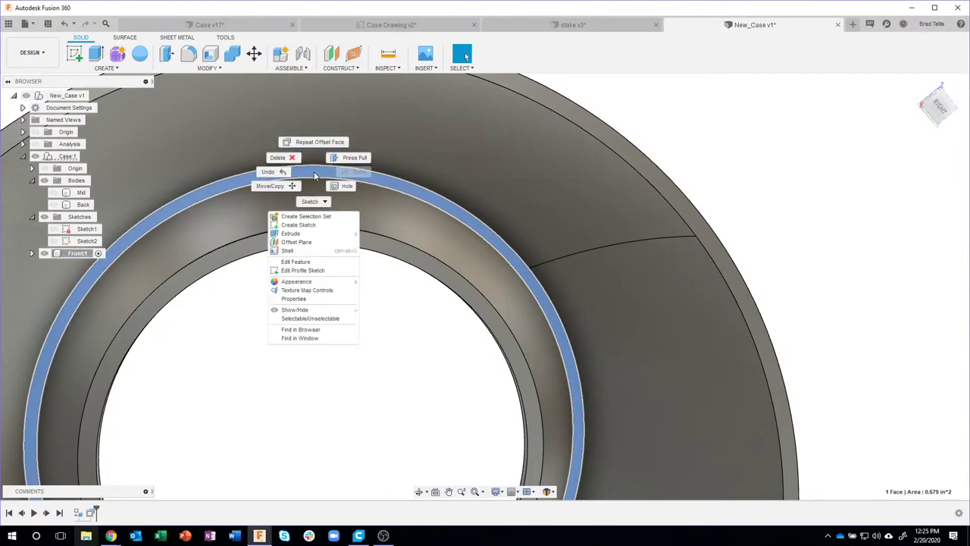
left_click(311, 225)
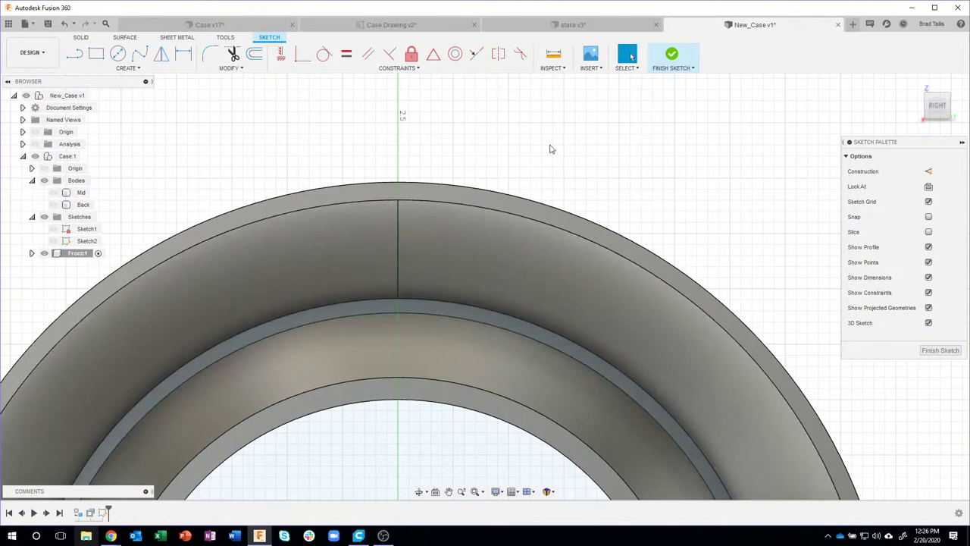
key("p")
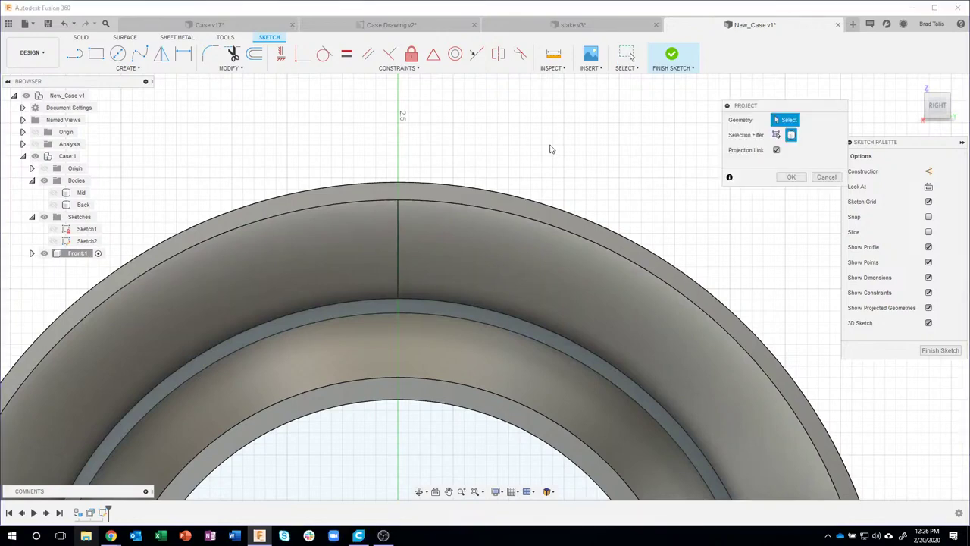
- Project the narrow ring face and the vertical seam edge above it into the sketch, using the specified-entities selection filter
left_click(776, 134)
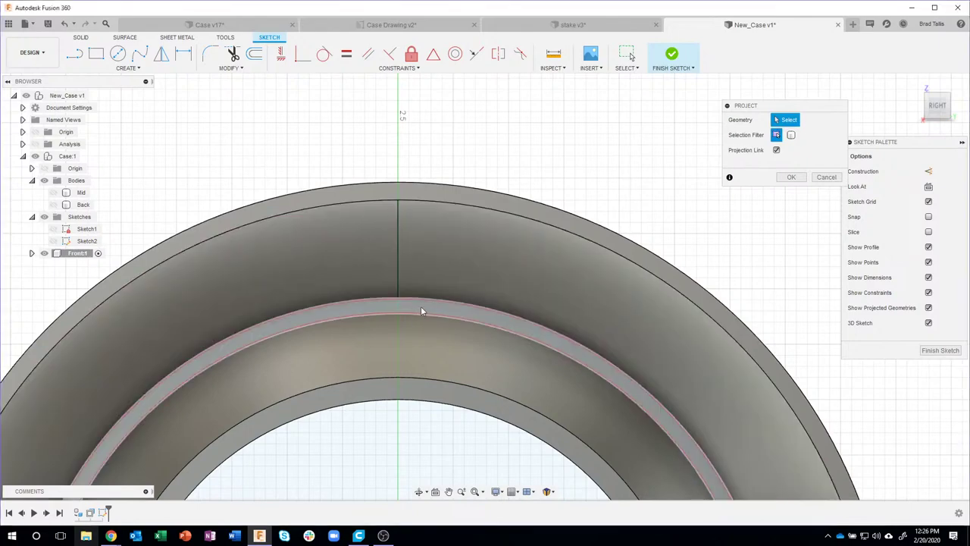
left_click(421, 306)
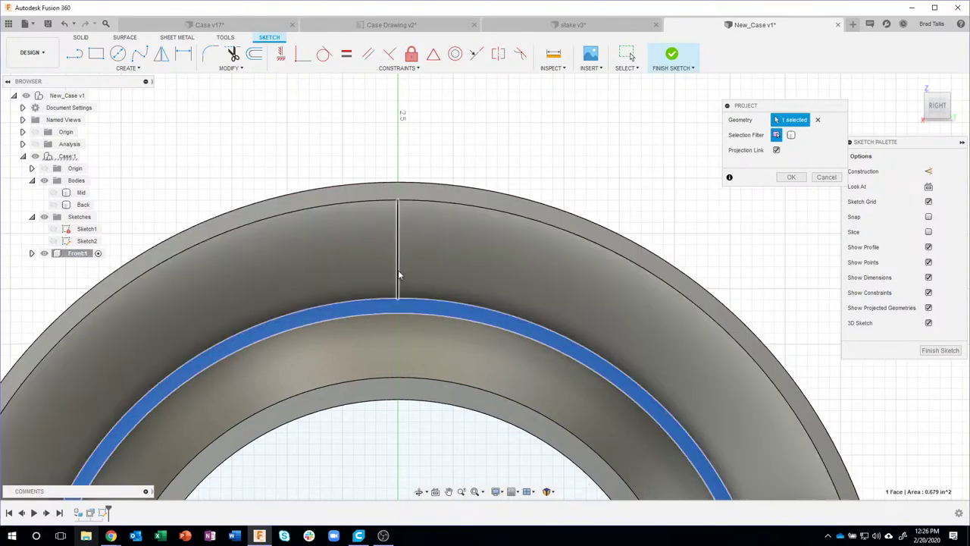
left_click(399, 276)
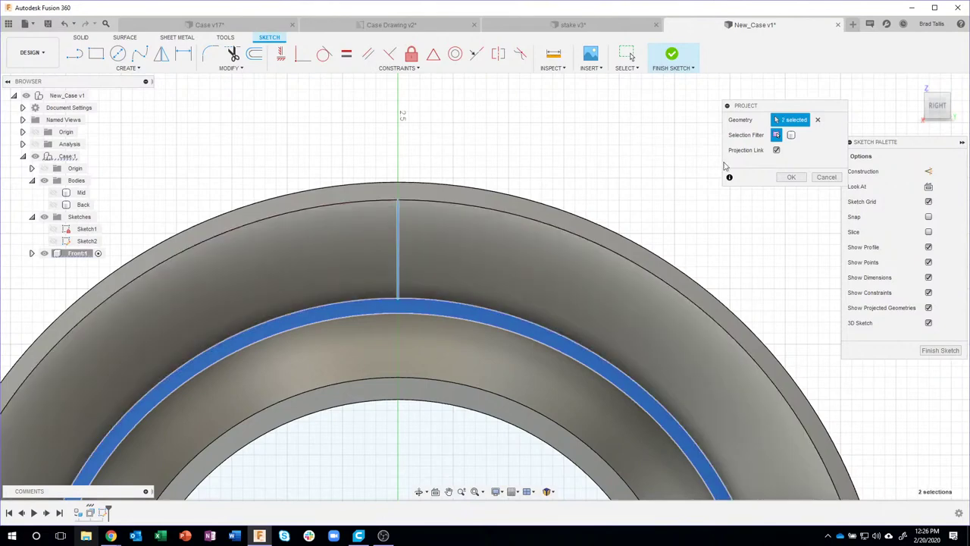
left_click(791, 177)
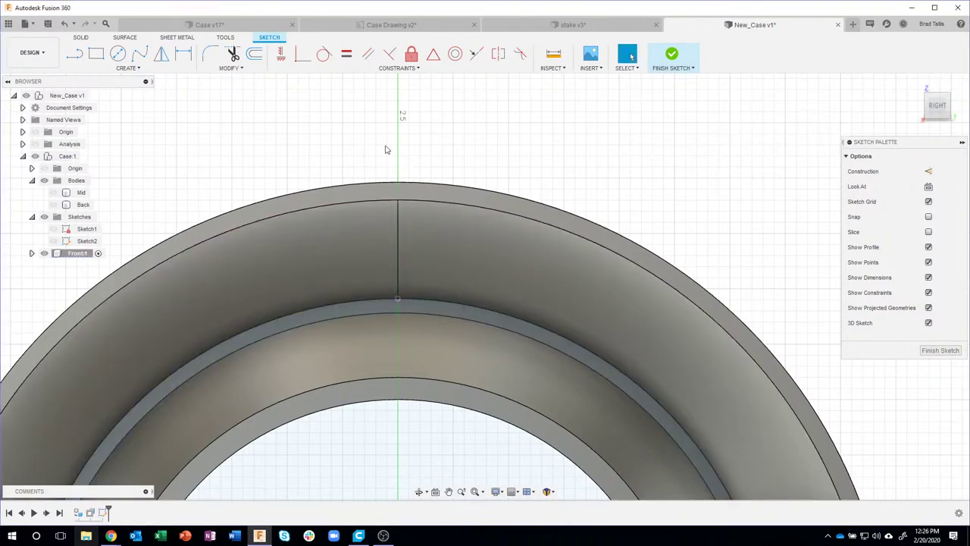
- Hide the Front body to inspect the projected seam line in the sketch, and show the body again
left_click(32, 253)
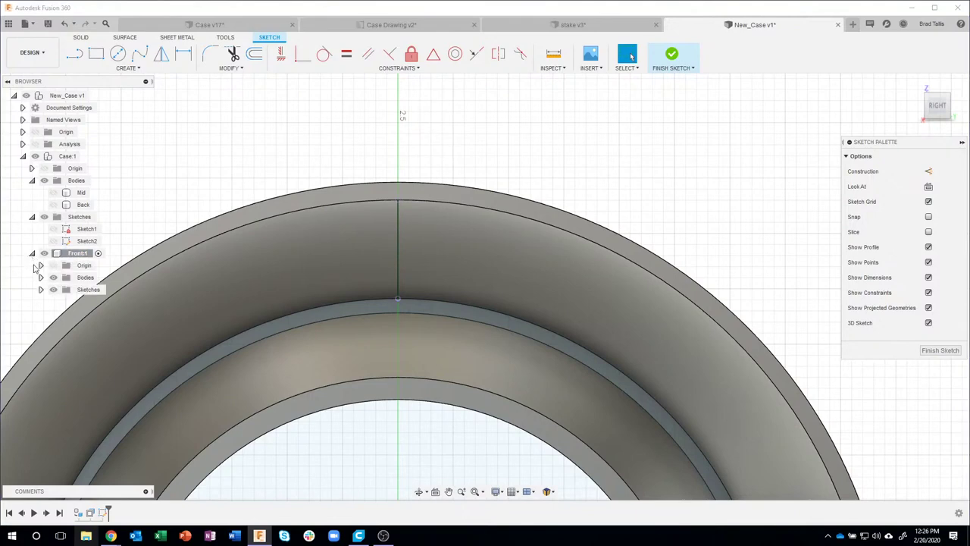
left_click(40, 277)
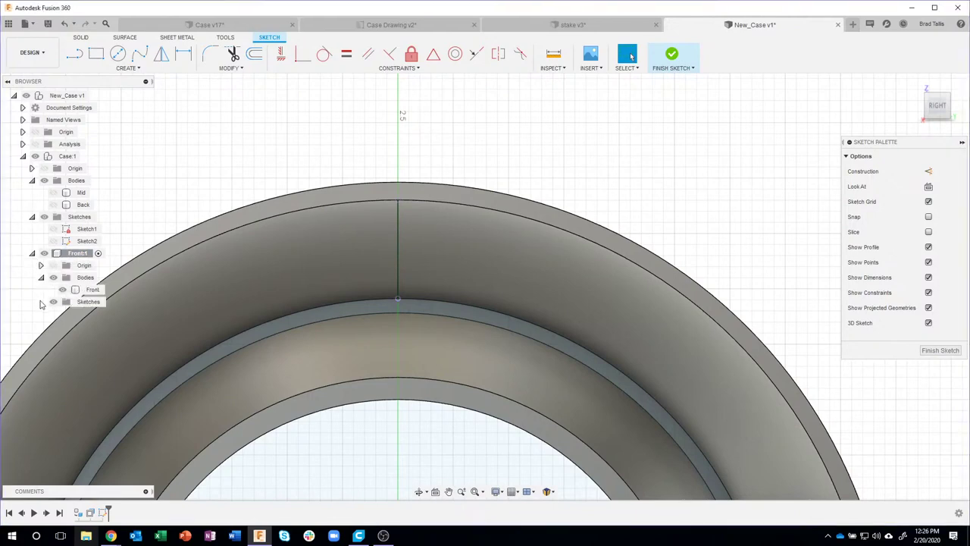
left_click(42, 302)
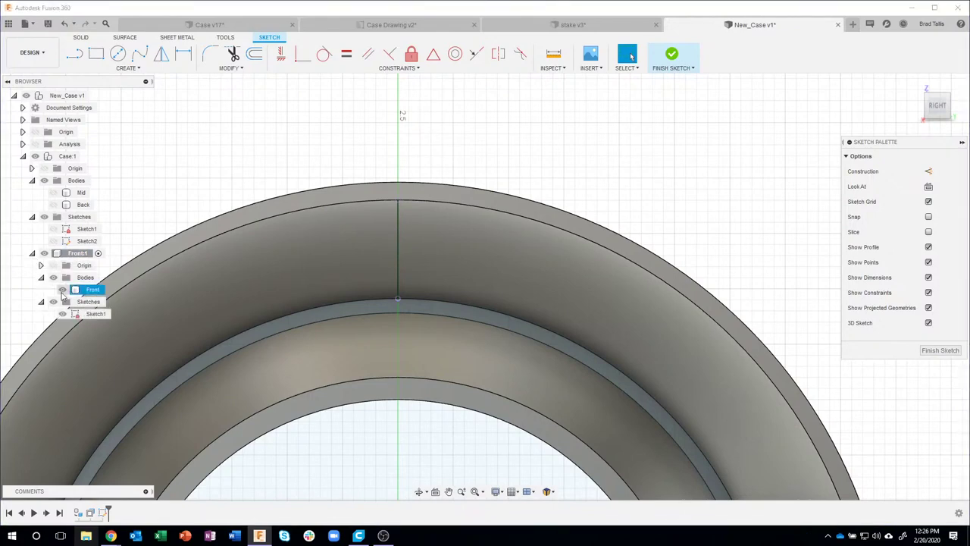
left_click(63, 290)
left_click(63, 291)
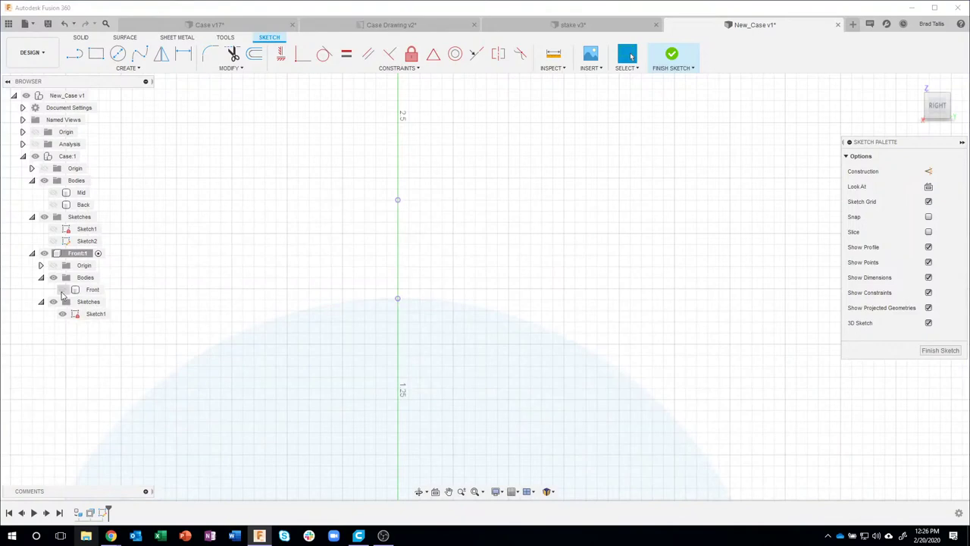
left_click(400, 220)
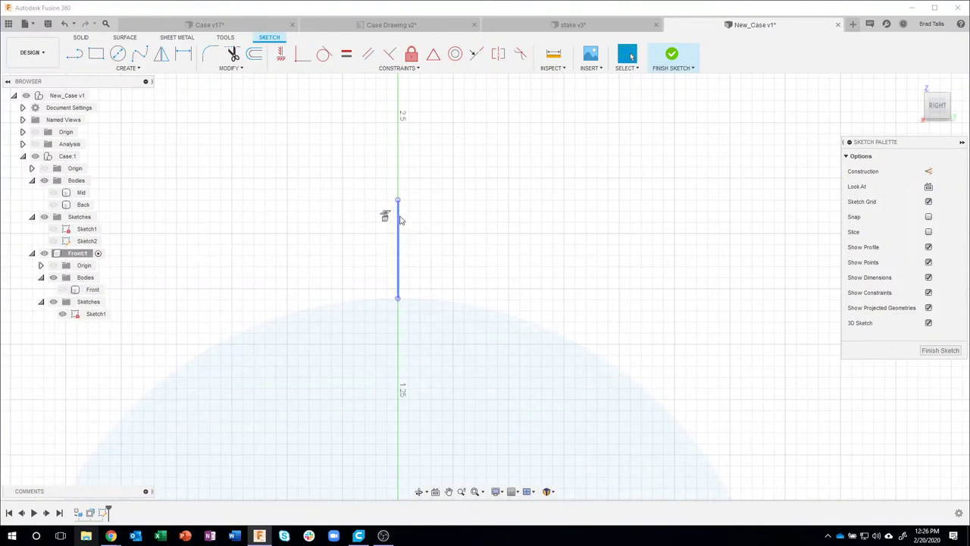
key("Delete")
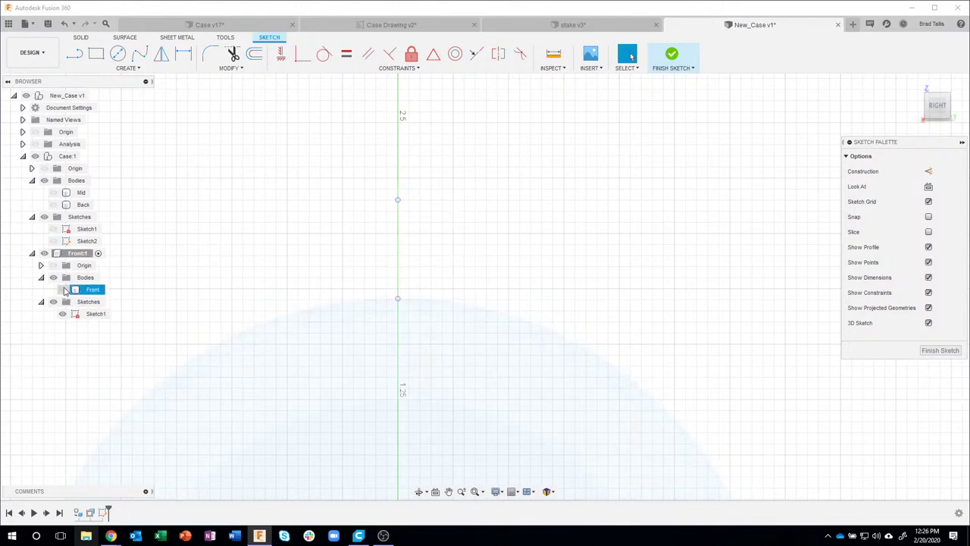
left_click(62, 288)
- Draw a vertical construction line across the narrow ring face, from the seam's lower end to the ring's inner edge
scroll(442, 202, "down", 2)
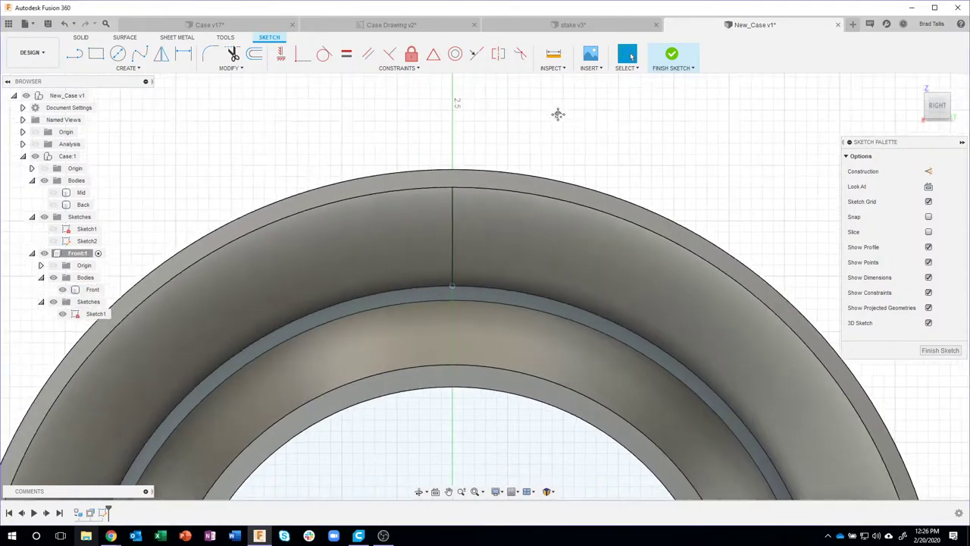
scroll(556, 113, "up", 4)
scroll(447, 347, "up", 5)
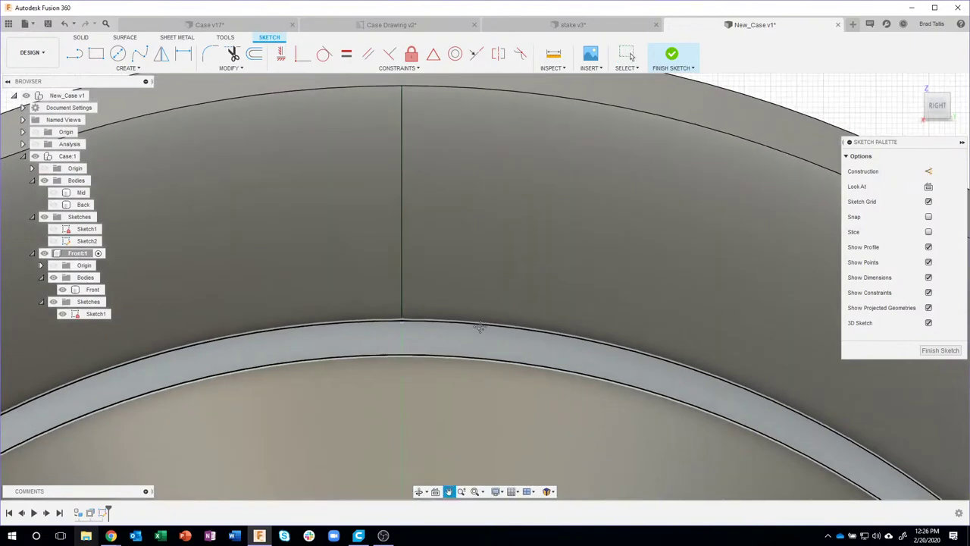
key("l")
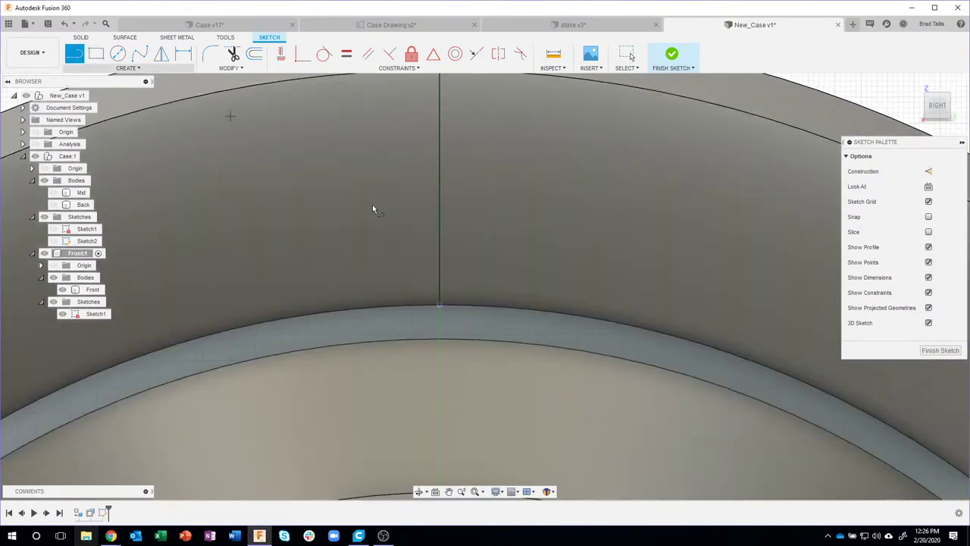
left_click(927, 172)
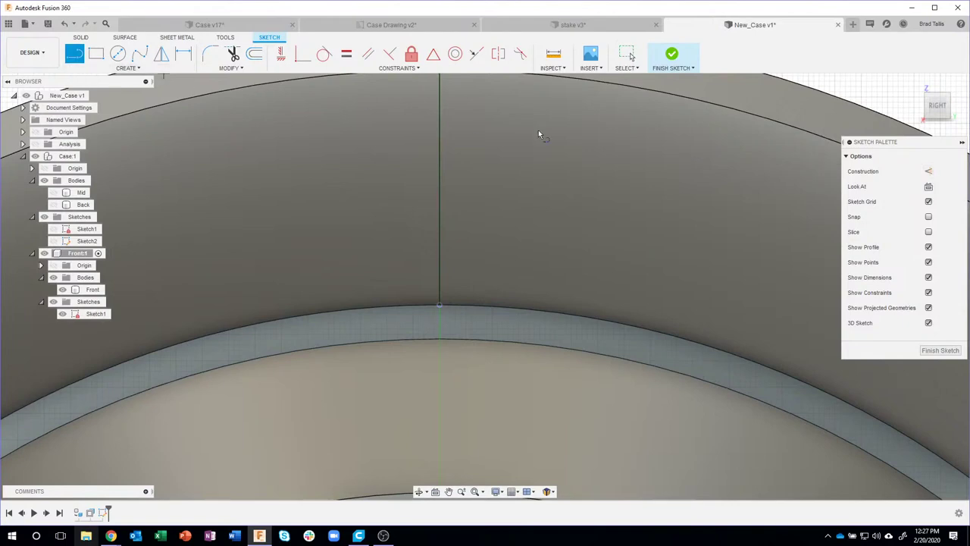
left_click(927, 171)
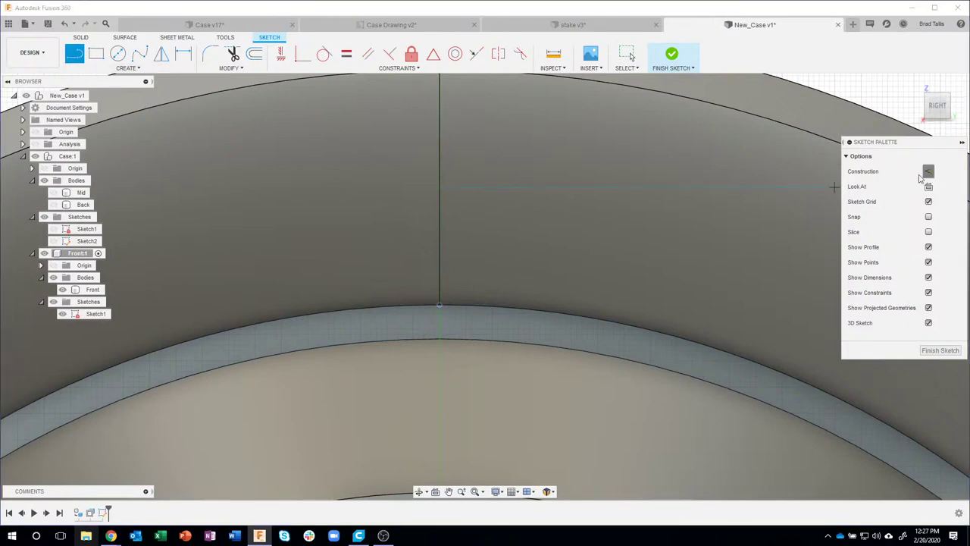
double_click(441, 339)
scroll(479, 334, "up", 2)
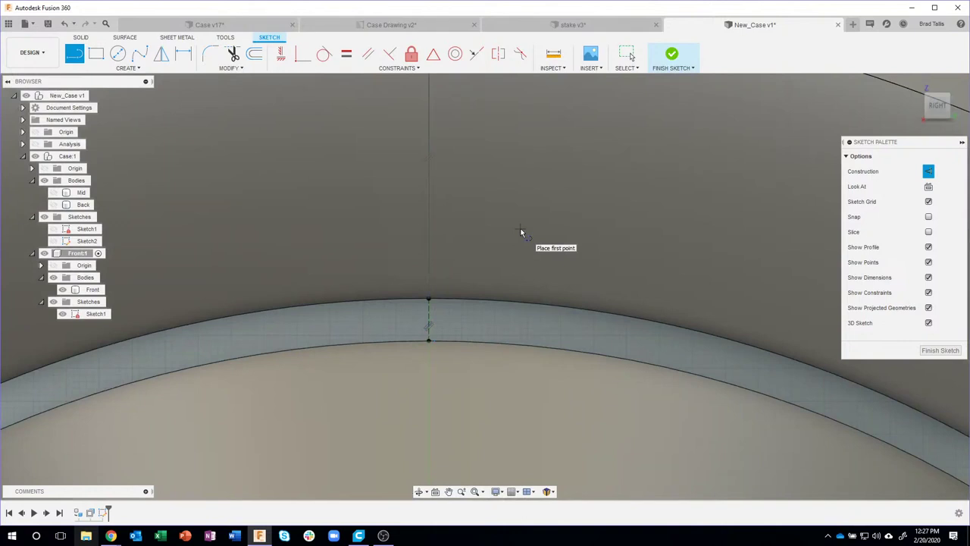
- Draw a 0.1 in diameter circle centred on the midpoint of the construction line
left_click(117, 56)
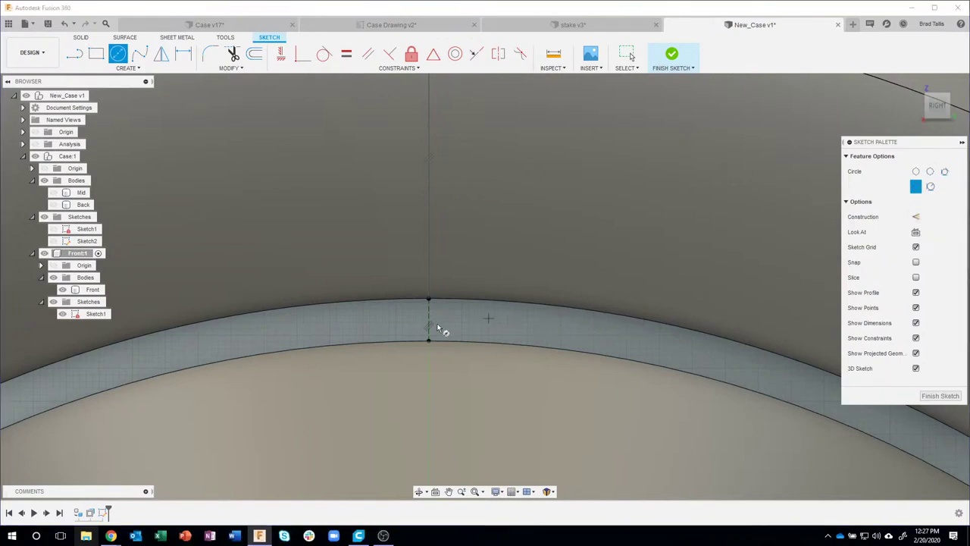
scroll(438, 327, "up", 2)
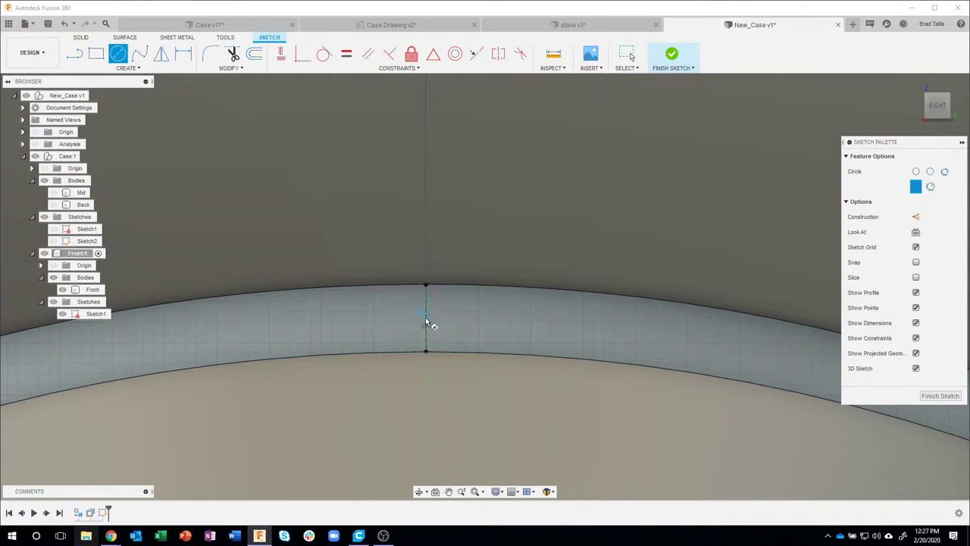
left_click(426, 319)
left_click(448, 335)
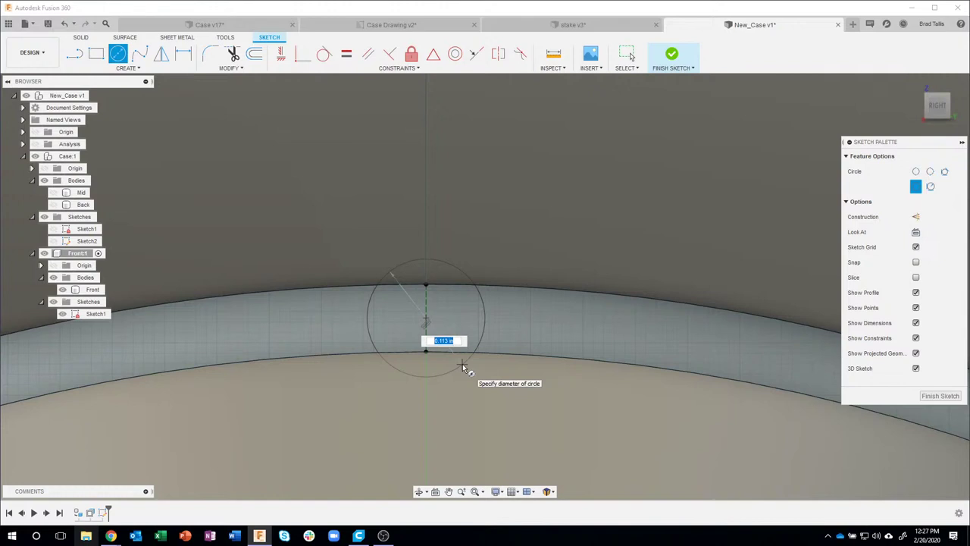
type("0.1")
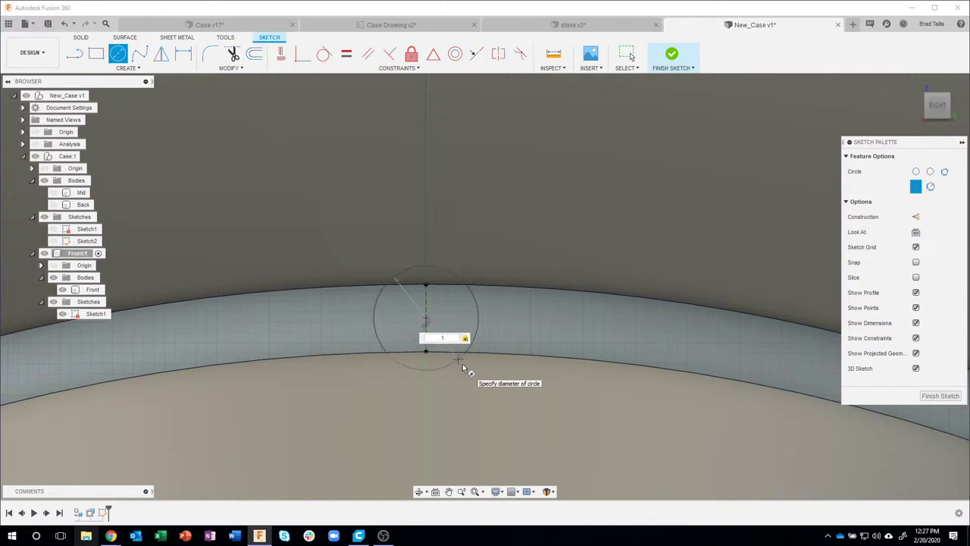
key("Return")
key("Escape")
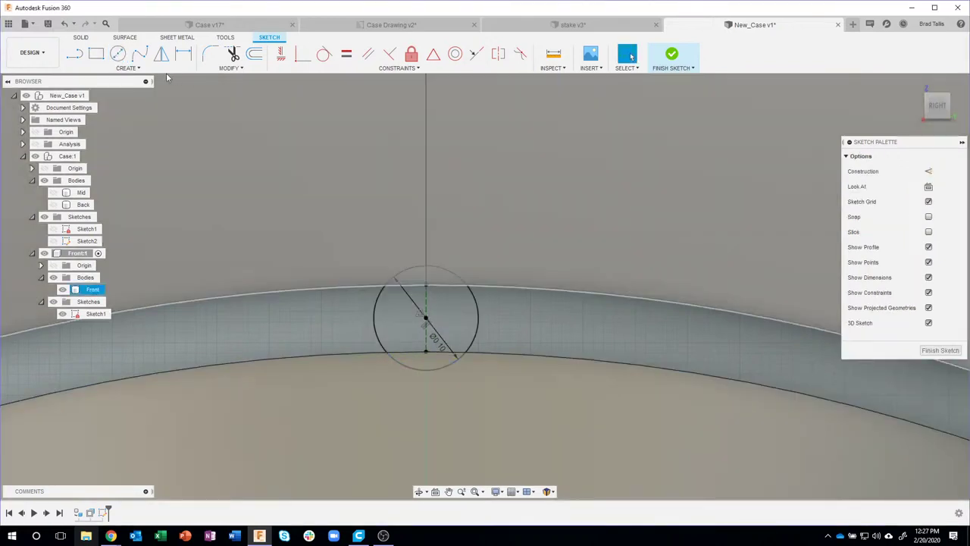
- Draw a concentric 0.2 in diameter circle around the 0.1 in circle and finish the sketch
left_click(118, 53)
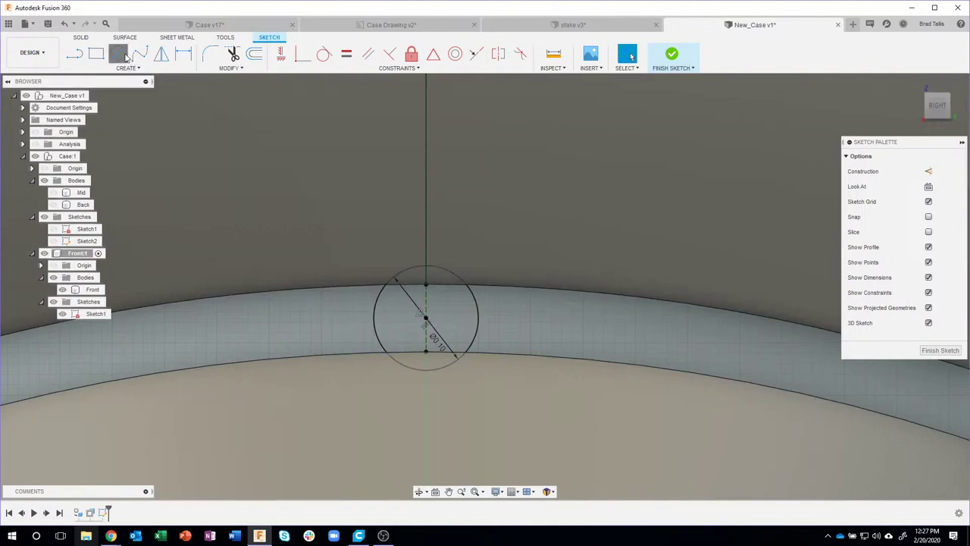
left_click(426, 319)
type("0.2")
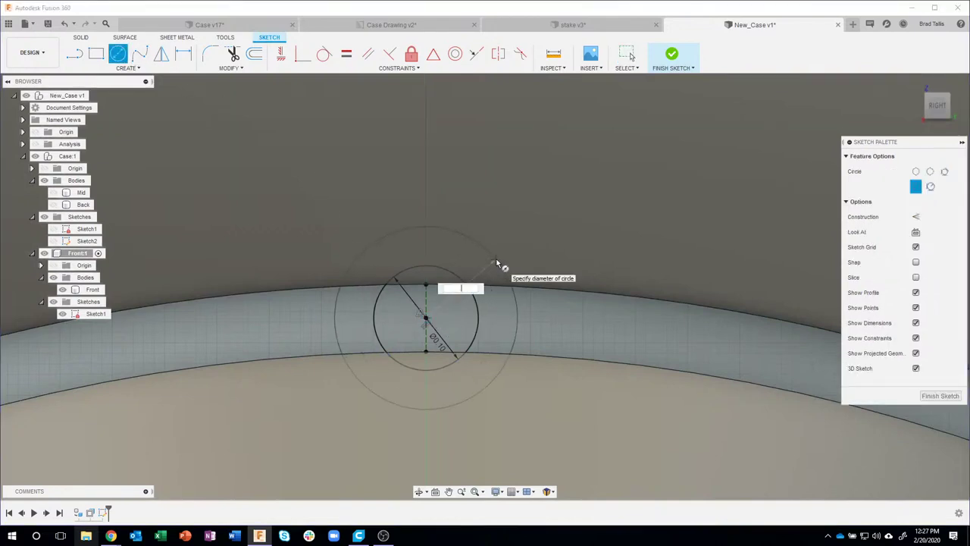
key("Return")
key("Escape")
scroll(506, 266, "down", 3)
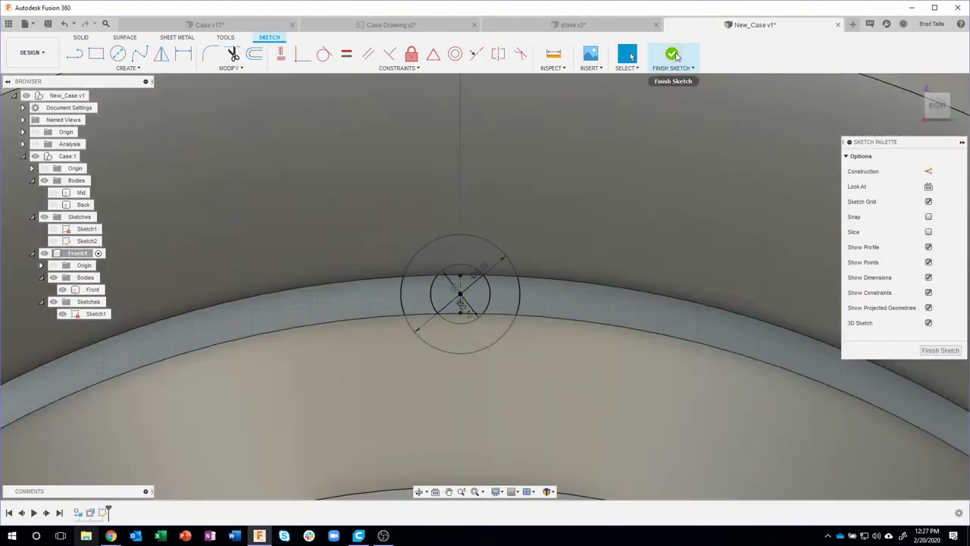
left_click(671, 54)
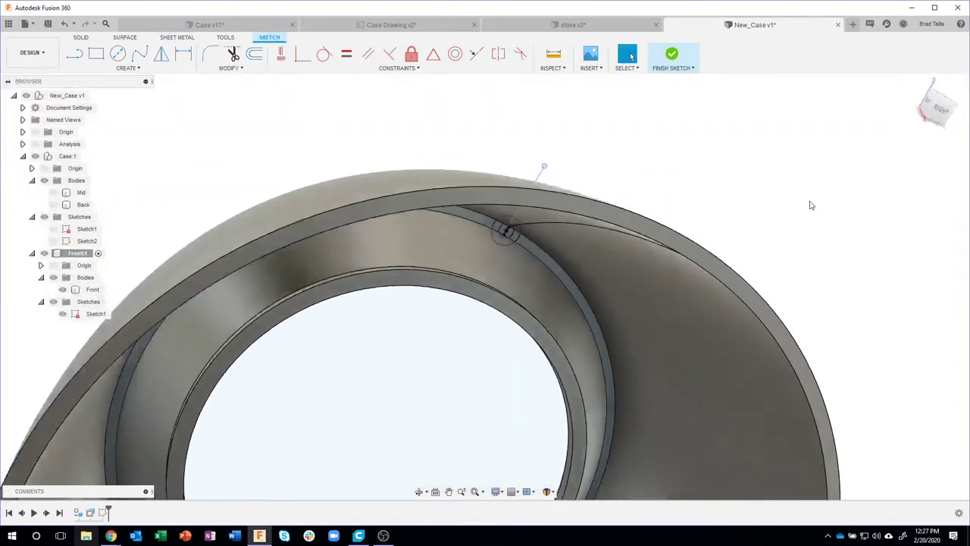
- Select every sketch profile between the two concentric circles so that the full ring area is selected
scroll(491, 221, "up", 6)
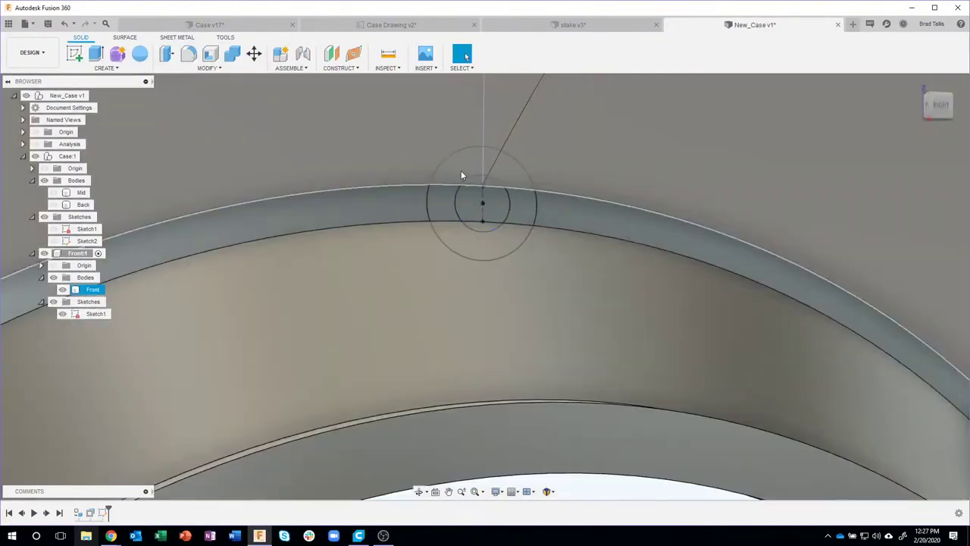
left_click(447, 202)
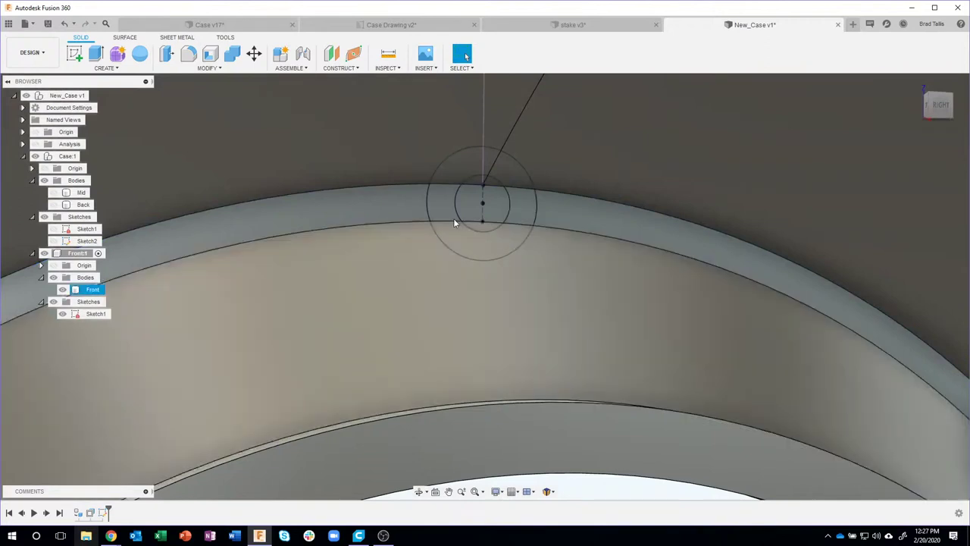
left_click(453, 176)
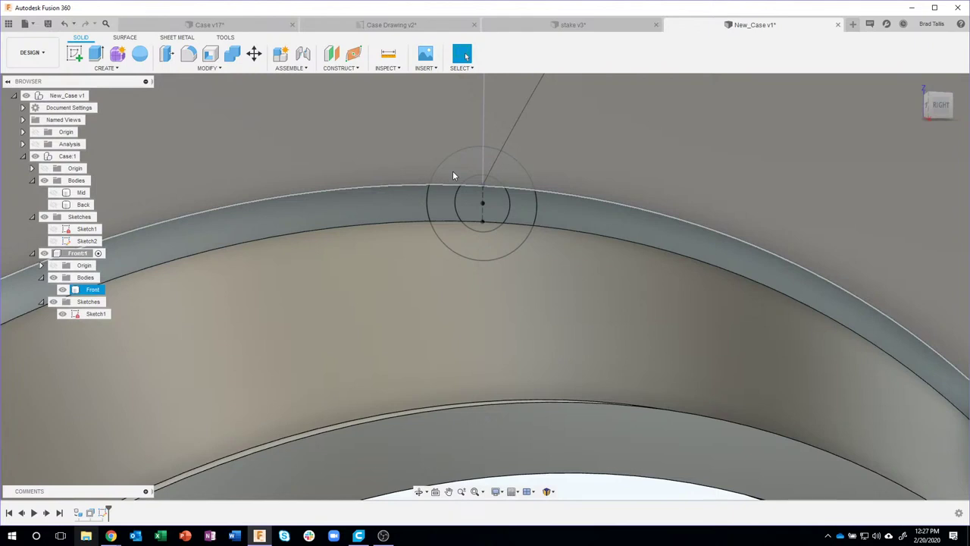
left_click(453, 176)
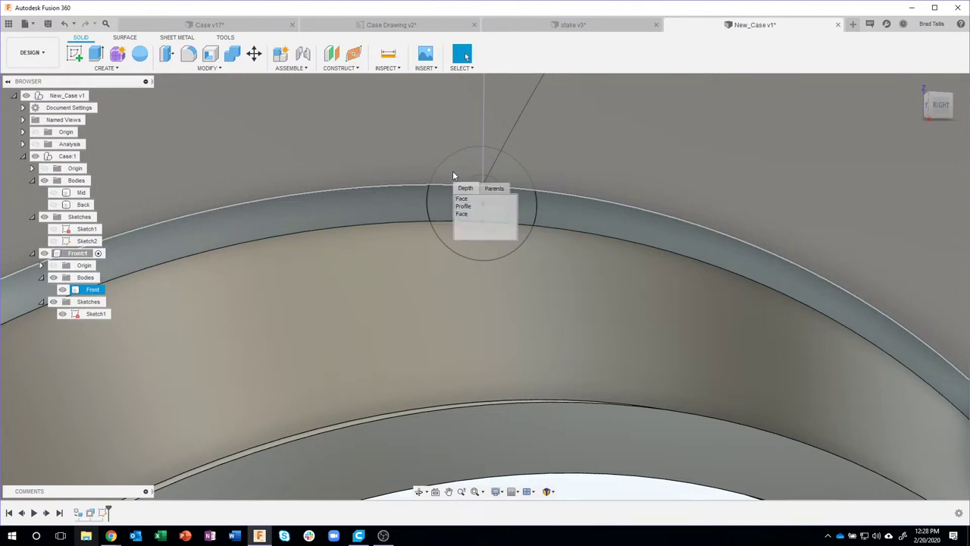
left_click(470, 206)
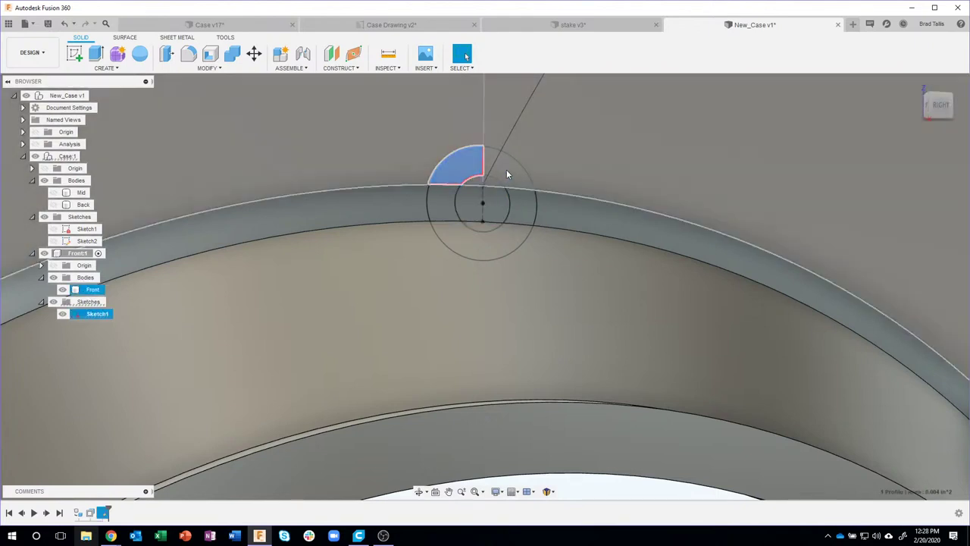
left_click(506, 169, "ctrl")
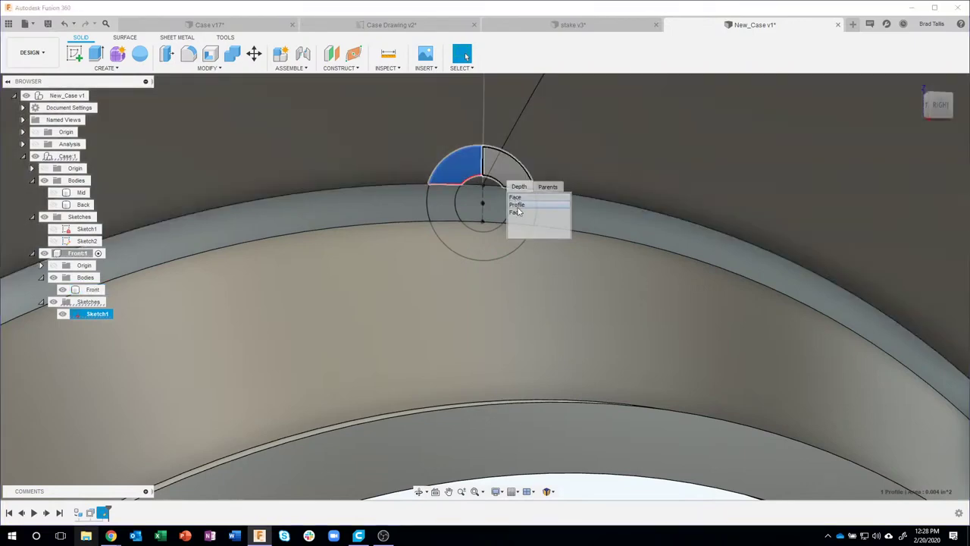
left_click(523, 198, "ctrl")
left_click(523, 210, "ctrl")
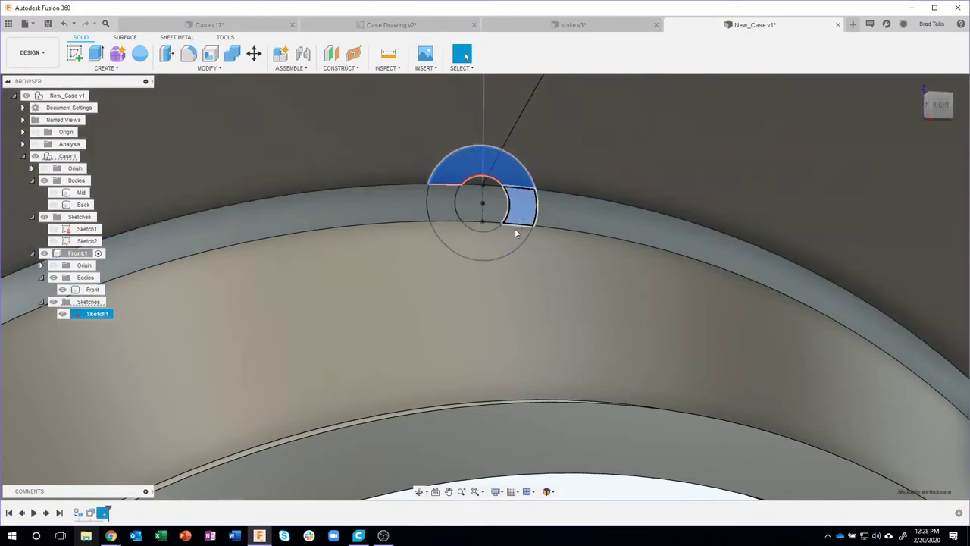
left_click(513, 239, "ctrl")
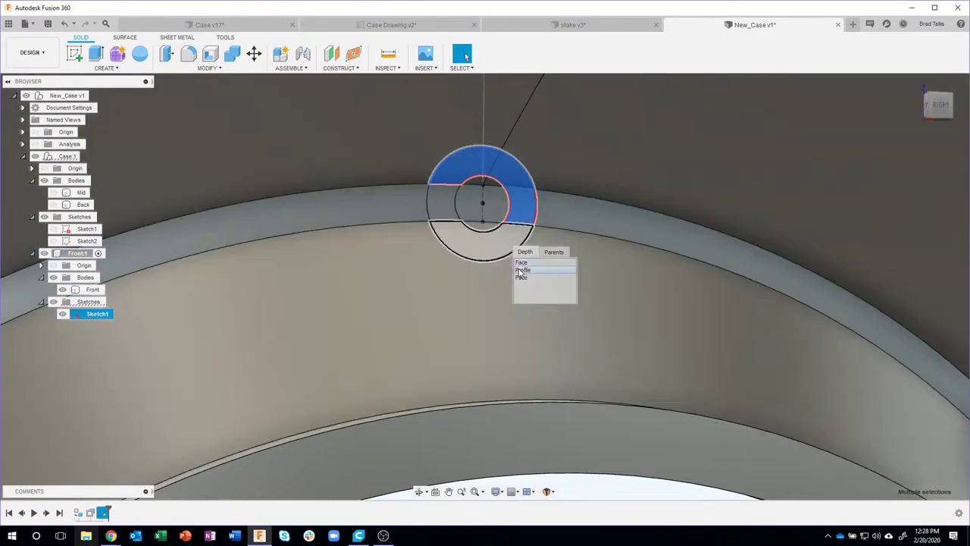
left_click(523, 265, "ctrl")
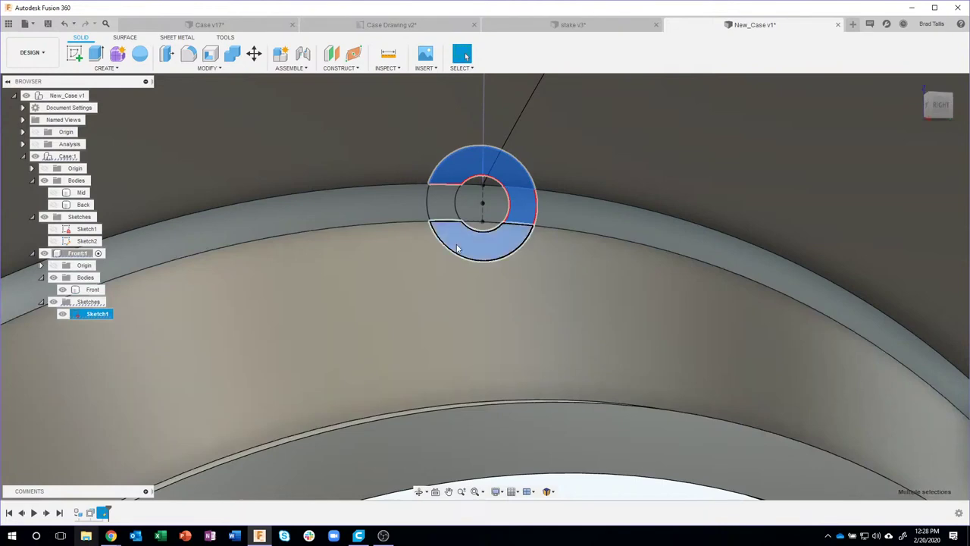
left_click(443, 209, "ctrl")
left_click(424, 248, "ctrl")
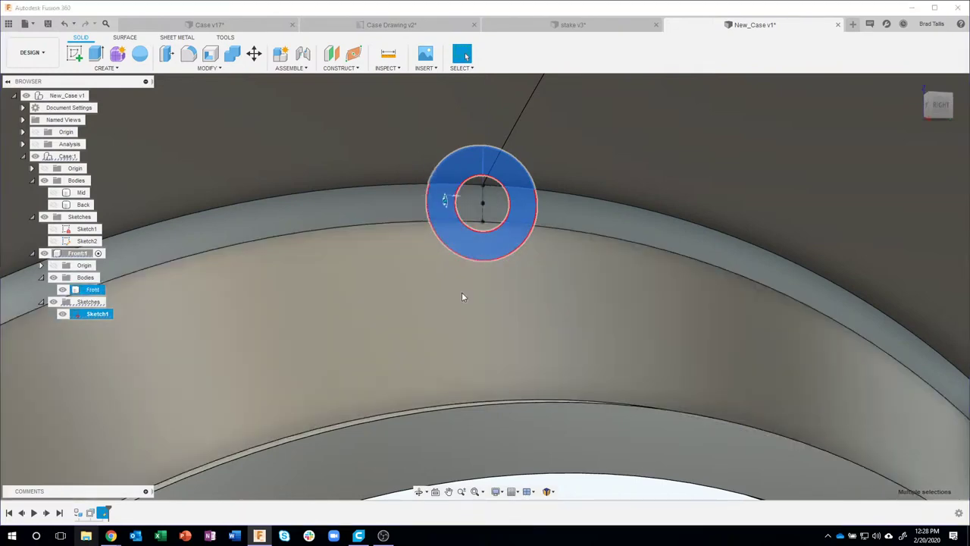
- Extrude the area between the two circles 0.675 in into the case interior, joining it to the Front body as a hollow boss
key("e")
scroll(461, 296, "down", 3)
middle_click_drag(461, 296, 430, 256, "shift")
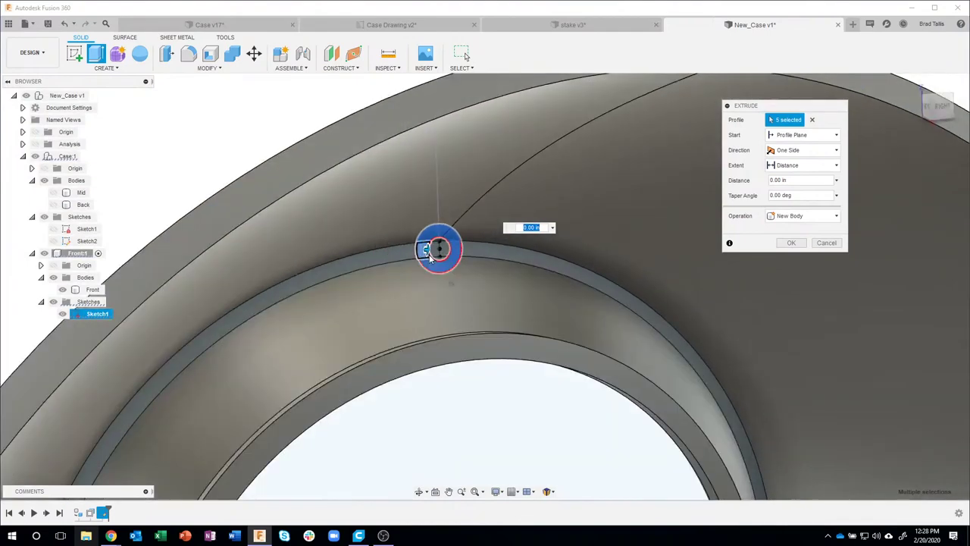
left_click_drag(430, 256, 504, 281)
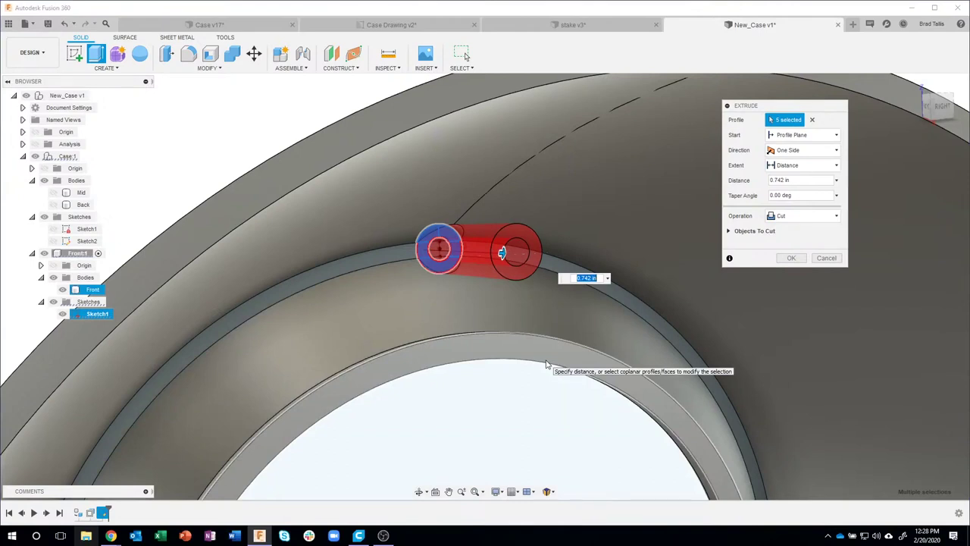
left_click(768, 182)
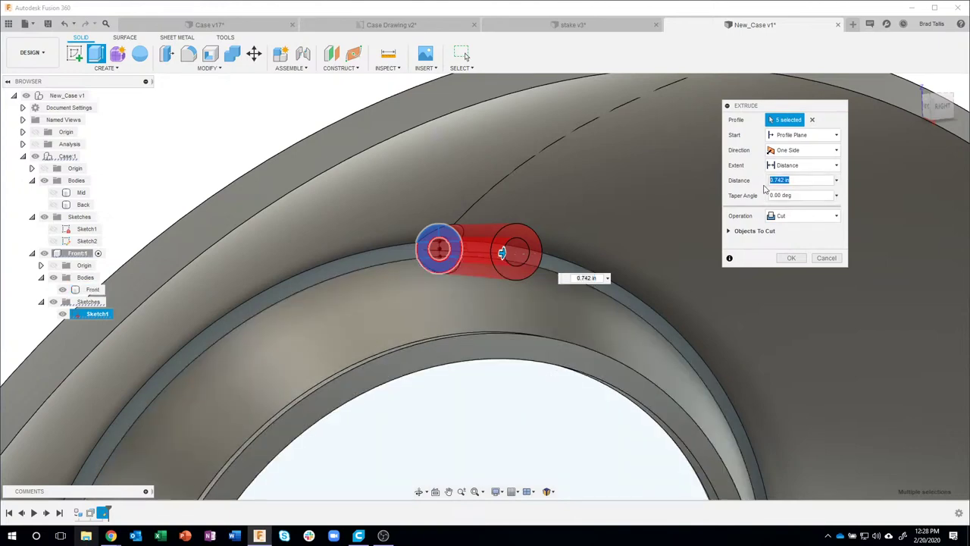
key("BackSpace")
type(".675")
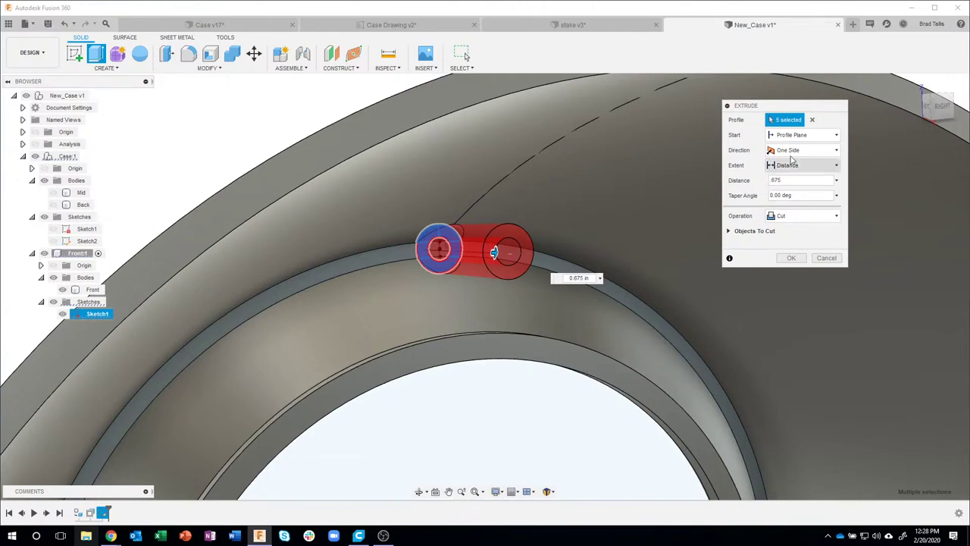
middle_click_drag(639, 273, 509, 216, "shift")
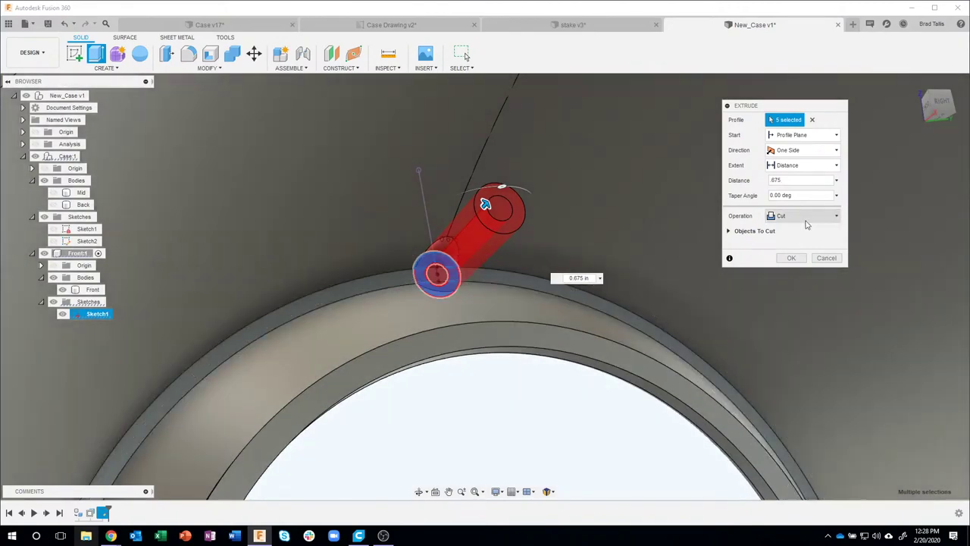
left_click(806, 219)
left_click(794, 227)
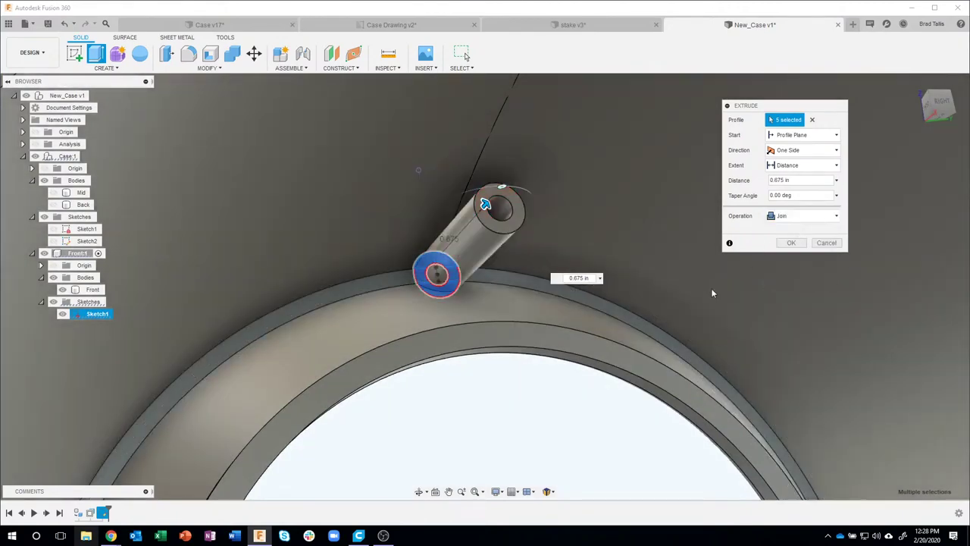
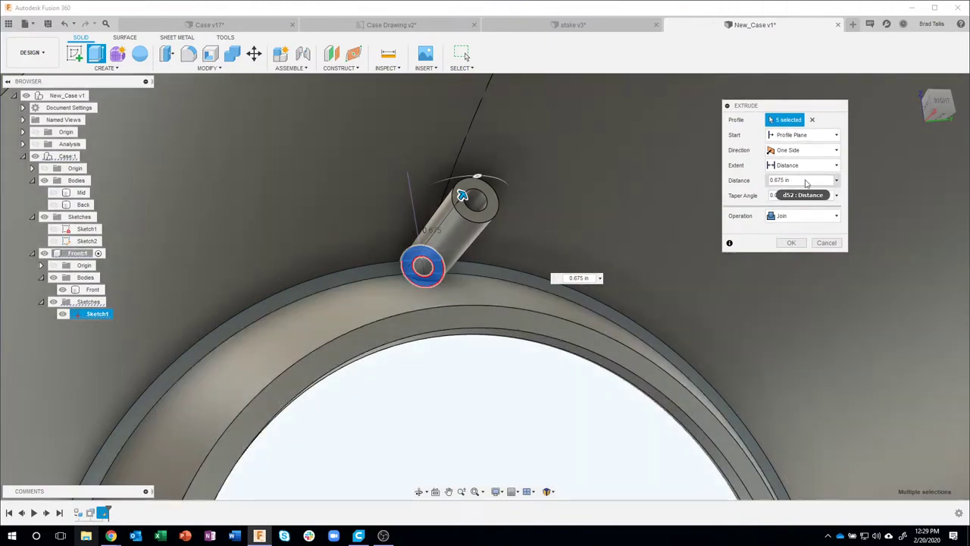
left_click(792, 242)
- Apply a 1 degree draft to the boss's outer cylindrical face, using its end face as the draft plane
scroll(528, 430, "down", 3)
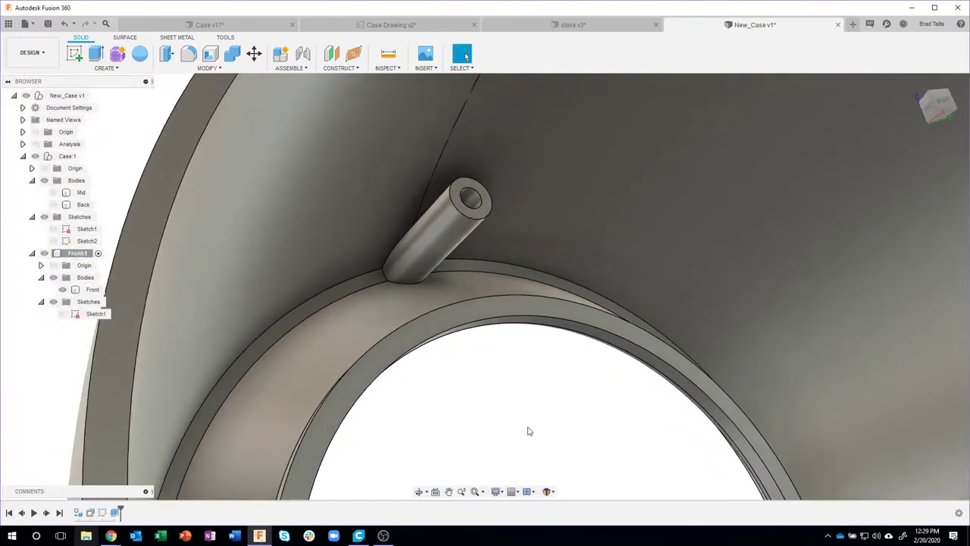
scroll(526, 429, "up", 3)
middle_click_drag(526, 430, 476, 405, "shift")
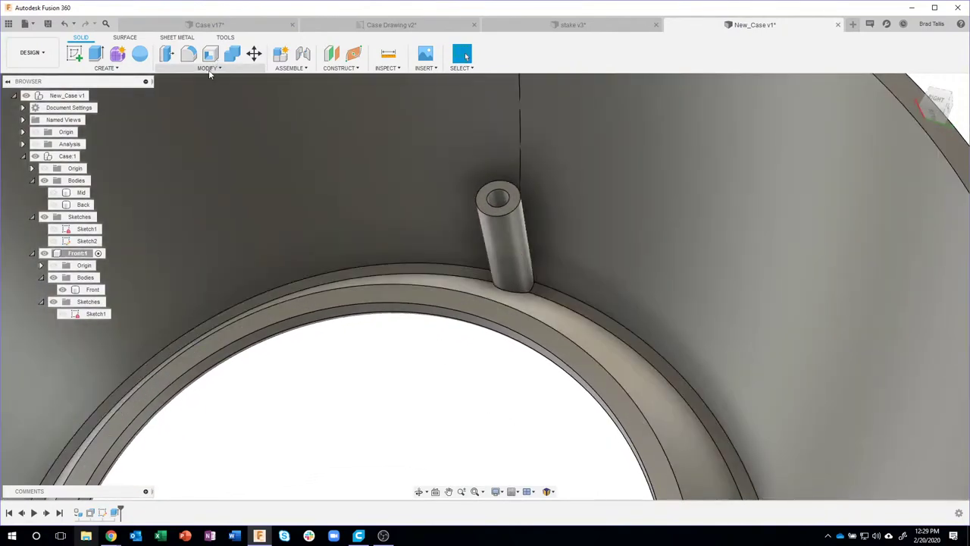
left_click(208, 68)
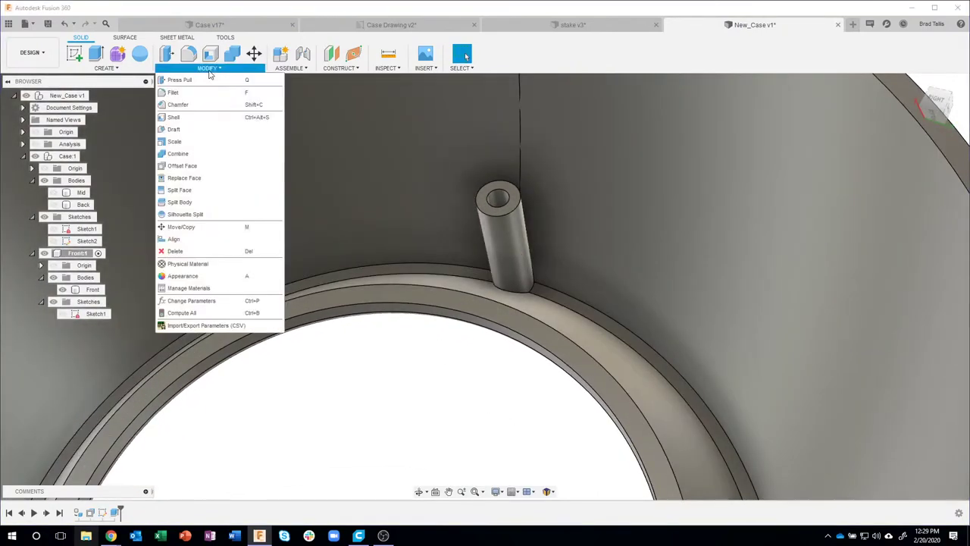
left_click(191, 131)
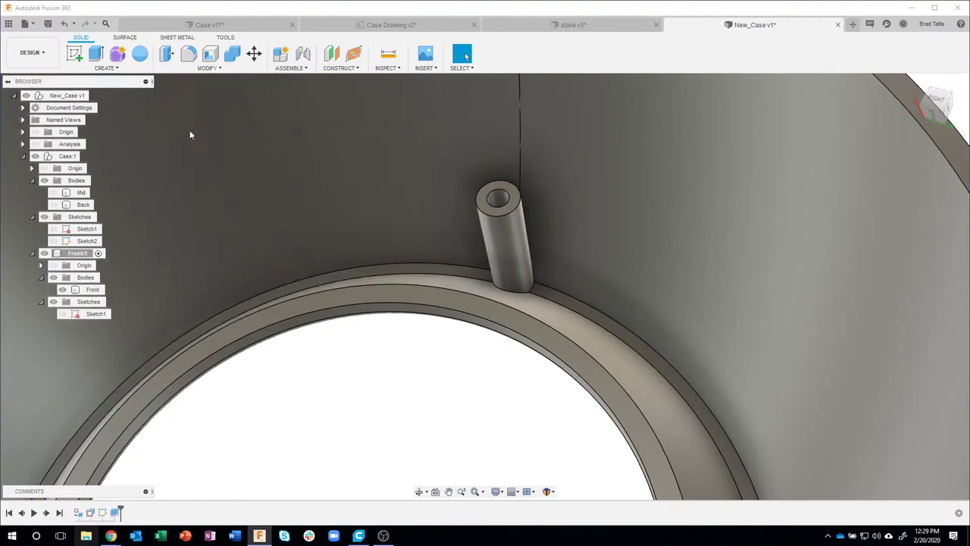
left_click(485, 199)
middle_click_drag(557, 201, 480, 194, "shift")
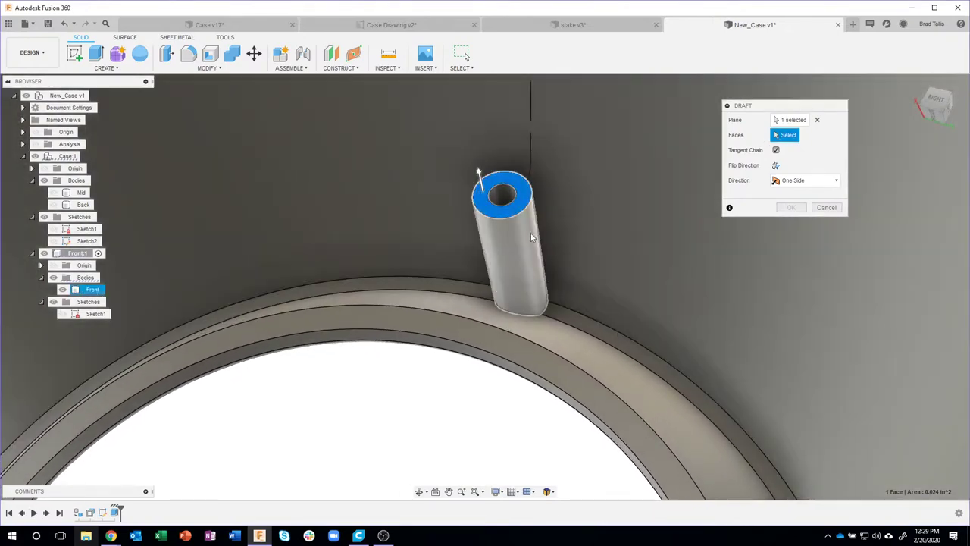
left_click(527, 235)
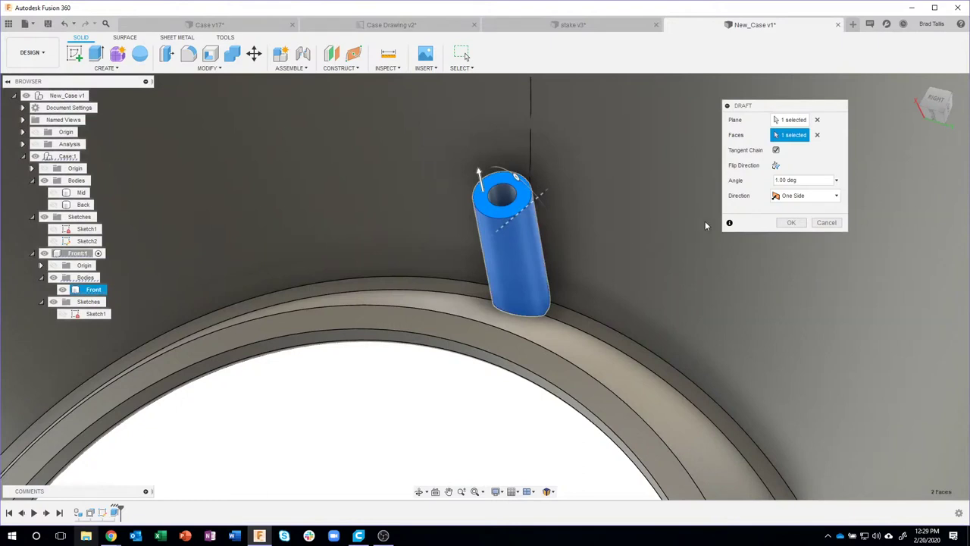
left_click_drag(525, 177, 534, 189)
middle_click_drag(501, 219, 492, 201, "shift")
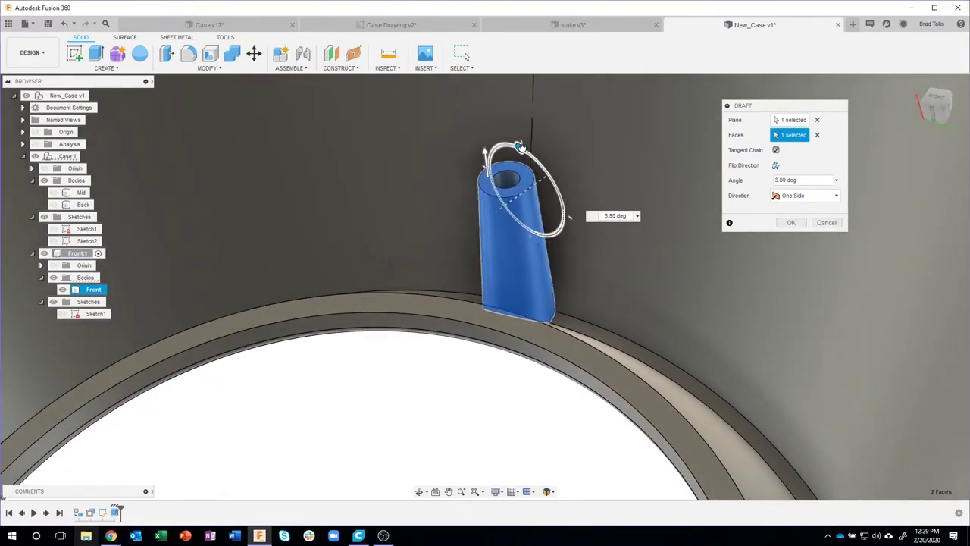
left_click_drag(517, 146, 531, 182)
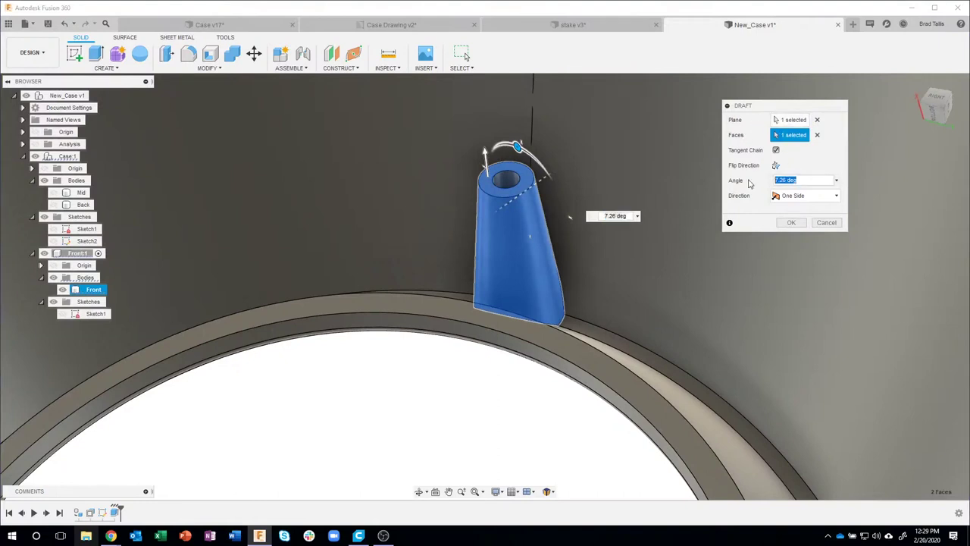
type("1")
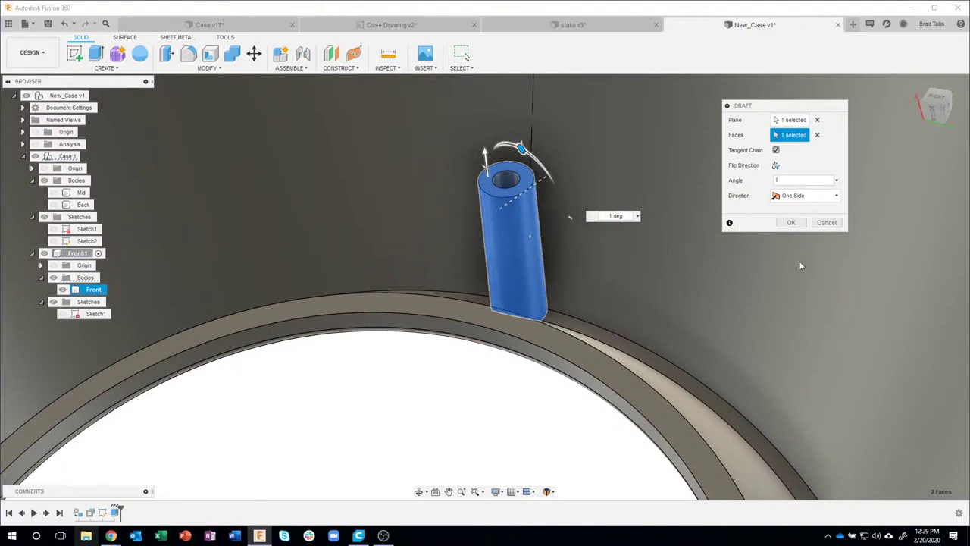
left_click(798, 224)
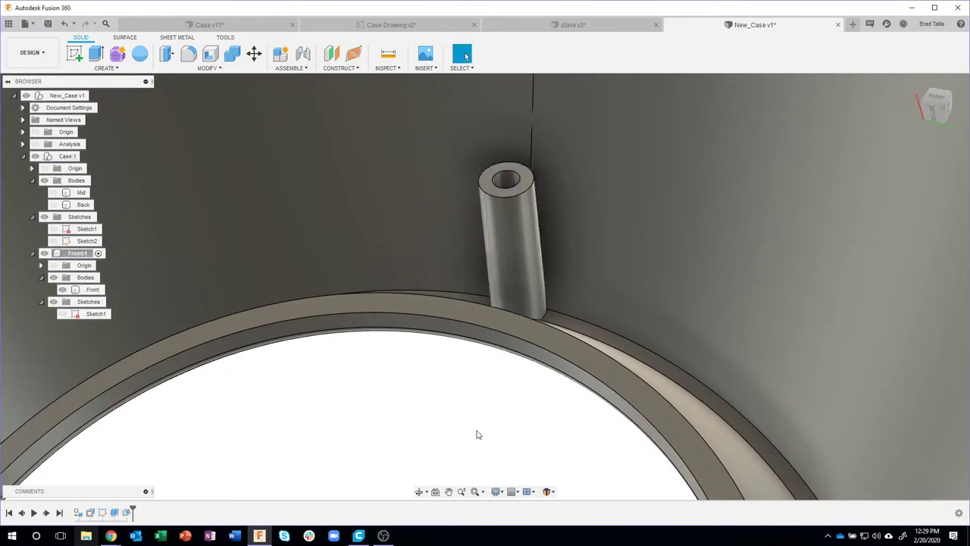
- Examine the boss's taper and its position on the inner ring from the Right view
scroll(476, 434, "down", 3)
scroll(476, 434, "down", 5)
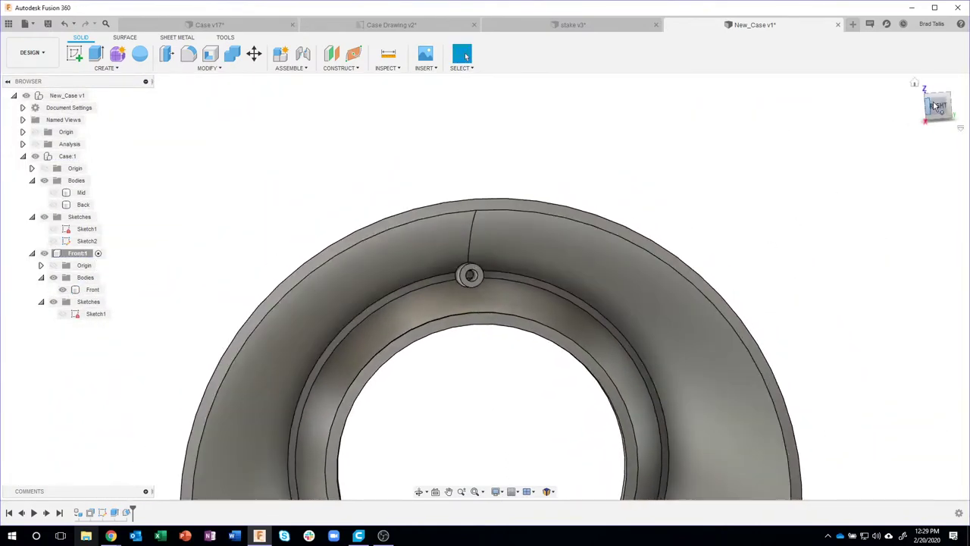
scroll(472, 245, "down", 2)
scroll(468, 263, "up", 5)
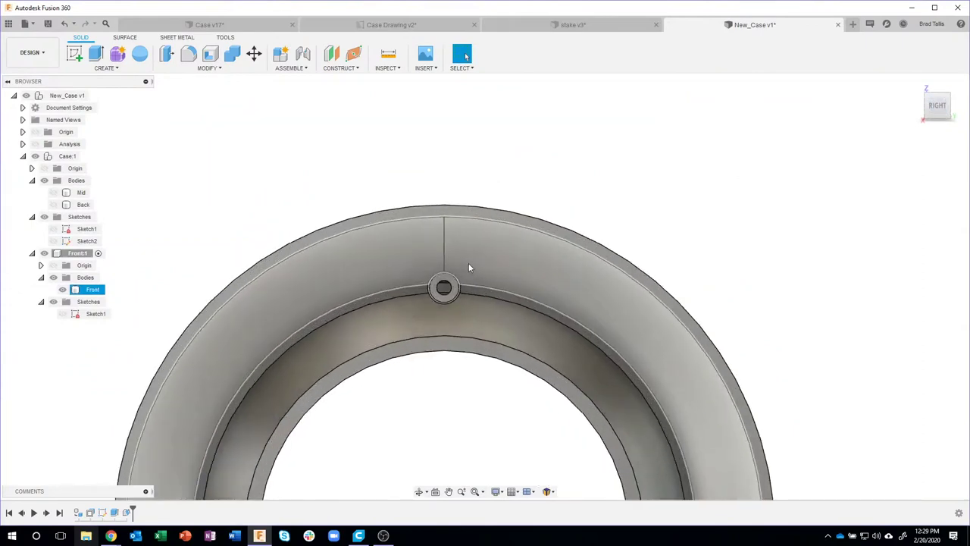
scroll(462, 277, "up", 3)
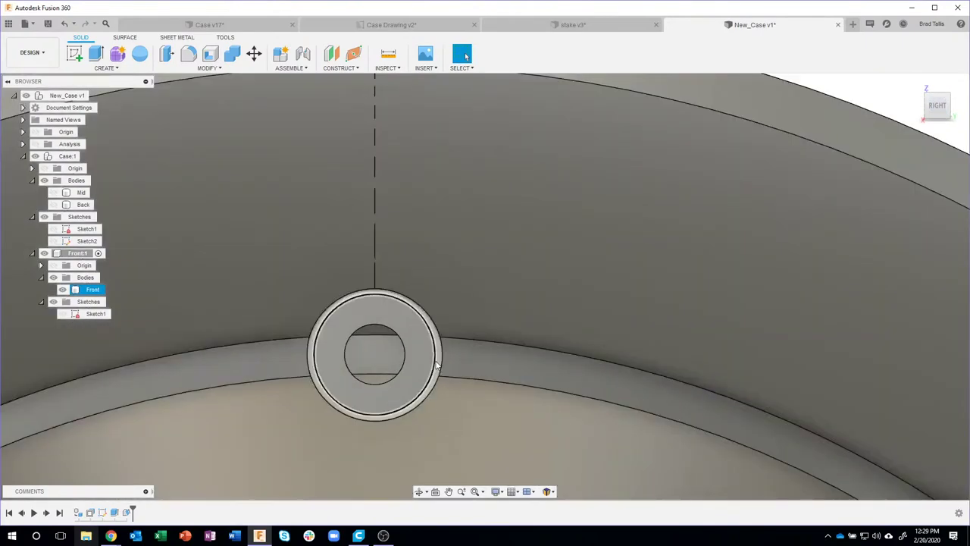
scroll(439, 356, "down", 5)
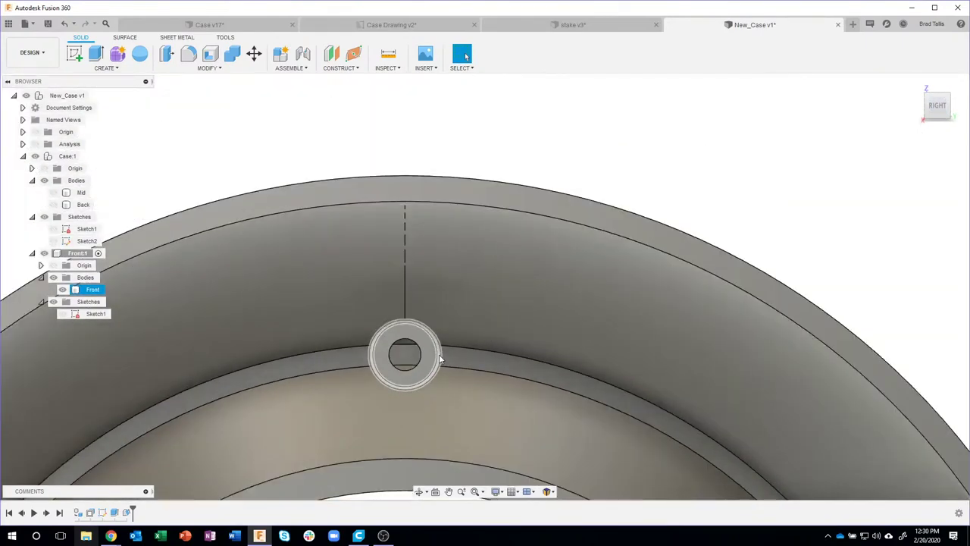
middle_click_drag(626, 214, 502, 397, "shift")
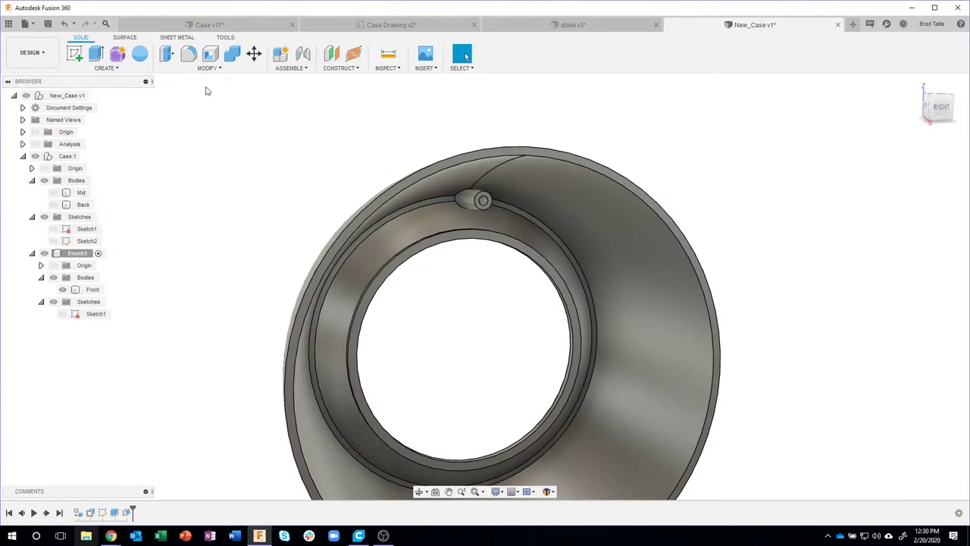
- Set up a circular pattern of type Features with the boss's extrude and draft features as its objects
left_click(116, 70)
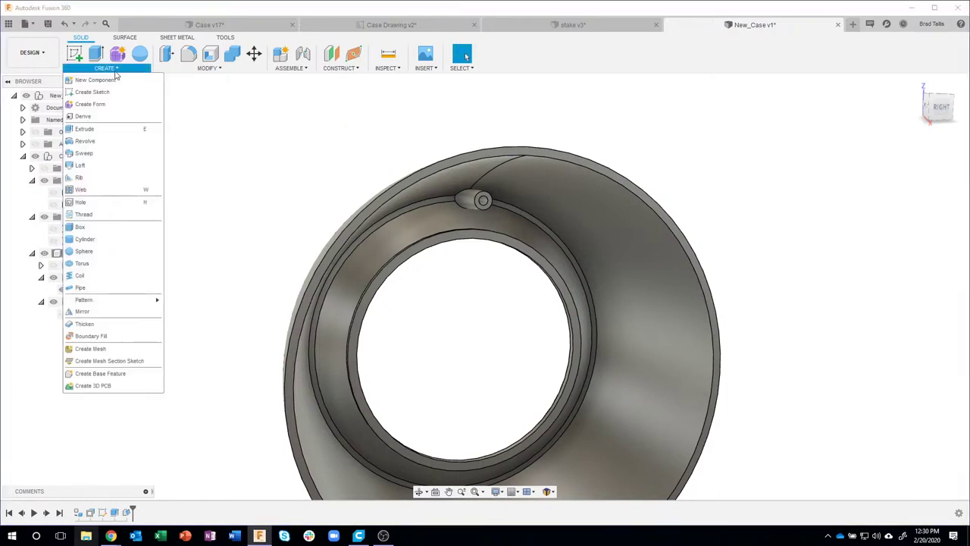
mouse_move(118, 304)
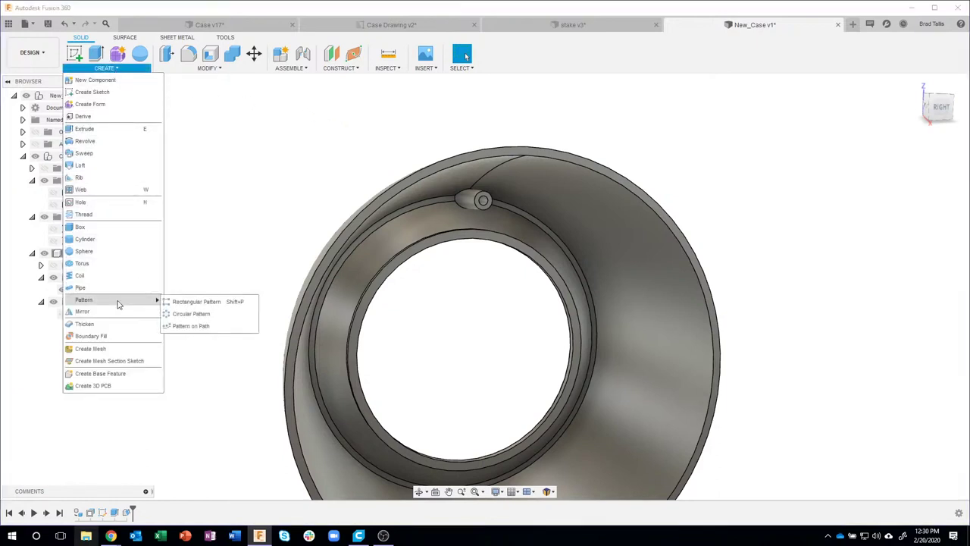
left_click(191, 314)
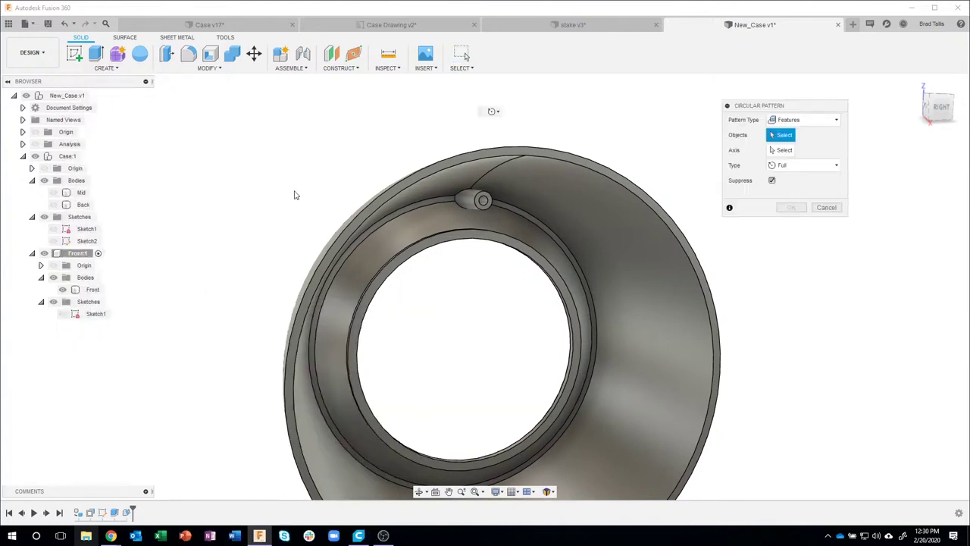
left_click(811, 120)
left_click(788, 134)
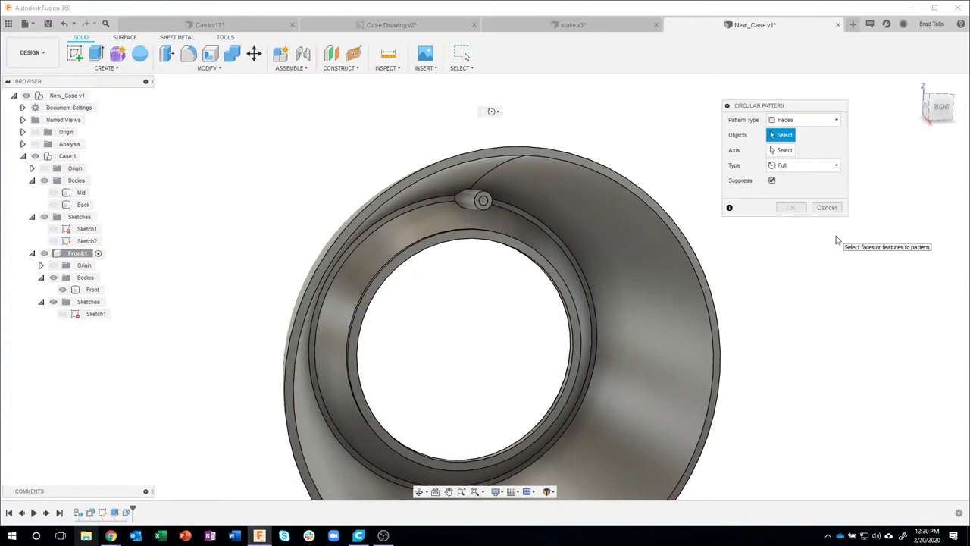
left_click(817, 125)
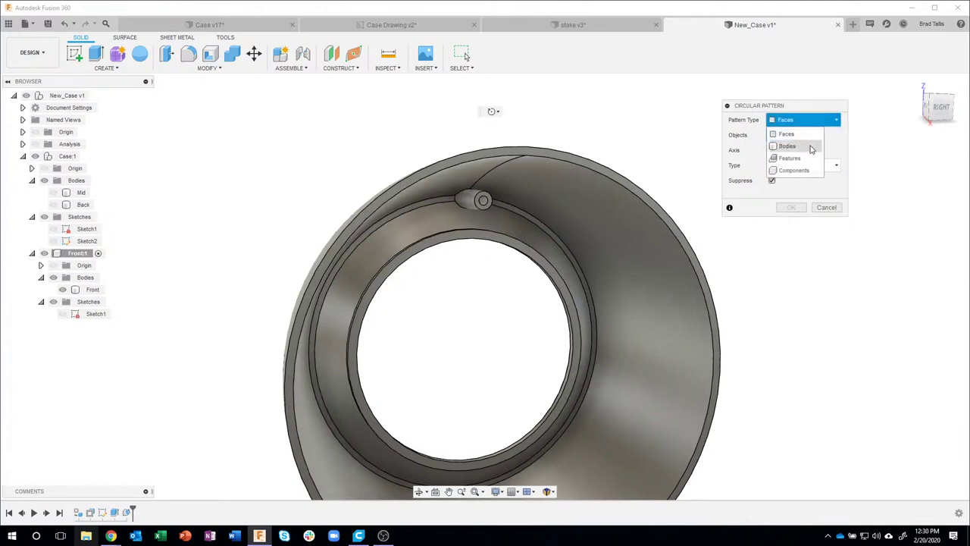
left_click(805, 157)
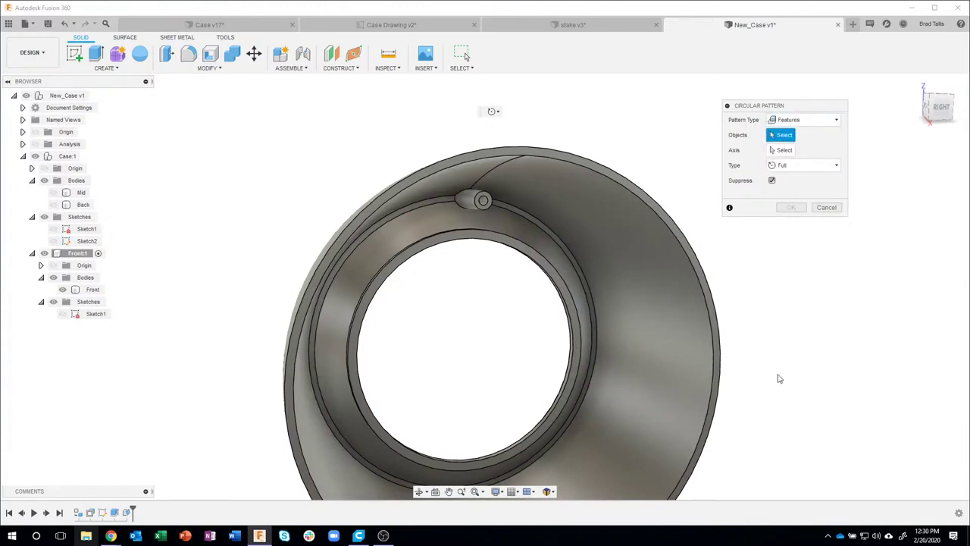
left_click(114, 513)
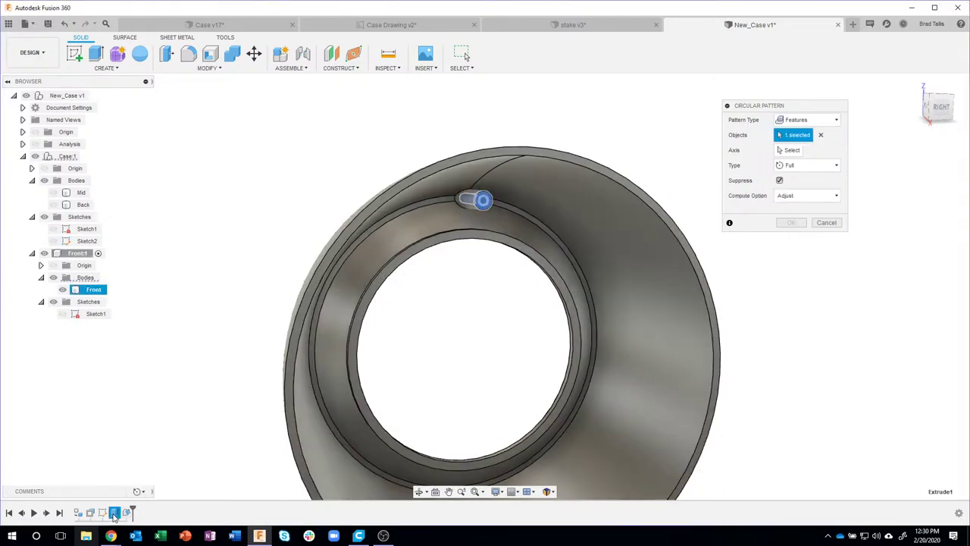
left_click(126, 513)
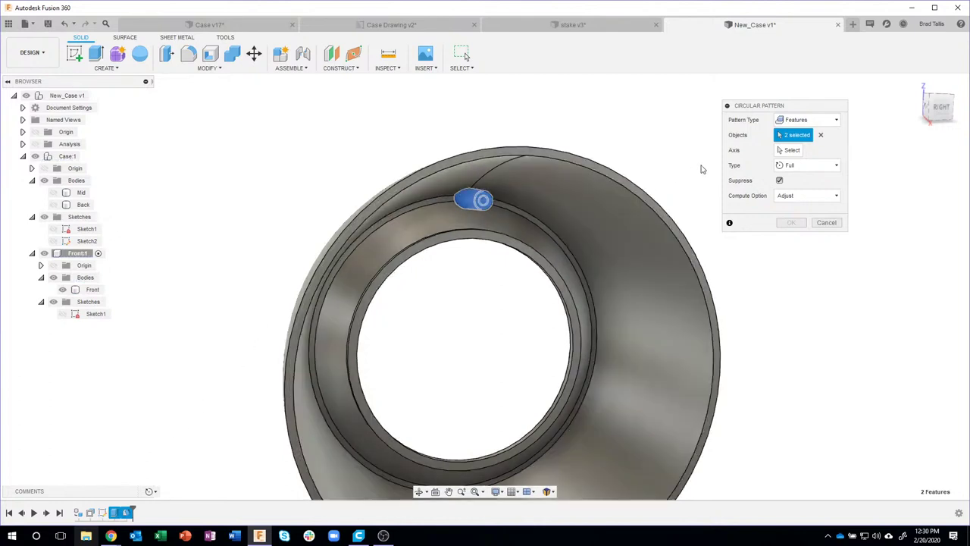
- Use the inner ring's circular edge as the pattern axis and create a full pattern with a quantity of 6
left_click(795, 151)
left_click(540, 247)
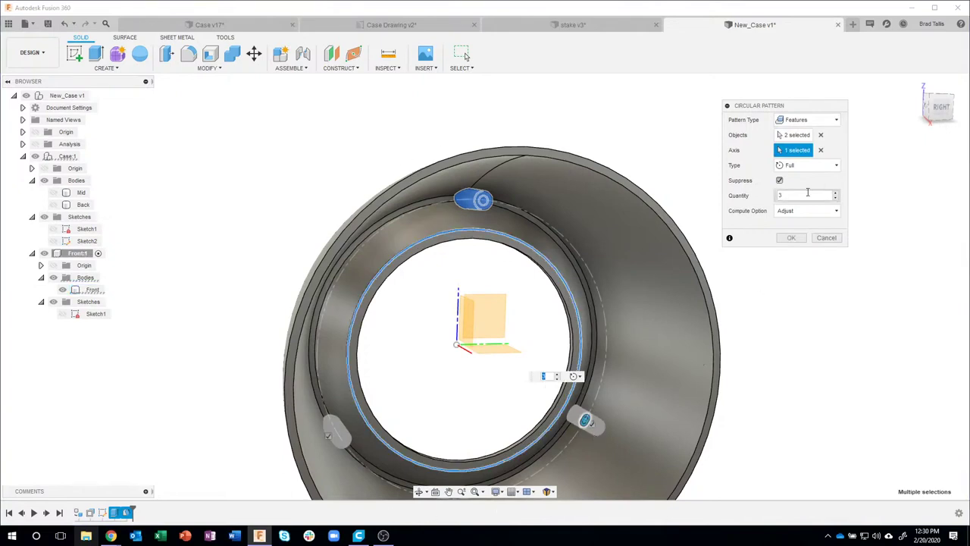
left_click(836, 194)
left_click(836, 194)
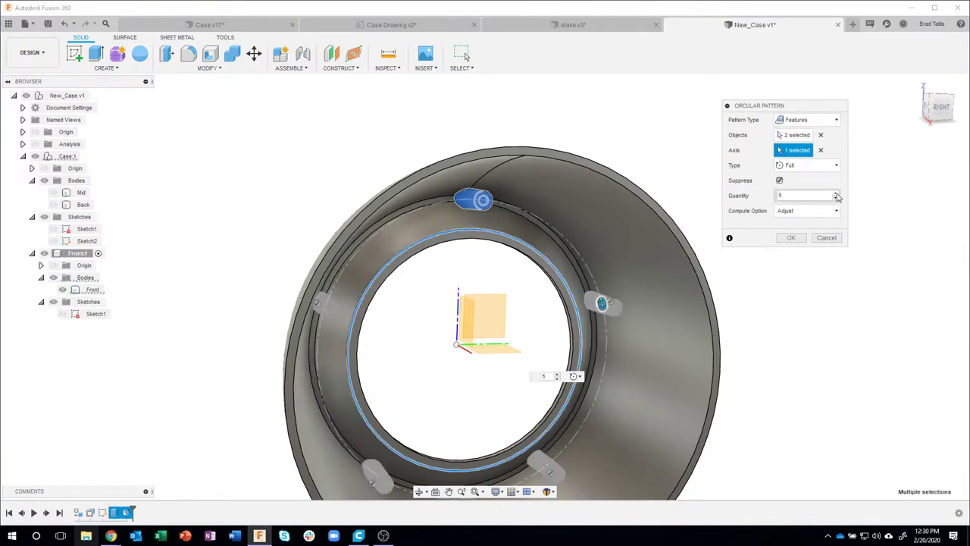
left_click(836, 194)
left_click(790, 237)
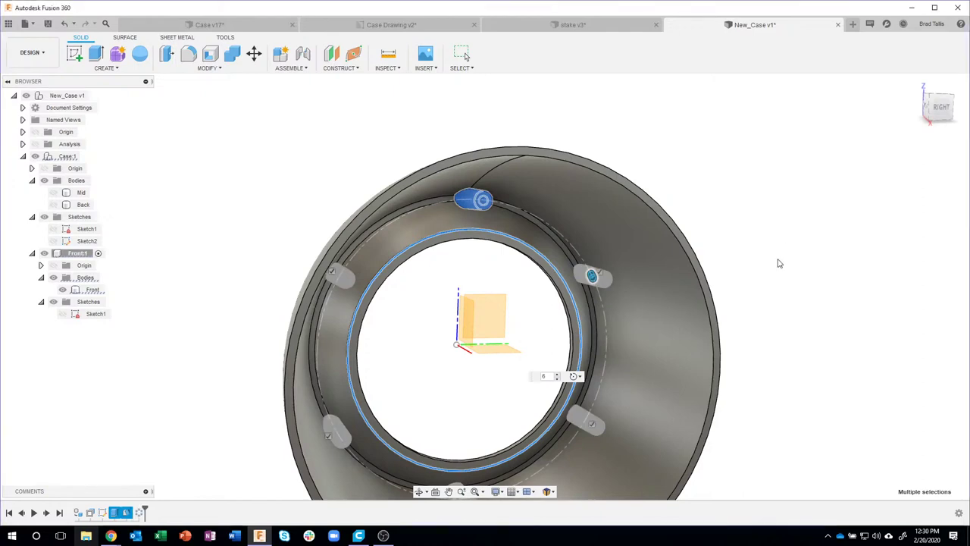
middle_click_drag(765, 172, 91, 434, "shift")
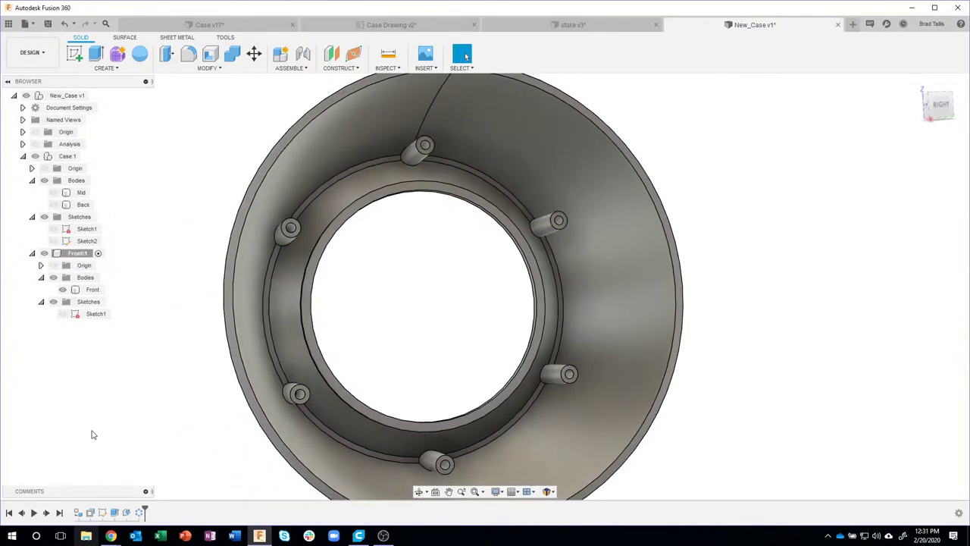
middle_click_drag(102, 434, 754, 221, "shift")
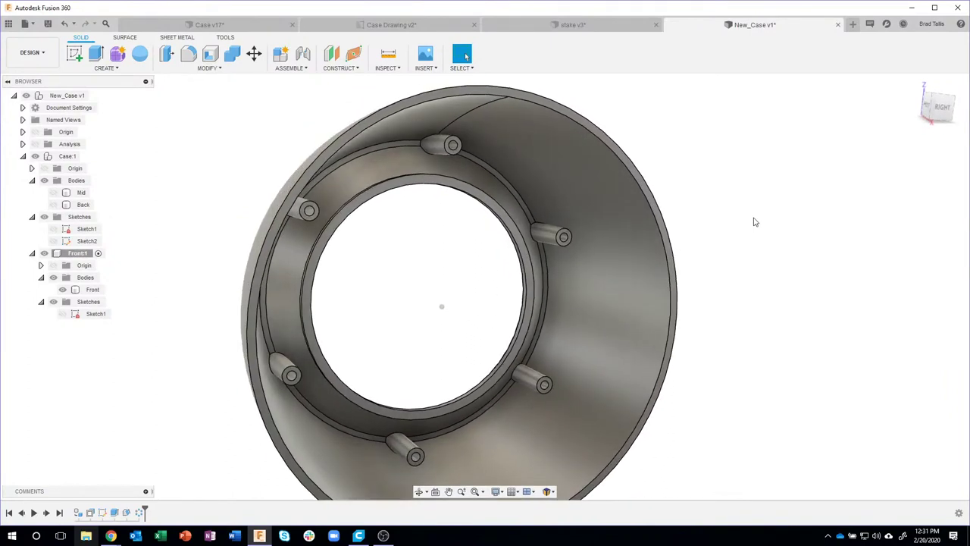
- Switch to the Case v17 design, inspect the recessed lip inside the front part's open rim, and return to New_Case
middle_click_drag(783, 191, 530, 129, "shift")
left_click(229, 25)
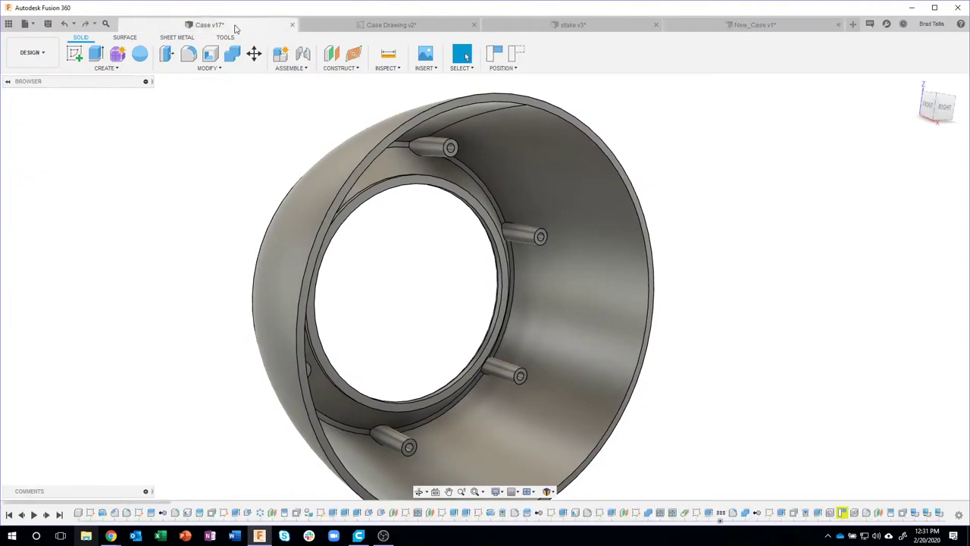
scroll(458, 202, "up", 2)
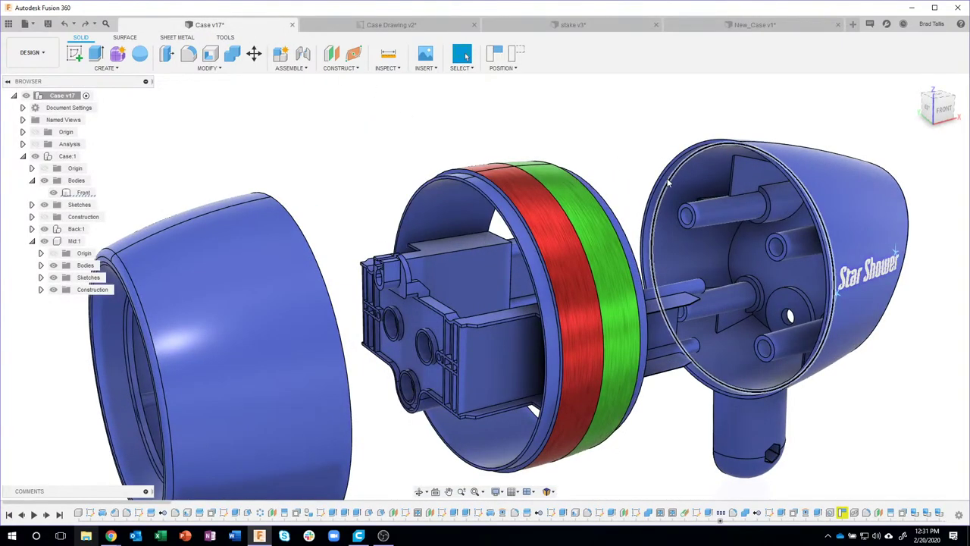
middle_click_drag(599, 190, 451, 216, "shift")
left_click(333, 241)
left_click(451, 216)
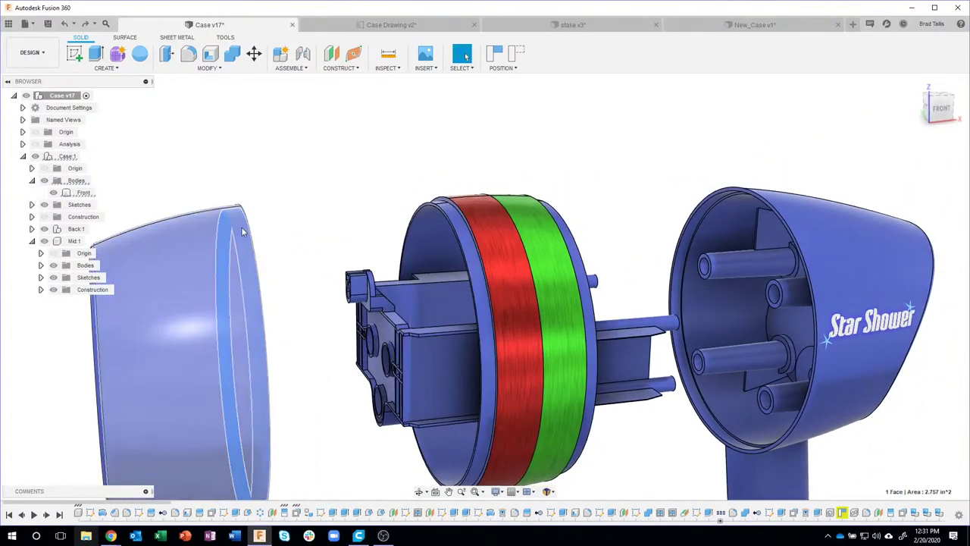
left_click(547, 95)
middle_click_drag(548, 96, 768, 39, "shift")
left_click(765, 25)
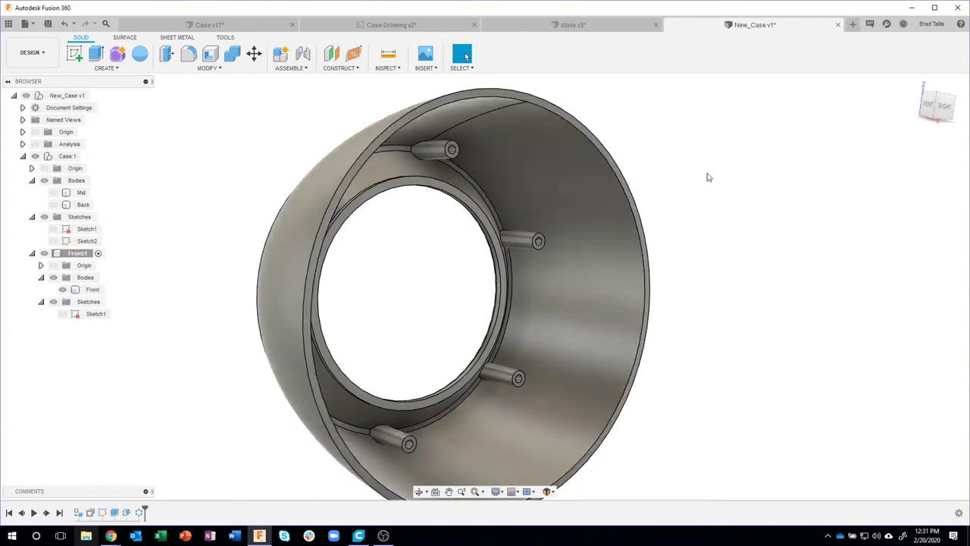
- Create an offset plane from the Front part's open rim face at a distance of -0.2 in
middle_click_drag(710, 159, 666, 146, "shift")
middle_click_drag(565, 101, 554, 97, "shift")
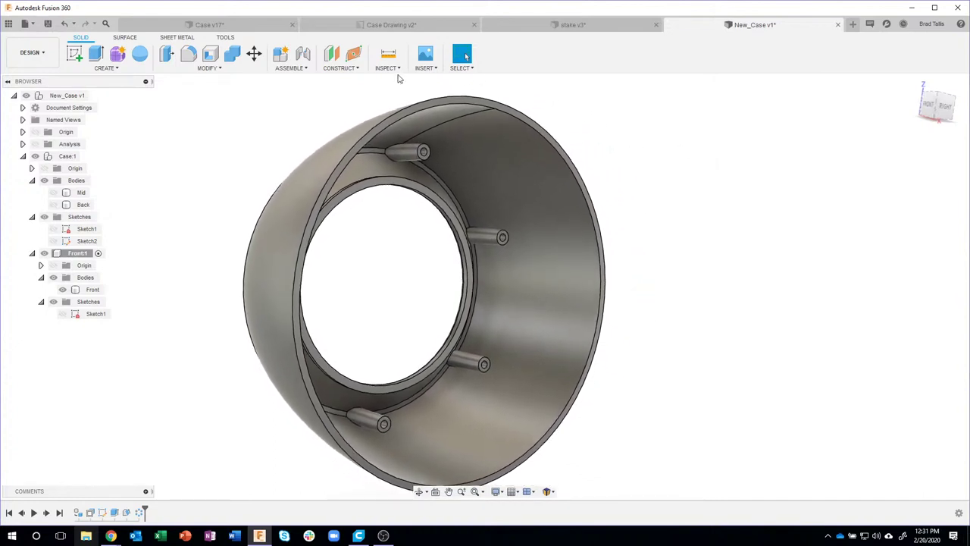
left_click(332, 55)
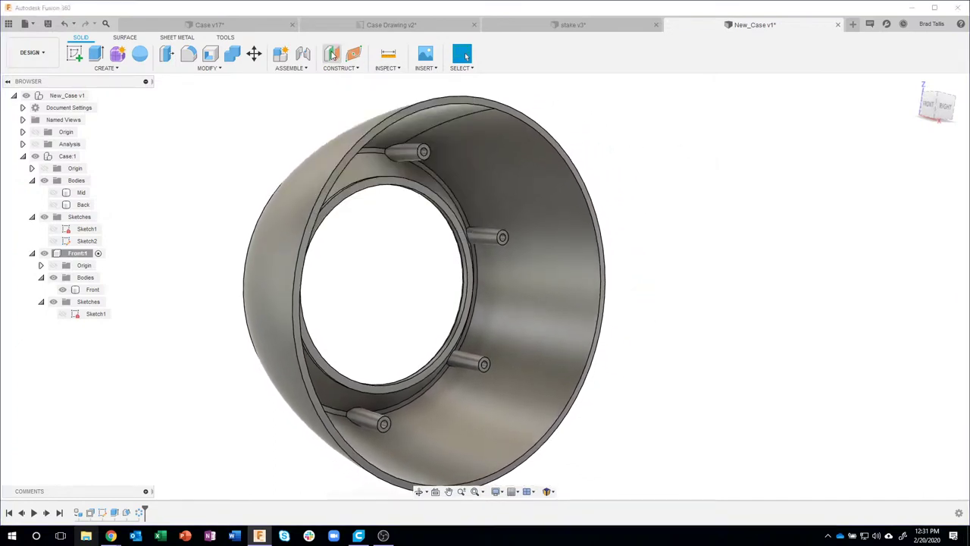
left_click(520, 119)
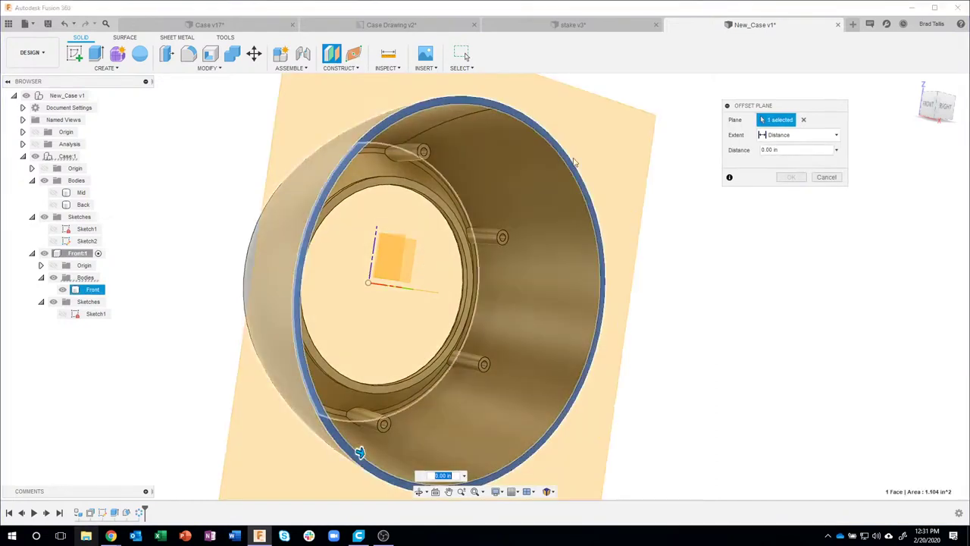
middle_click_drag(670, 367, 403, 460, "shift")
left_click_drag(402, 460, 379, 449)
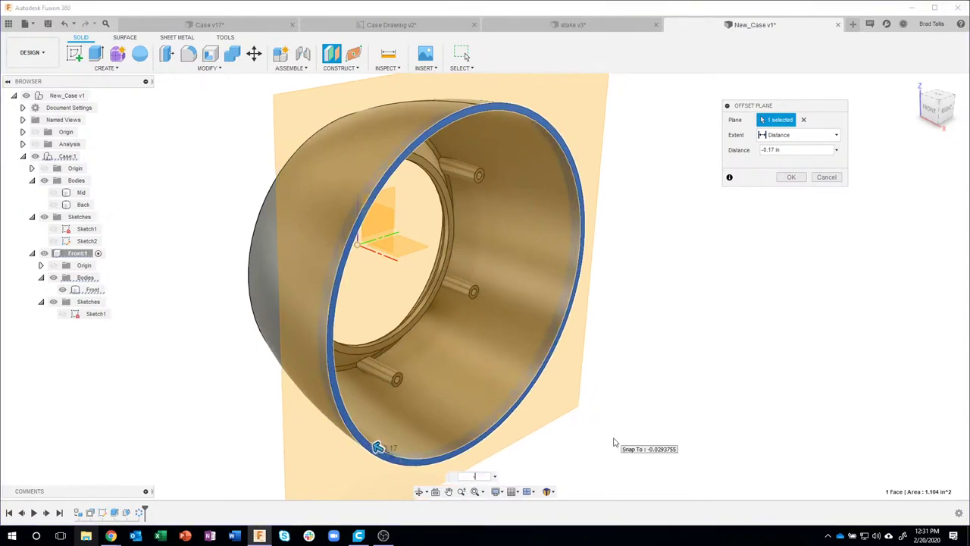
key("Return")
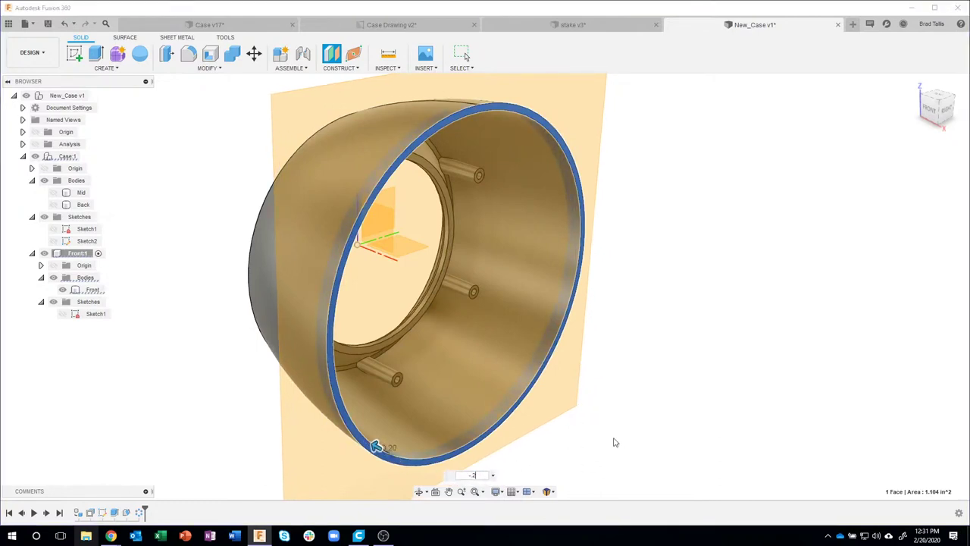
middle_click_drag(613, 441, 674, 310, "shift")
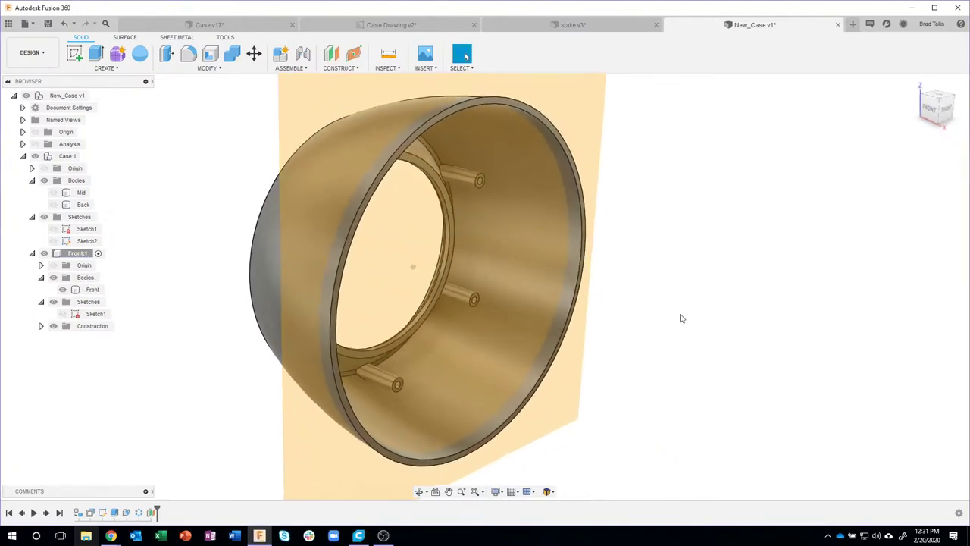
- Split the Front part's inner wall face with the offset plane as the splitting tool, and hide the construction geometry
left_click(206, 68)
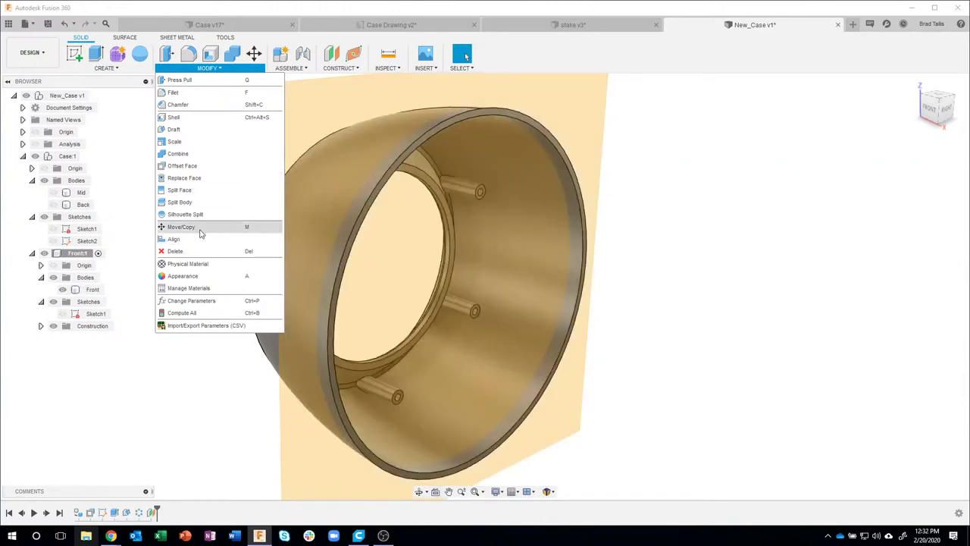
left_click(182, 190)
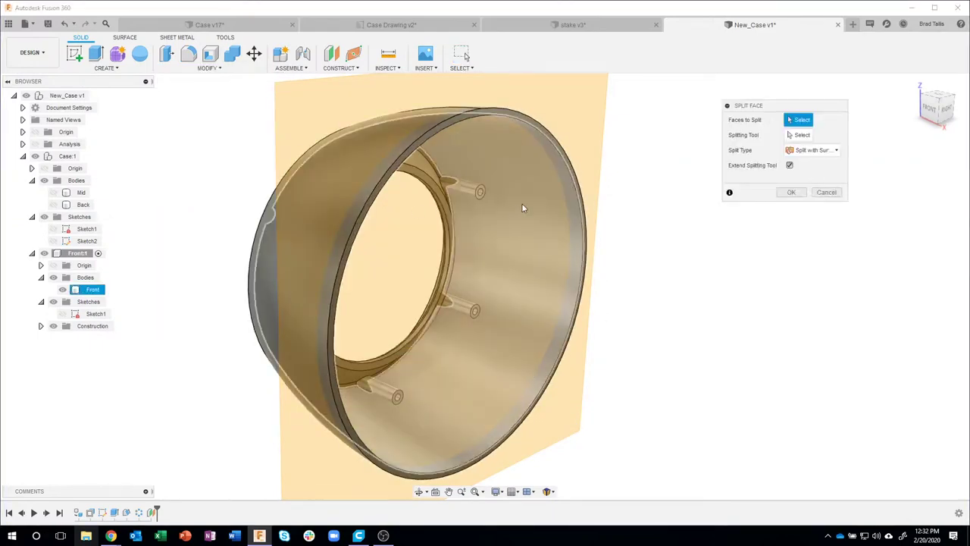
left_click(568, 193)
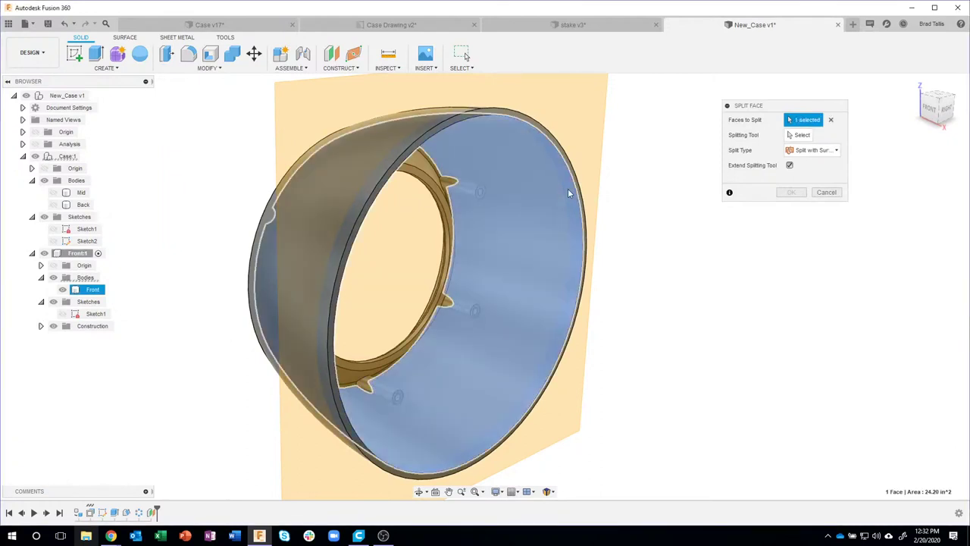
left_click(794, 136)
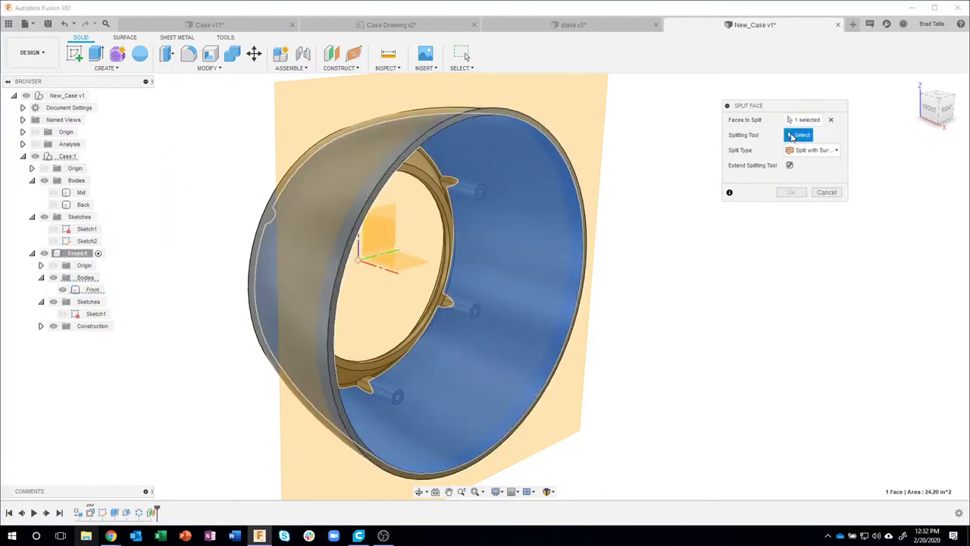
left_click(585, 121)
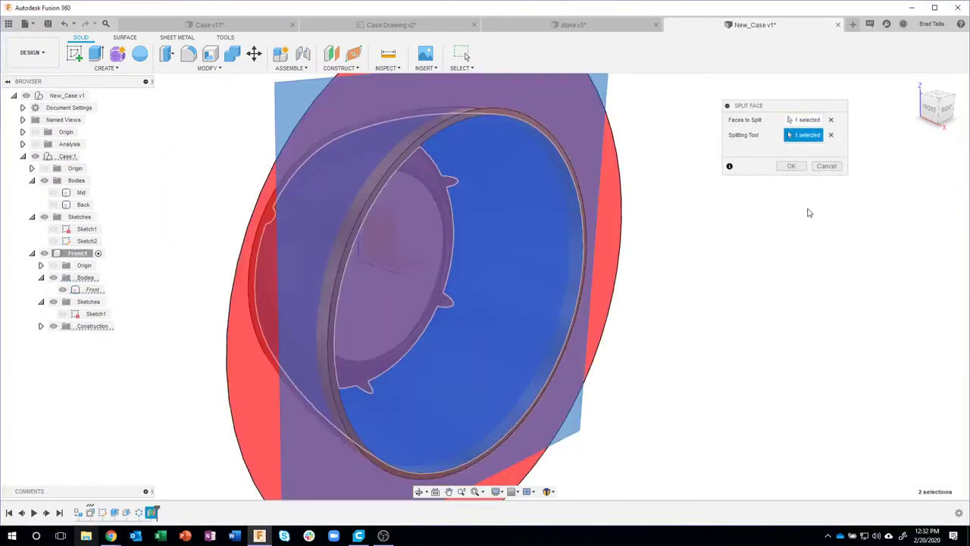
left_click(791, 166)
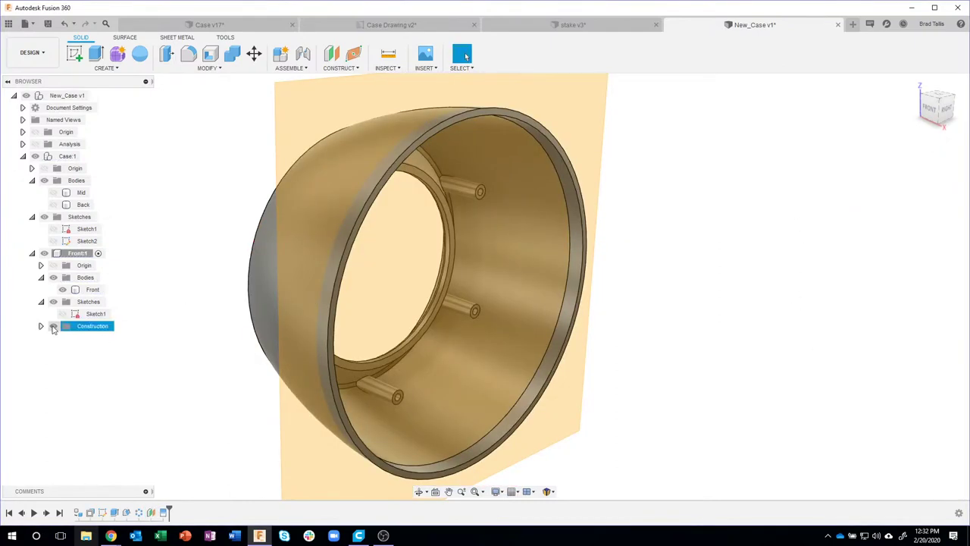
left_click(53, 328)
- Offset the narrow split face inside the open rim by -0.02 in to cut a recessed lip
middle_click_drag(796, 247, 481, 336, "shift")
left_click(493, 337)
scroll(629, 300, "up", 4)
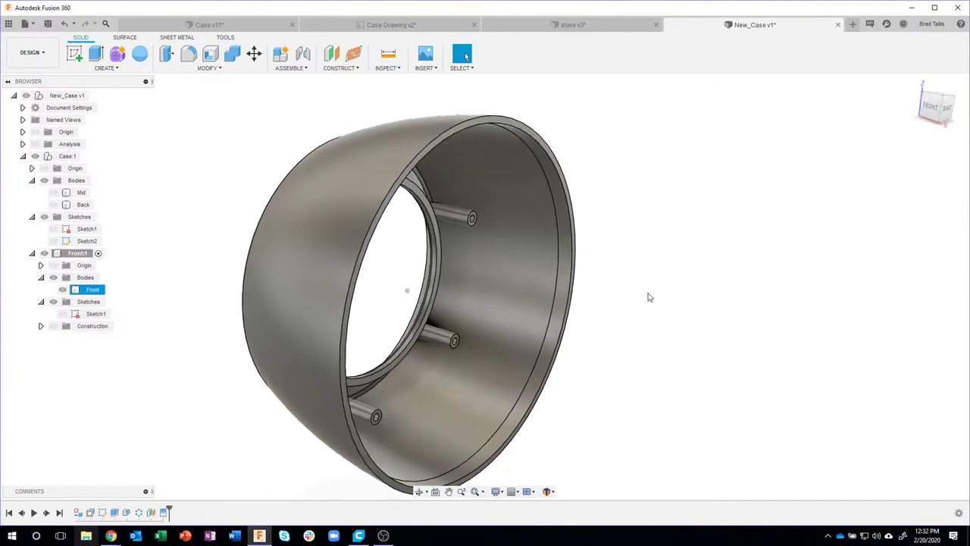
left_click(547, 267)
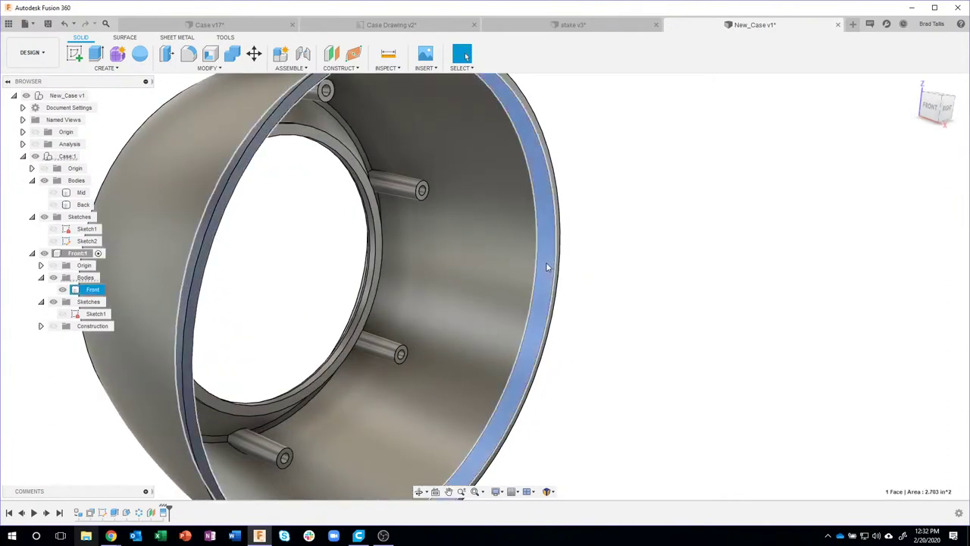
left_click(215, 68)
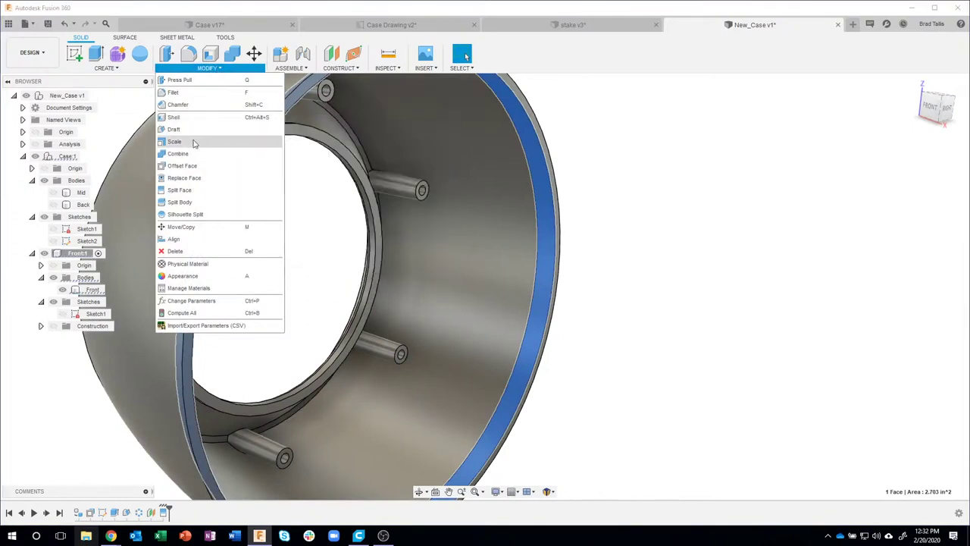
left_click(195, 166)
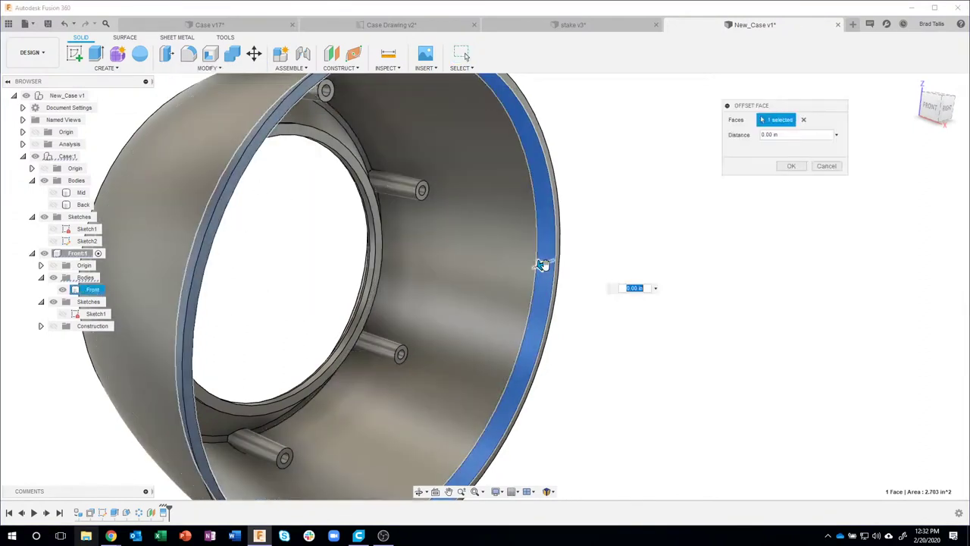
left_click_drag(540, 264, 542, 264)
left_click_drag(543, 263, 548, 257)
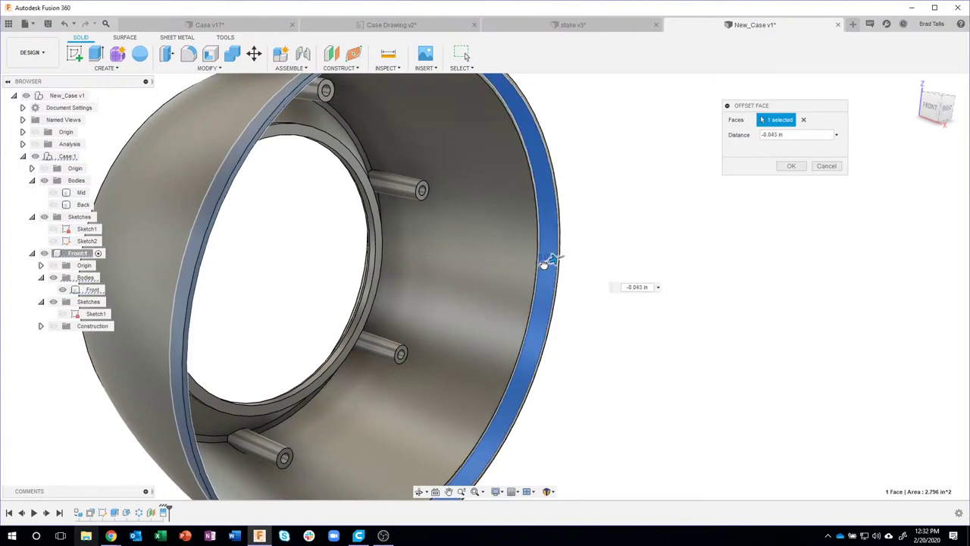
scroll(598, 236, "up", 3)
middle_click_drag(587, 247, 523, 284, "shift")
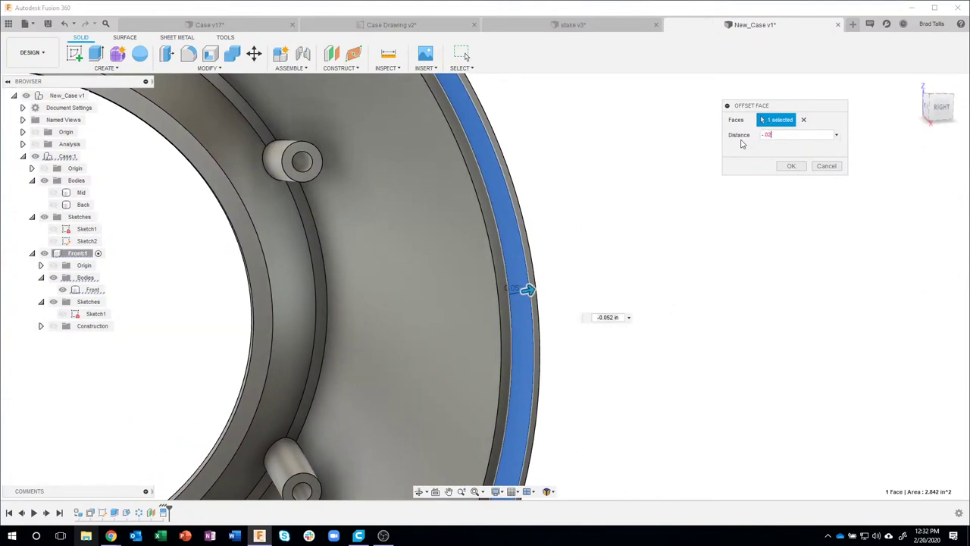
left_click(788, 167)
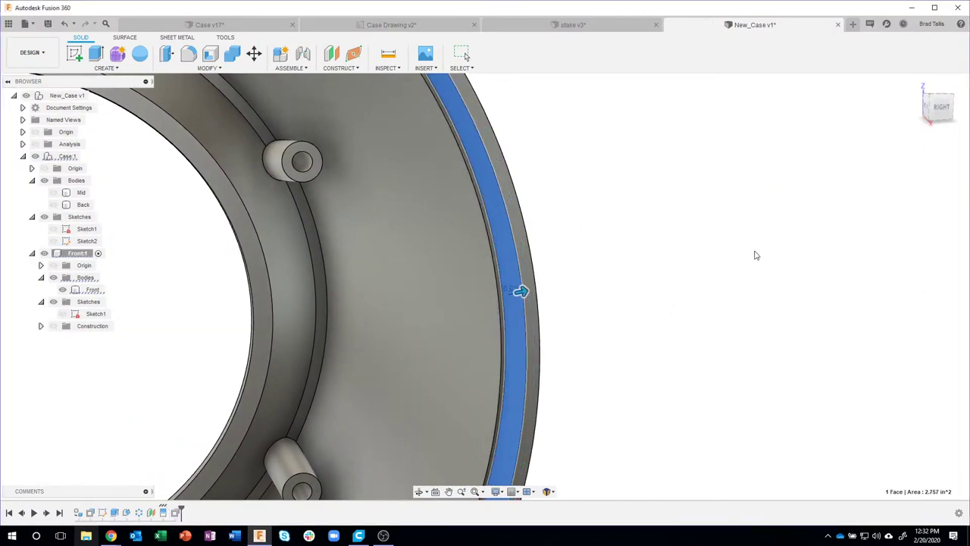
- Show the section analysis and examine the recessed lip and the wall thickness at the Front part's rim
middle_click_drag(721, 277, 474, 306, "shift")
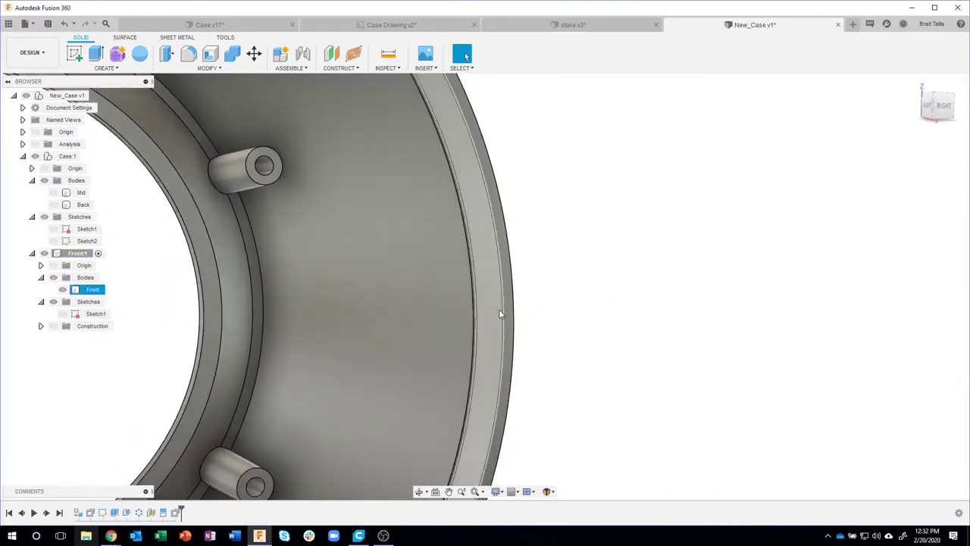
scroll(595, 303, "down", 5)
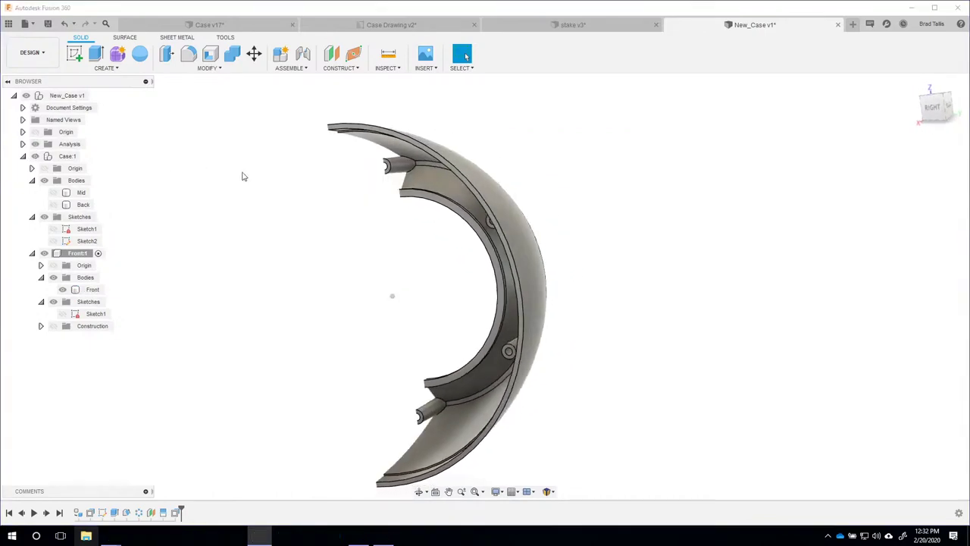
mouse_move(242, 177)
middle_mouse_down("shift")
mouse_move(550, 178)
mouse_move(494, 139)
middle_mouse_up("shift")
scroll(494, 139, "up", 3)
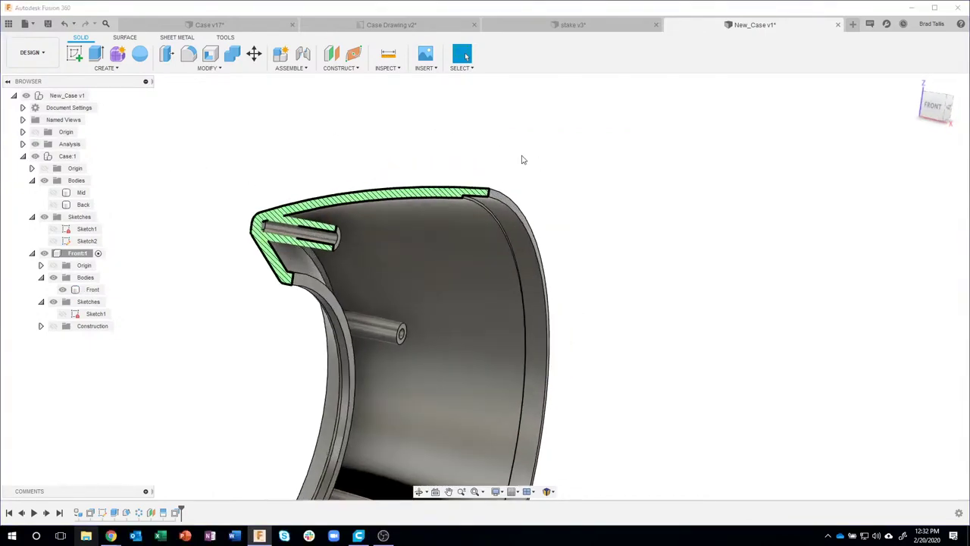
scroll(477, 143, "up", 8)
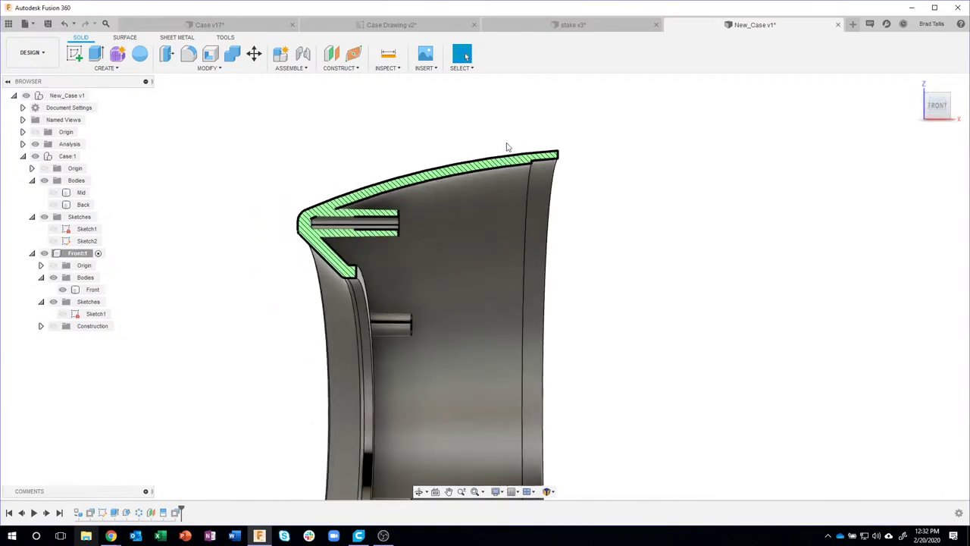
scroll(504, 261, "down", 2)
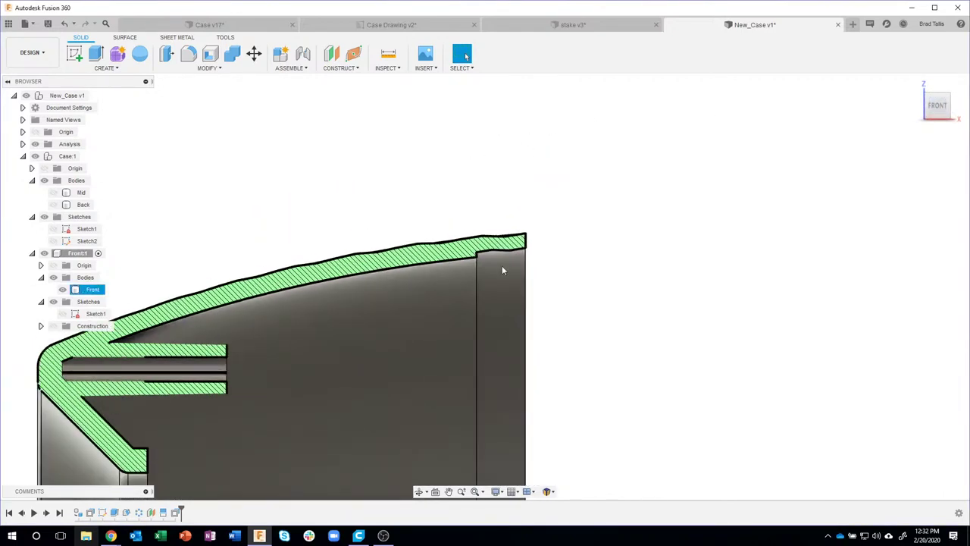
left_click(395, 260)
scroll(480, 254, "up", 2)
scroll(232, 296, "down", 1)
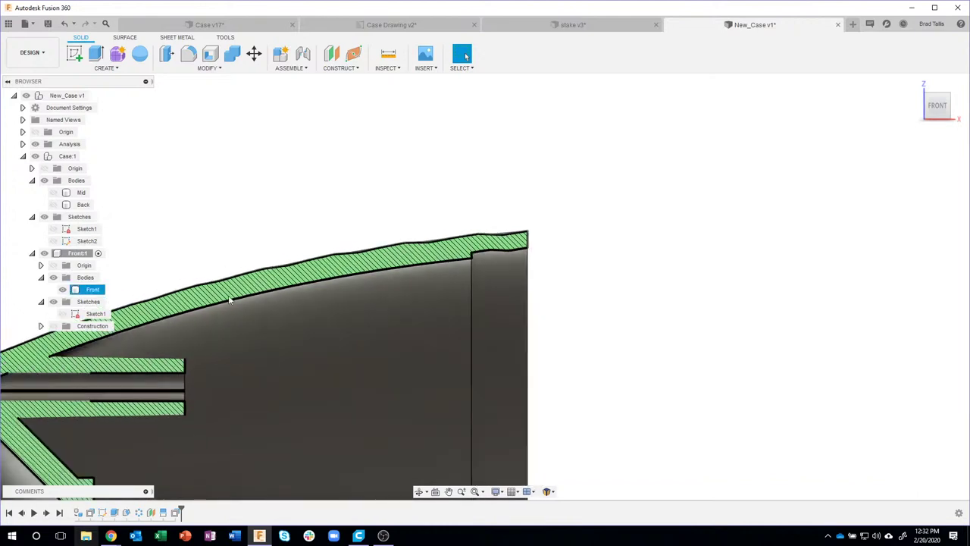
scroll(559, 261, "down", 2)
left_click(559, 272)
scroll(558, 272, "down", 1)
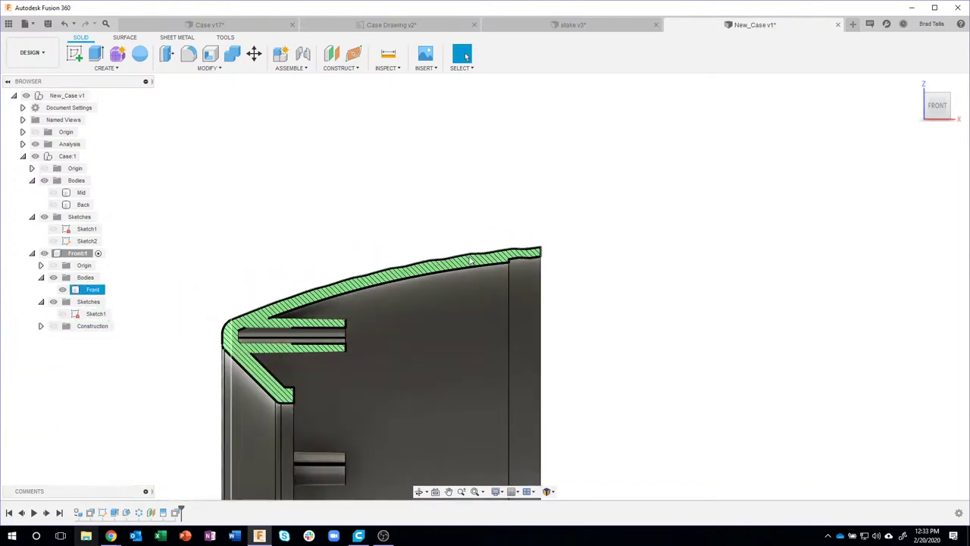
left_click(373, 278)
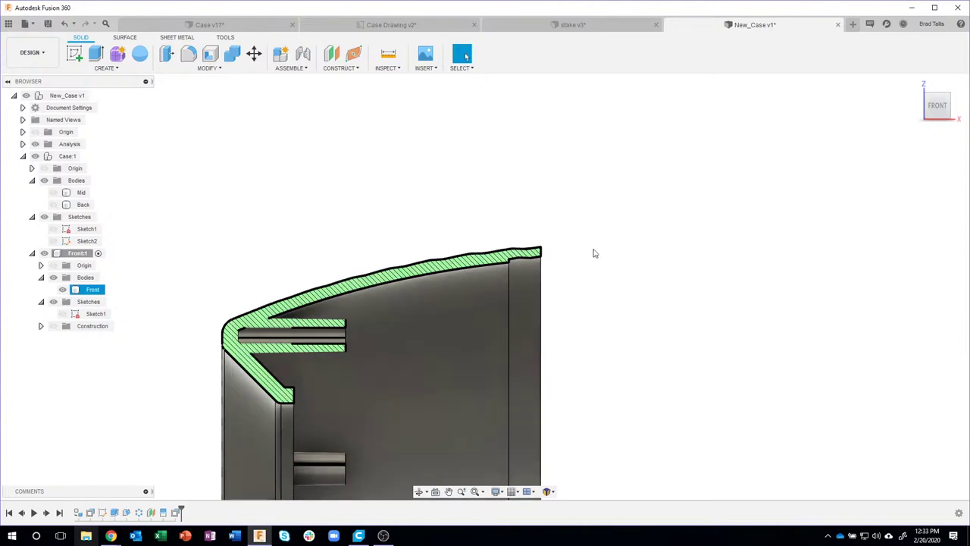
left_click(595, 252)
scroll(584, 288, "down", 1)
scroll(602, 295, "up", 3)
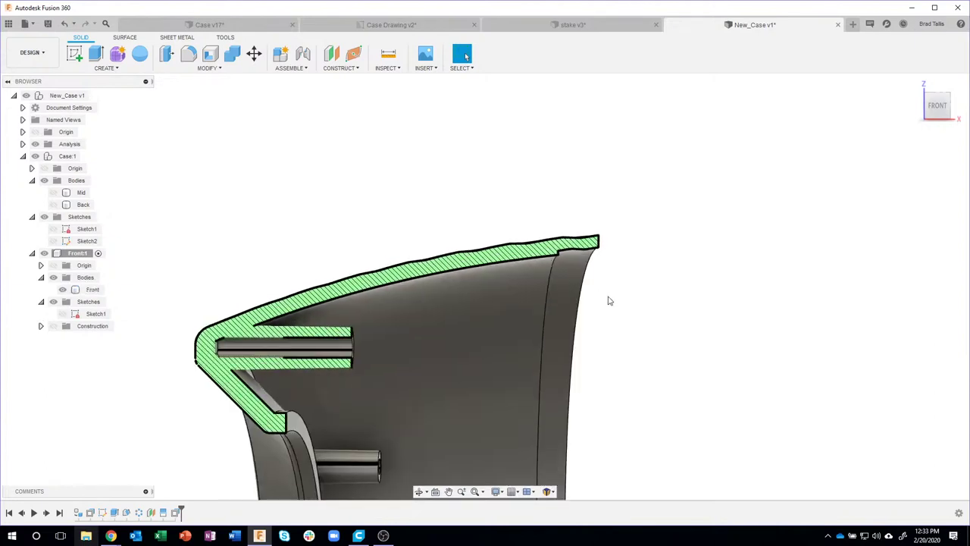
- Hide the section analysis from the Front view and look over the complete Front part
left_click(948, 108)
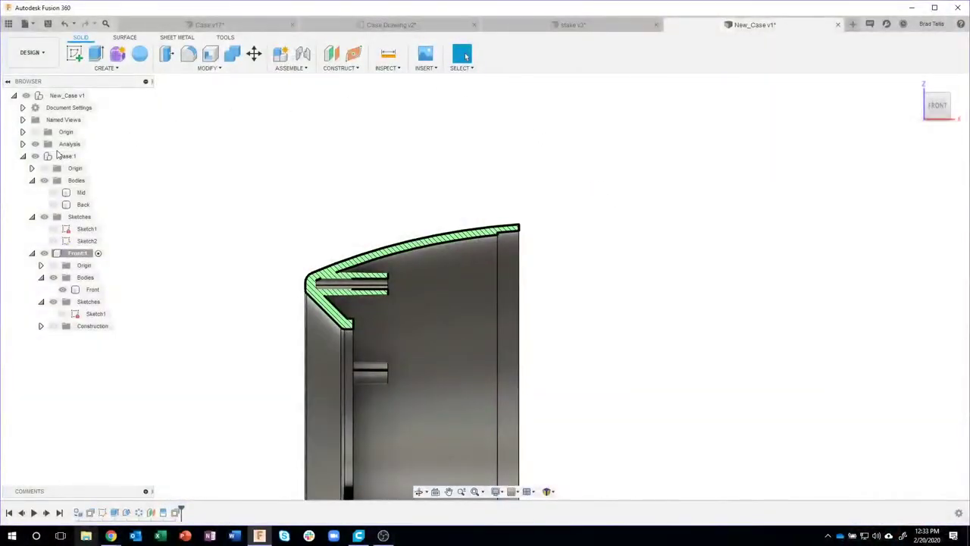
left_click(35, 144)
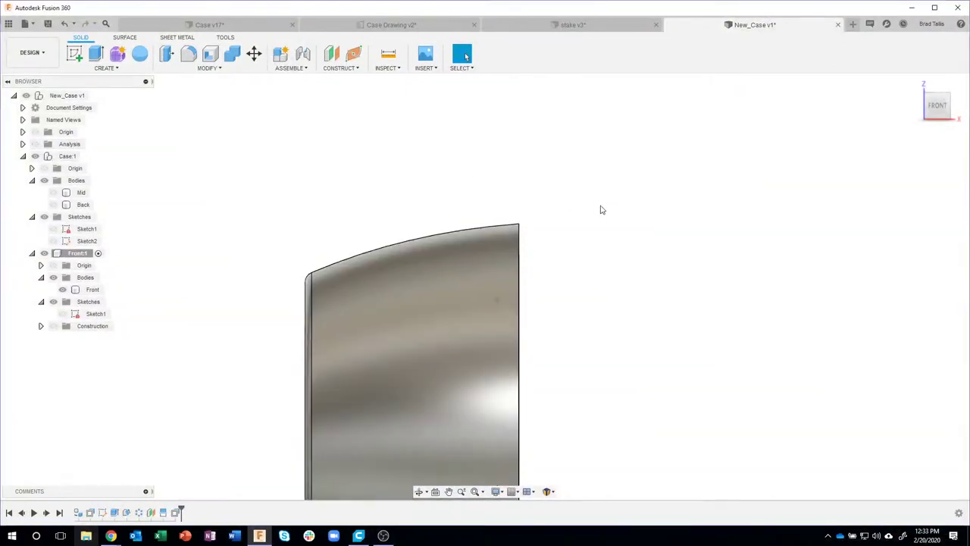
middle_click_drag(600, 209, 661, 269, "shift")
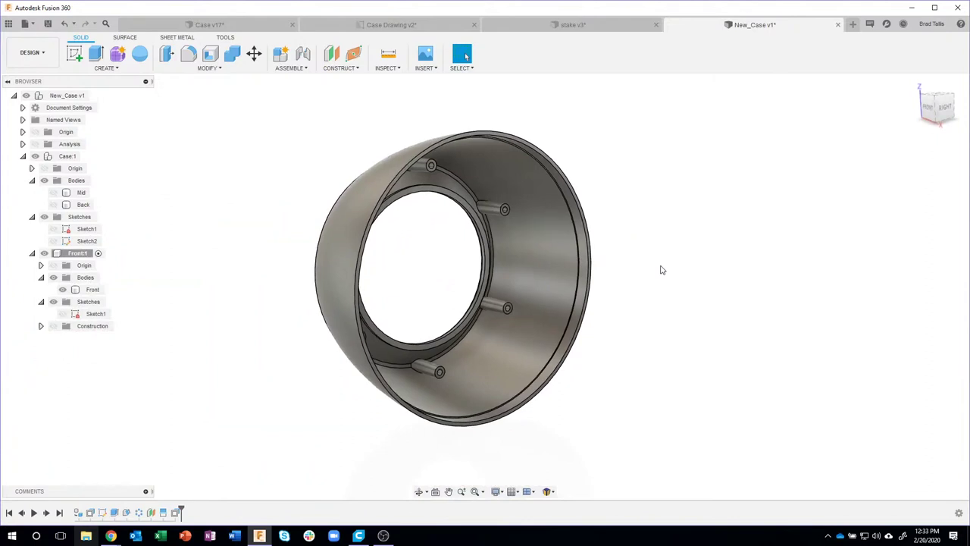
- Apply the Plastic - Texture - Random appearance from the favorites to the Front body and inspect its surface texture up close
key("a")
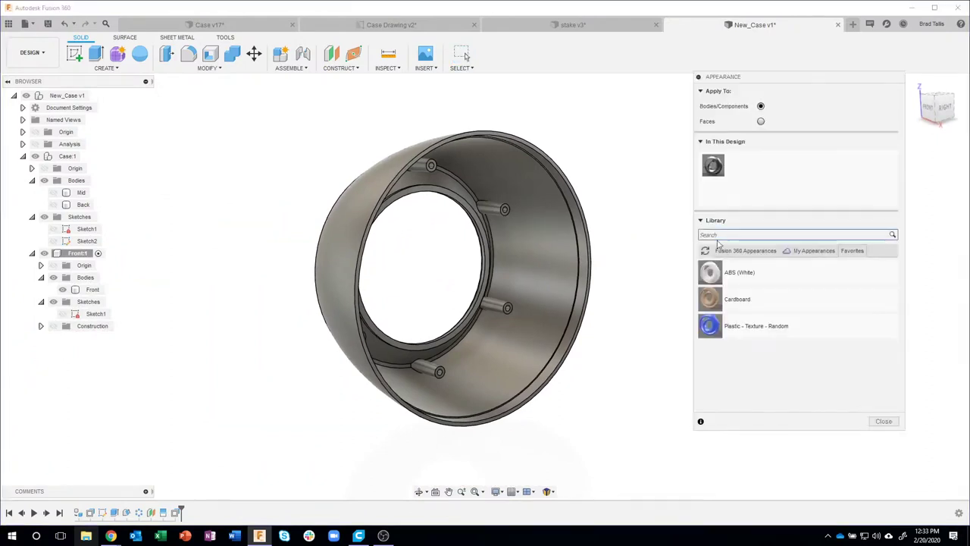
left_click(737, 251)
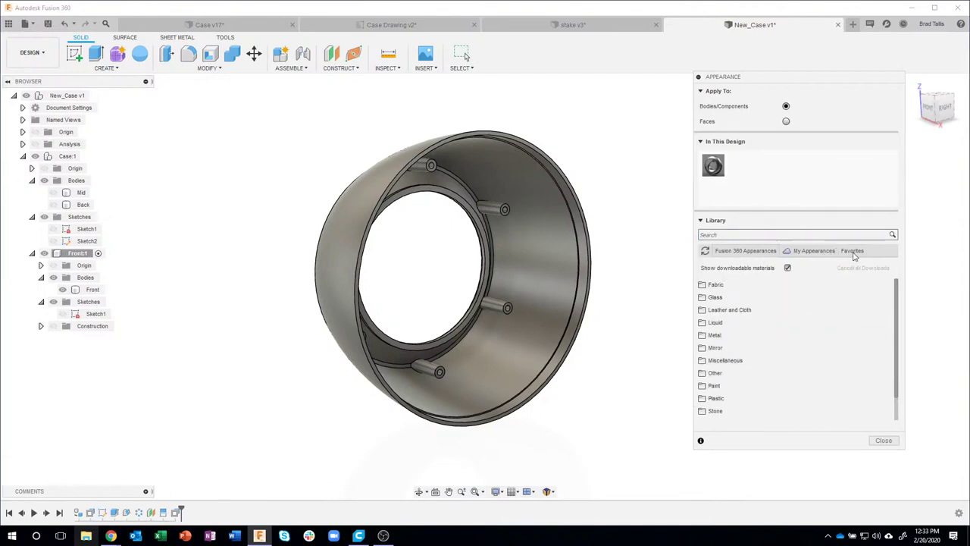
left_click(852, 252)
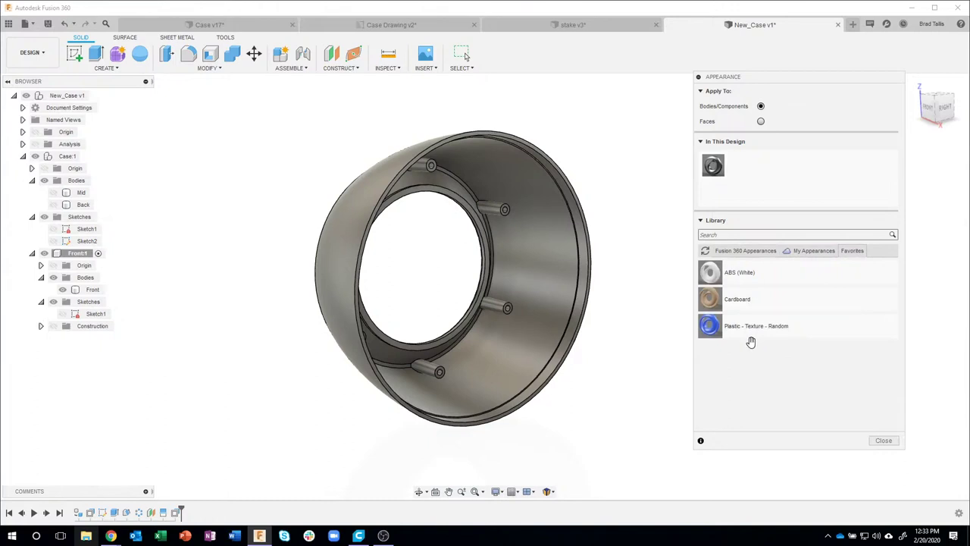
left_click_drag(750, 329, 570, 258)
scroll(303, 182, "up", 5)
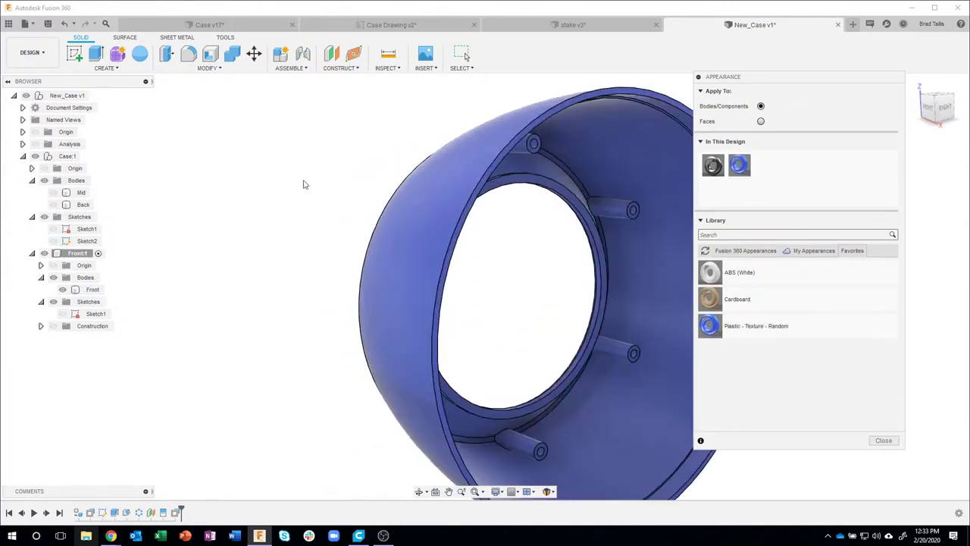
left_click(416, 203)
scroll(489, 208, "up", 5)
scroll(497, 217, "up", 5)
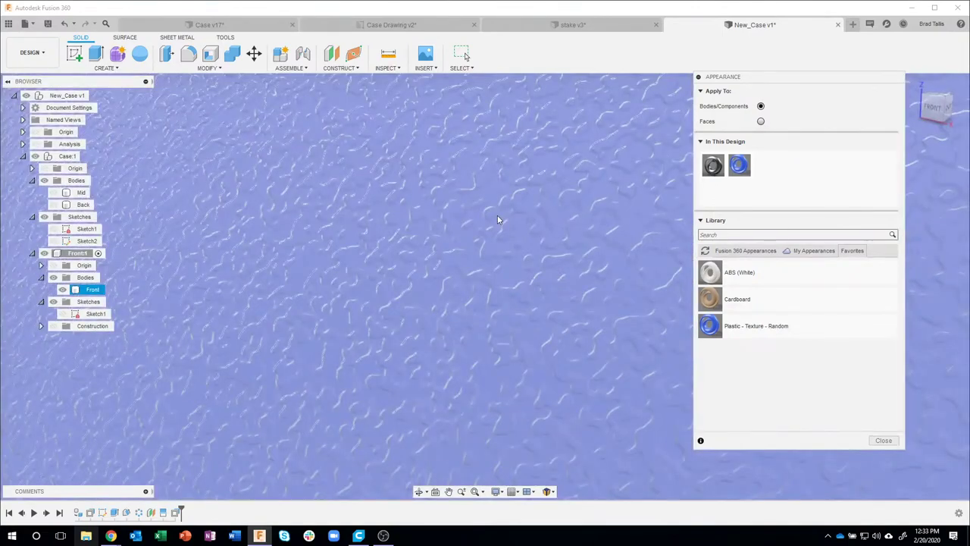
scroll(497, 216, "down", 10)
middle_click_drag(497, 214, 652, 416, "shift")
scroll(652, 416, "down", 3)
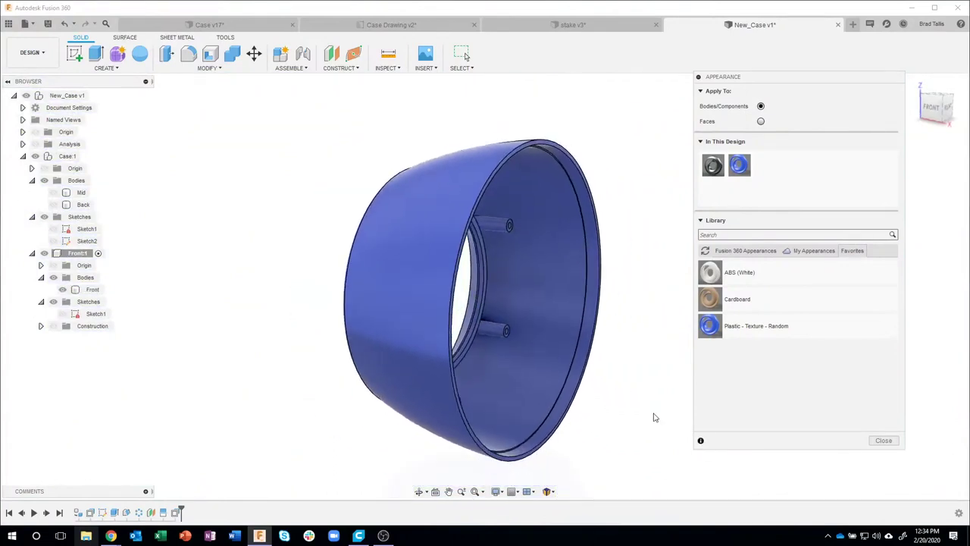
left_click(883, 442)
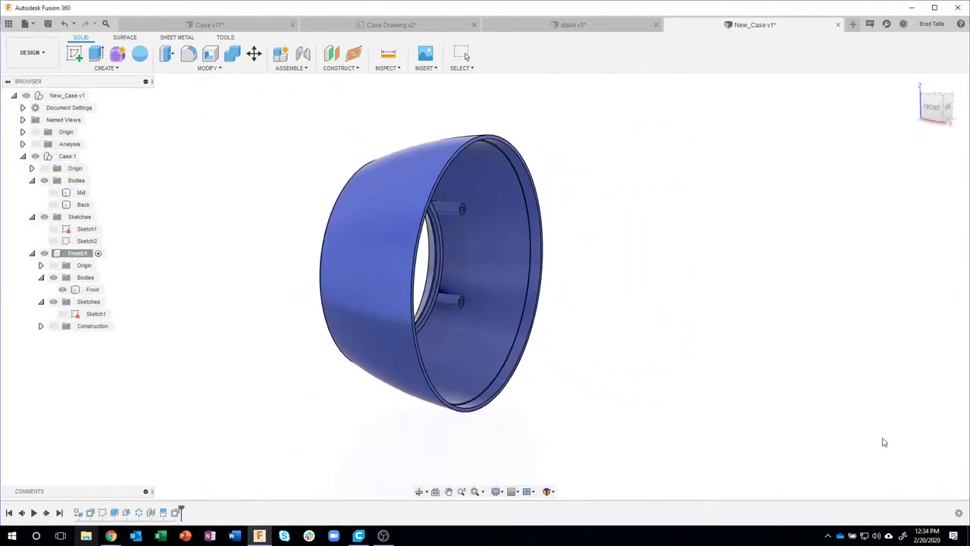
- Save the design as a new version with the description User Saved
left_click(47, 24)
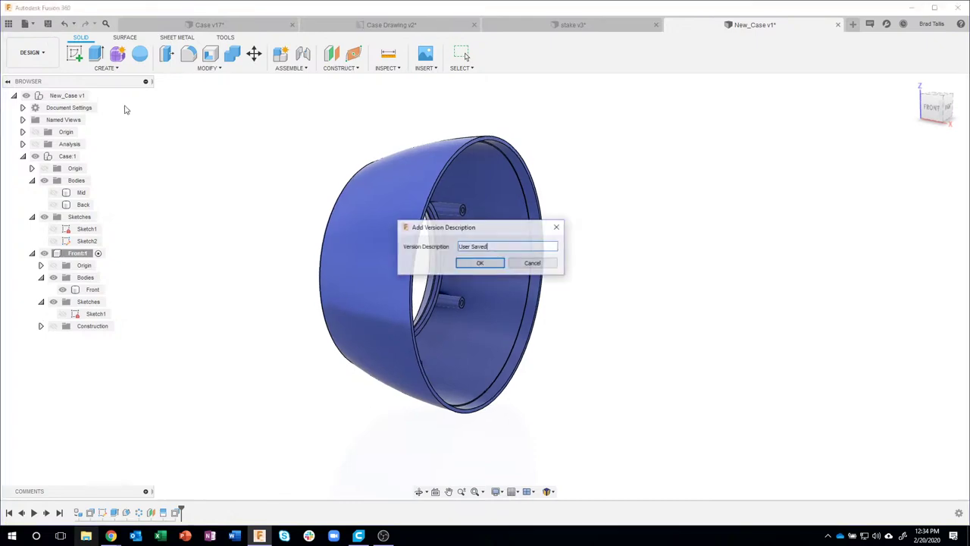
left_click(479, 264)
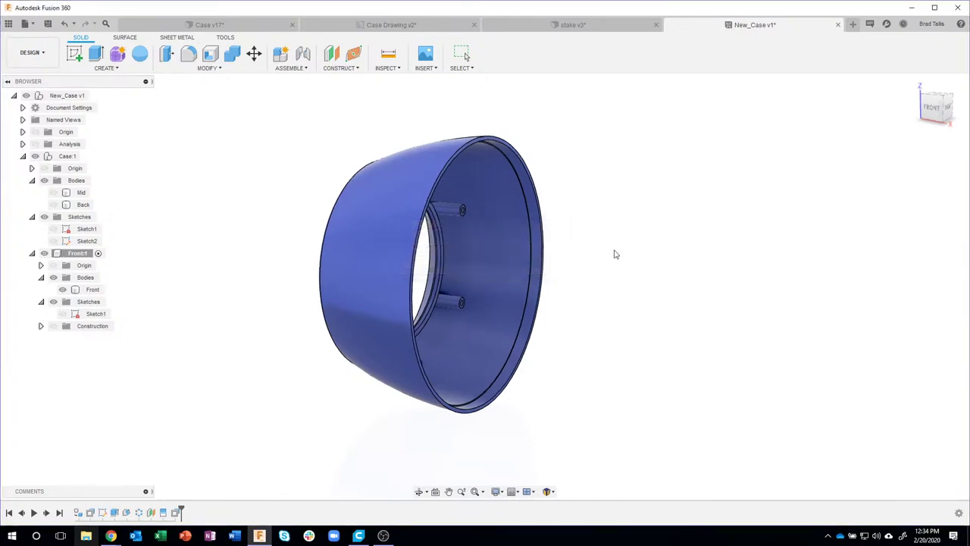
middle_click_drag(606, 254, 642, 263, "shift")
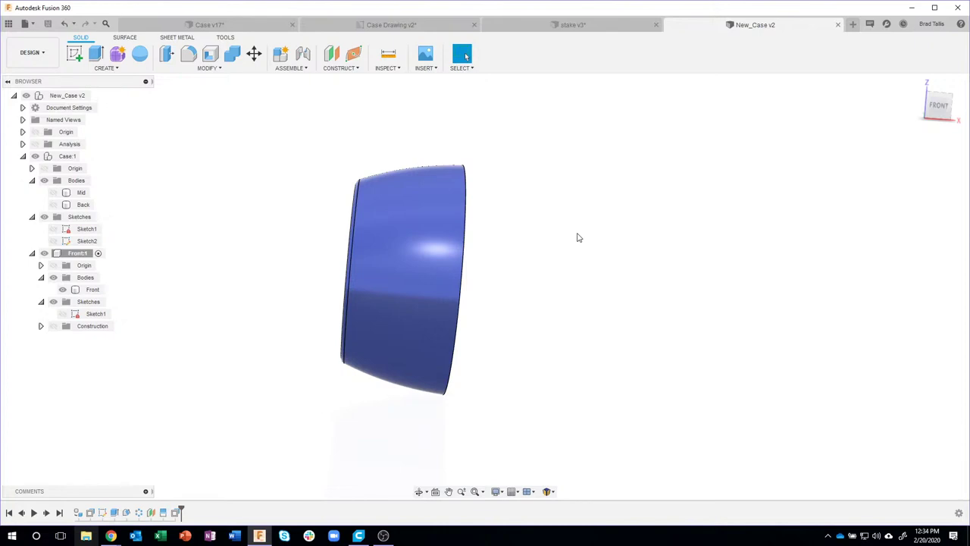
middle_click_drag(578, 238, 530, 220, "shift")
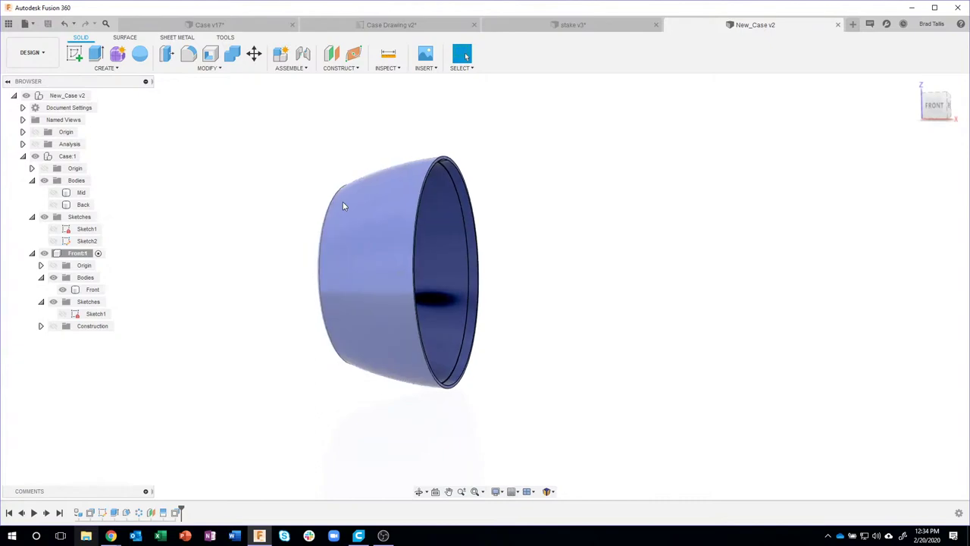
- Create a component from the Back body and make it the active component
left_click(79, 253)
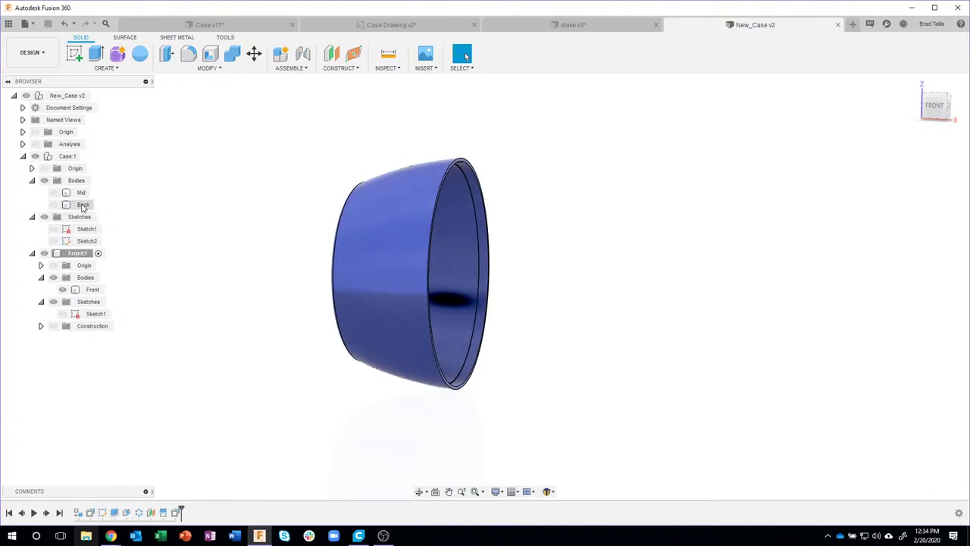
right_click(83, 205)
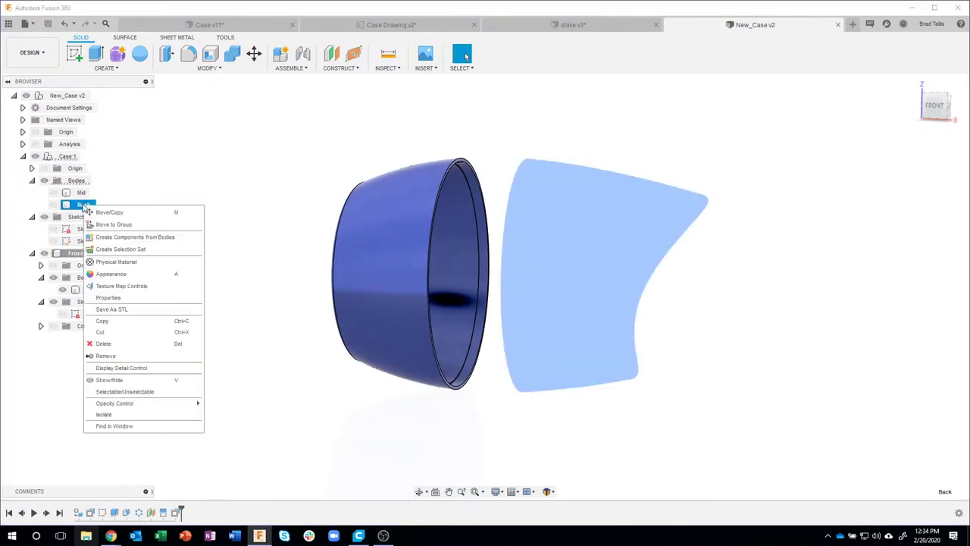
left_click(119, 238)
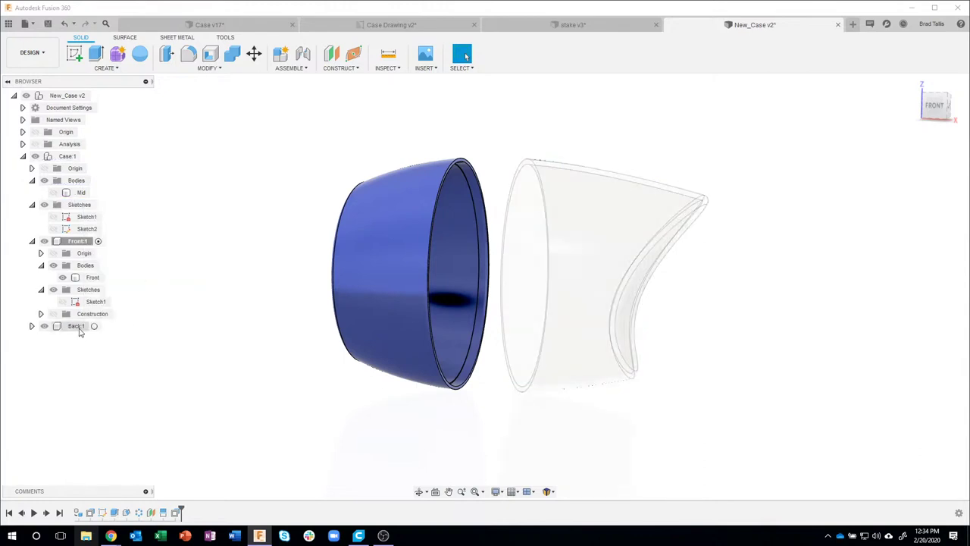
left_click(95, 326)
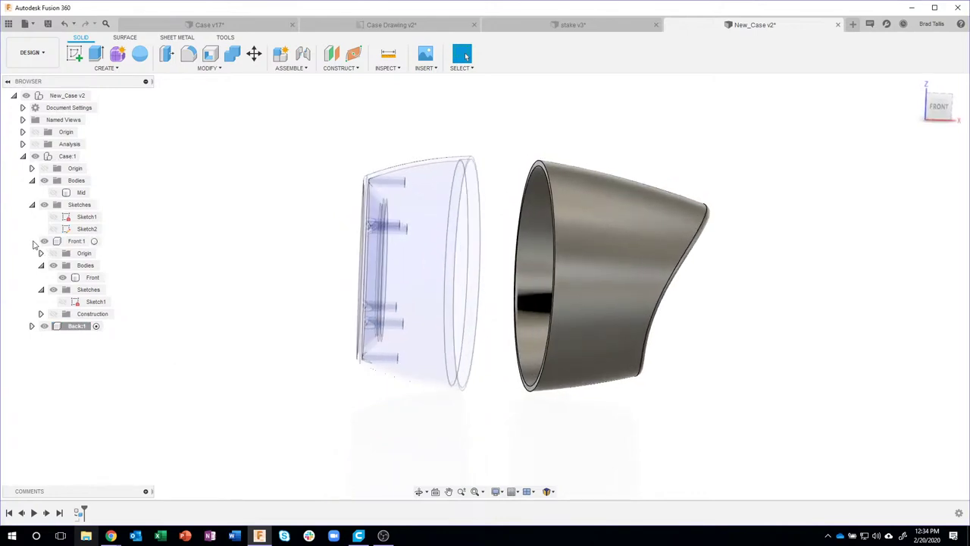
- Collapse and hide the Front component so only the Back part is shown
left_click(32, 241)
left_click(44, 241)
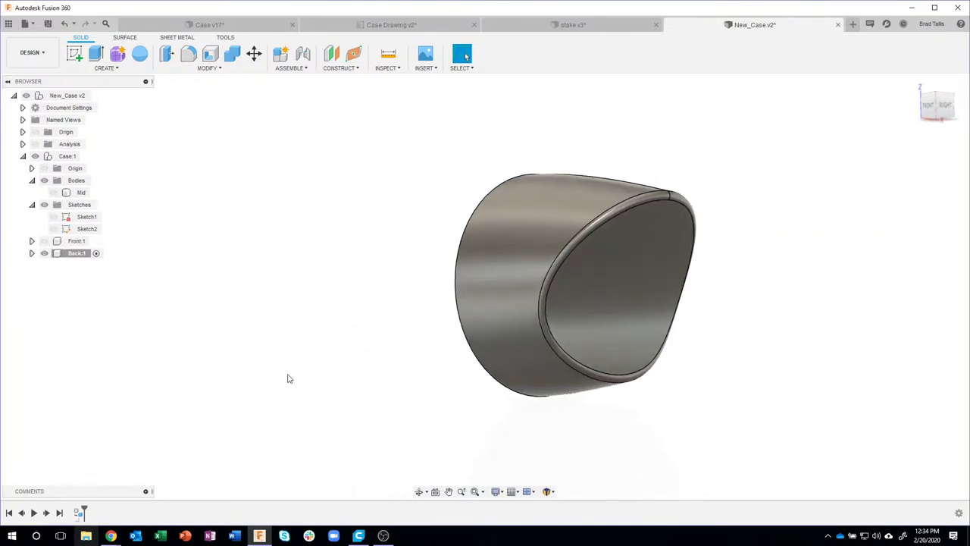
middle_click_drag(287, 379, 406, 264, "shift")
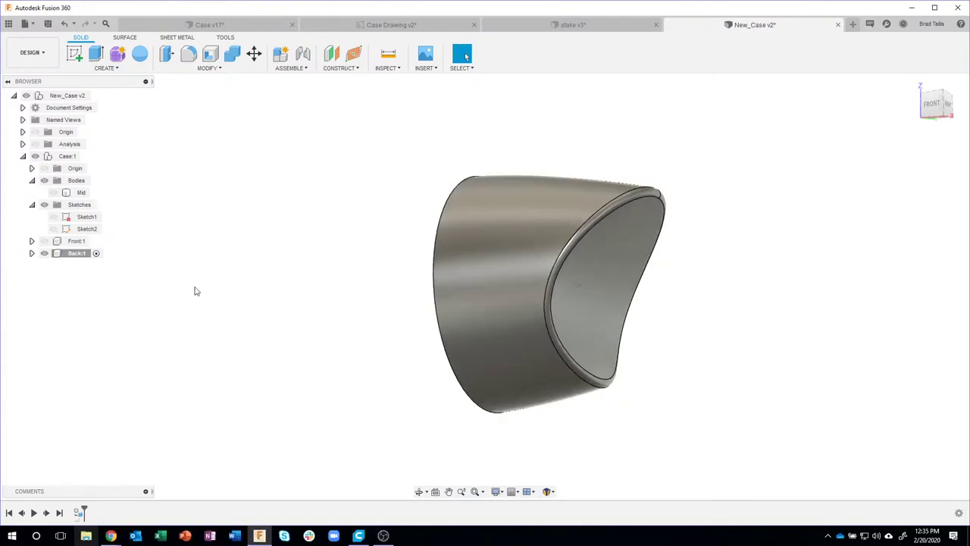
- Start a sketch on the flat annular rim face at the Back part's open end
middle_click_drag(194, 287, 485, 182, "shift")
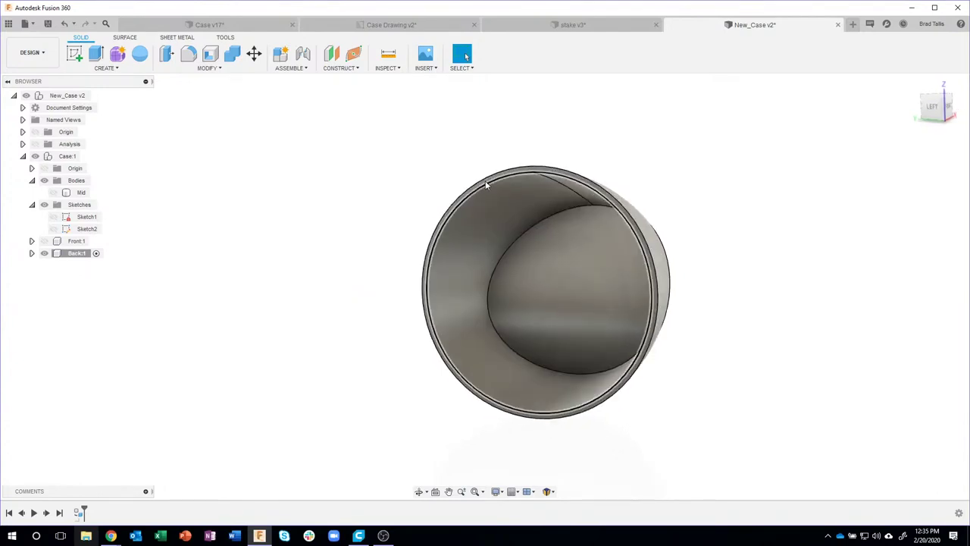
scroll(485, 181, "up", 2)
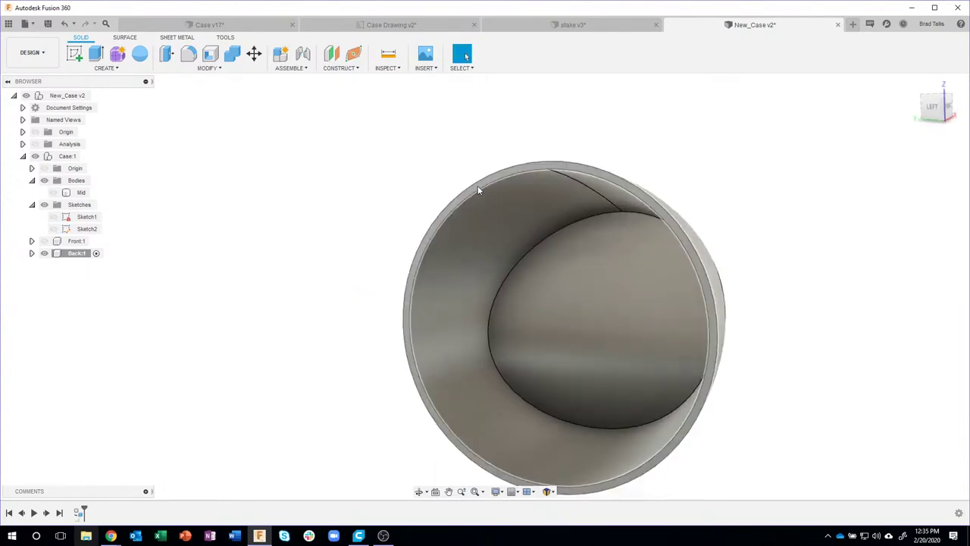
left_click(477, 186)
right_click(478, 185)
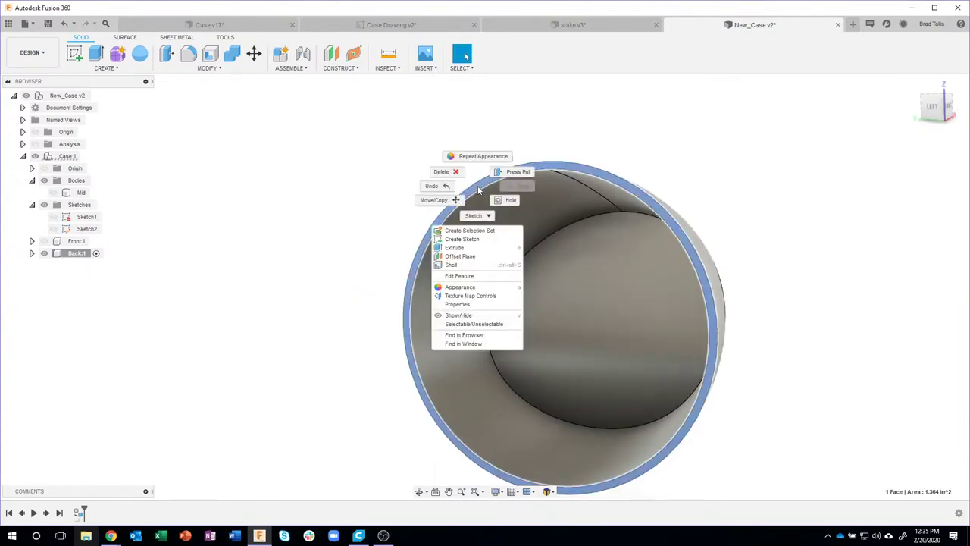
left_click(478, 238)
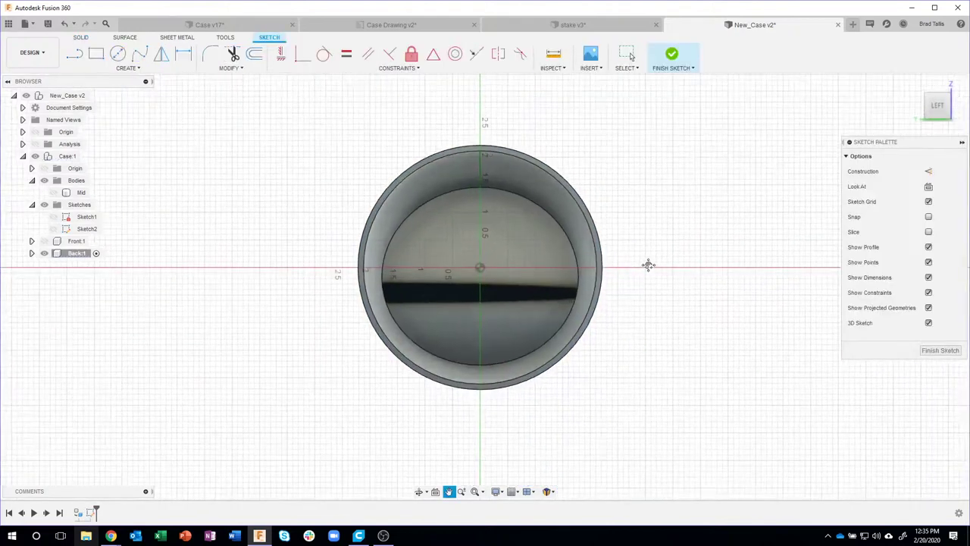
scroll(661, 275, "up", 1)
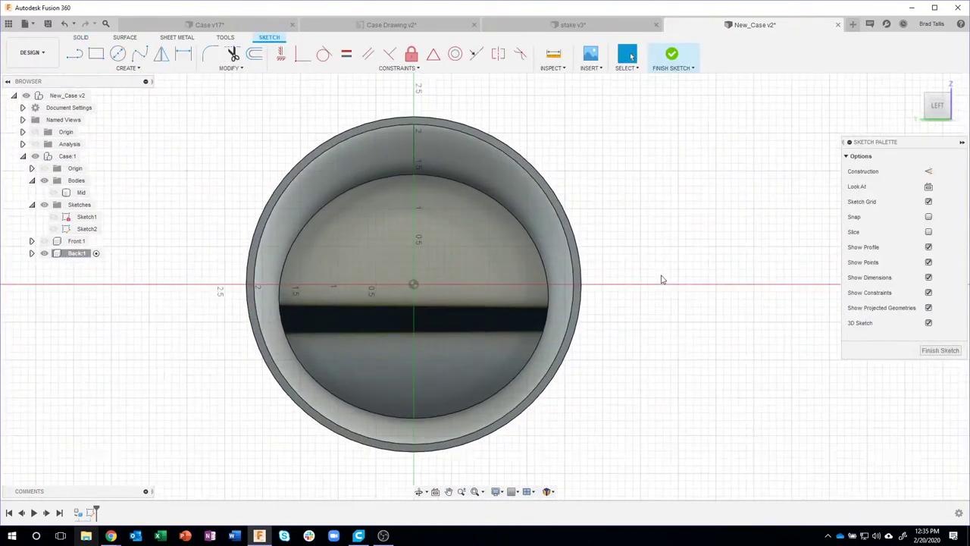
middle_click_drag(661, 280, 680, 284)
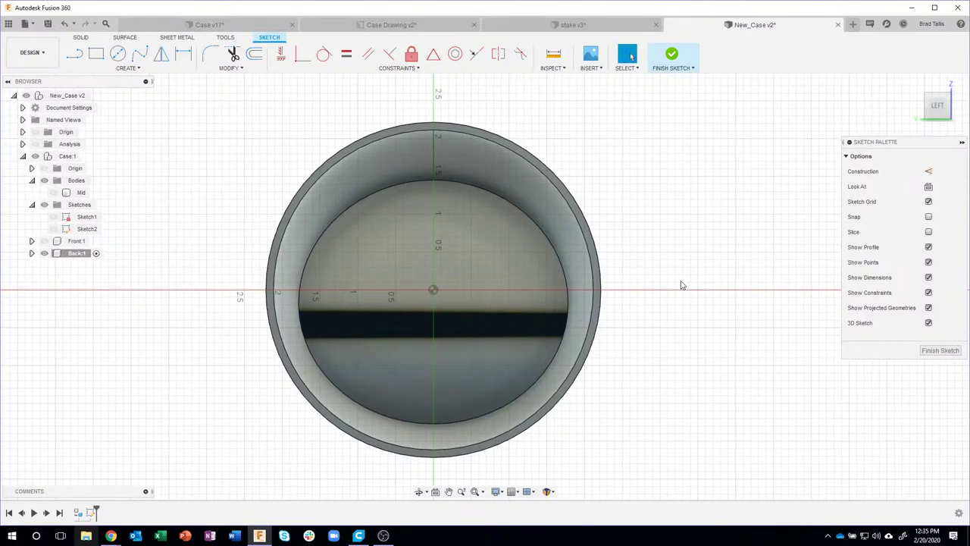
- Examine the boss diameters, positions, web thickness and draft on Sheet3 of the Case Drawing
left_click(391, 25)
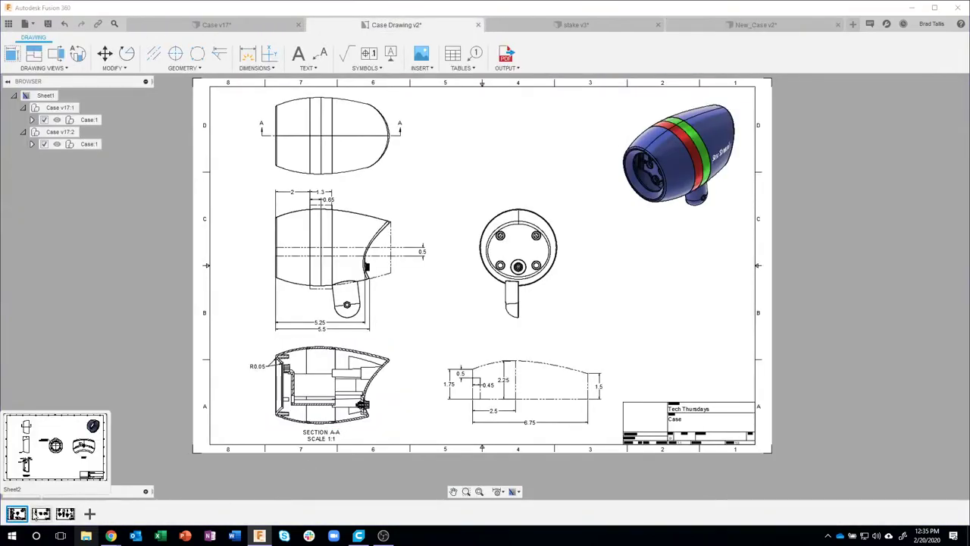
left_click(40, 514)
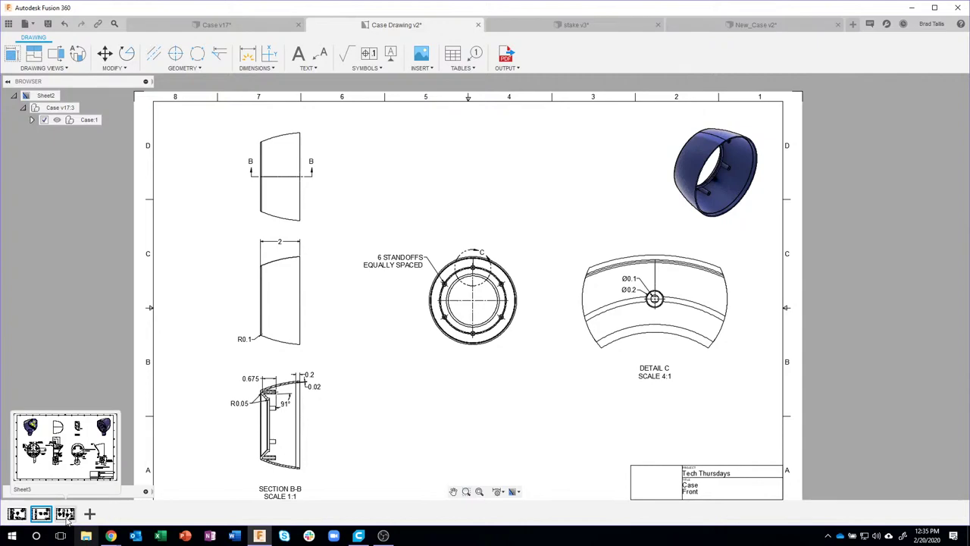
left_click(65, 515)
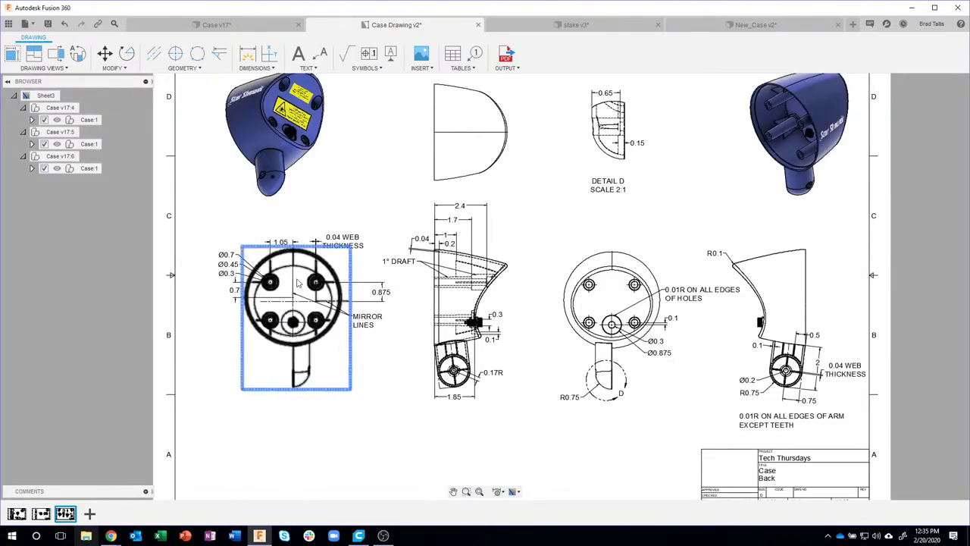
scroll(298, 282, "up", 5)
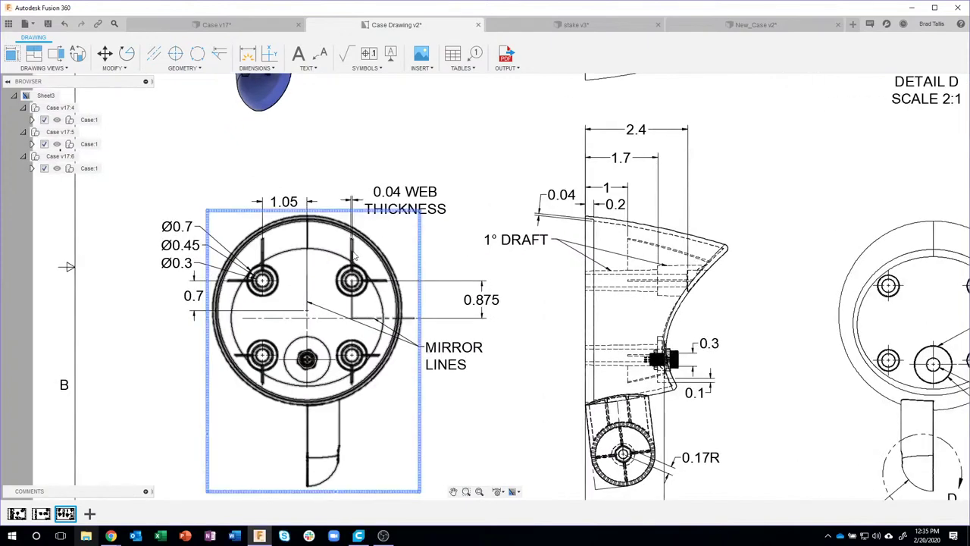
scroll(479, 392, "up", 2)
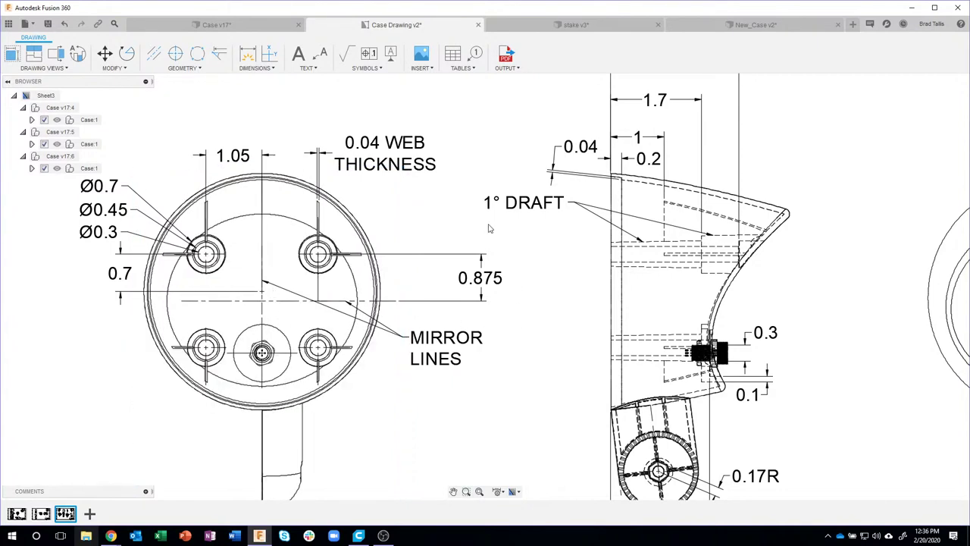
- Return to the New_Case design and sketch three concentric circles above and left of the origin, the smallest about 0.34 in in diameter
left_click(732, 25)
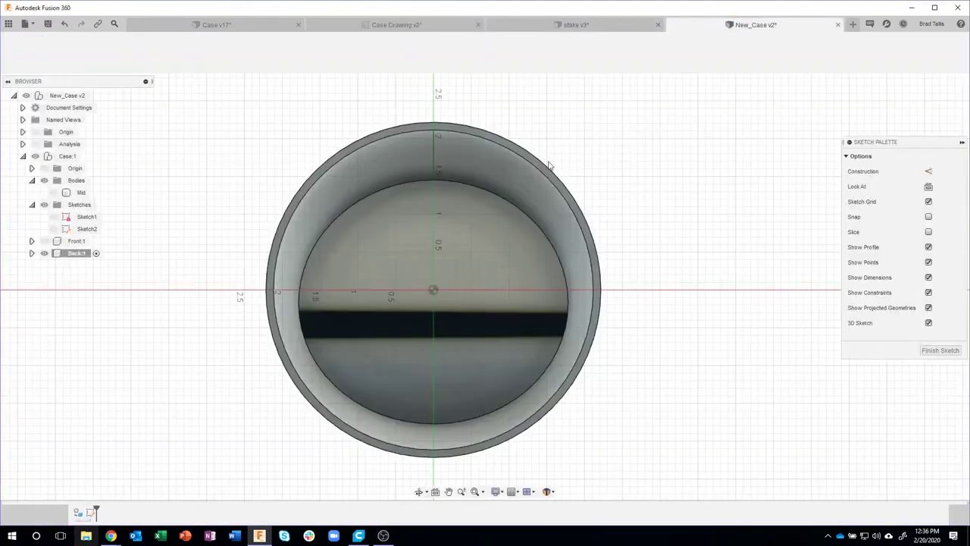
left_click(118, 53)
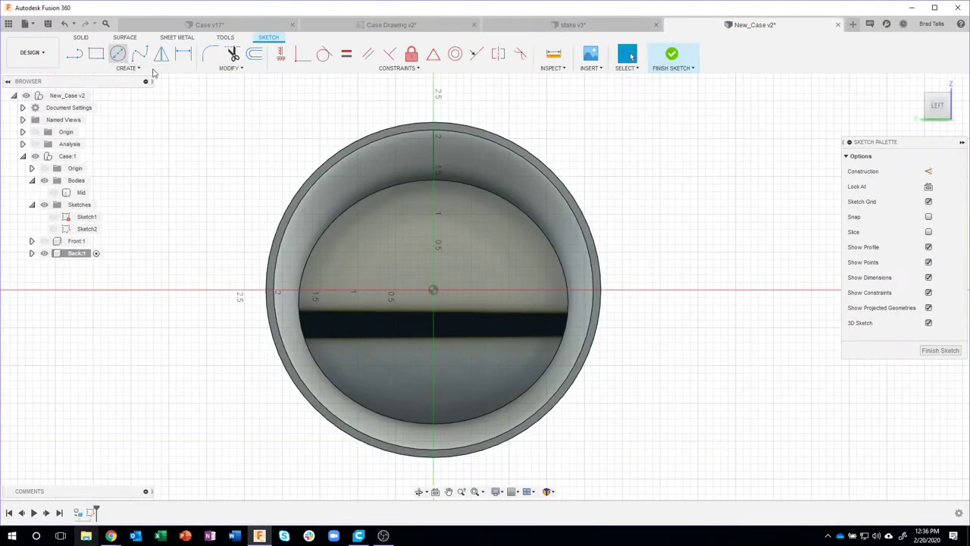
left_click(369, 240)
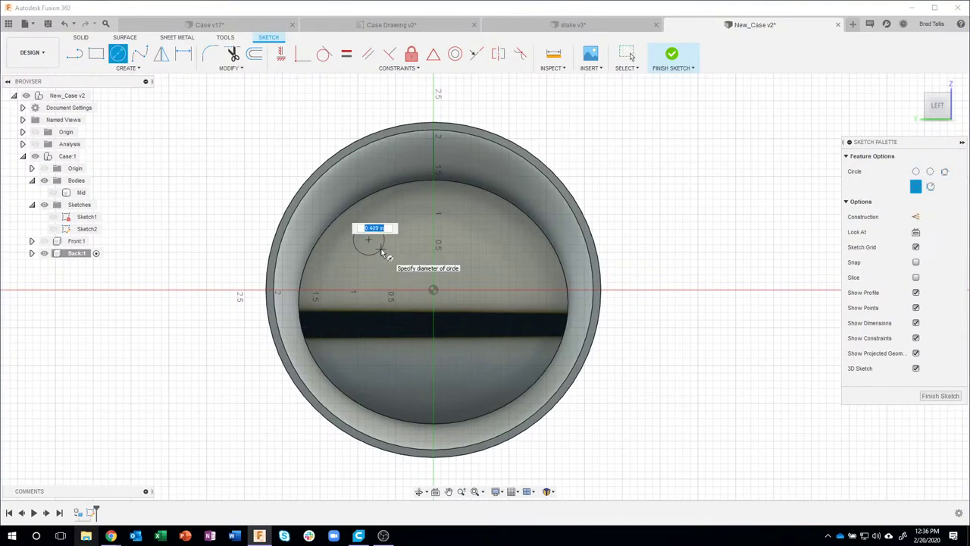
left_click(374, 246)
left_click(369, 241)
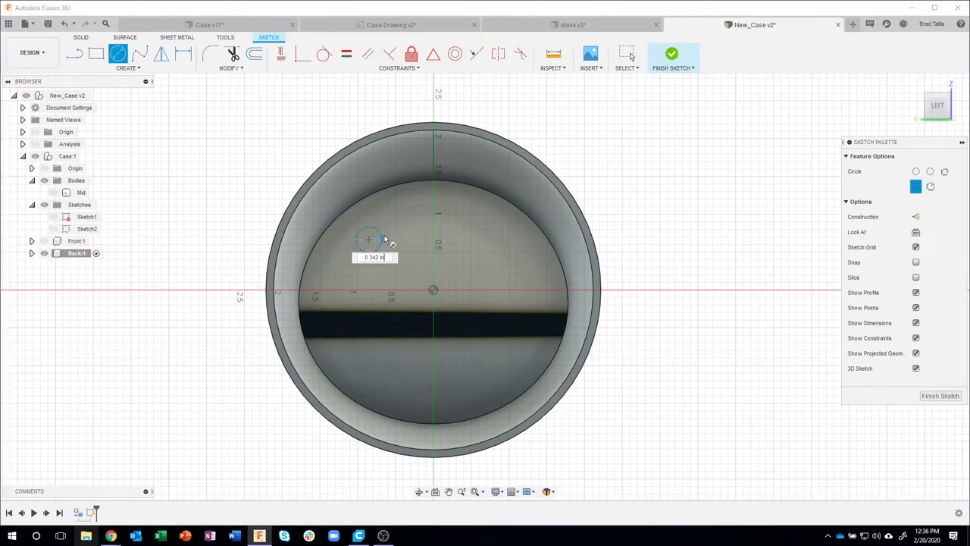
left_click(391, 231)
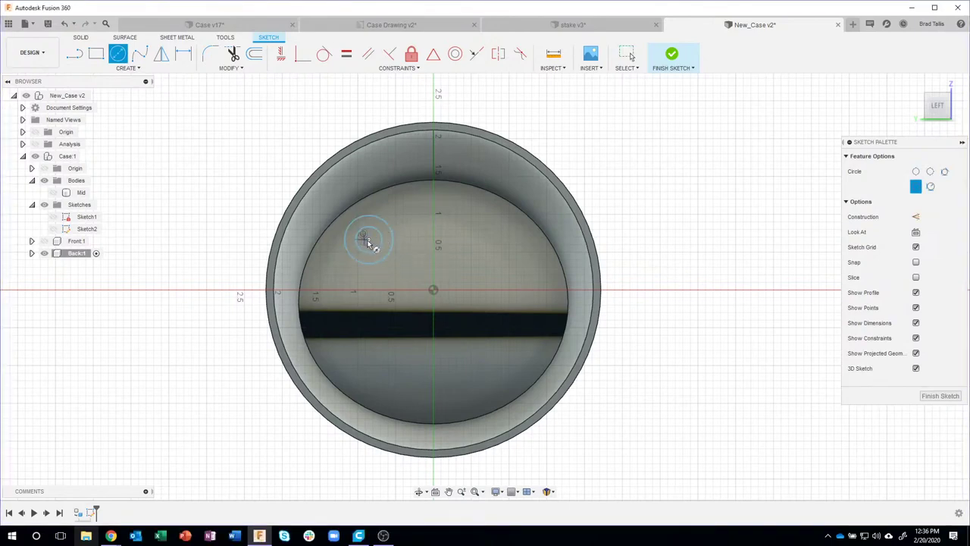
left_click(369, 241)
left_click(405, 229)
- Dimension the smallest of the three concentric circles with a diameter of 0.3 in
left_click(184, 54)
scroll(428, 241, "up", 3)
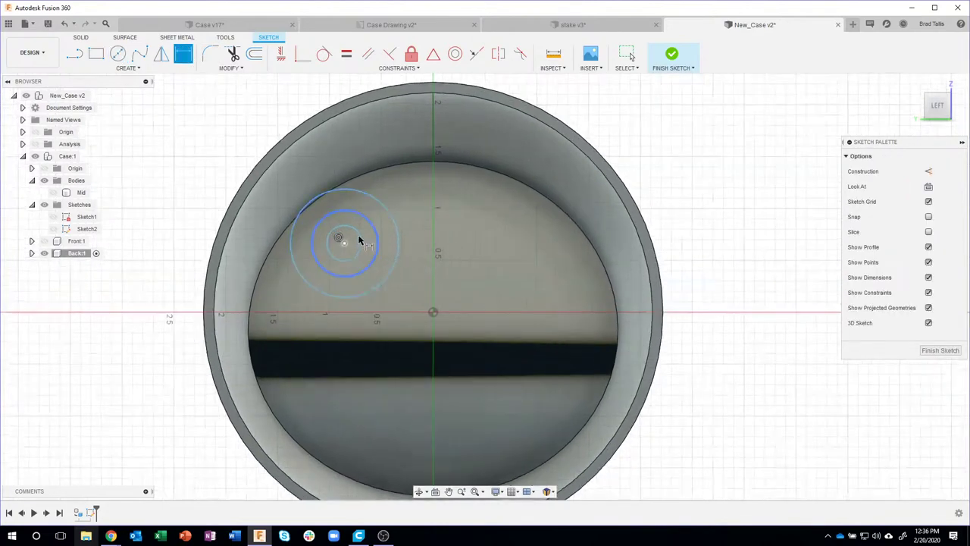
left_click(356, 237)
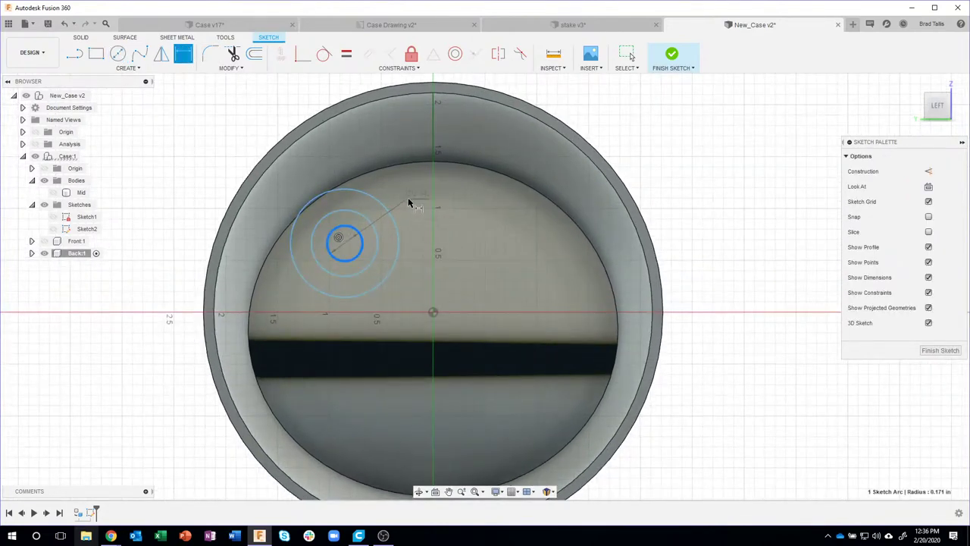
left_click(409, 203)
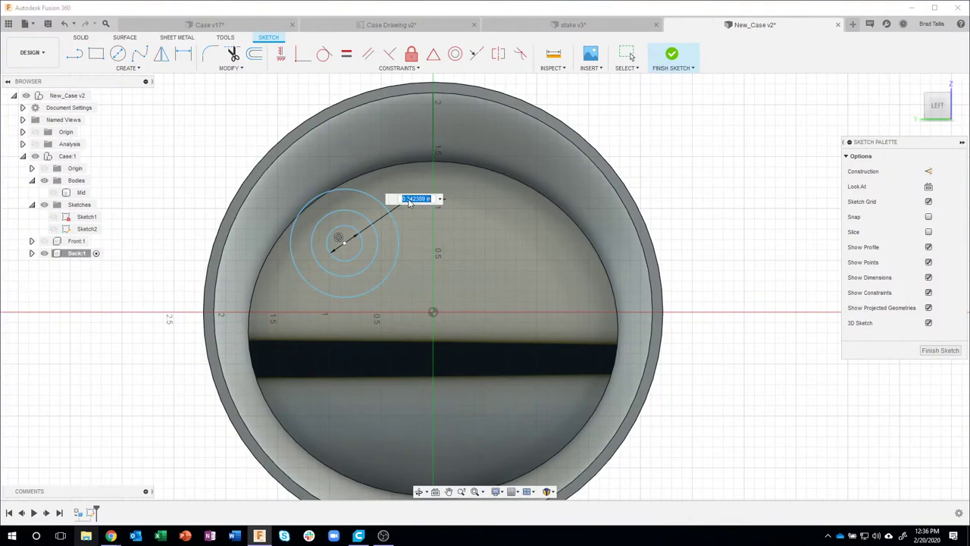
type("0.3")
key("Return")
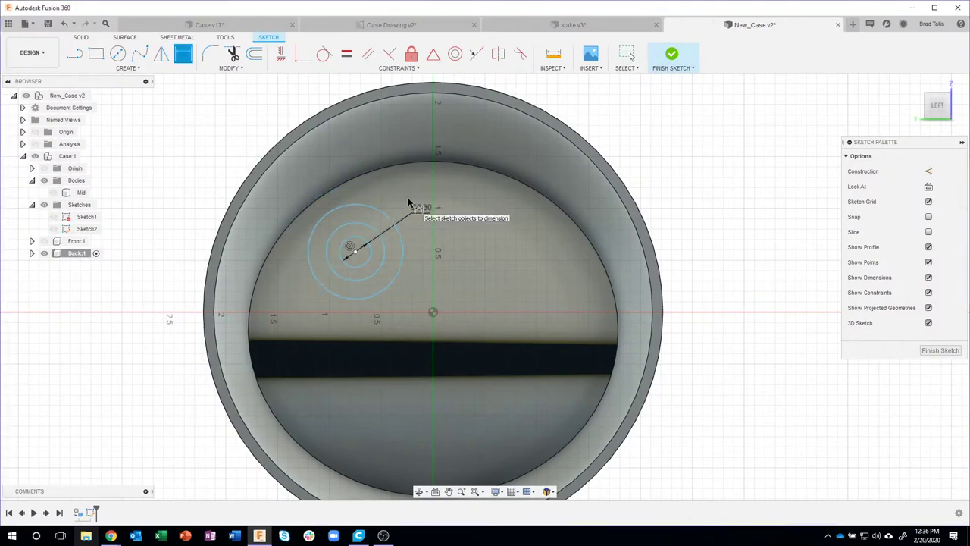
- Set the middle circle's diameter to 0.45 in and the outer circle's diameter to 0.7 in
left_click(385, 248)
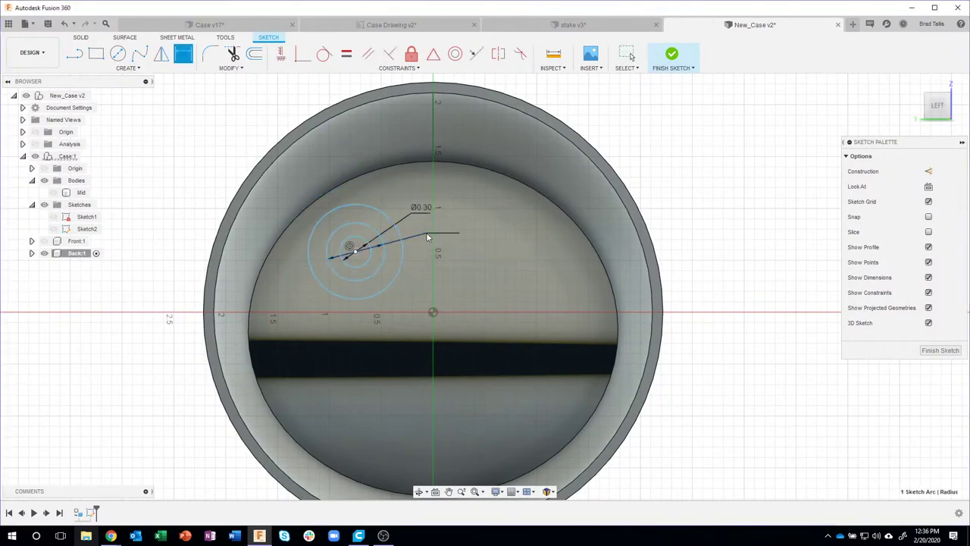
left_click(426, 237)
type("0.45")
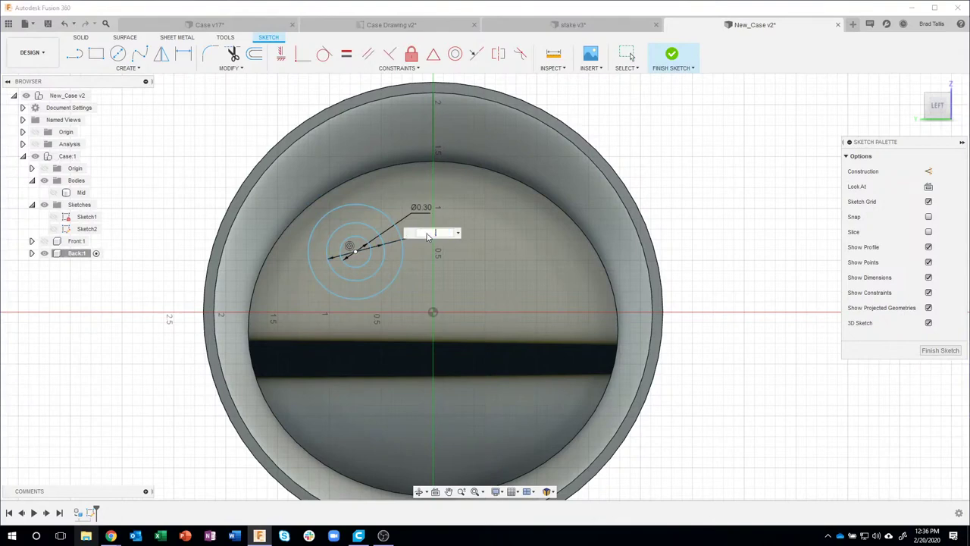
key("Return")
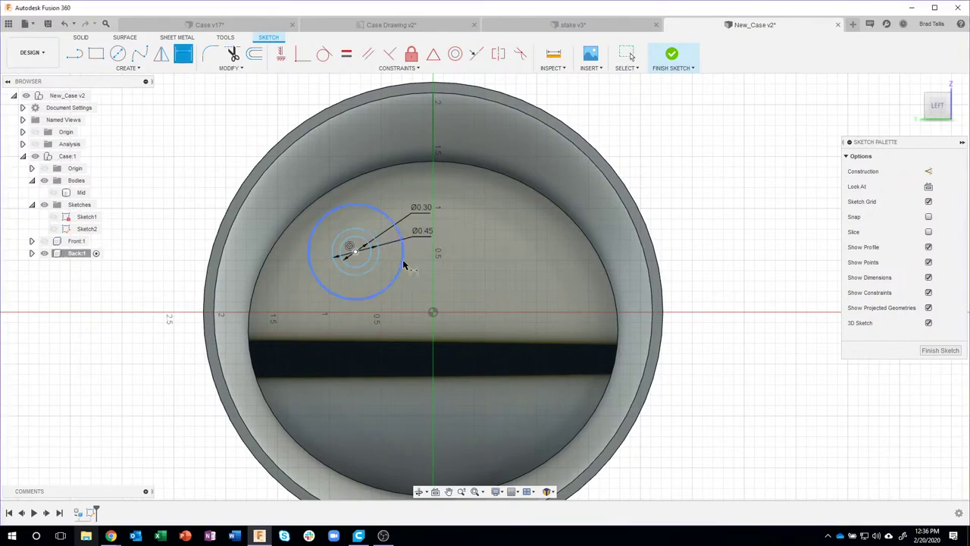
left_click(402, 261)
left_click(416, 286)
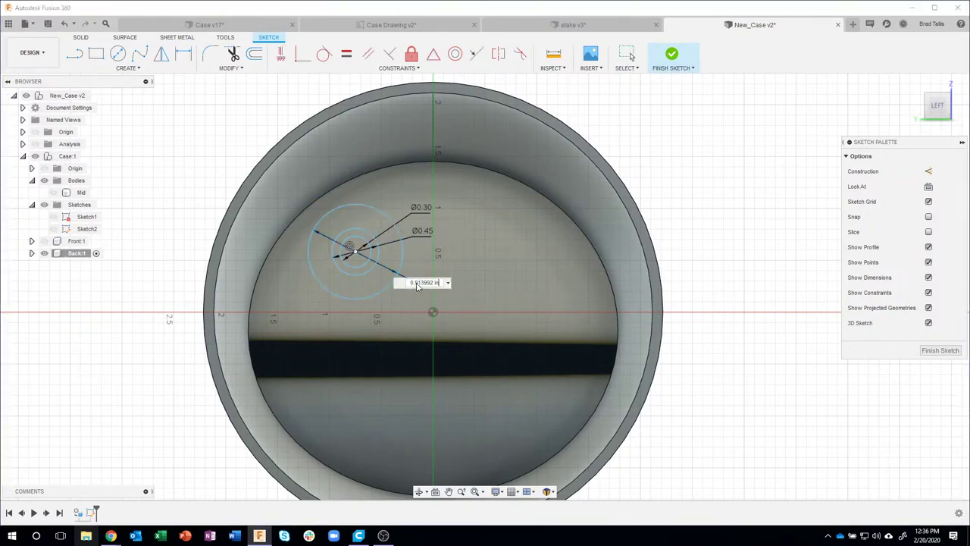
key("BackSpace")
type("0.7")
key("Return")
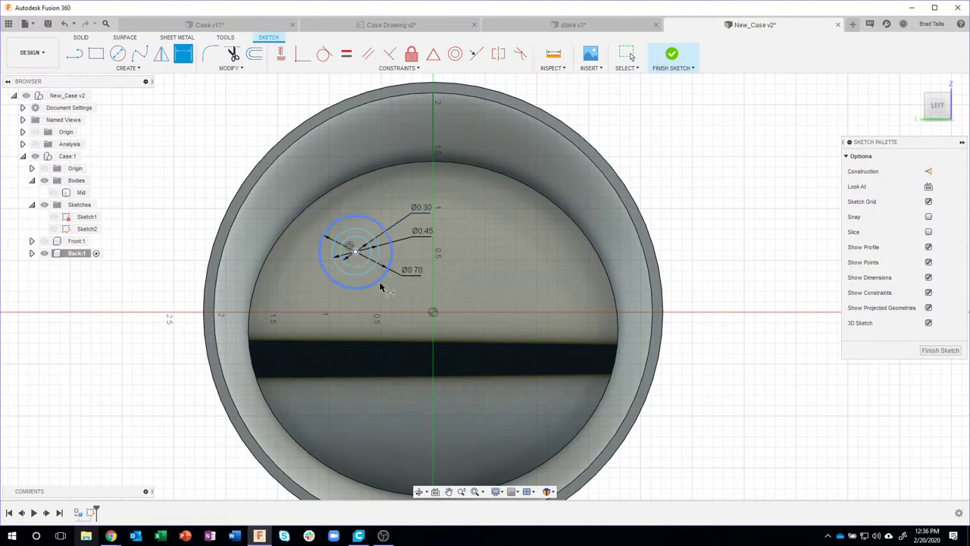
- Dimension the circles' shared centre 1.05 in horizontally and 0.70 in vertically from the origin
left_click(433, 314)
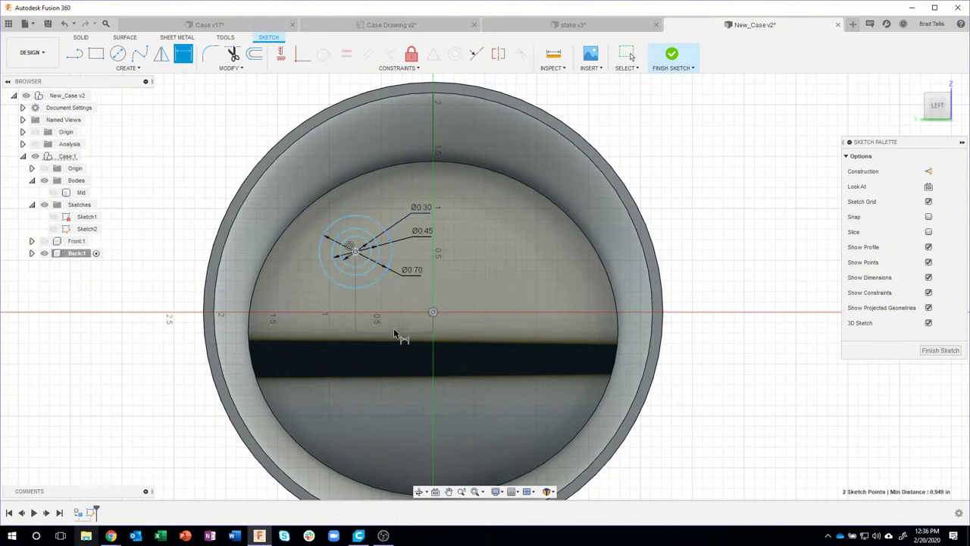
left_click(397, 330)
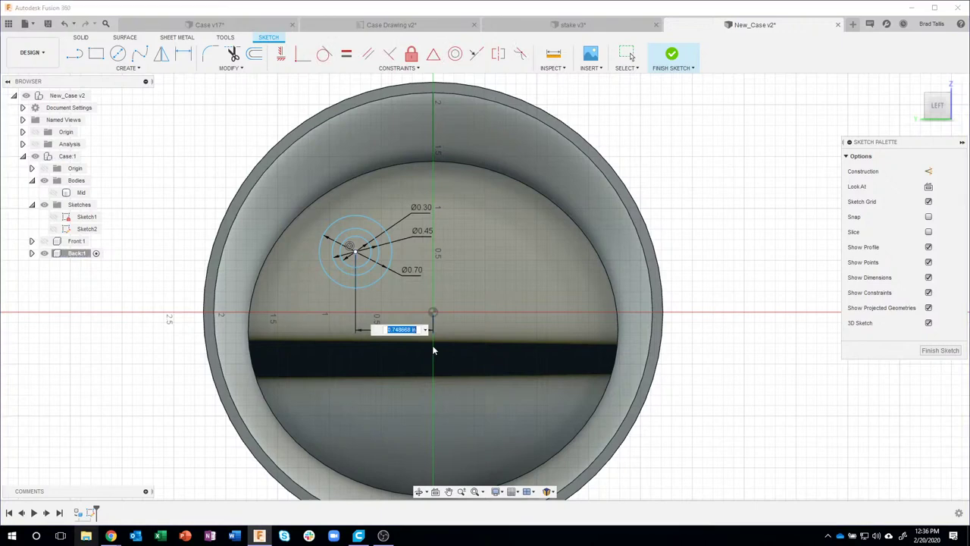
type("1.05")
key("Return")
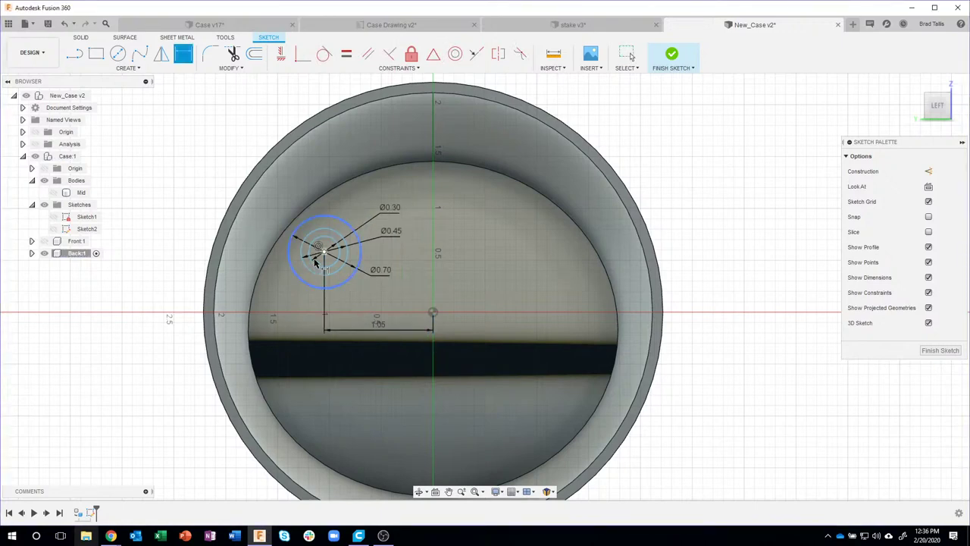
left_click(432, 314)
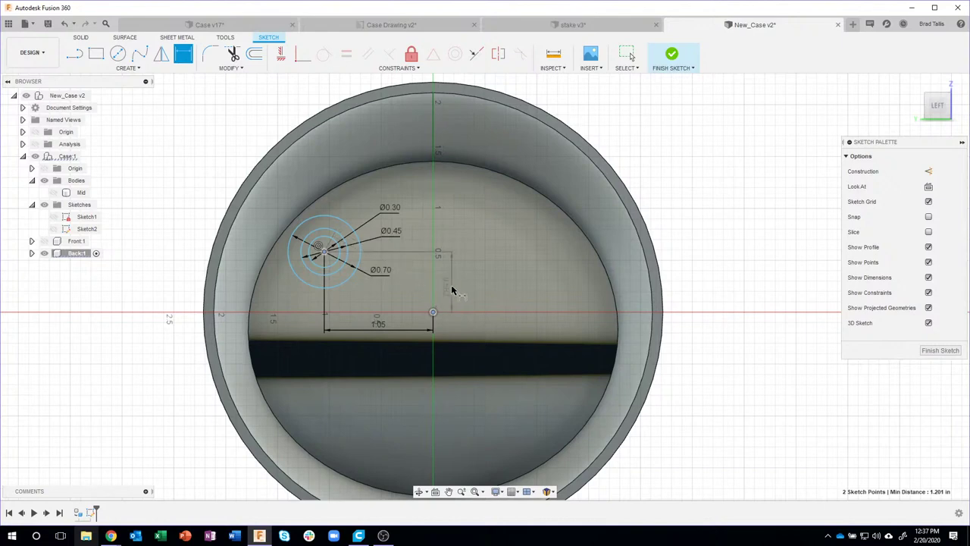
left_click(455, 289)
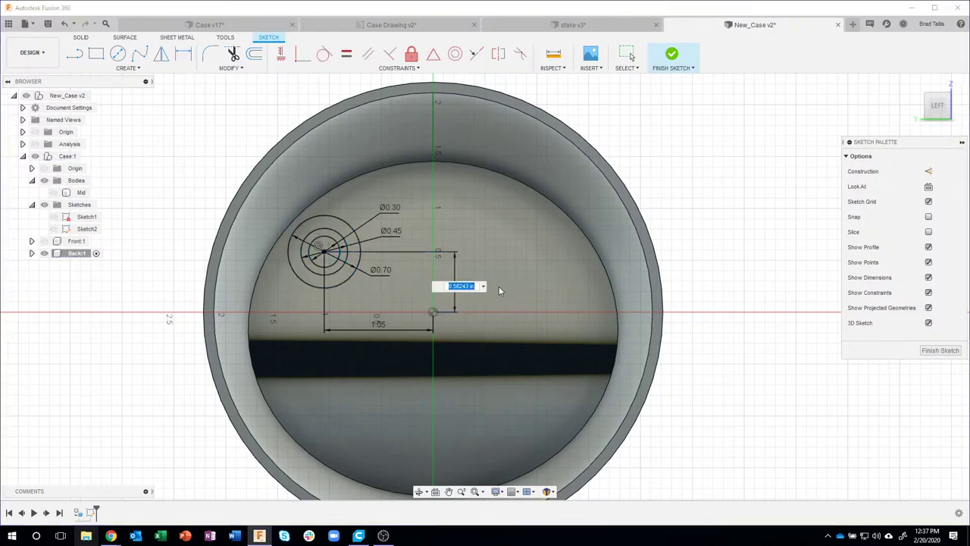
type("0.70")
key("Return")
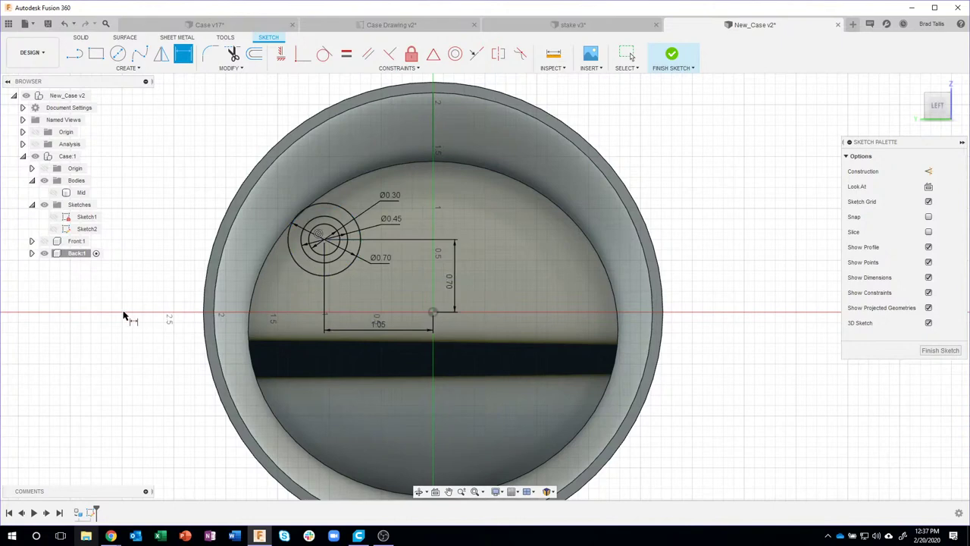
key("Escape")
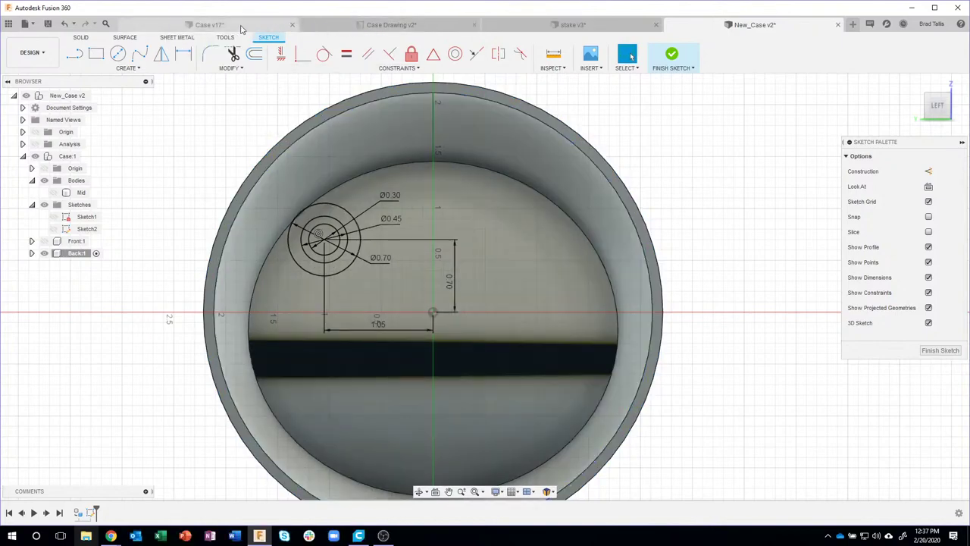
- In the Case v17 design, isolate the Back component and examine the bosses and the webs attached to them
left_click(227, 25)
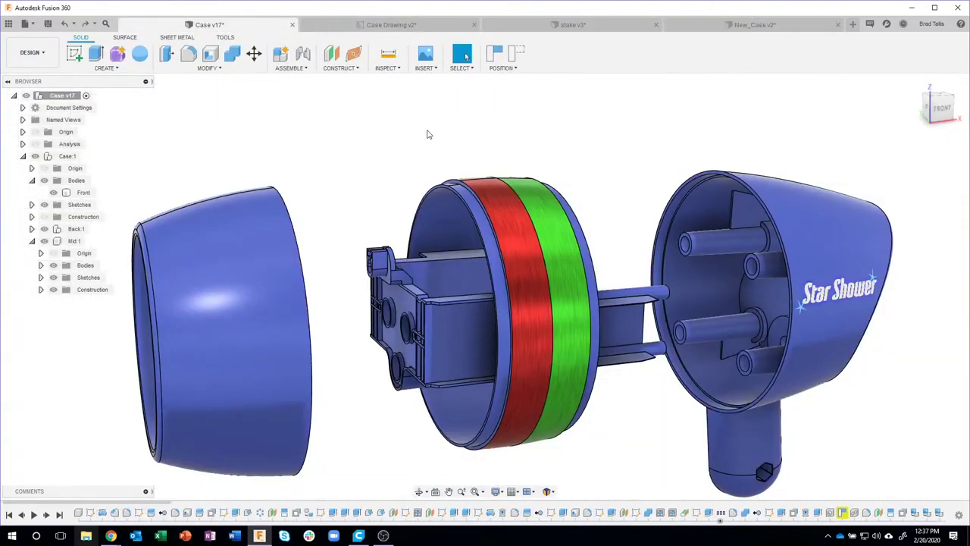
middle_click_drag(411, 156, 531, 212, "shift")
scroll(625, 237, "up", 5)
scroll(625, 237, "down", 4)
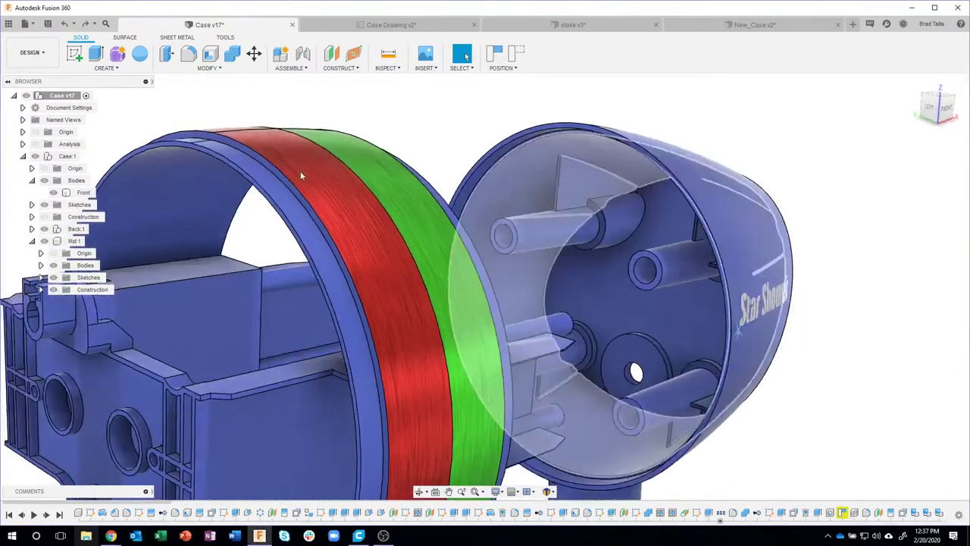
middle_click_drag(300, 171, 103, 198, "shift")
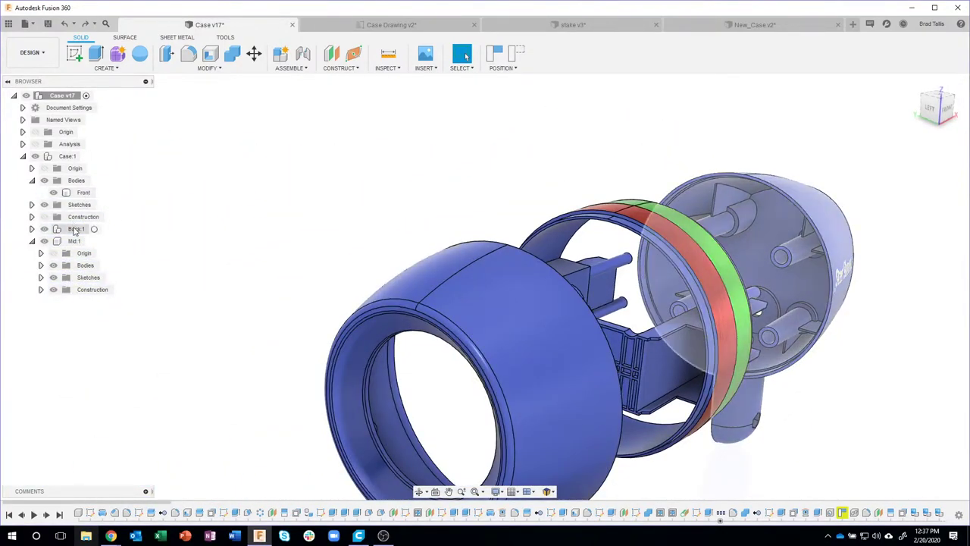
right_click(76, 229)
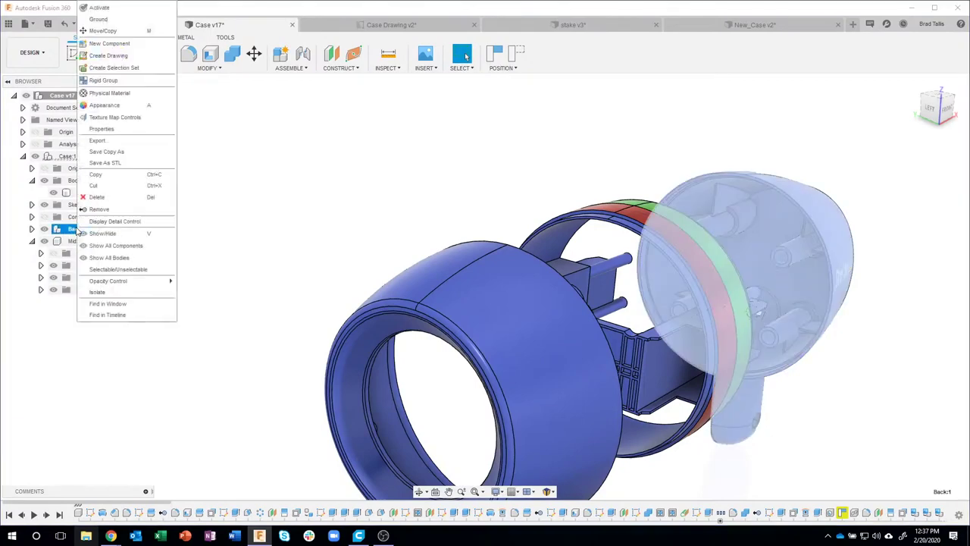
left_click(99, 292)
scroll(709, 153, "up", 3)
middle_click_drag(704, 158, 624, 226, "shift")
left_click(693, 248)
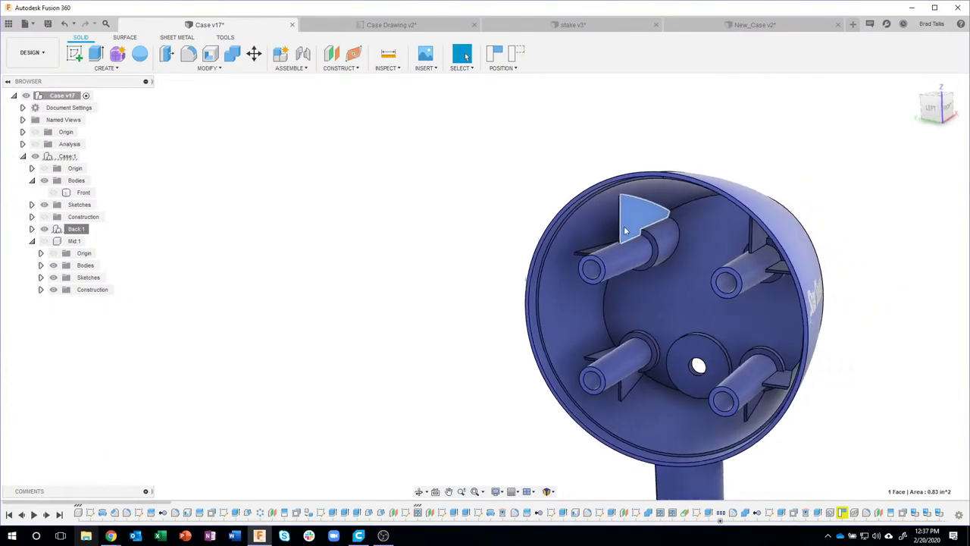
left_click(455, 210)
middle_click_drag(455, 211, 633, 65, "shift")
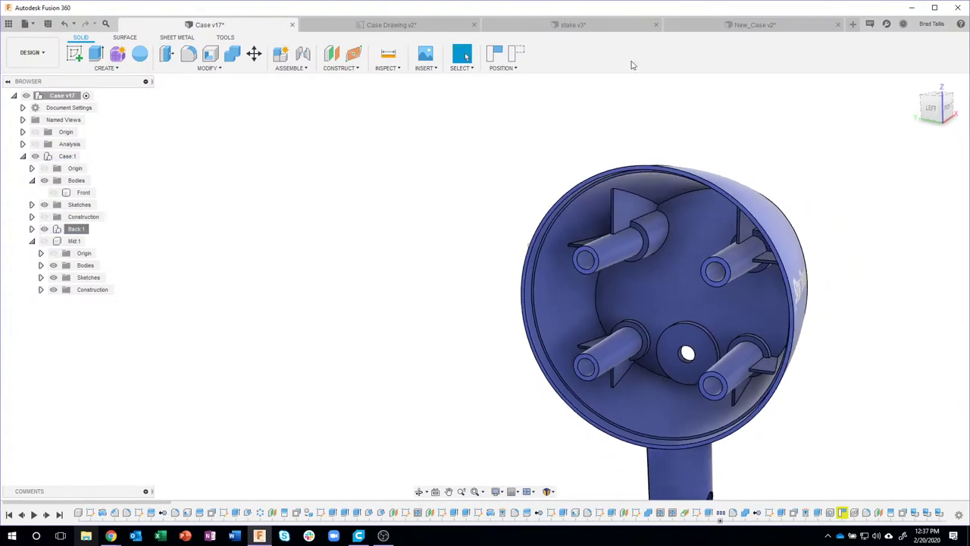
- Return to the New_Case design and sketch a horizontal line about 0.31 in long left of the circles and a vertical one about 0.28 in above them
left_click(717, 28)
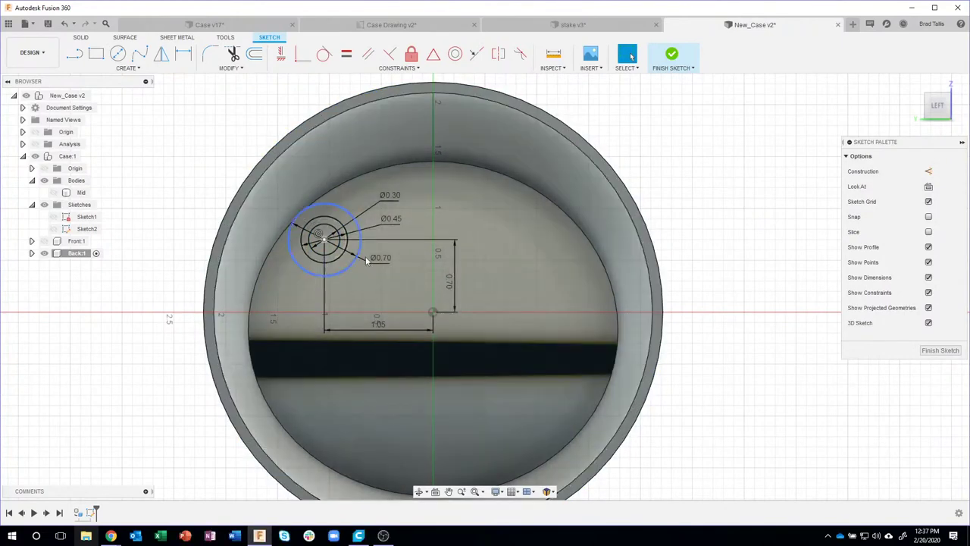
left_click(389, 195)
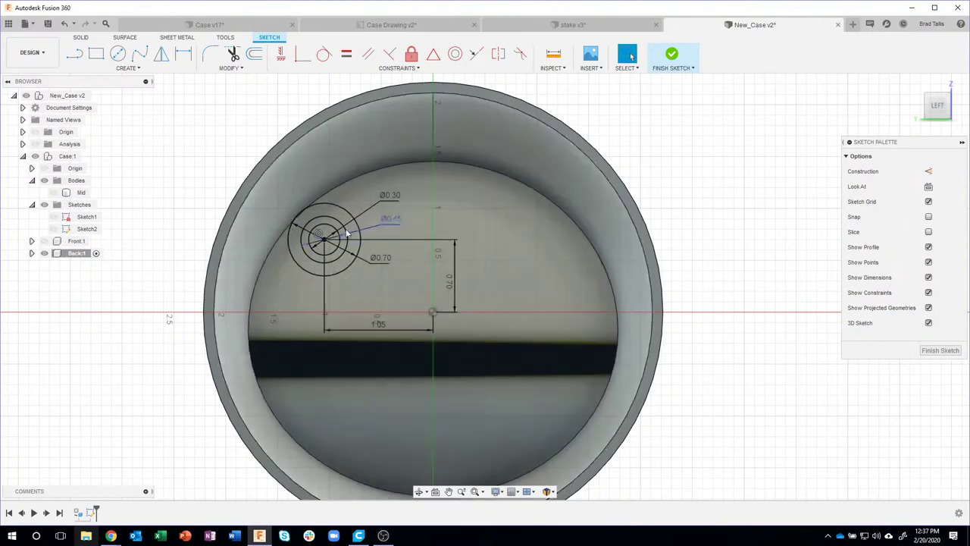
key("l")
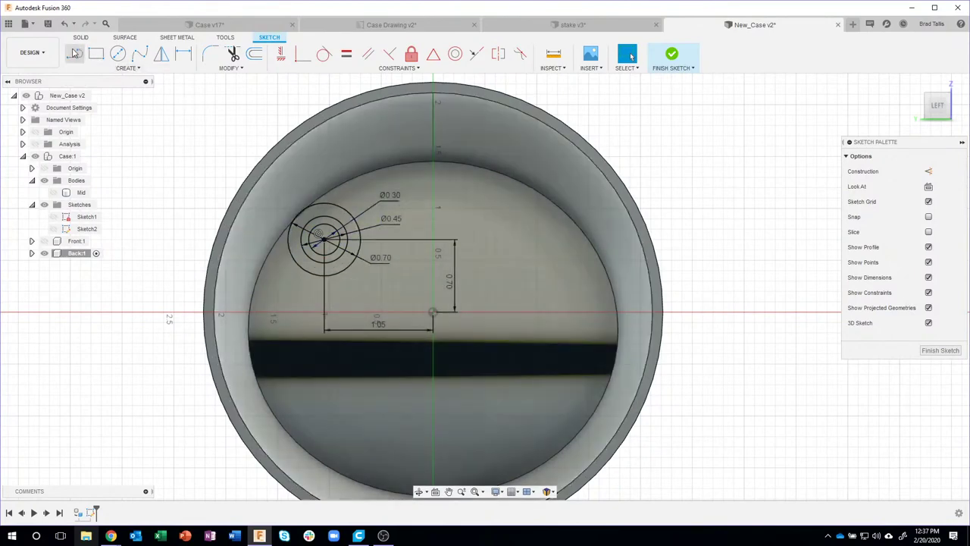
scroll(306, 220, "up", 2)
scroll(307, 220, "up", 2)
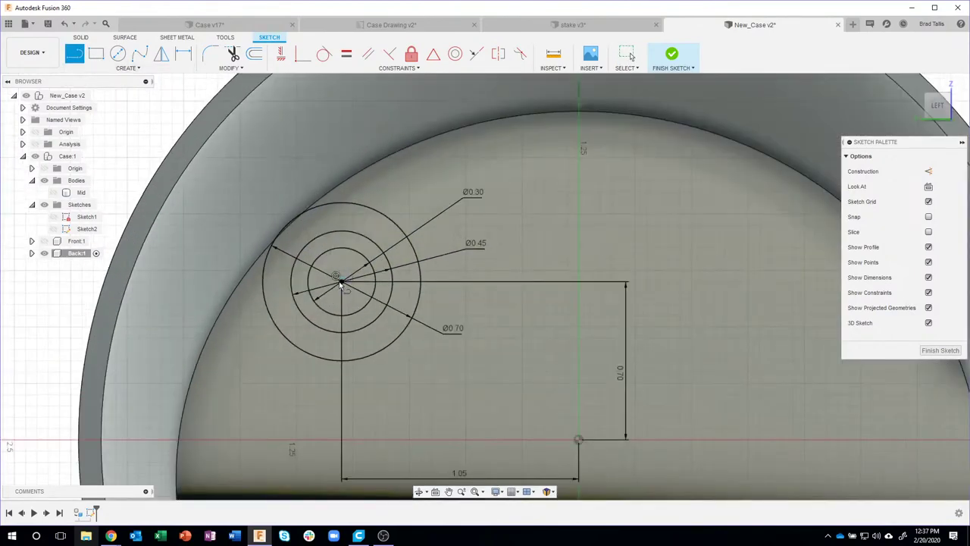
left_click(194, 282)
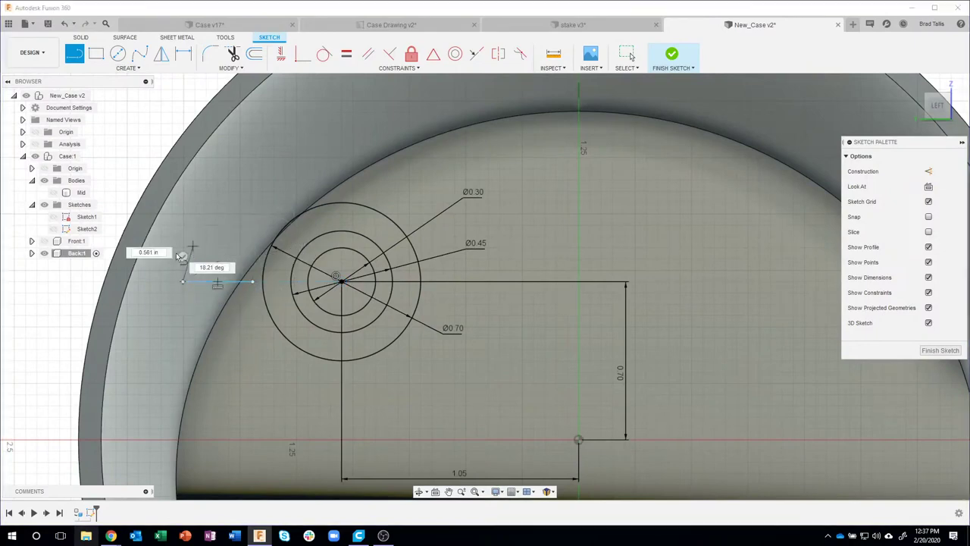
key("Escape")
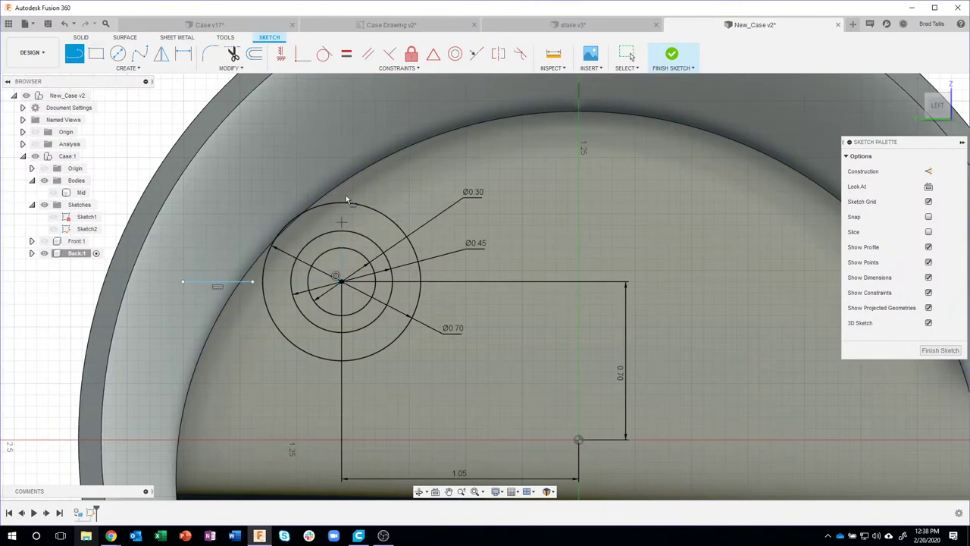
double_click(342, 131)
key("Escape")
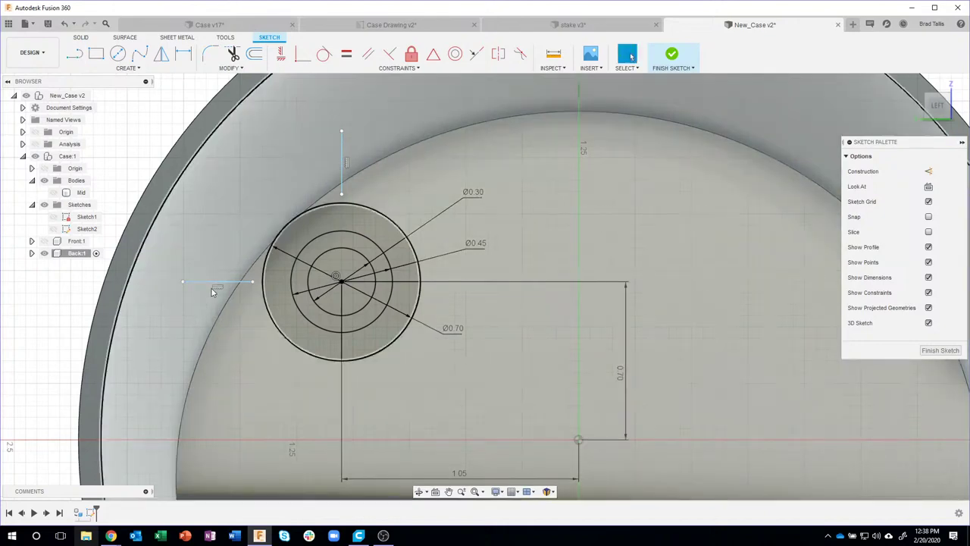
- Constrain the short horizontal and vertical lines coincident with the centre point of the concentric circles
mouse_move(209, 282)
left_mouse_down()
mouse_move(202, 253)
mouse_move(206, 272)
left_mouse_up()
key("ctrl+z")
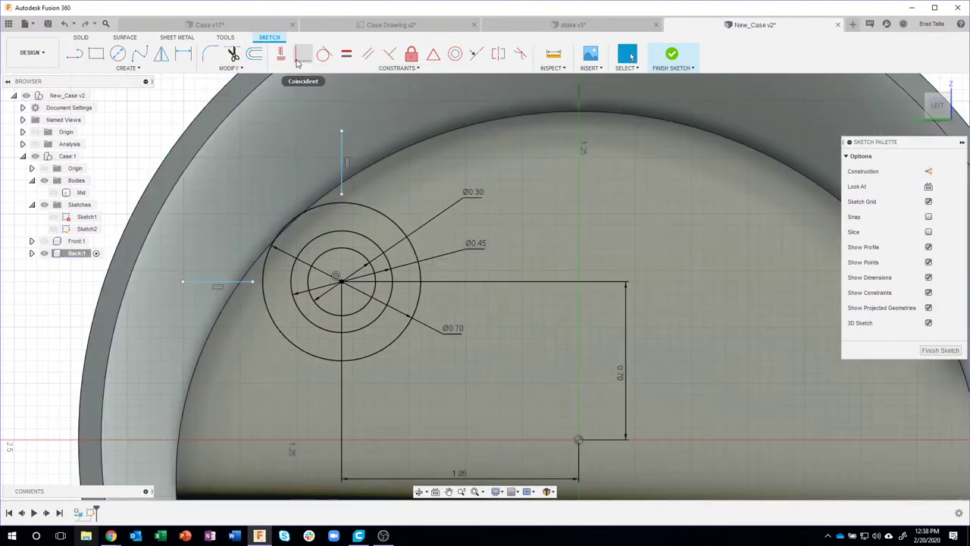
left_click(300, 59)
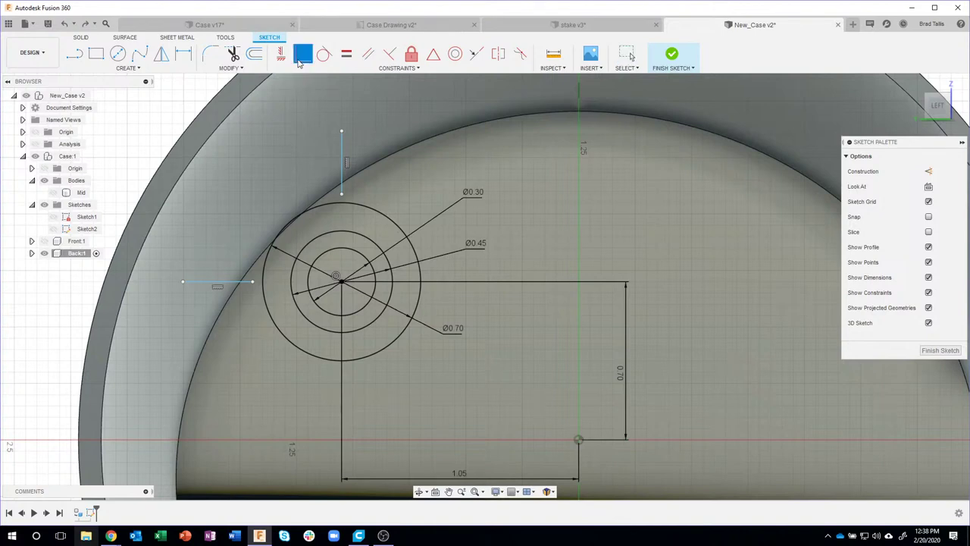
left_click(227, 285)
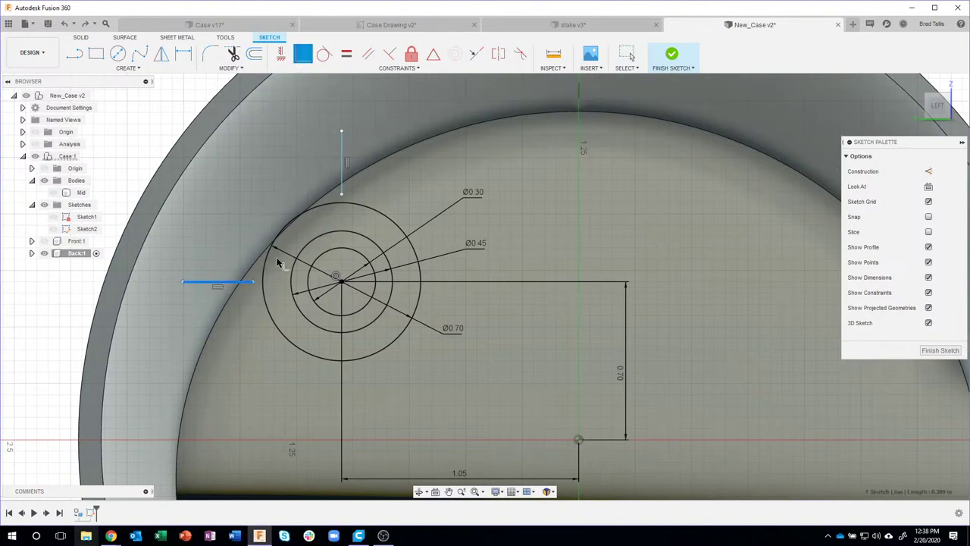
left_click(341, 281)
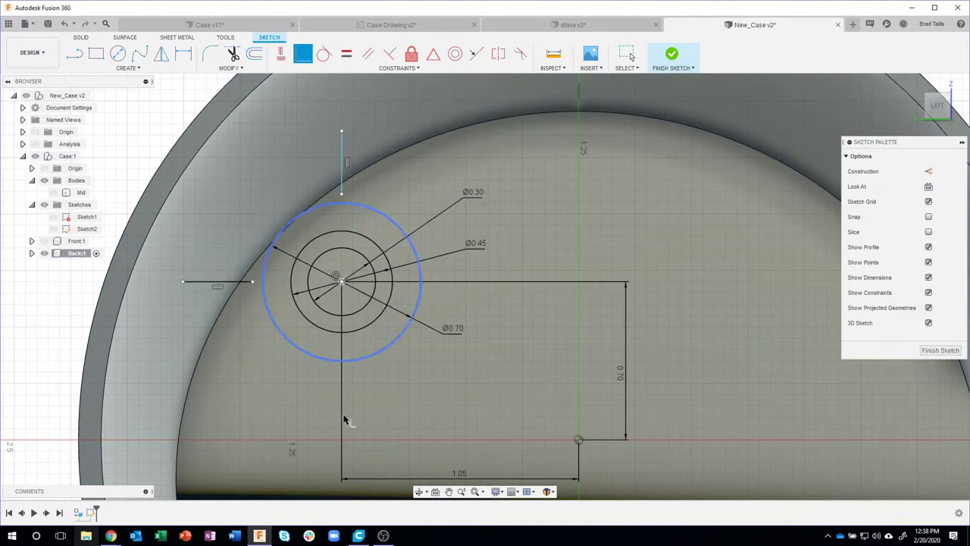
left_click(341, 170)
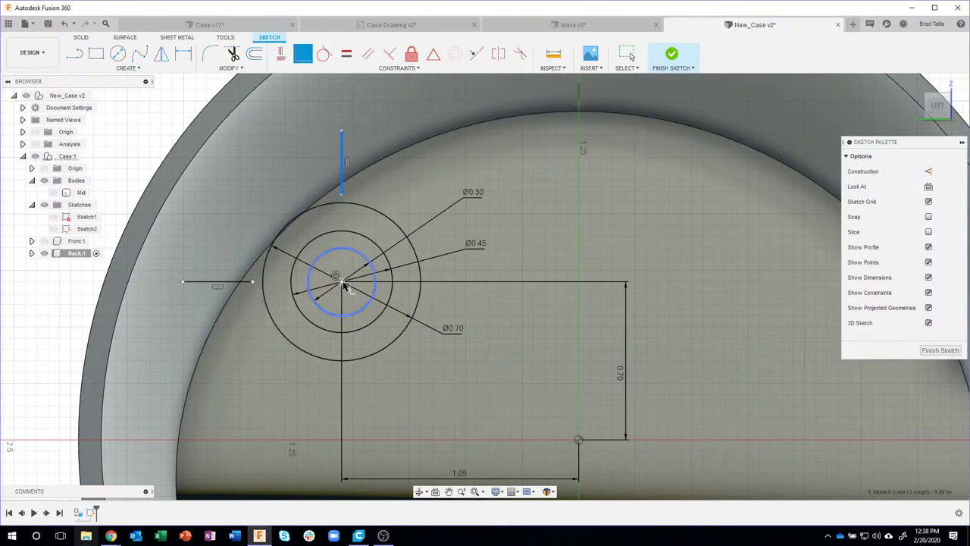
left_click(375, 209)
key("Escape")
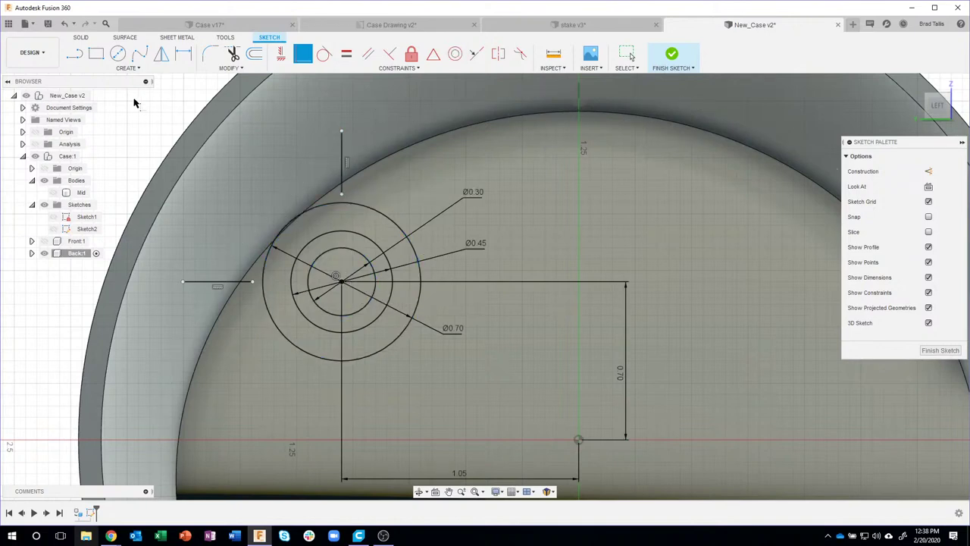
- Draw a vertical construction line from the origin up past the Back component's outer rim
scroll(152, 227, "down", 5)
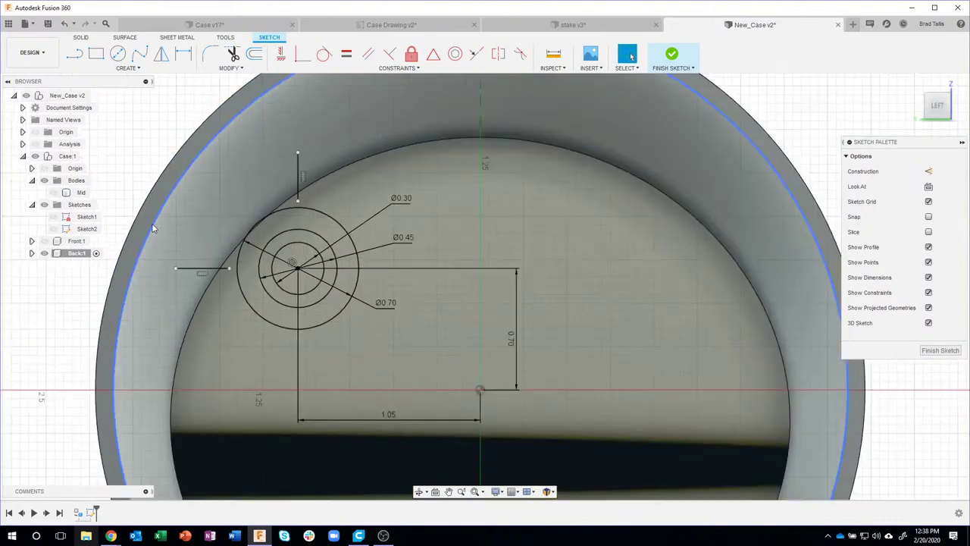
scroll(681, 243, "down", 2)
scroll(329, 258, "up", 1)
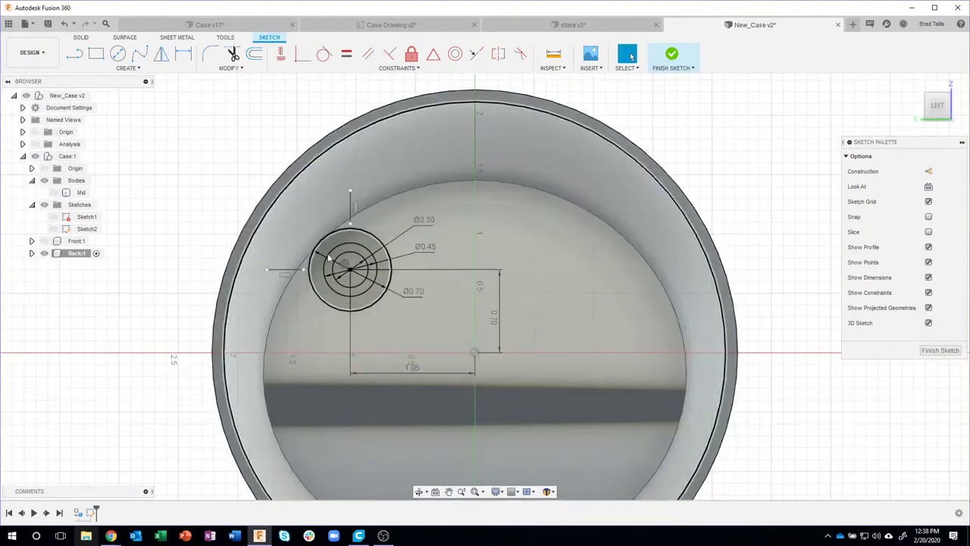
scroll(705, 194, "down", 1)
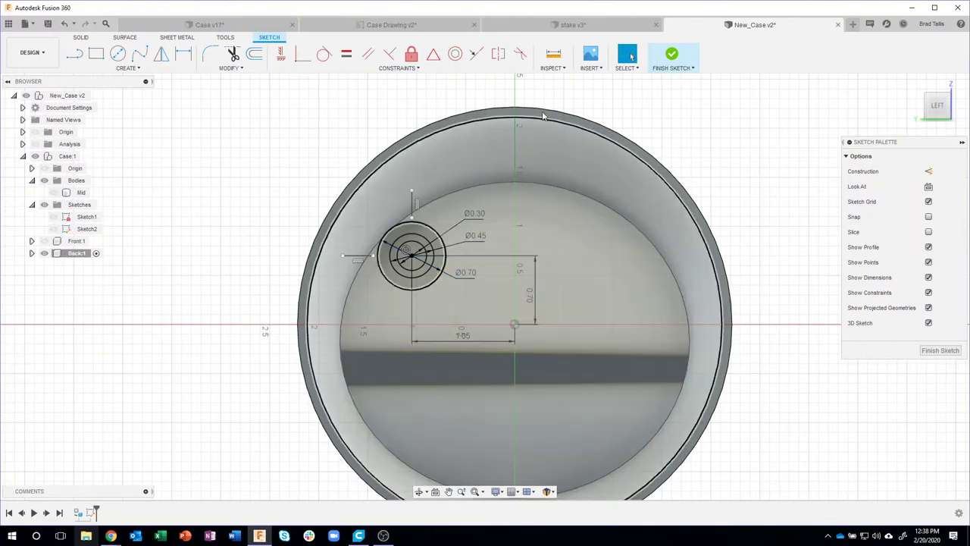
middle_click_drag(743, 195, 708, 195)
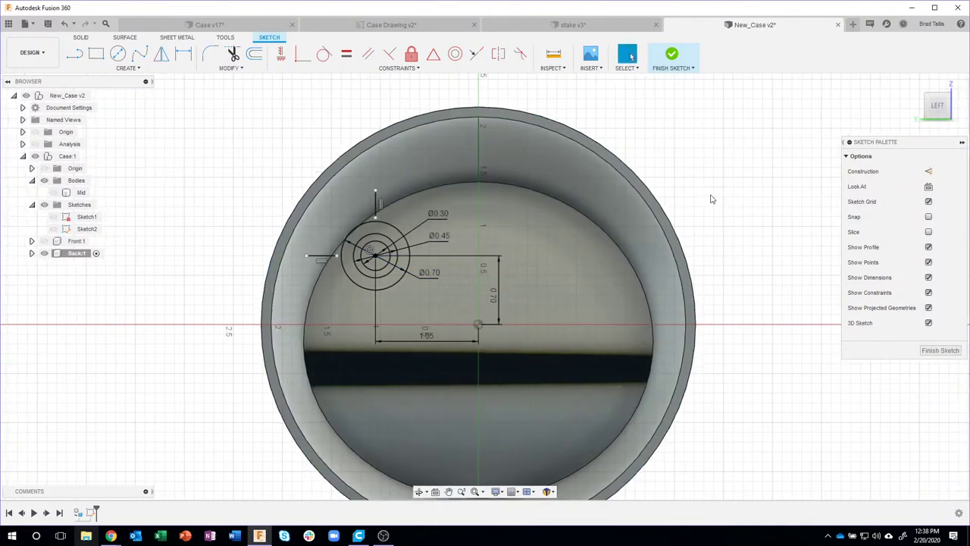
left_click(77, 58)
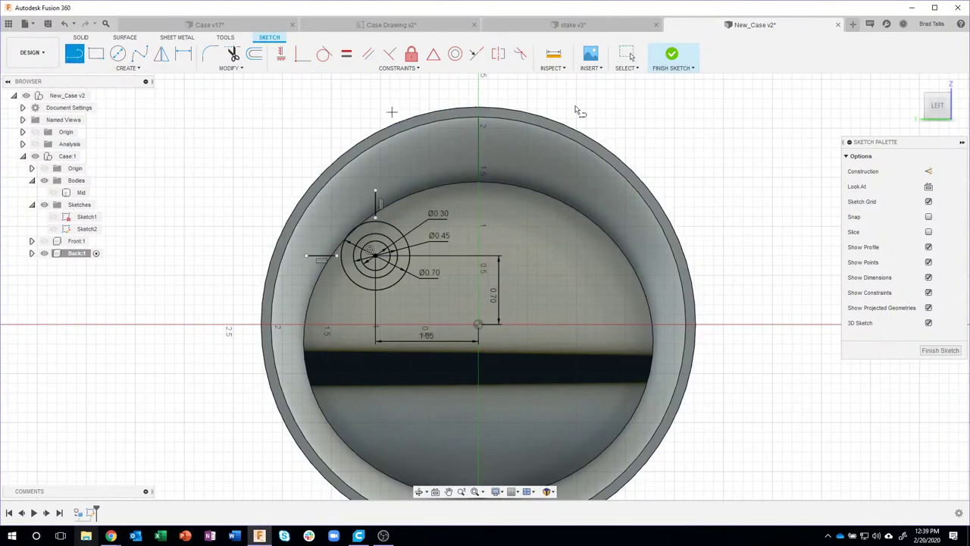
left_click(929, 173)
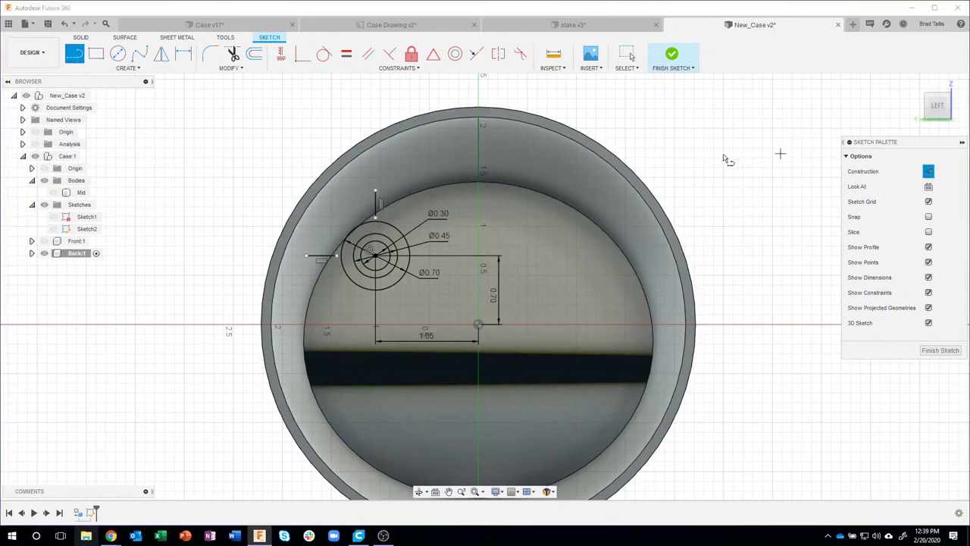
left_click(480, 322)
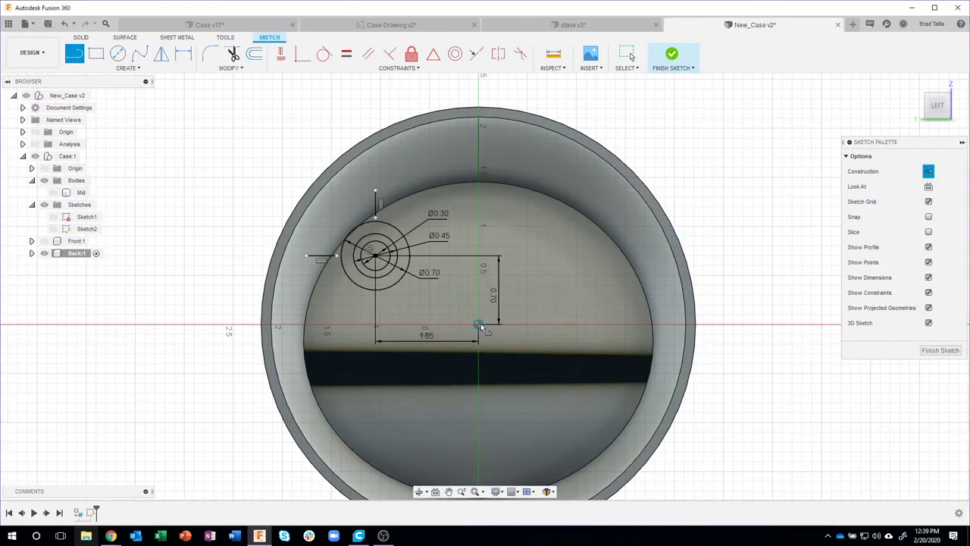
left_click(481, 89)
key("Escape")
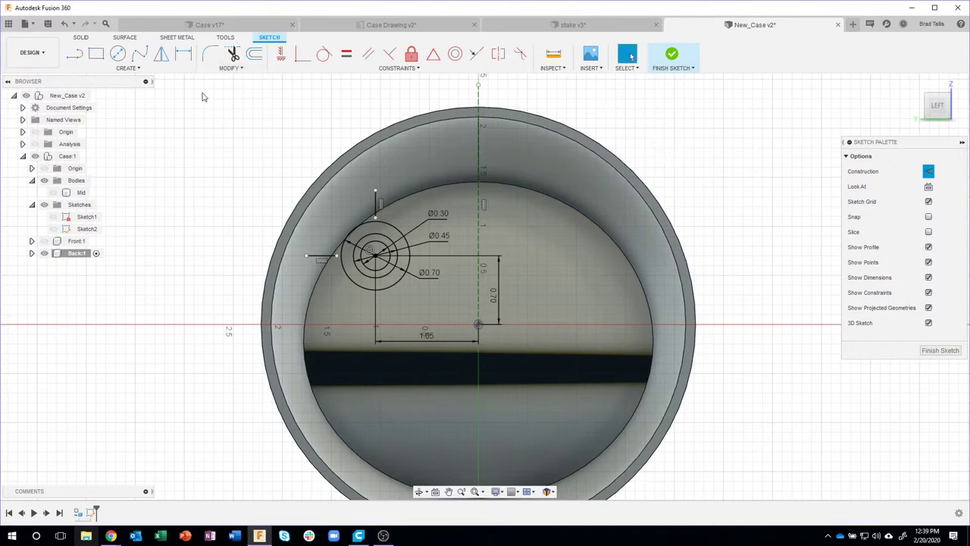
- Mirror the three concentric circles and their two short web lines about the vertical construction line
left_click(143, 73)
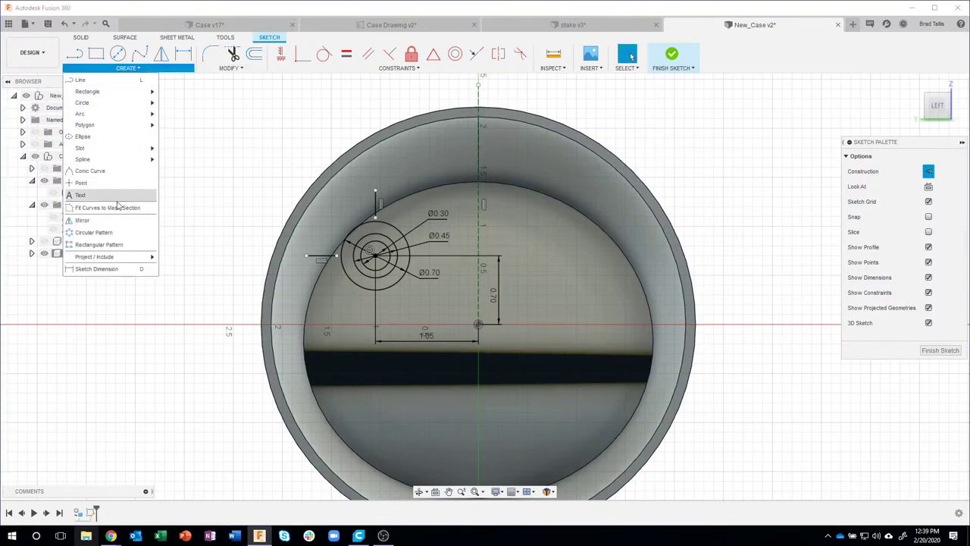
left_click(106, 222)
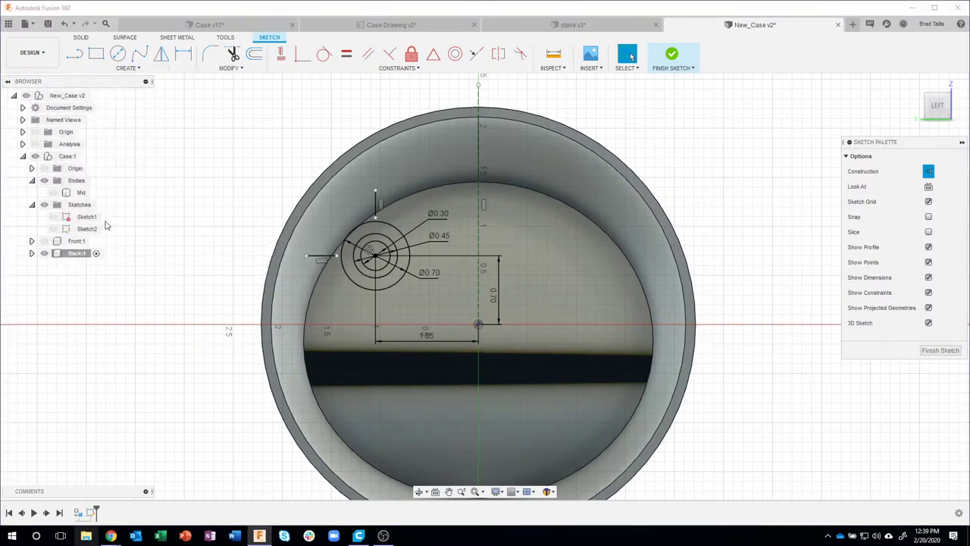
mouse_move(262, 174)
left_mouse_down()
mouse_move(422, 303)
mouse_move(626, 401)
mouse_move(580, 350)
mouse_move(462, 300)
mouse_move(435, 303)
left_mouse_up()
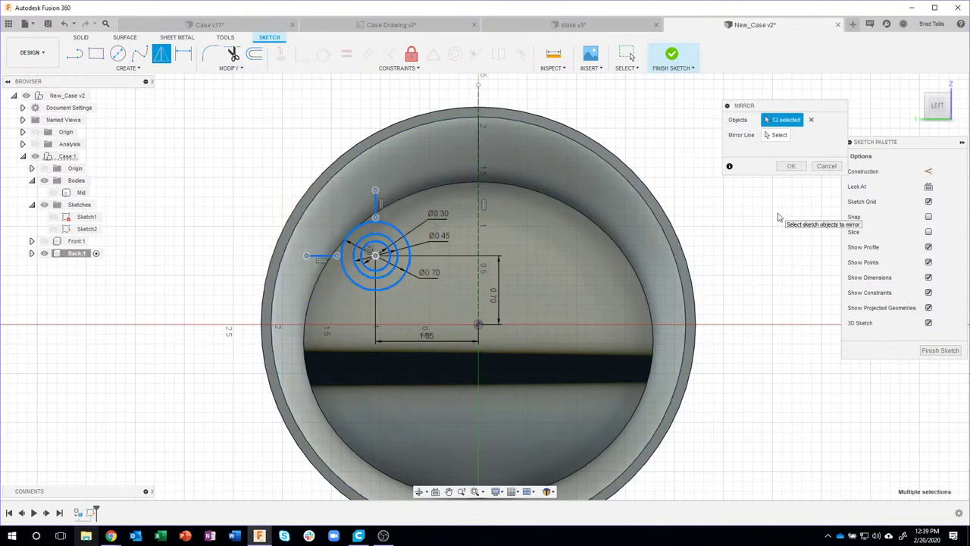
left_click(778, 135)
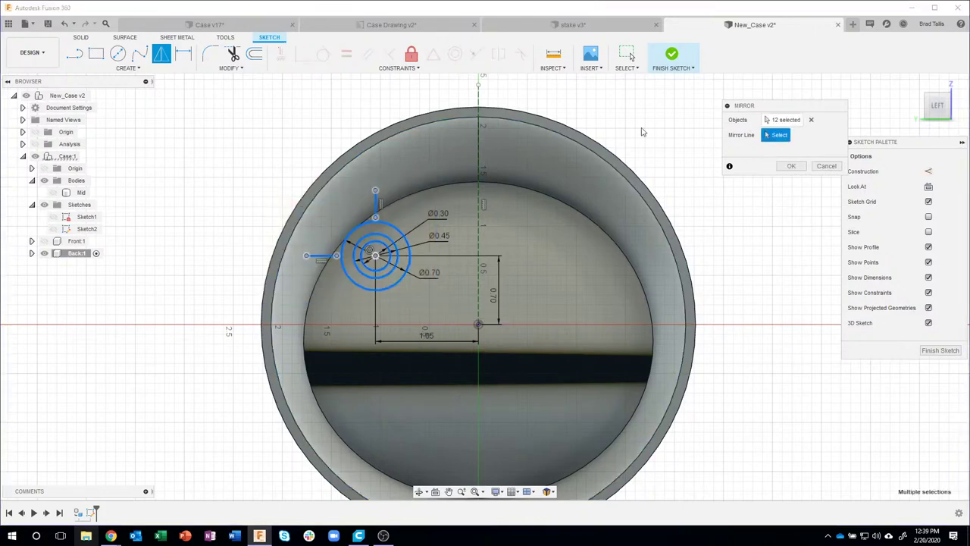
left_click(478, 101)
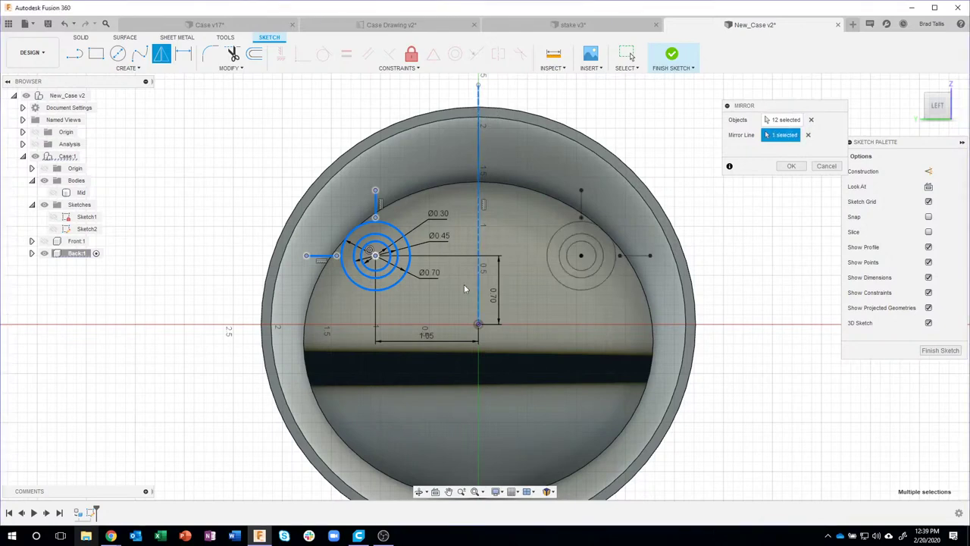
left_click(786, 167)
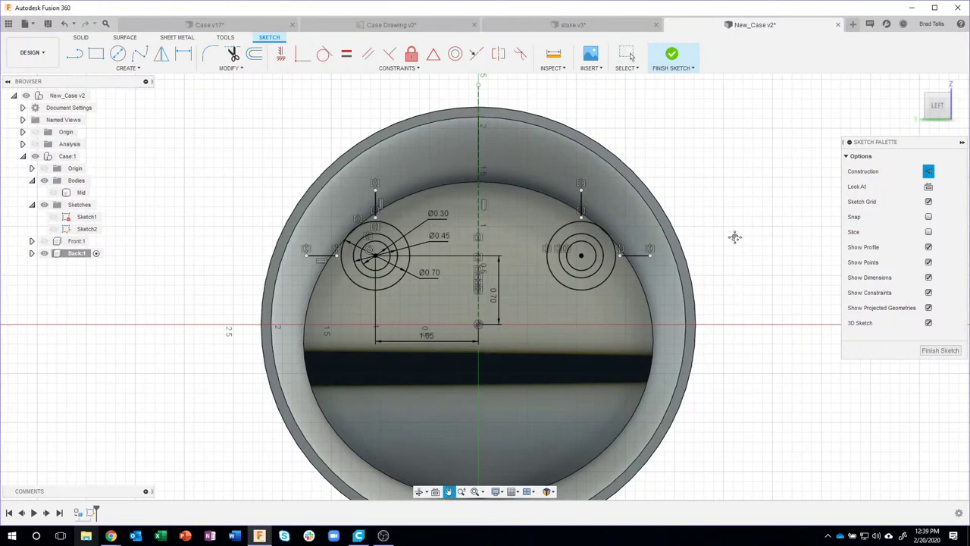
- Check the mirror line offset in Case Drawing, then in New_Case draw a 0.875 in vertical construction line down from the mirrored circles' centre
middle_click_drag(735, 235, 728, 187)
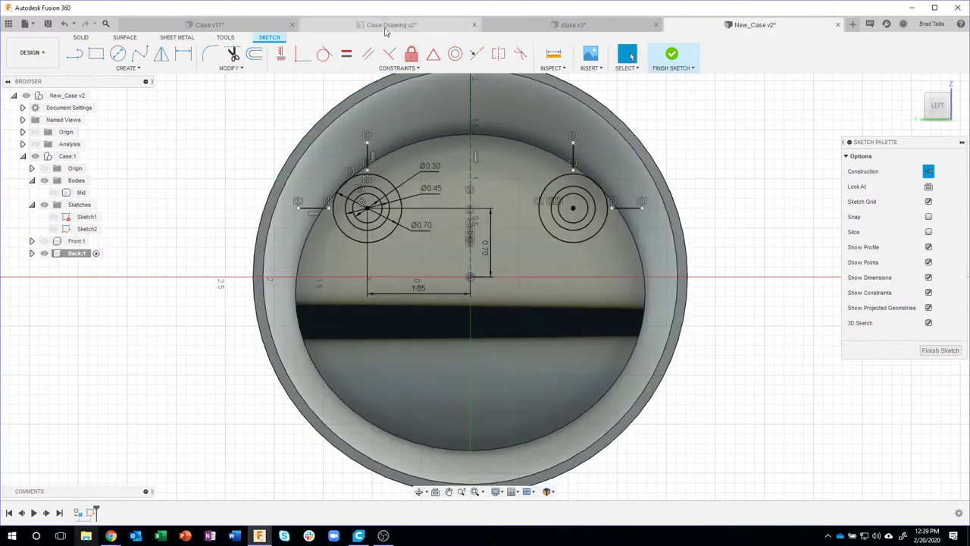
left_click(390, 25)
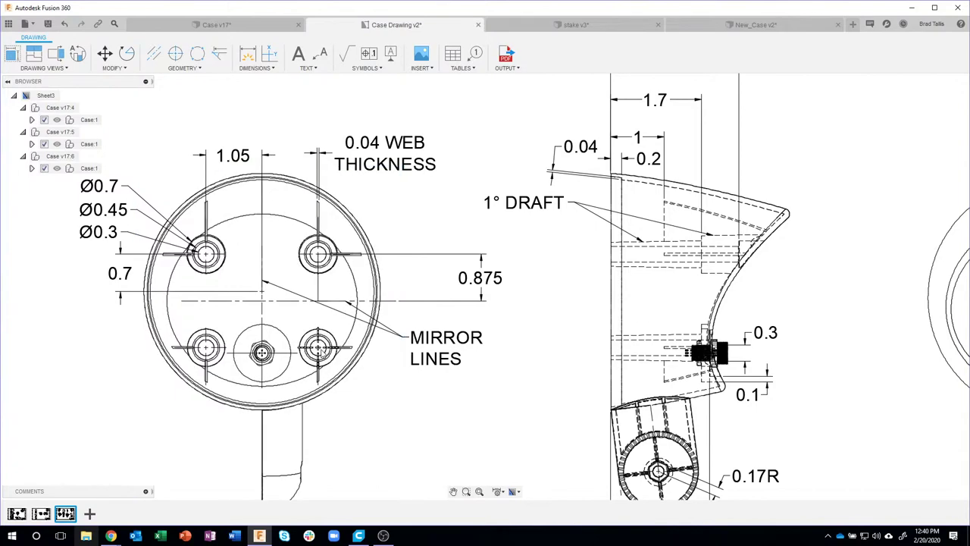
left_click(701, 25)
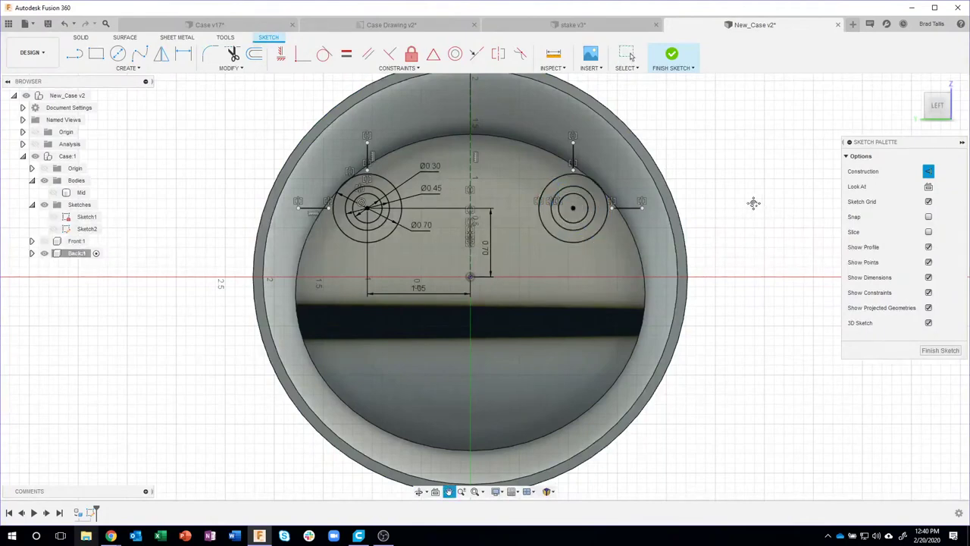
middle_click_drag(753, 201, 689, 201)
left_click(75, 55)
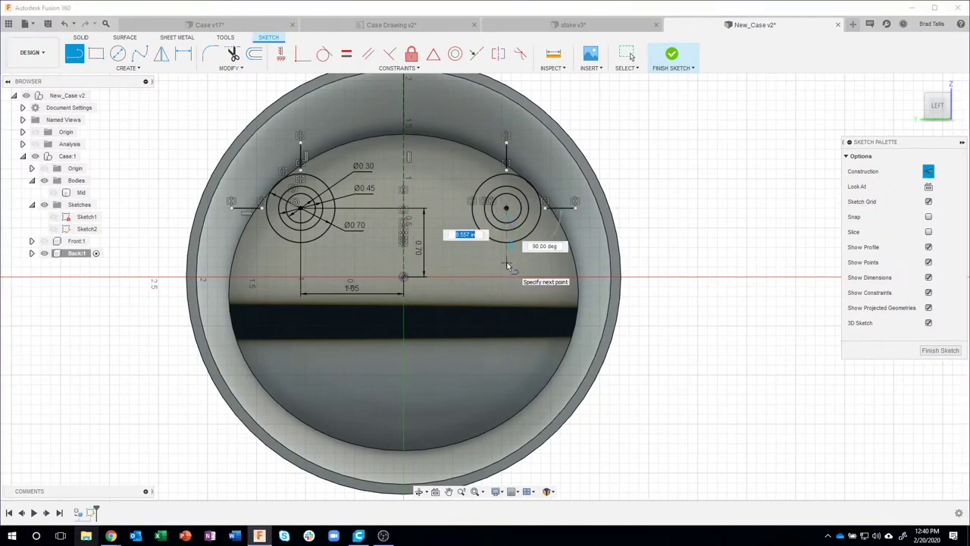
key("BackSpace")
key("Tab")
key("Return")
key("Escape")
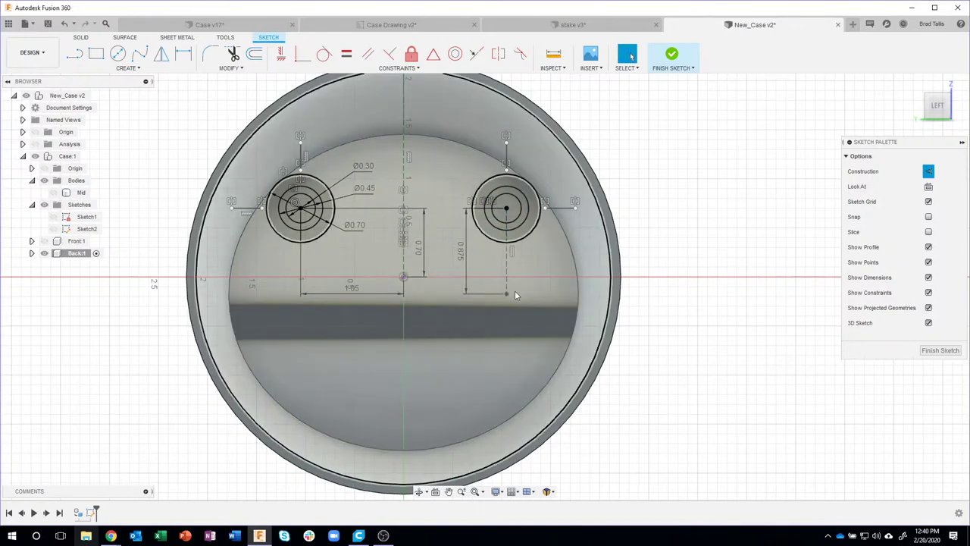
- Draw a horizontal construction line from the lower end of the 0.875 in line outward past the rim
key("l")
left_click(506, 293)
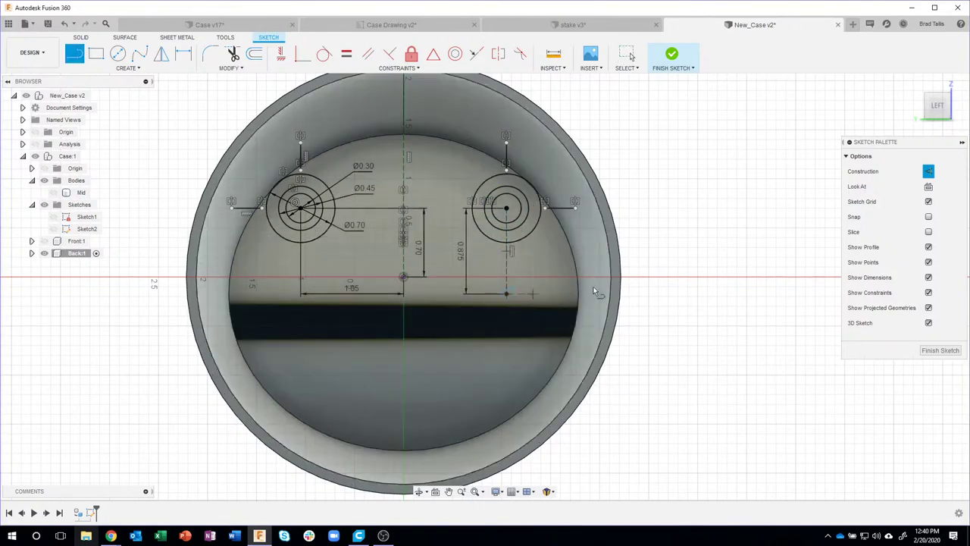
left_click(659, 293)
mouse_move(660, 295)
left_mouse_down()
mouse_move(667, 318)
mouse_move(660, 296)
left_mouse_up()
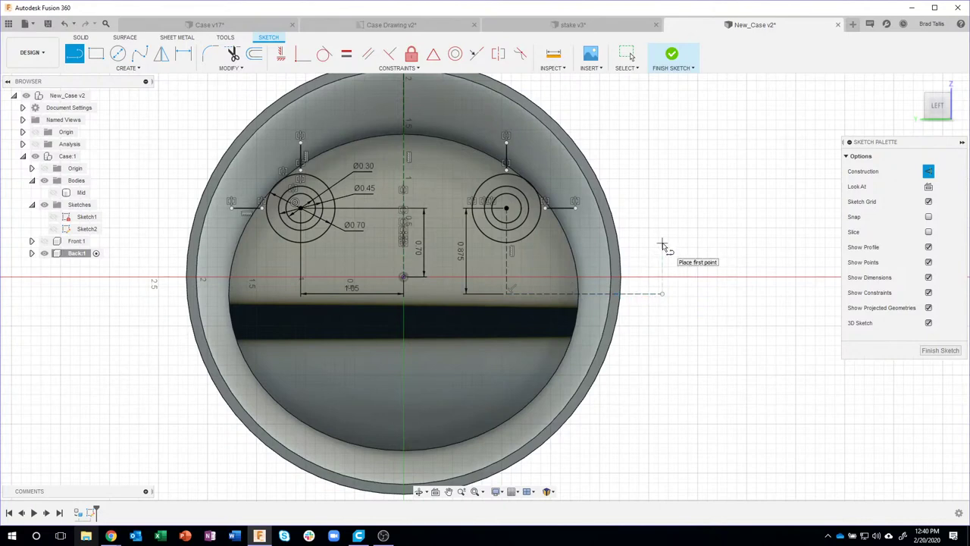
key("Escape")
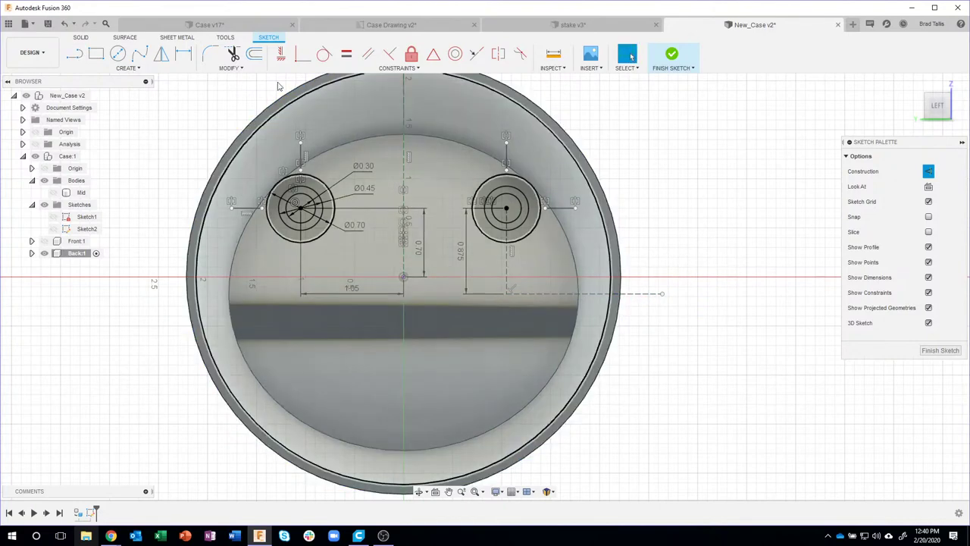
- Mirror both upper sets of circles and web lines about the horizontal construction line
left_click(161, 55)
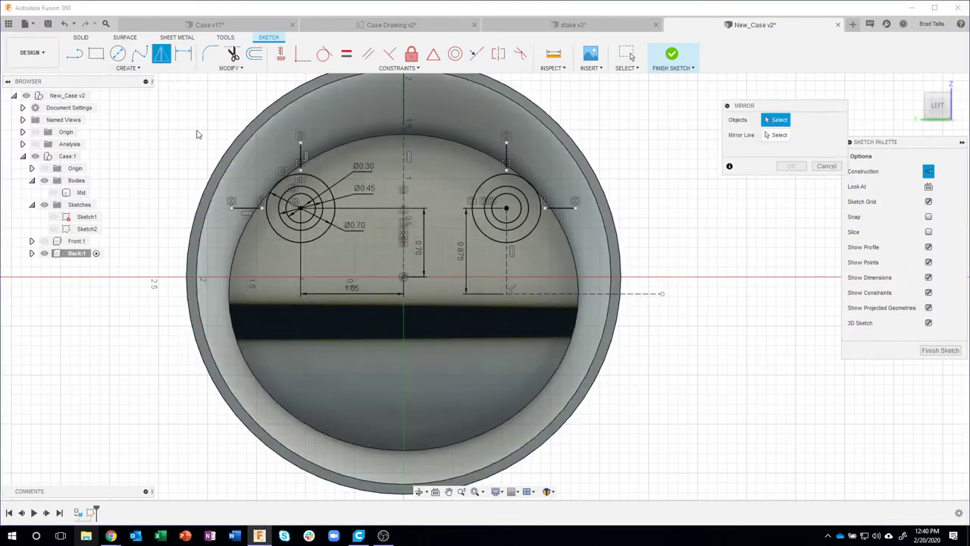
mouse_move(197, 121)
left_mouse_down()
mouse_move(554, 262)
mouse_move(591, 262)
left_mouse_up()
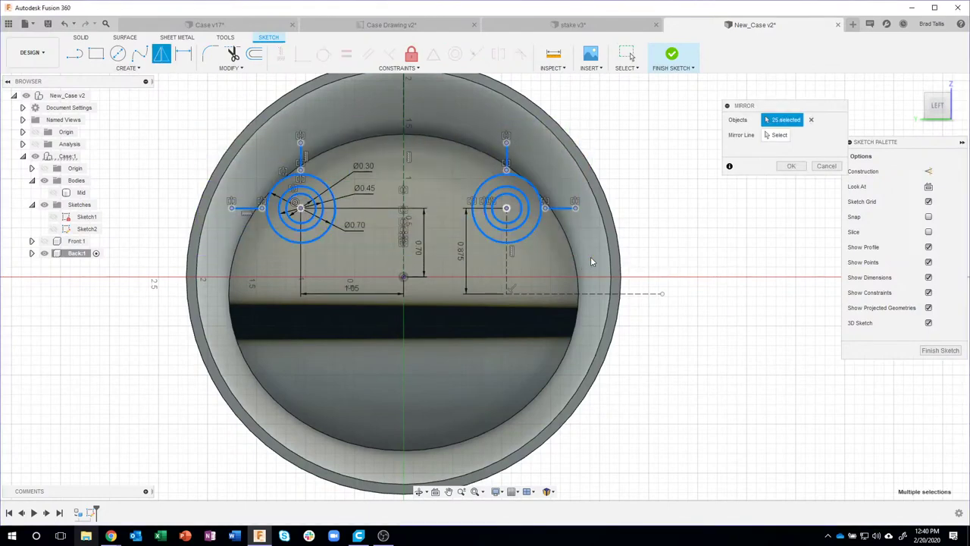
left_click(780, 136)
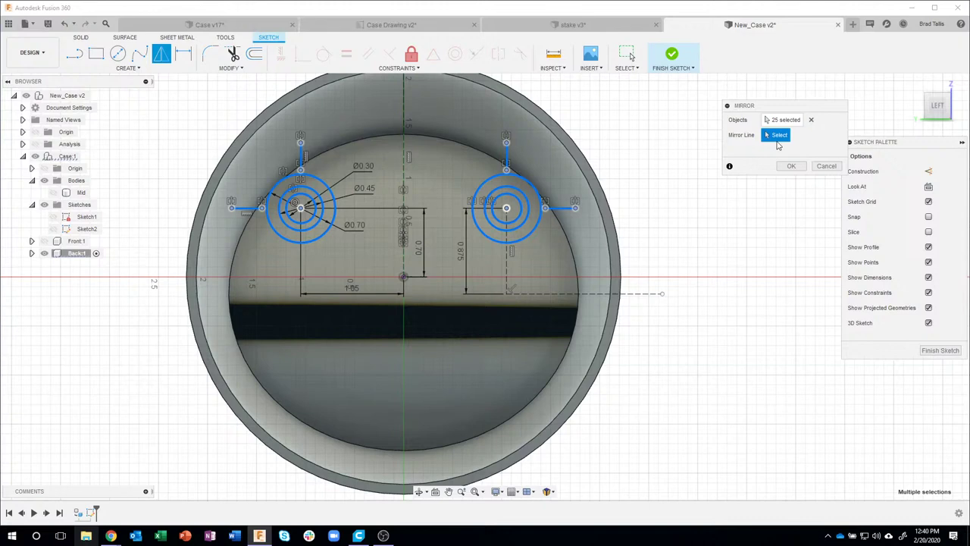
left_click(637, 294)
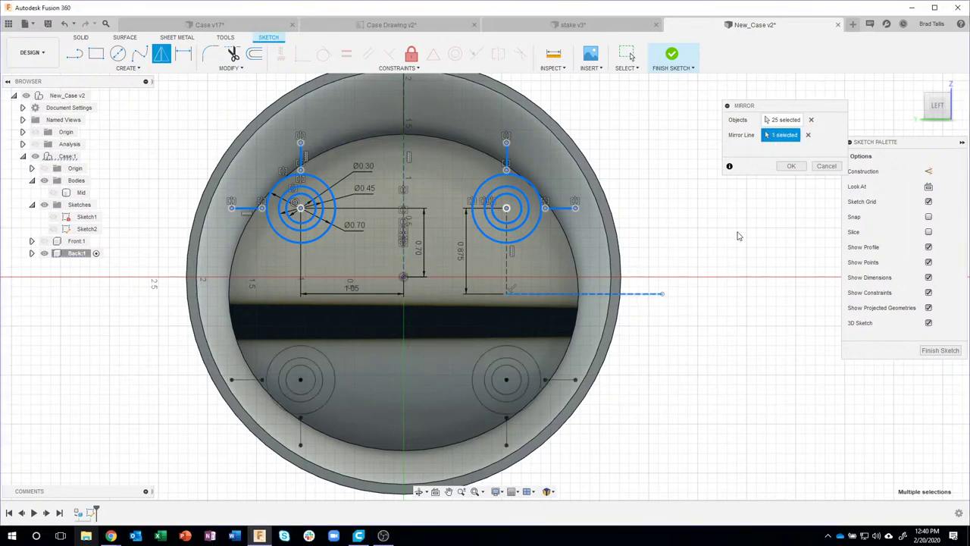
left_click(791, 166)
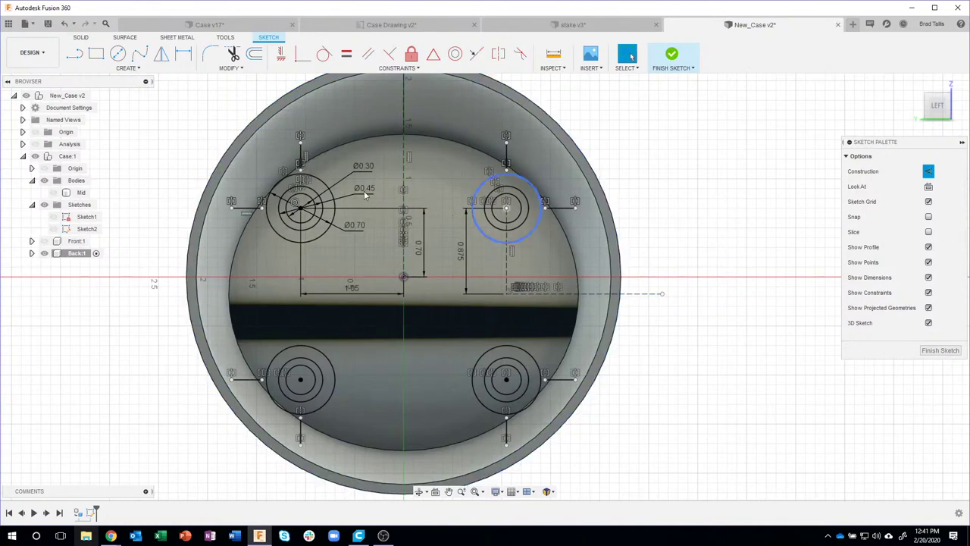
- Select the innermost 0.30 in circle profile of all four concentric sets and begin extruding them together
left_click(518, 377)
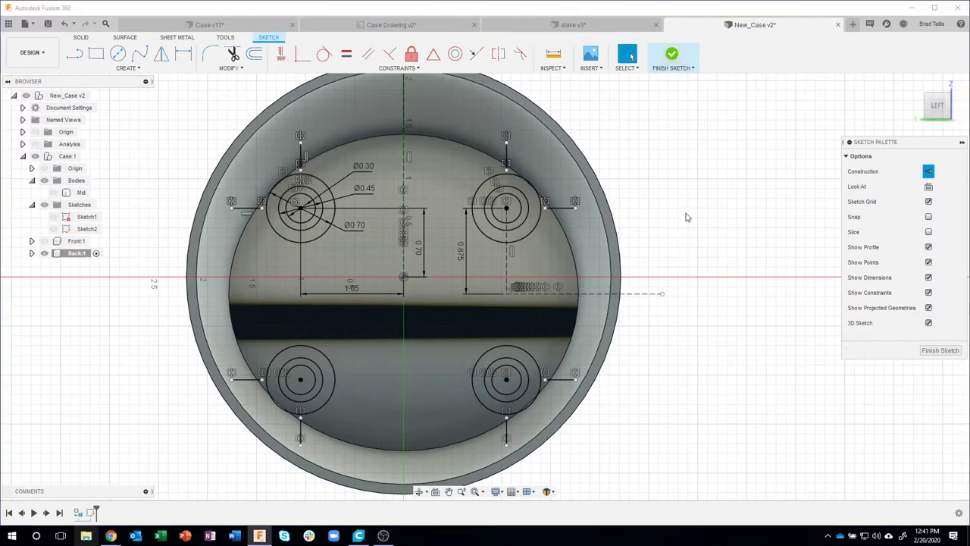
left_click(515, 214)
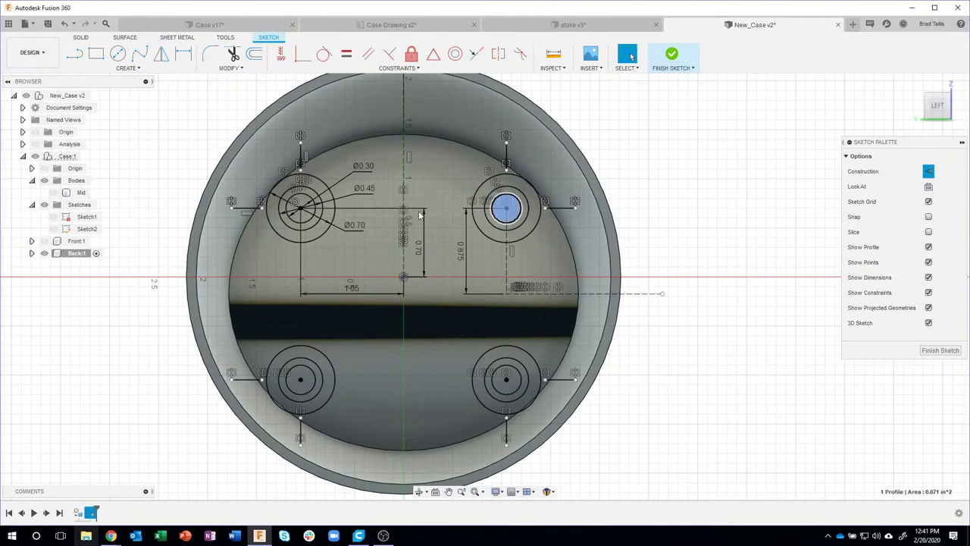
left_click(300, 208, "ctrl")
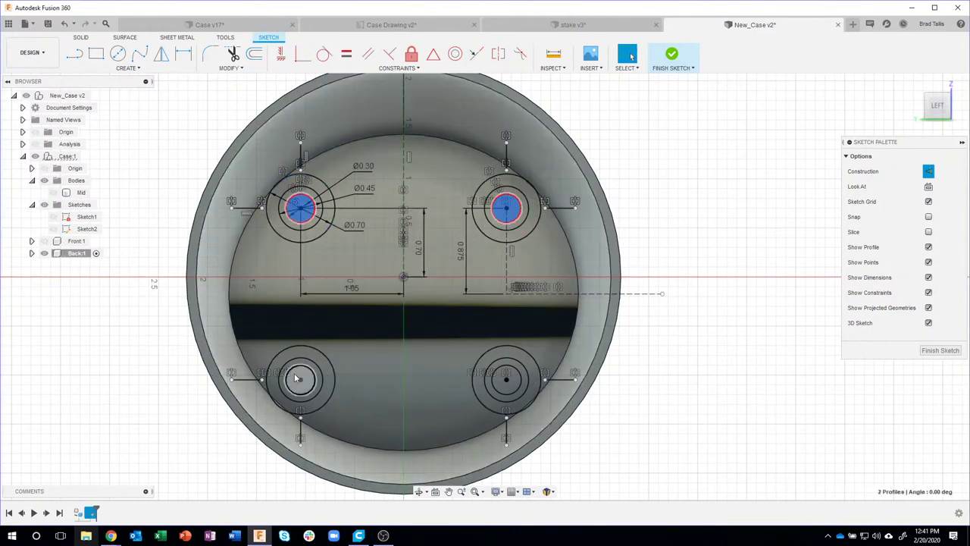
left_click(300, 375, "ctrl")
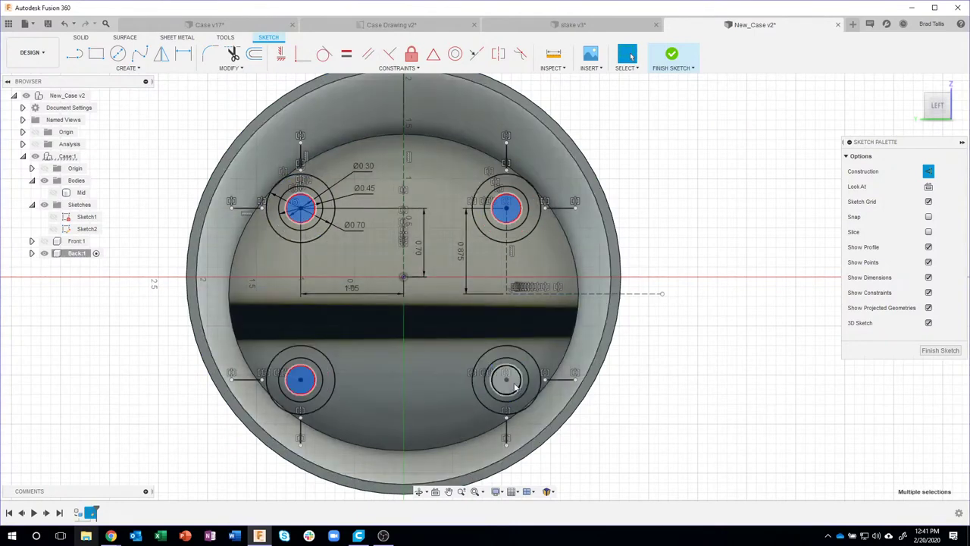
right_click(515, 386)
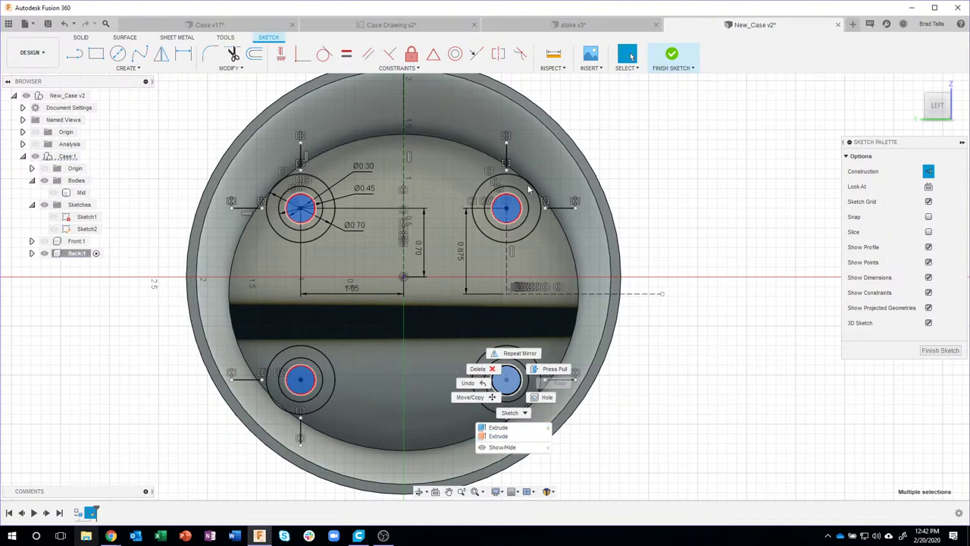
left_click(511, 431)
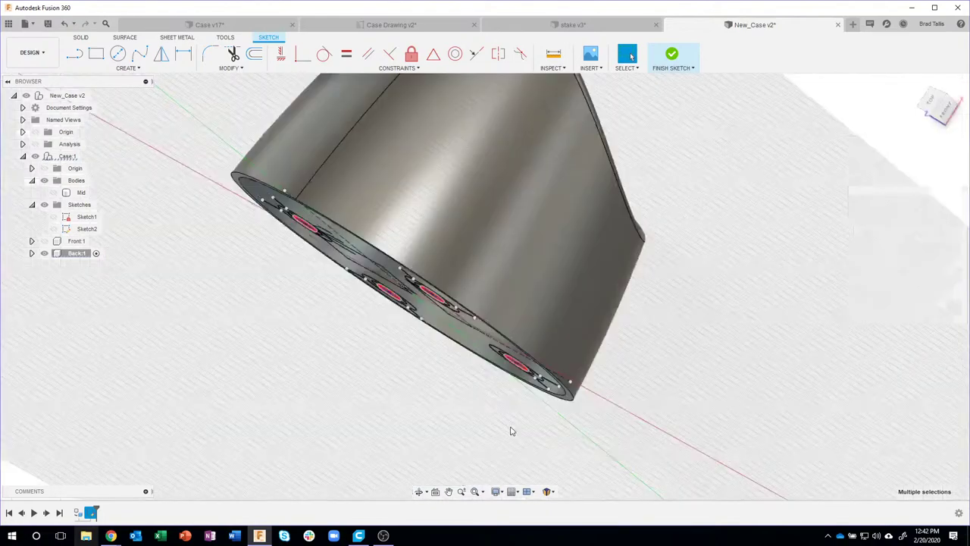
- Try extruding the four profiles into the case by freehand distances of about -1.257 in and -0.682 in
middle_click_drag(582, 367, 415, 409, "shift")
left_click_drag(415, 410, 628, 207)
middle_click_drag(628, 207, 568, 138, "shift")
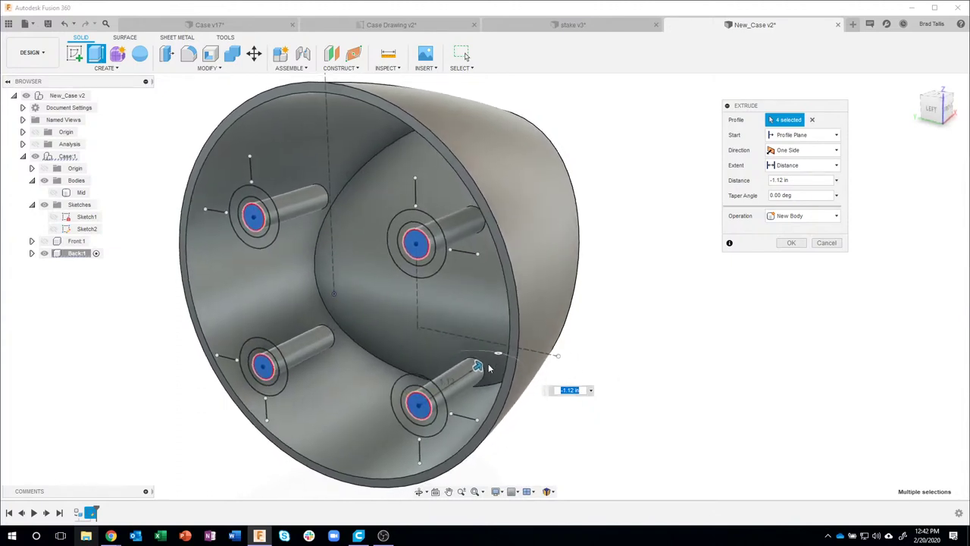
mouse_move(478, 363)
left_mouse_down()
mouse_move(464, 373)
mouse_move(485, 356)
left_mouse_up()
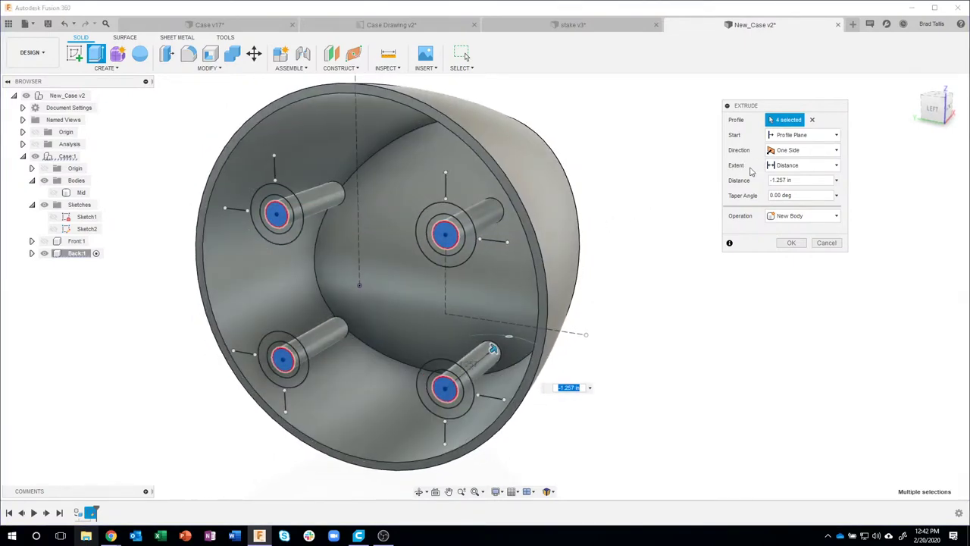
middle_click_drag(514, 347, 375, 352, "shift")
left_click_drag(400, 369, 394, 373)
middle_click_drag(394, 373, 424, 364, "shift")
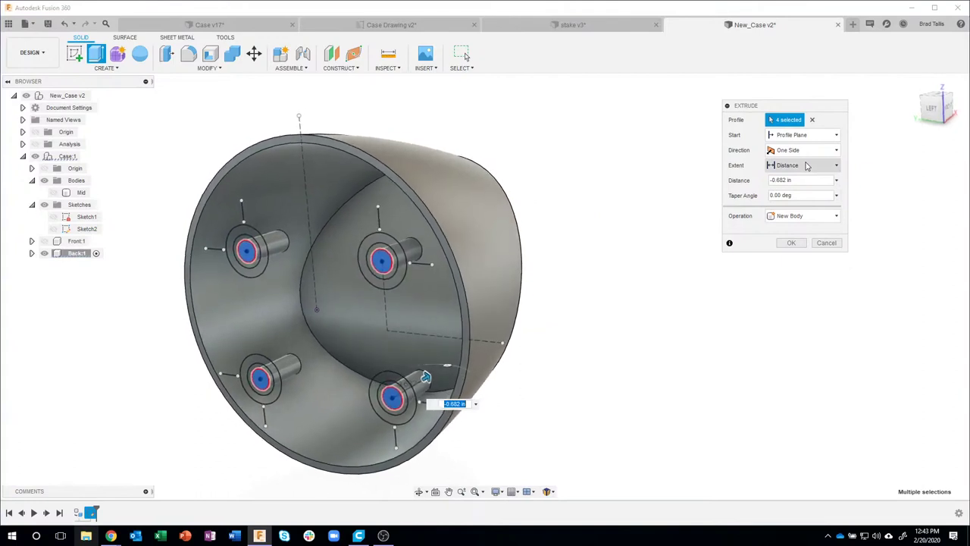
- Set the extrude's extent to All and cut the four 0.30 in holes through the Back body's curved end wall
left_click(805, 165)
left_click(788, 205)
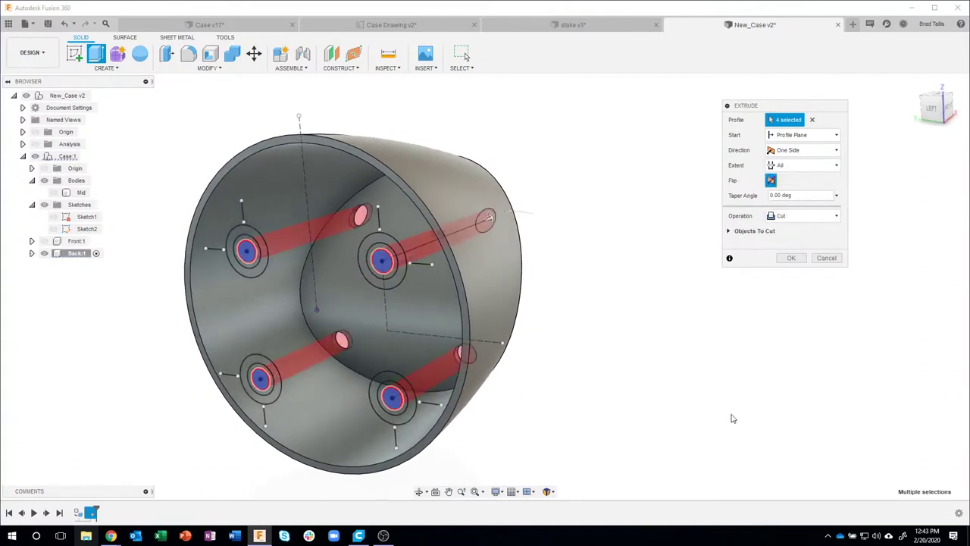
middle_click_drag(669, 353, 498, 184, "shift")
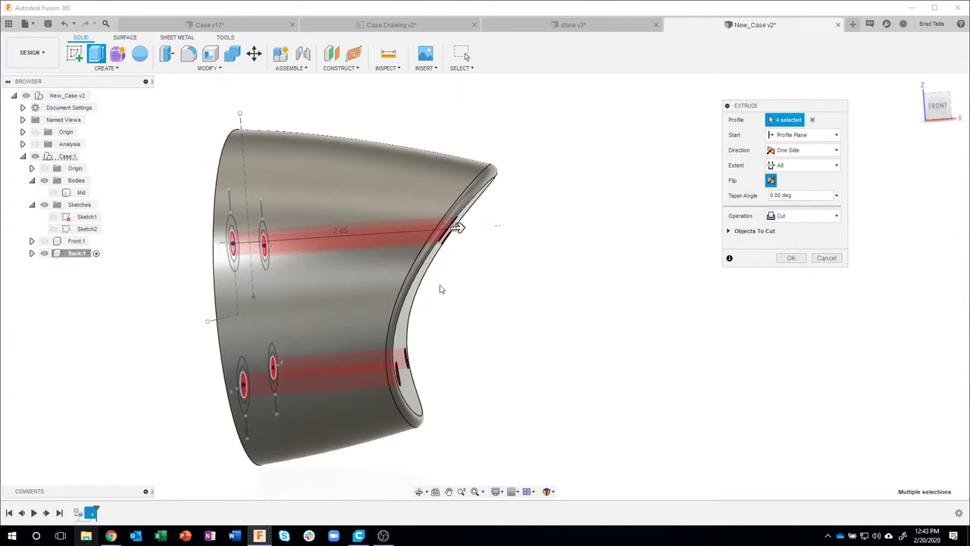
middle_click_drag(442, 289, 449, 433, "shift")
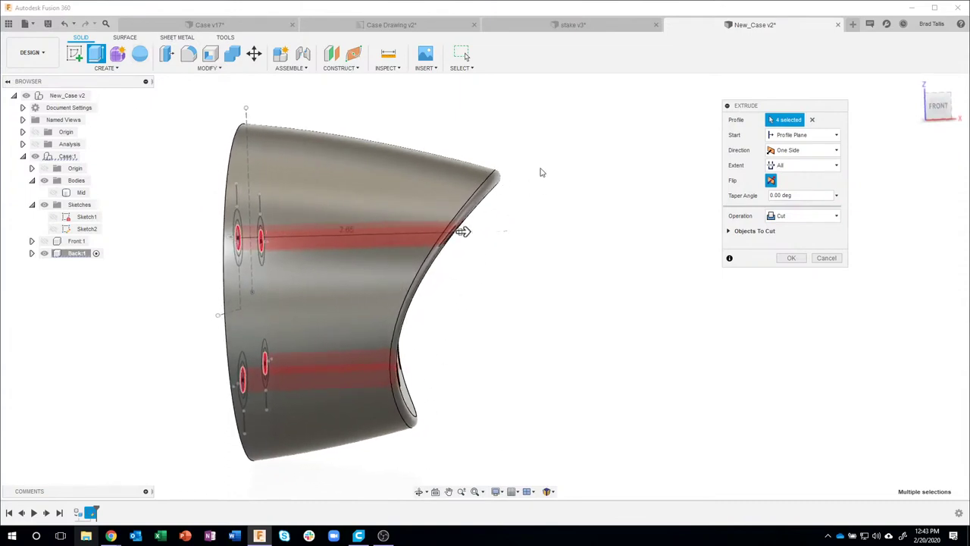
middle_click_drag(425, 407, 387, 372, "shift")
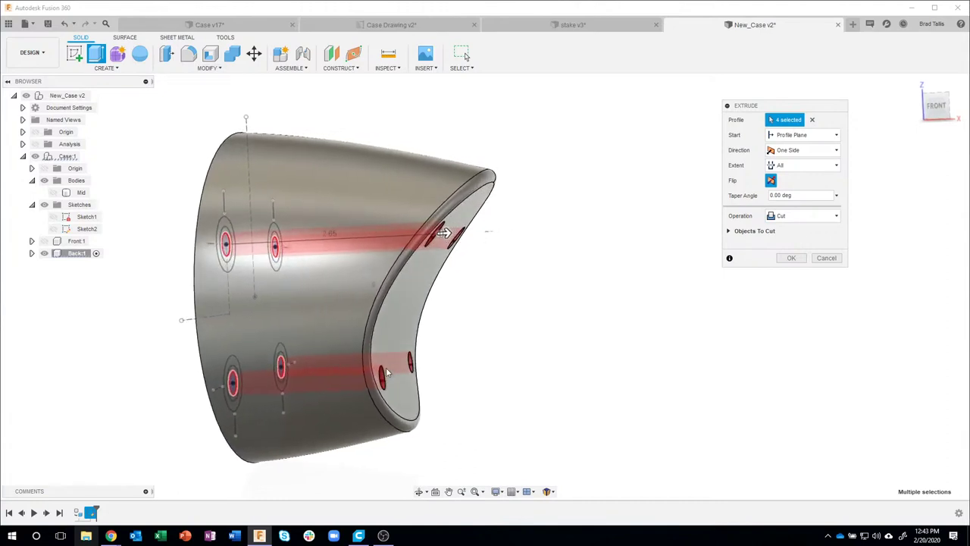
middle_click_drag(467, 374, 496, 370, "shift")
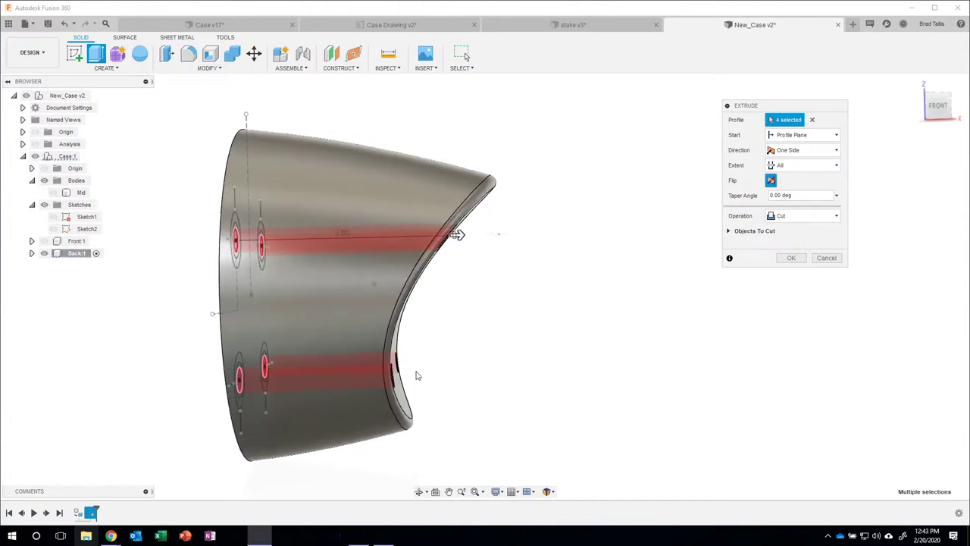
middle_click_drag(457, 416, 467, 265, "shift")
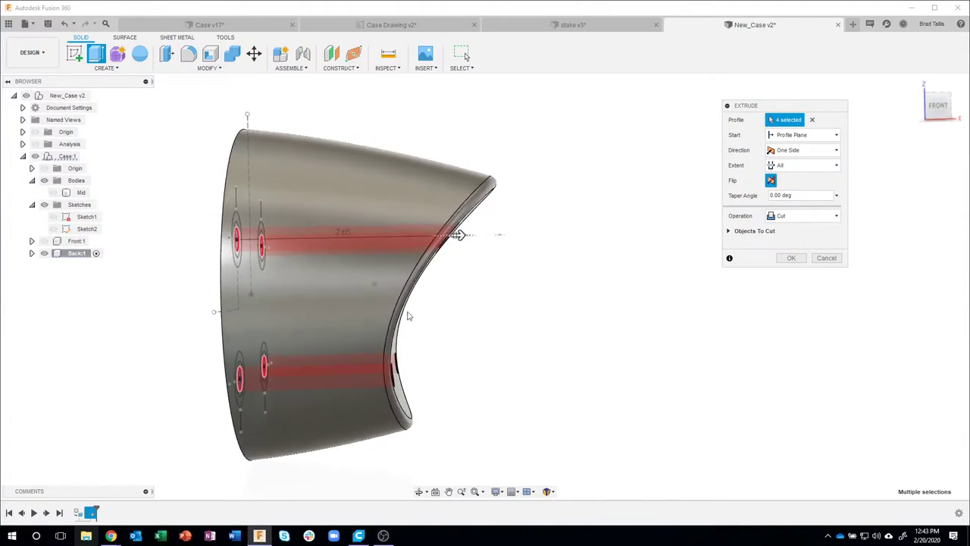
middle_click_drag(407, 388, 463, 238, "shift")
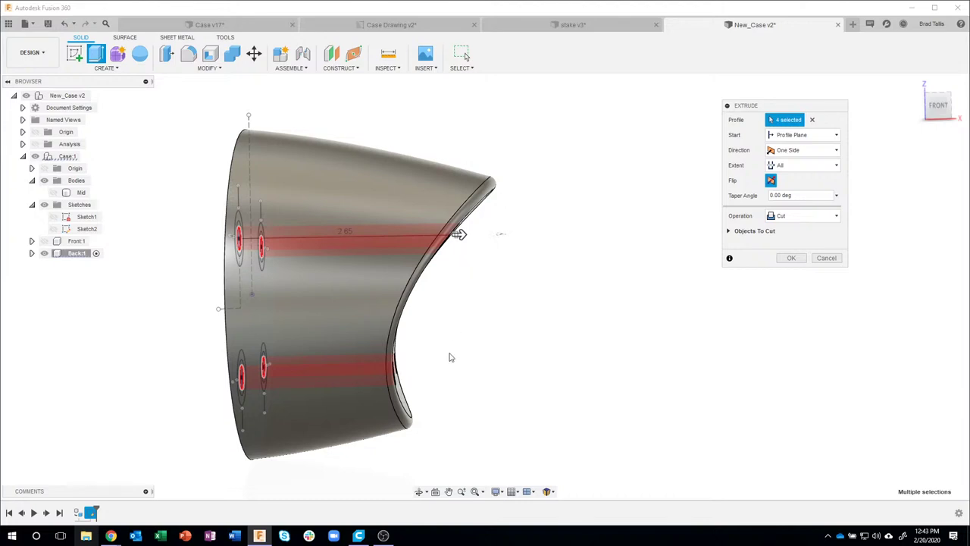
middle_click_drag(428, 377, 561, 335, "shift")
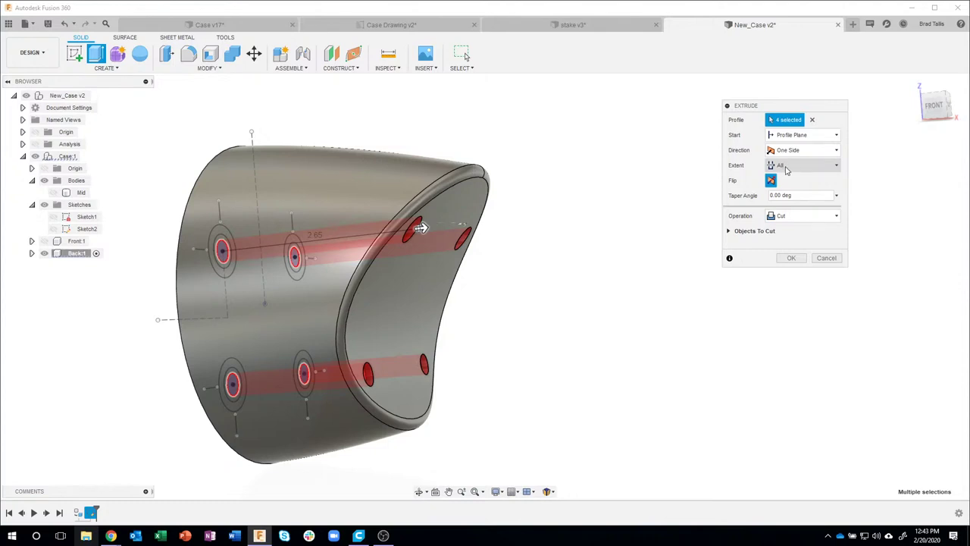
middle_click_drag(622, 287, 804, 252, "shift")
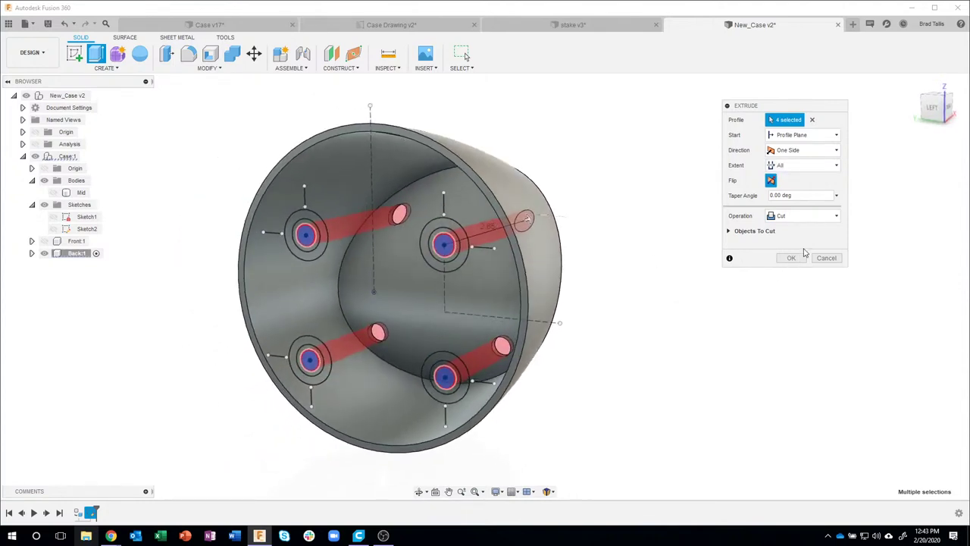
left_click(791, 258)
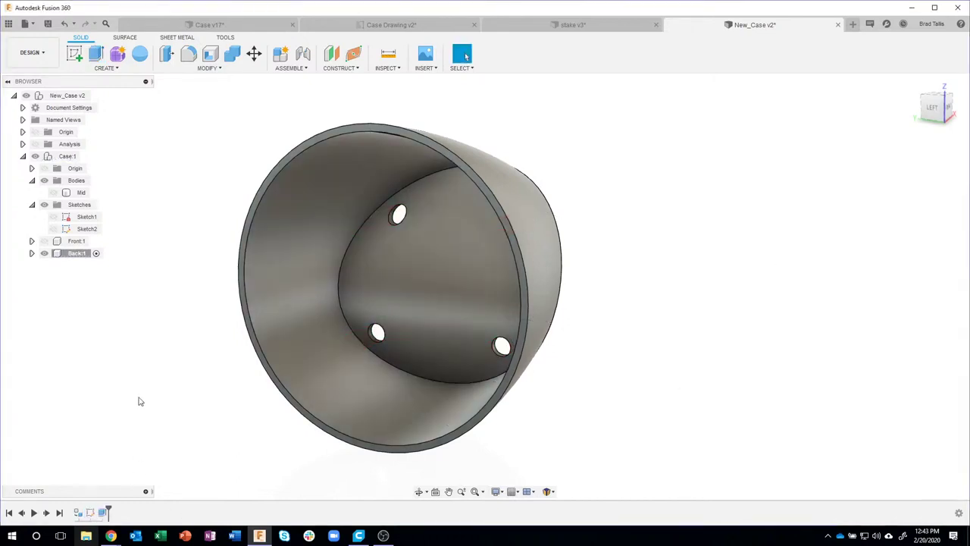
- Expand the Back component's bodies and sketches and make its Sketch1 visible again
left_click(32, 253)
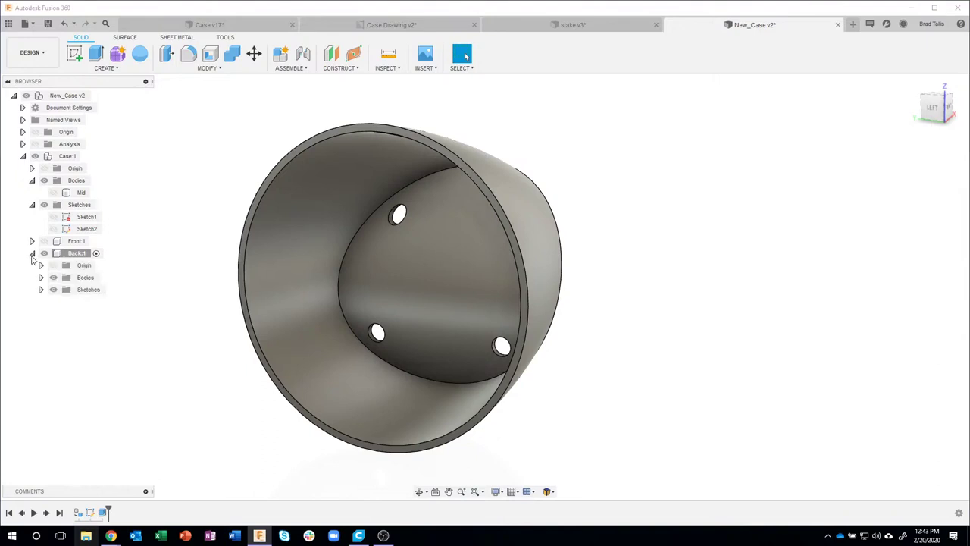
left_click(41, 277)
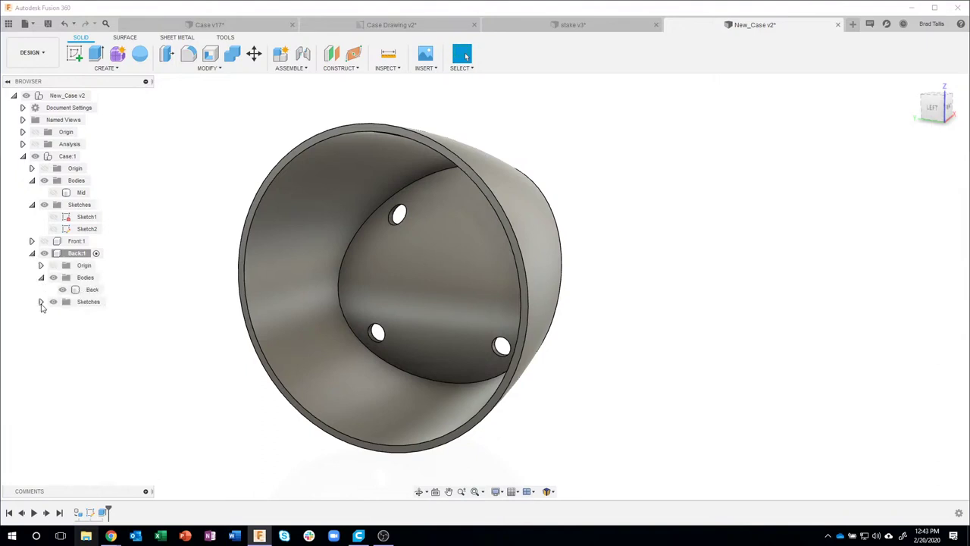
left_click(41, 302)
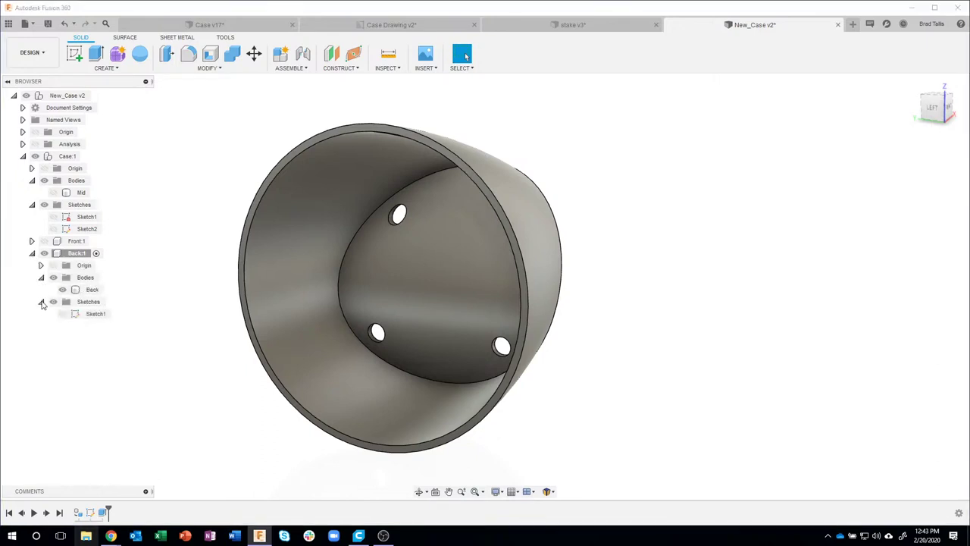
left_click(63, 314)
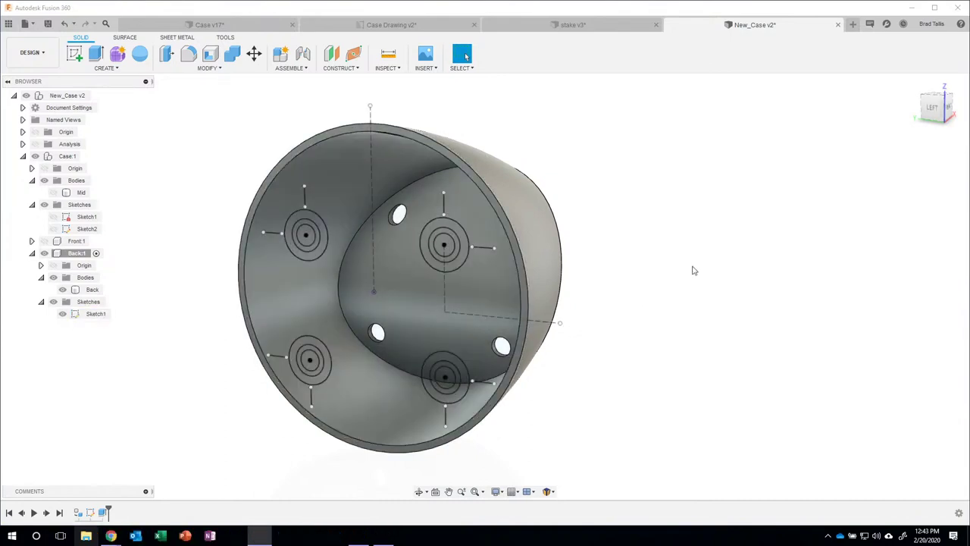